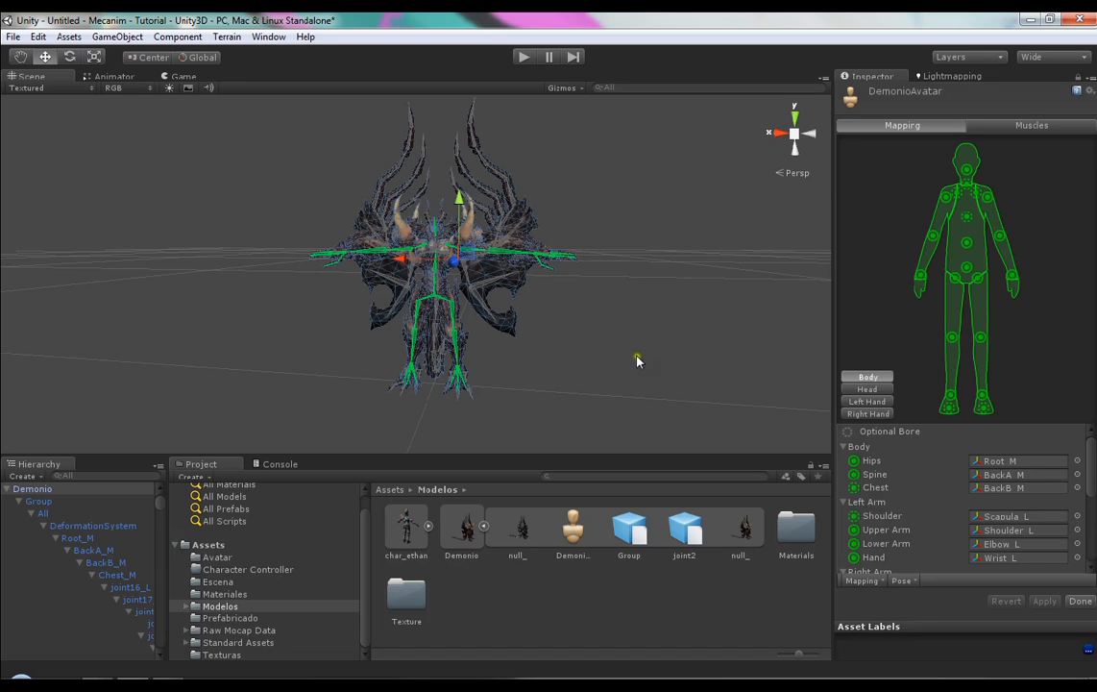
# - Examine the green mapped bones of the DemonioAvatar on the demon model up close, from the front and from the side
pyautogui.press('q')
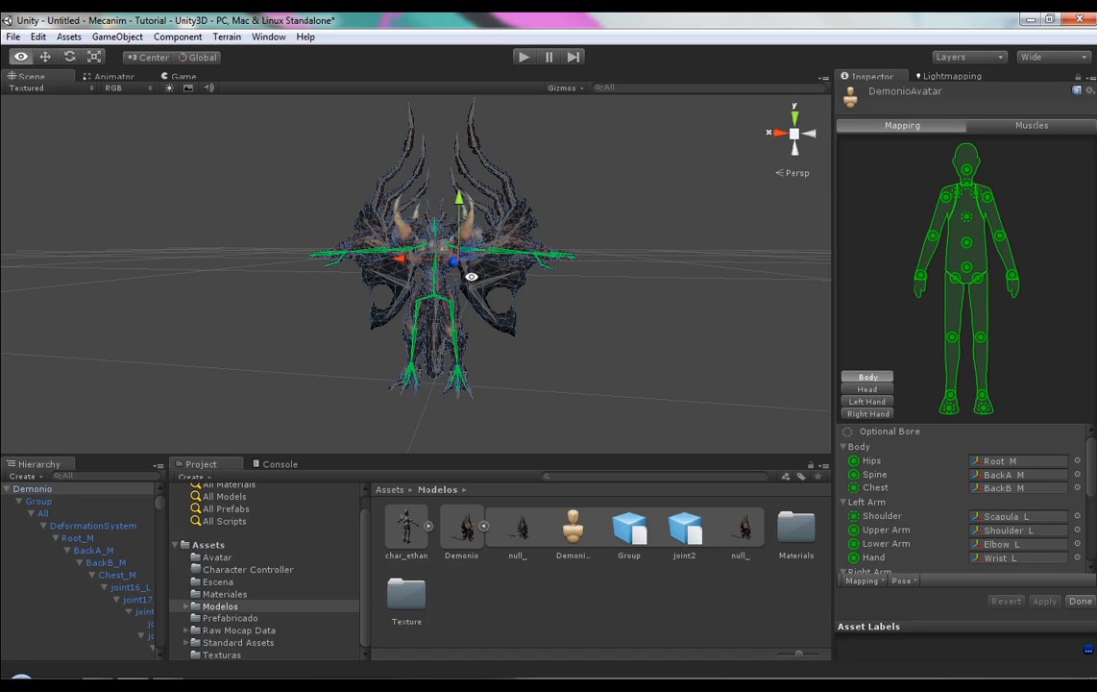
pyautogui.moveTo(480, 354); pyautogui.dragTo(480, 397)
pyautogui.moveTo(480, 397); pyautogui.dragTo(506, 363, button='middle')
pyautogui.scroll(4, 506, 363)
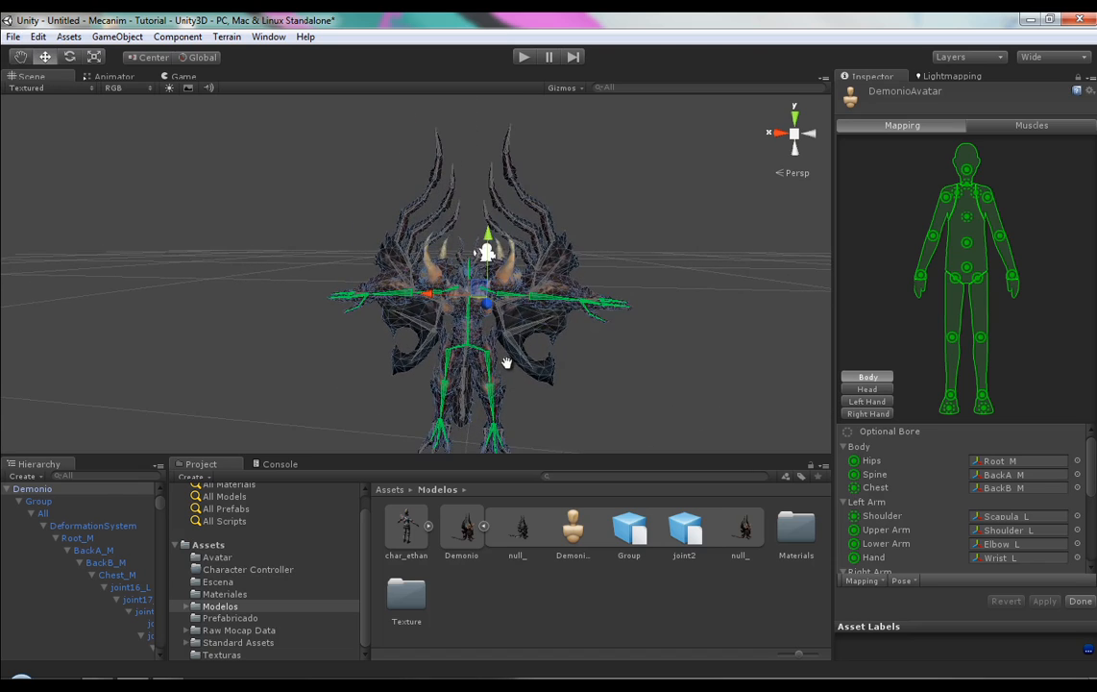
pyautogui.scroll(5, 507, 363)
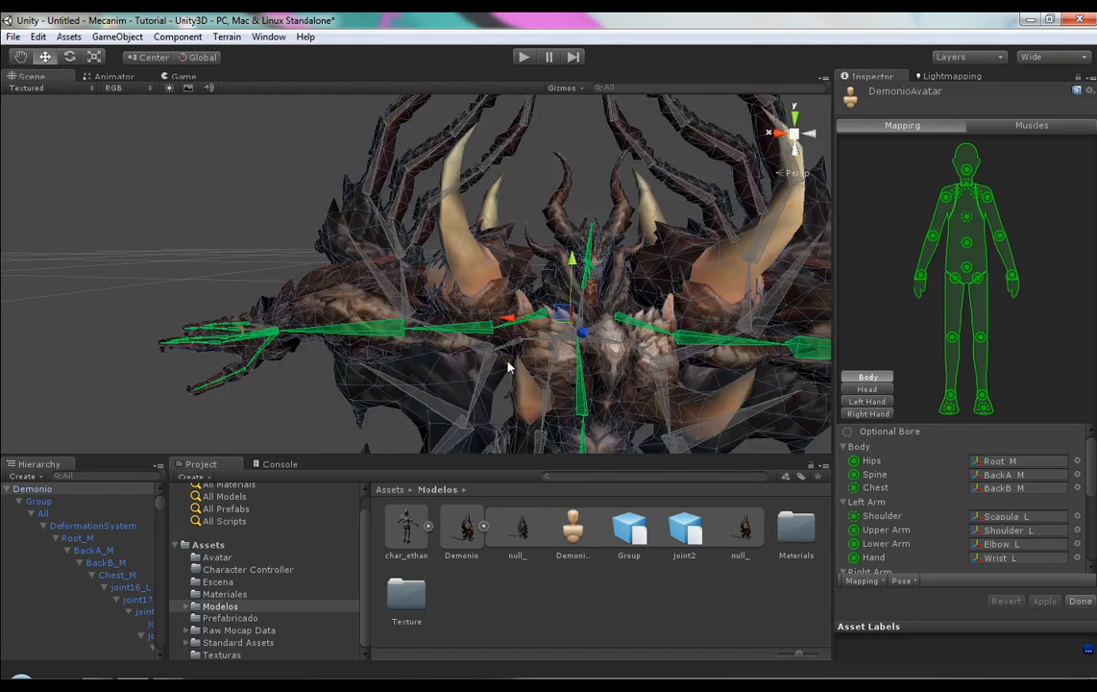
pyautogui.keyDown('alt'); pyautogui.moveTo(317, 389); pyautogui.dragTo(681, 371); pyautogui.keyUp('alt')
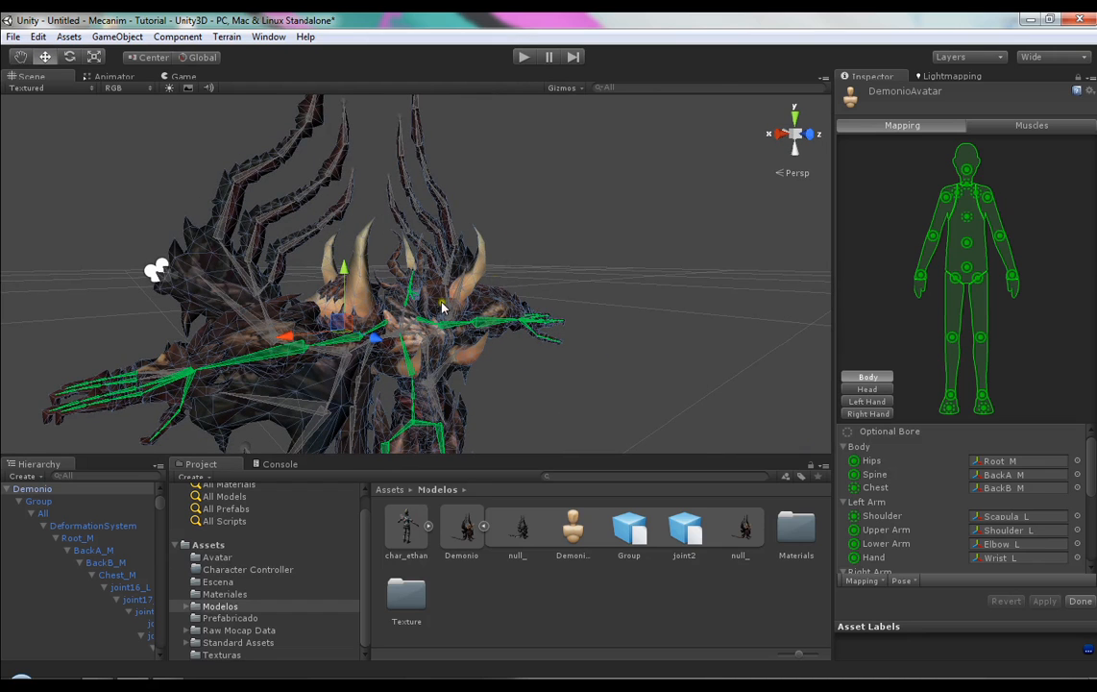
pyautogui.press('alt')
pyautogui.keyDown('alt'); pyautogui.moveTo(612, 130); pyautogui.dragTo(512, 75); pyautogui.keyUp('alt')
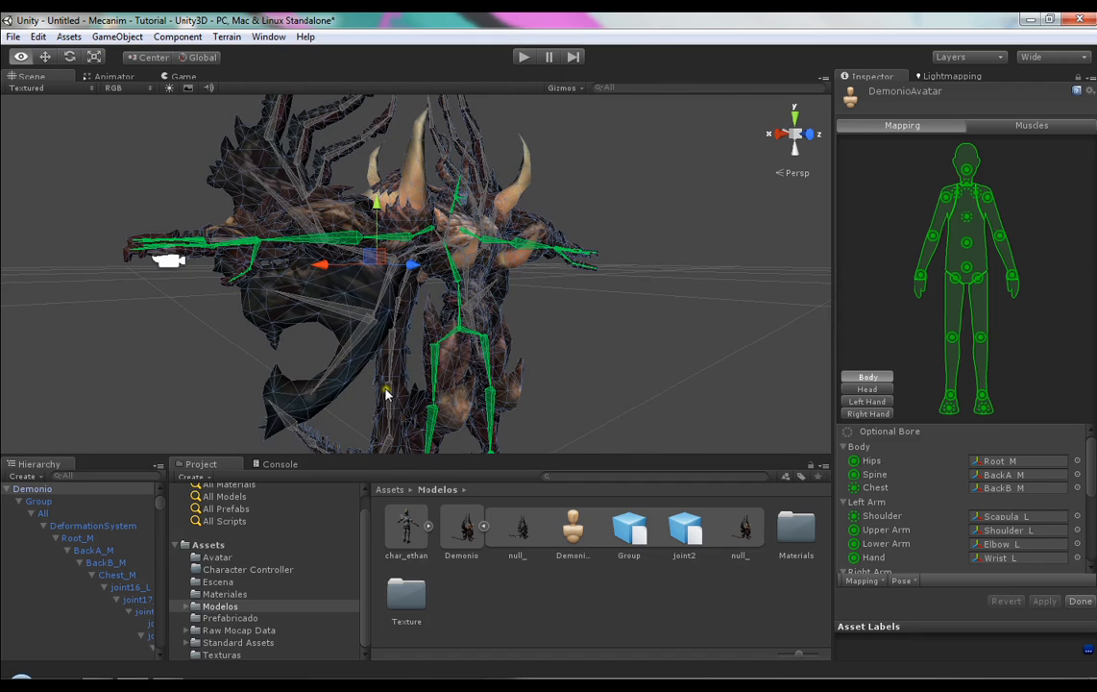
pyautogui.keyDown('alt'); pyautogui.moveTo(422, 346); pyautogui.dragTo(429, 254); pyautogui.keyUp('alt')
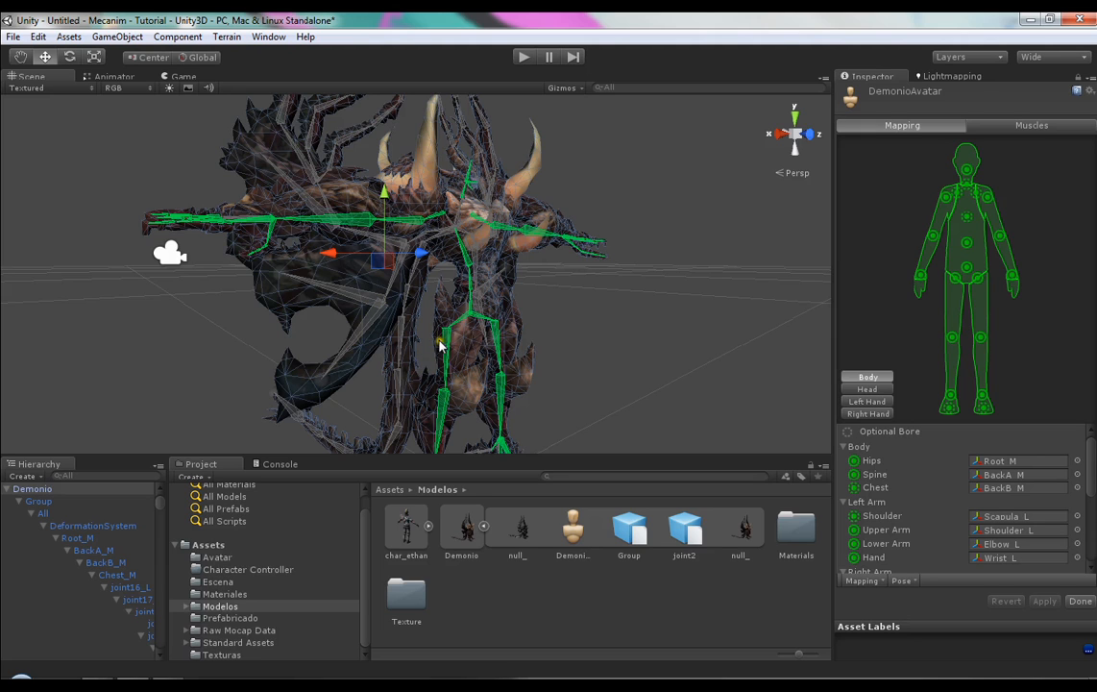
pyautogui.moveTo(577, 290); pyautogui.dragTo(596, 232, button='middle')
pyautogui.keyDown('alt'); pyautogui.moveTo(595, 231); pyautogui.dragTo(626, 262); pyautogui.keyUp('alt')
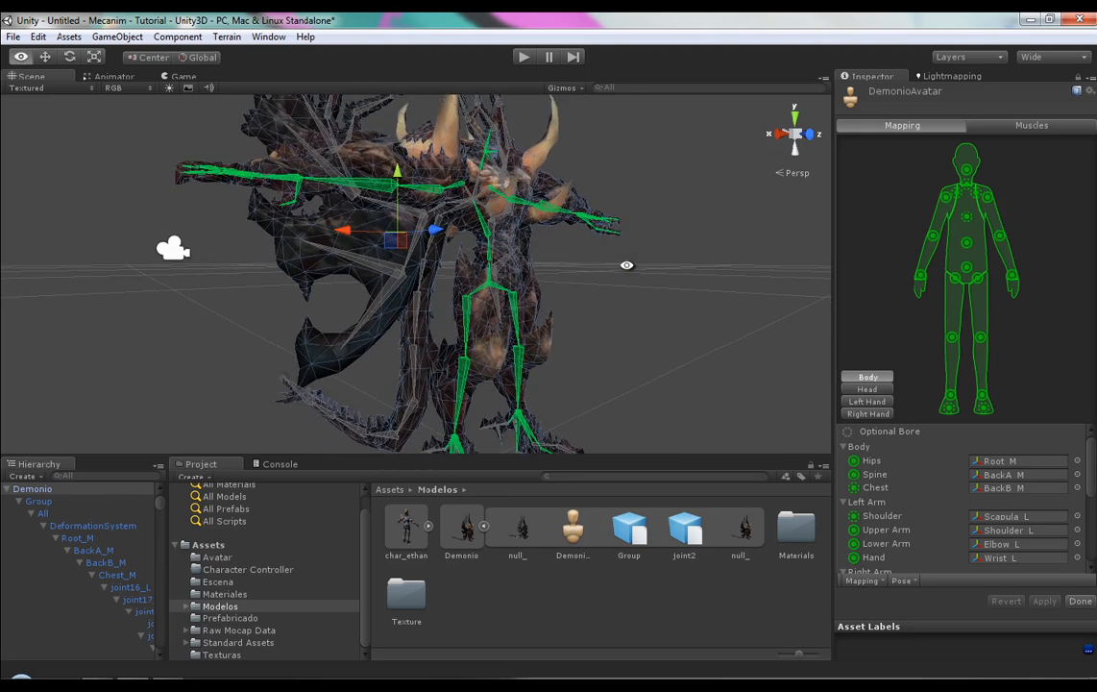
# - Deselect the demon mesh and inspect its full skeleton, including the wing and tail bones, from the side and the front
pyautogui.click(569, 325)
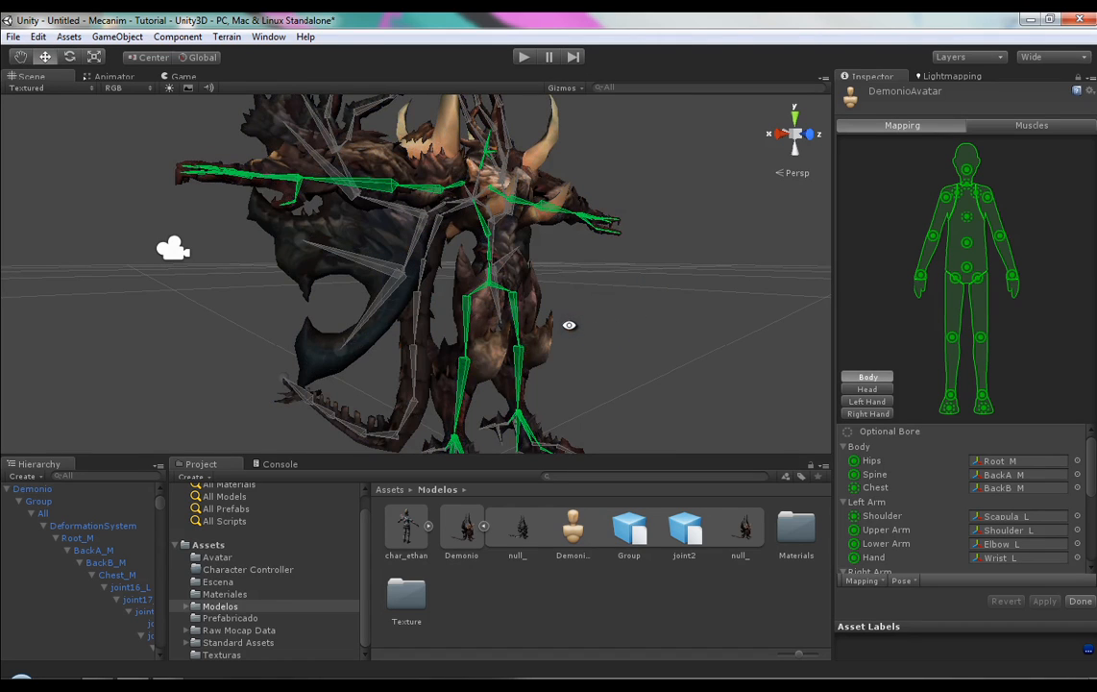
pyautogui.keyDown('alt'); pyautogui.moveTo(654, 287); pyautogui.dragTo(572, 308); pyautogui.keyUp('alt')
pyautogui.keyDown('alt'); pyautogui.moveTo(650, 314); pyautogui.dragTo(525, 339, button='middle'); pyautogui.keyUp('alt')
pyautogui.scroll(-3, 525, 339)
pyautogui.scroll(-2, 526, 338)
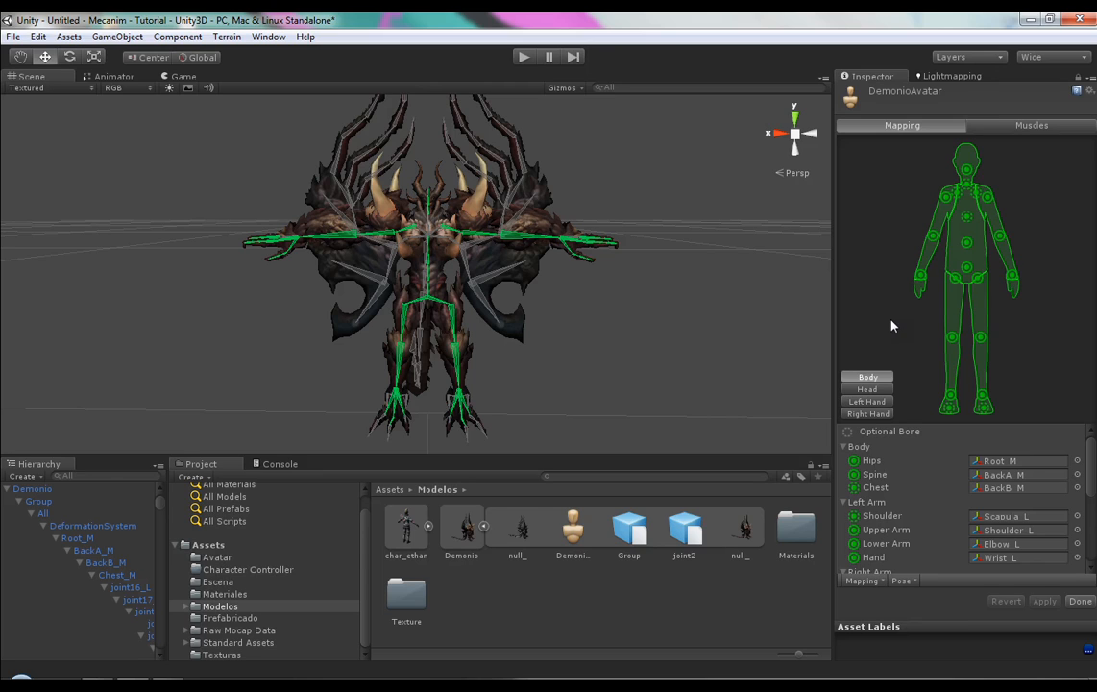
# - Select the Hips bone in the avatar mapping, pick its Root_M joint in the hierarchy, and finish the avatar configuration
pyautogui.click(967, 266)
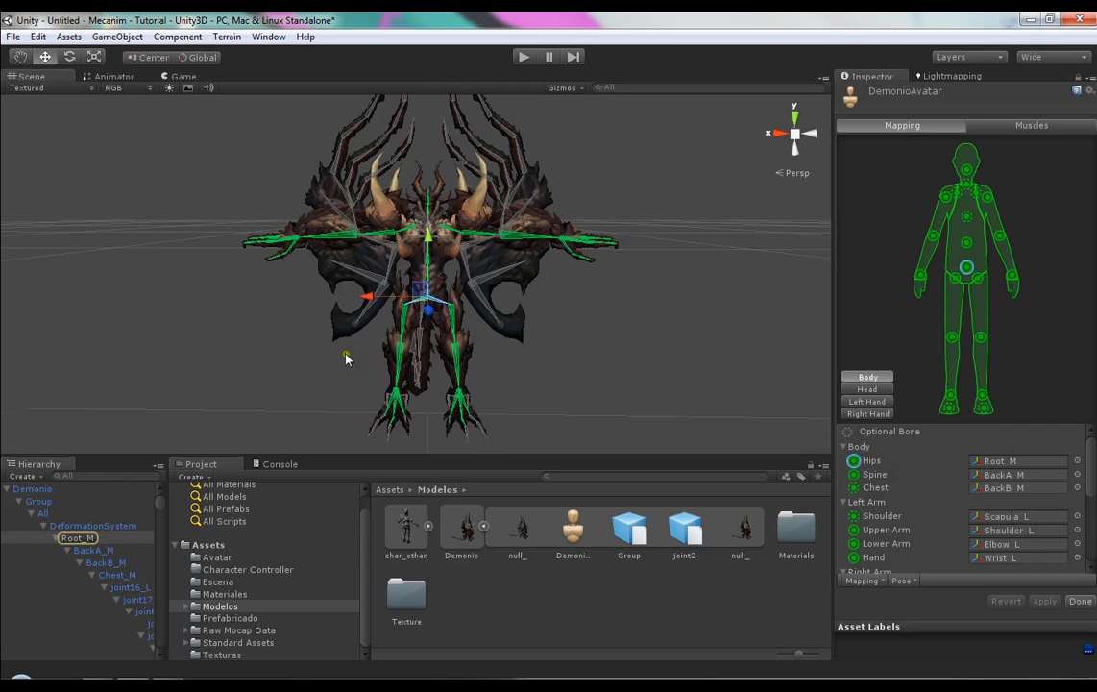
pyautogui.scroll(2, 347, 360)
pyautogui.click(103, 541)
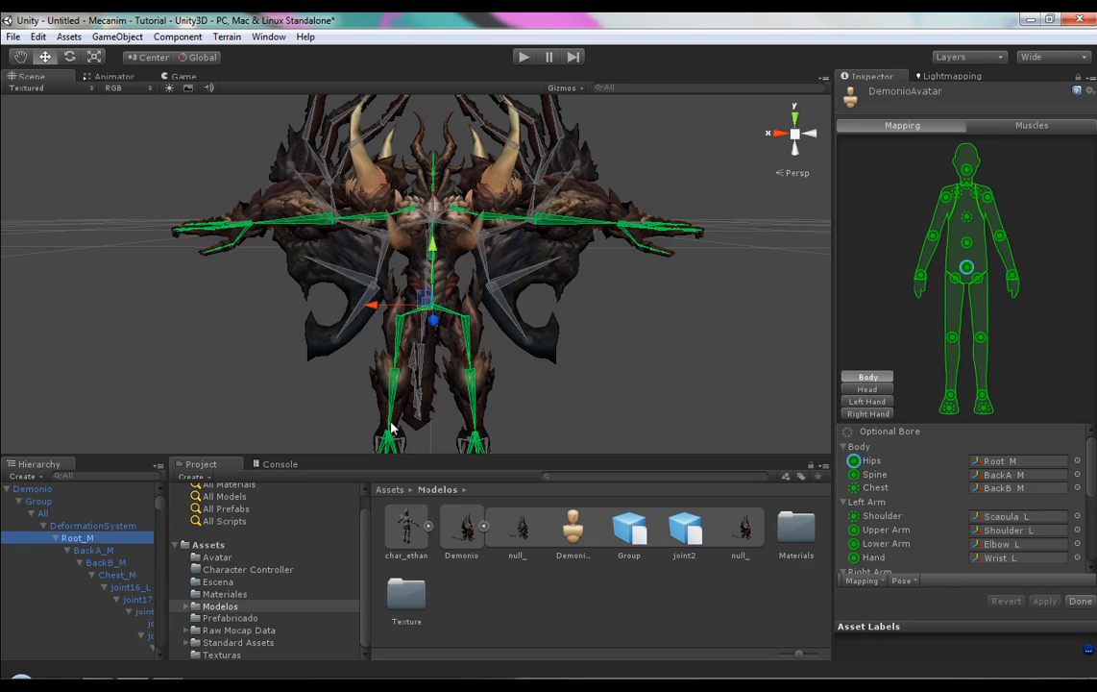
pyautogui.click(1080, 600)
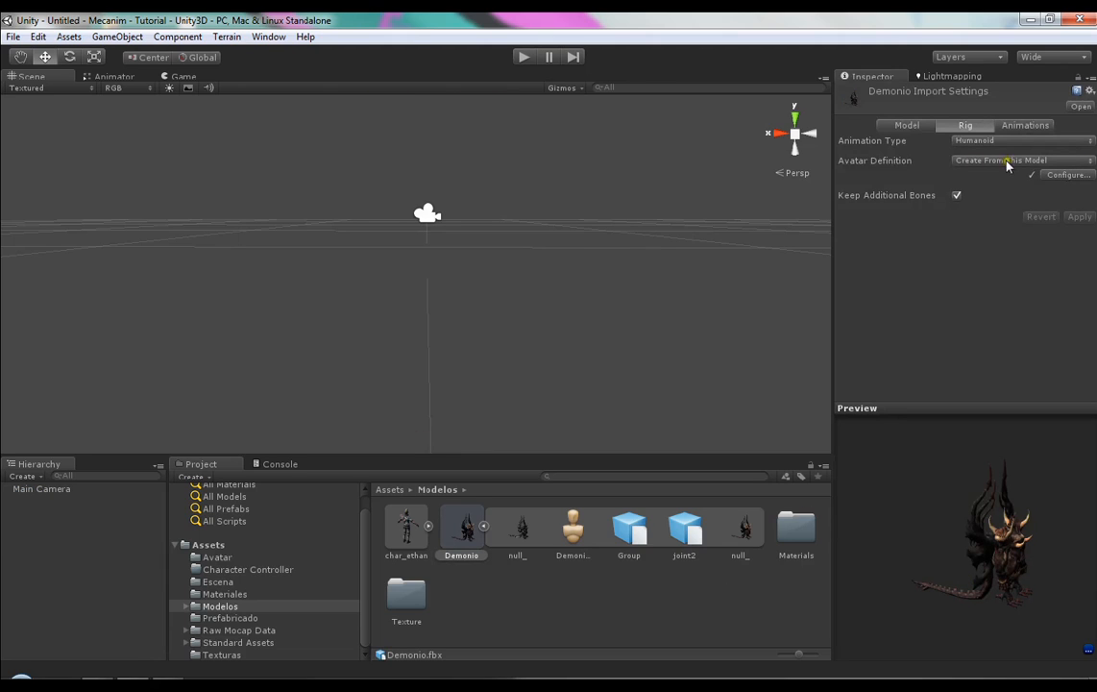
# - Set the Demonio rig's animation type to Generic with Group/All/DeformationSystem/Root_M as root node and apply it
pyautogui.click(980, 142)
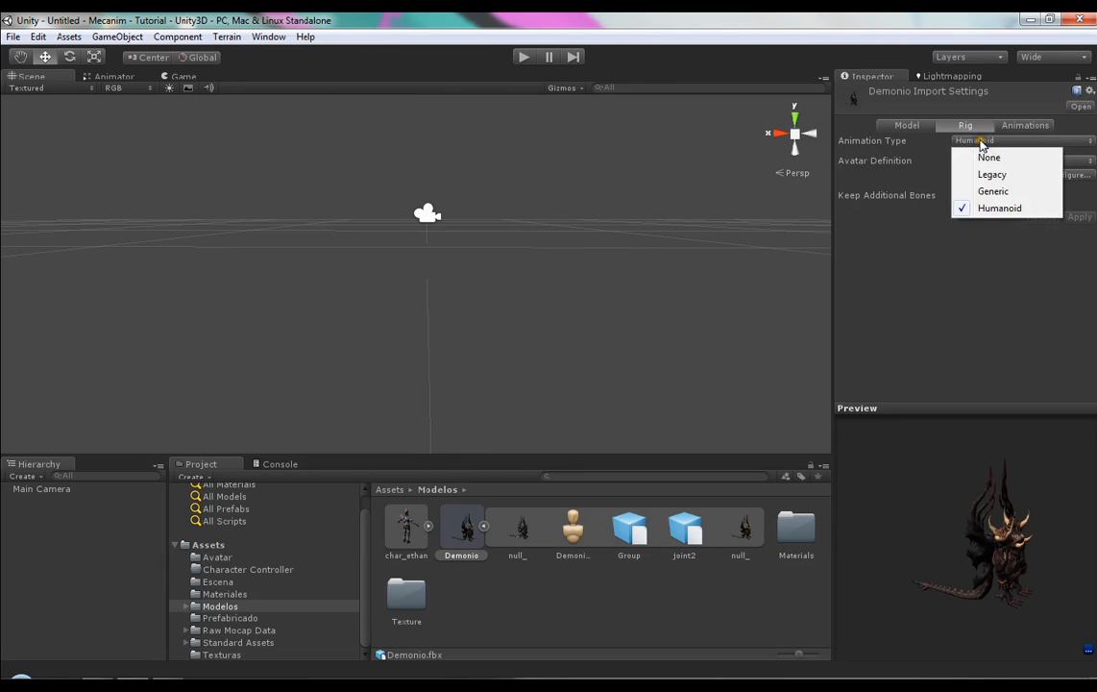
pyautogui.click(994, 191)
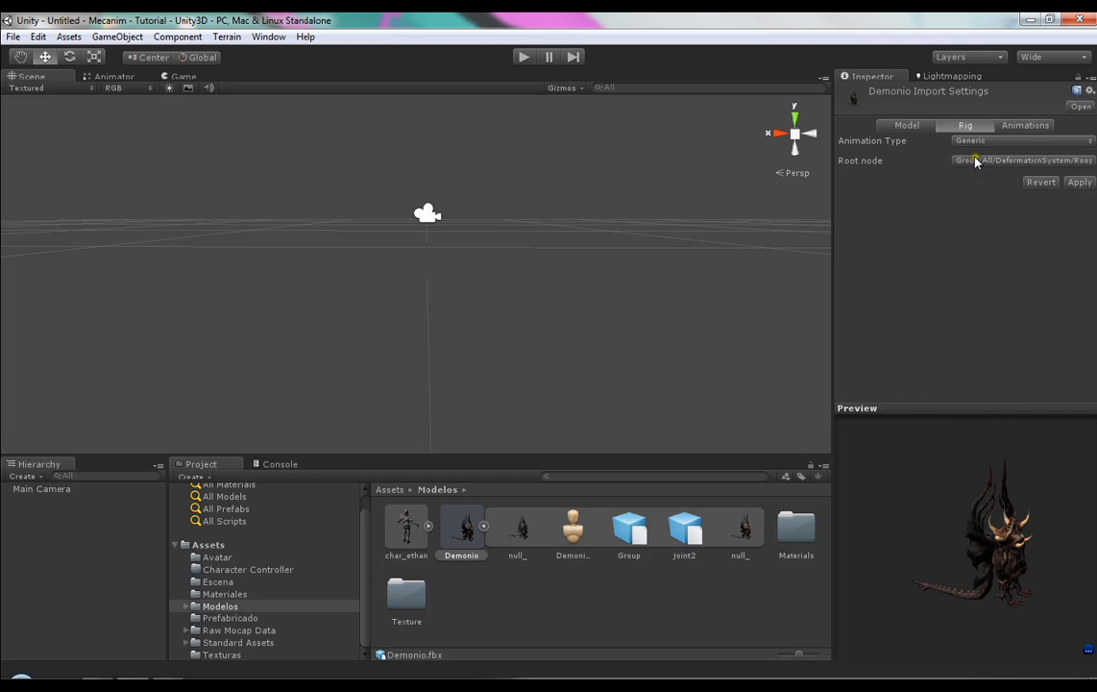
pyautogui.click(970, 162)
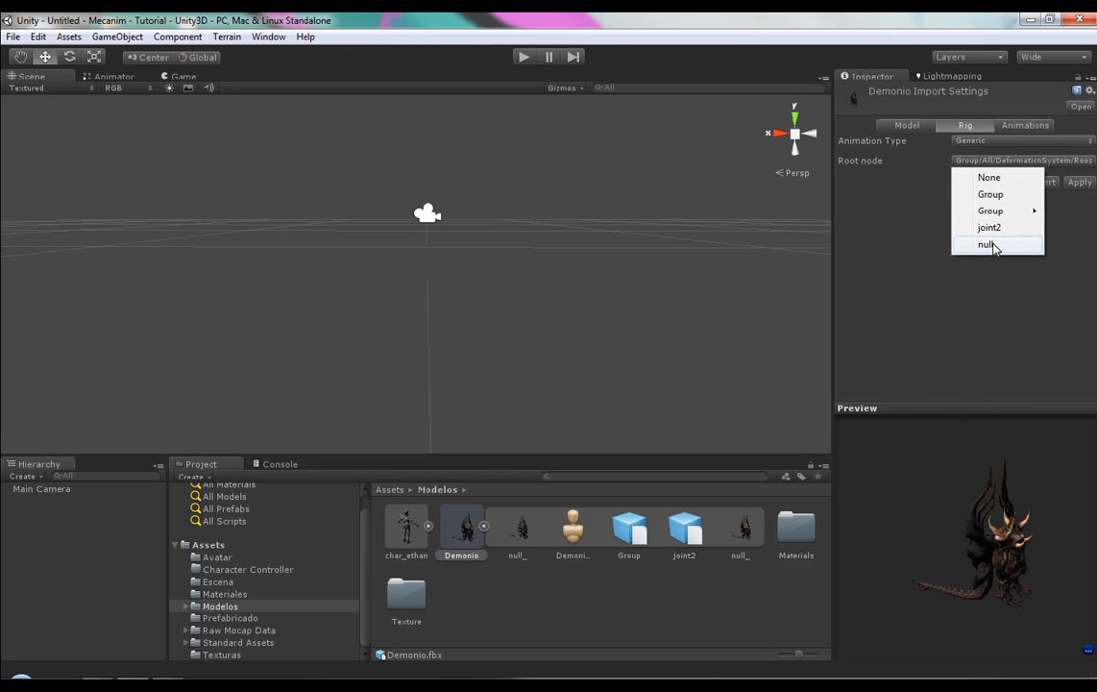
pyautogui.moveTo(994, 211)
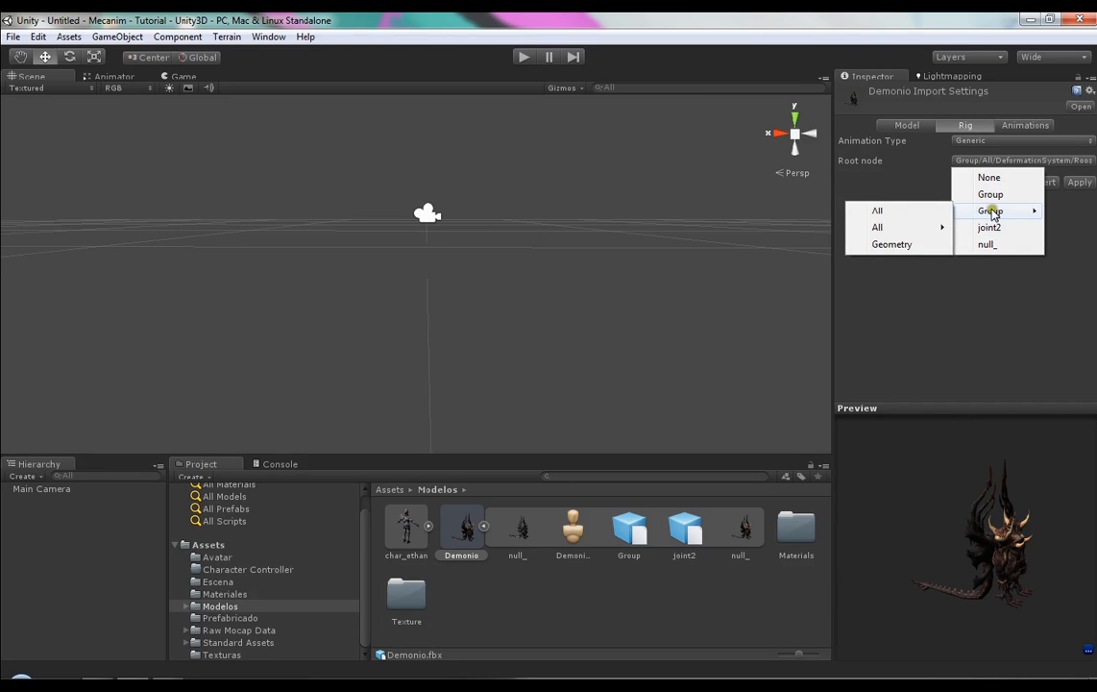
pyautogui.moveTo(904, 231)
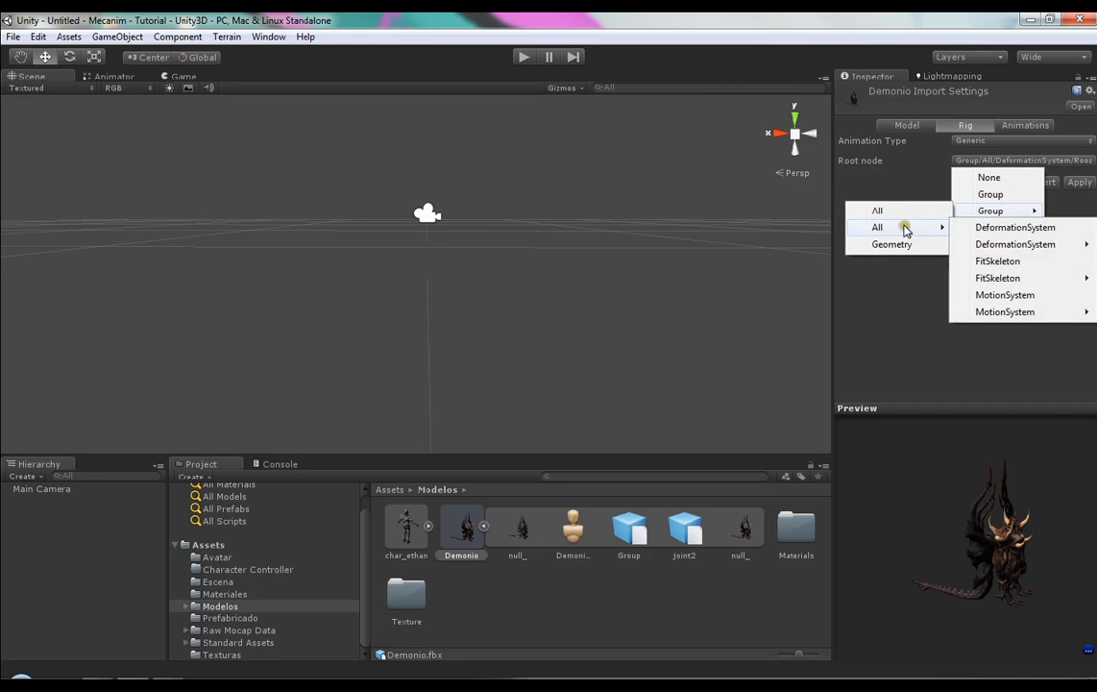
pyautogui.moveTo(1004, 248)
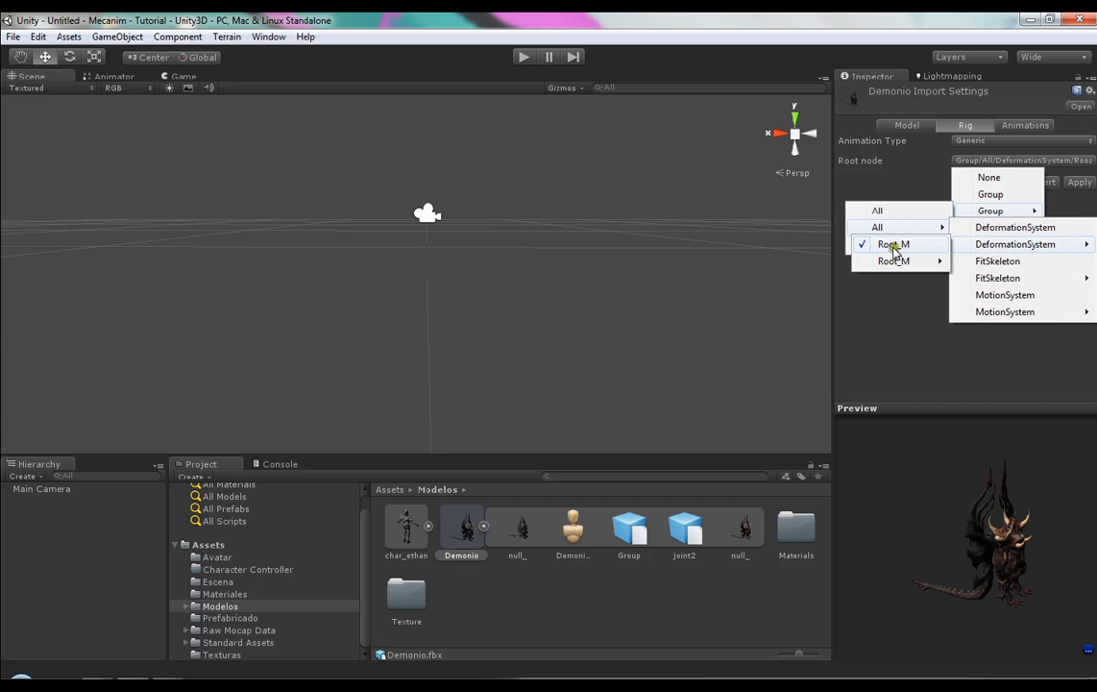
pyautogui.moveTo(904, 266)
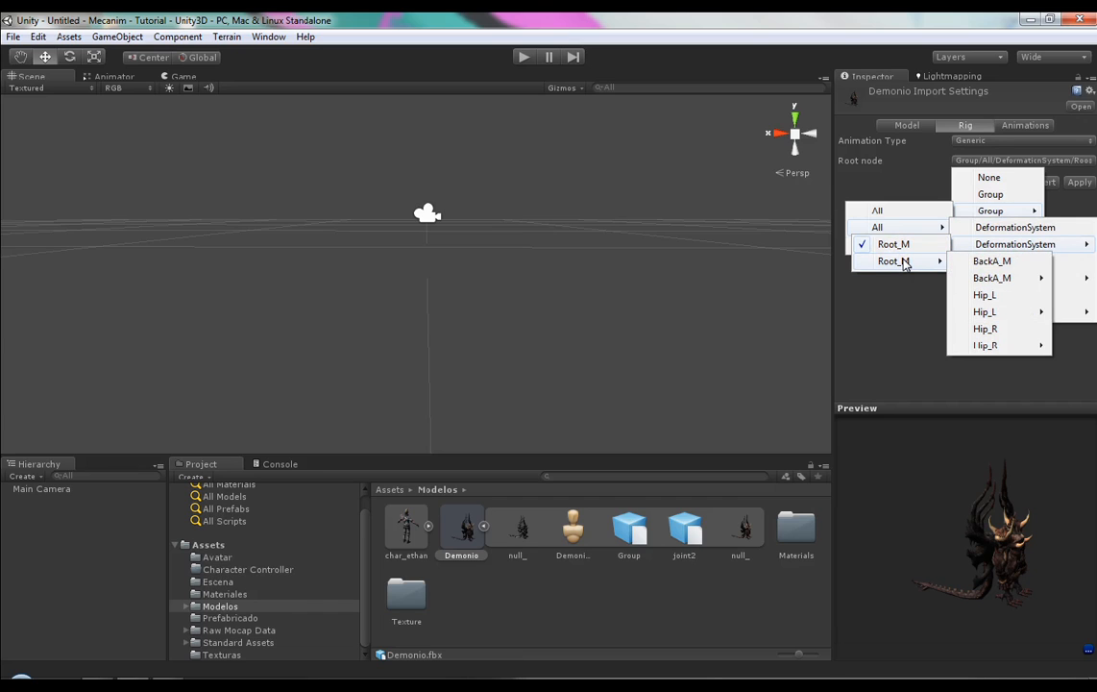
pyautogui.moveTo(989, 281)
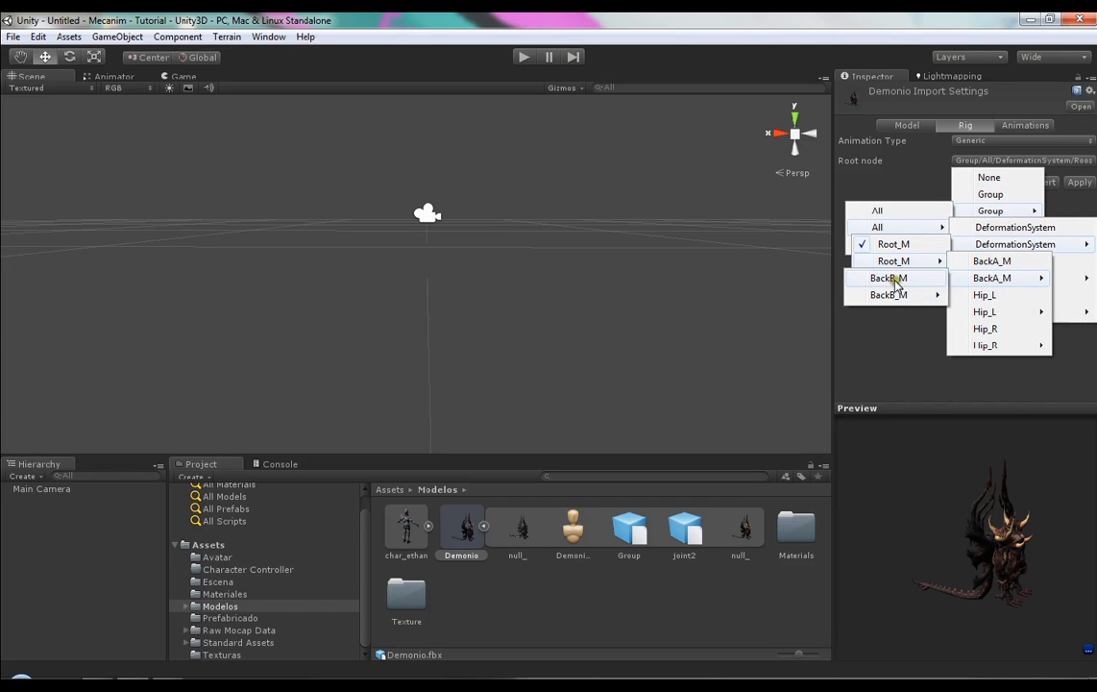
pyautogui.moveTo(896, 295)
pyautogui.moveTo(999, 312)
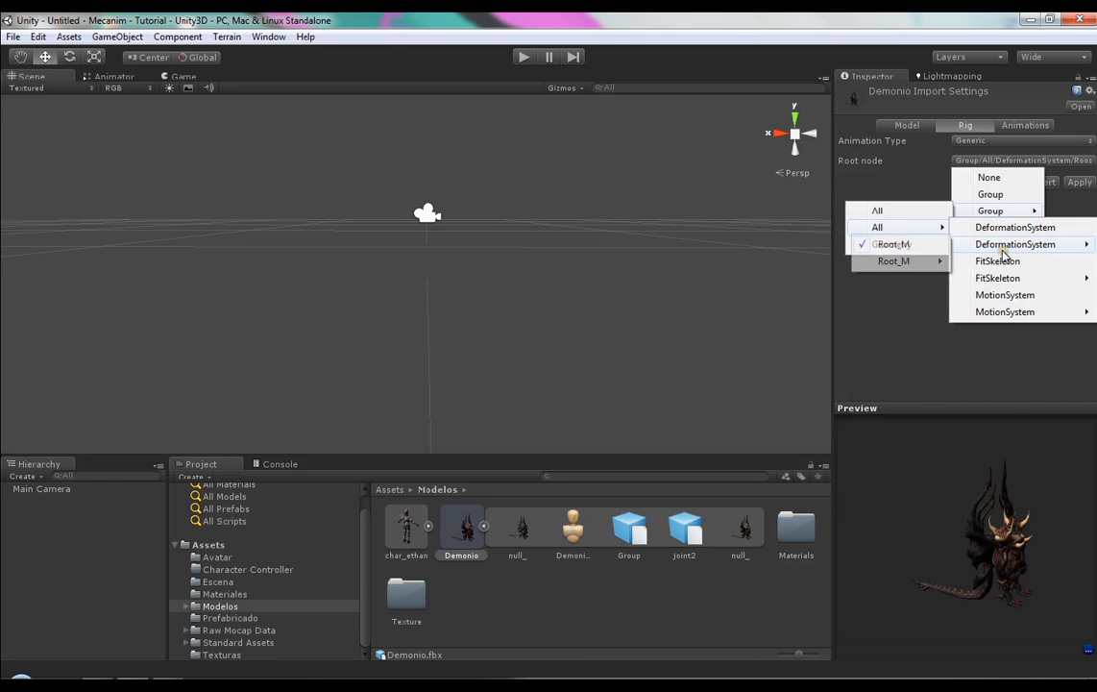
pyautogui.click(879, 243)
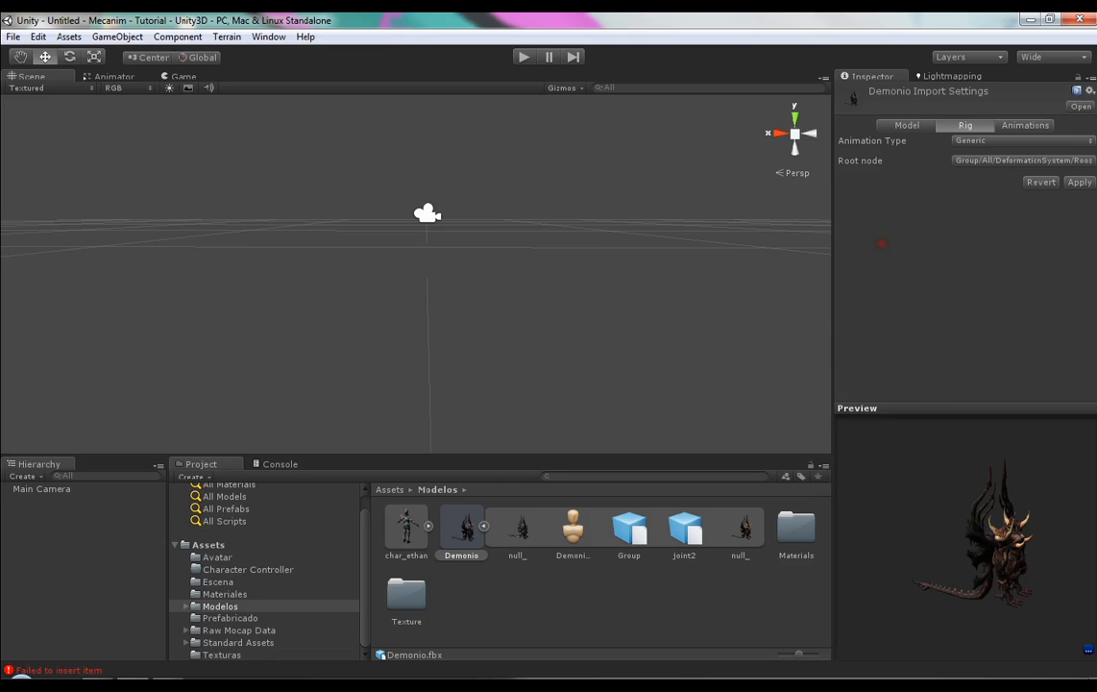
pyautogui.click(1076, 183)
# - Set the Demonio rig's animation type back to Humanoid and apply the import settings
pyautogui.click(1040, 141)
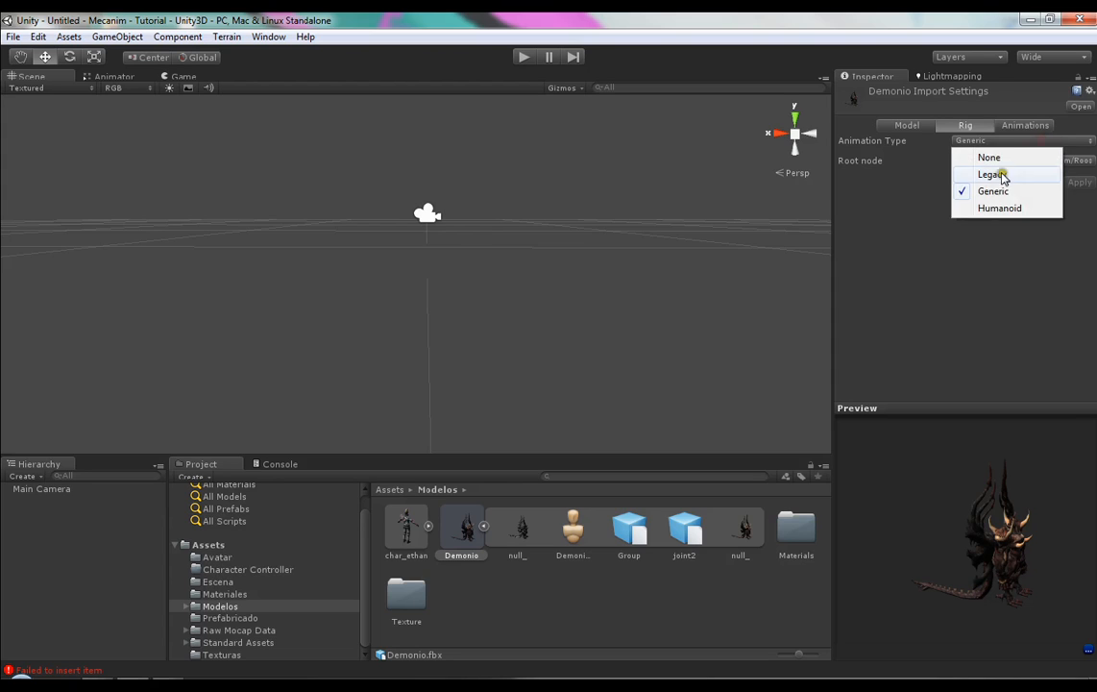
pyautogui.click(999, 208)
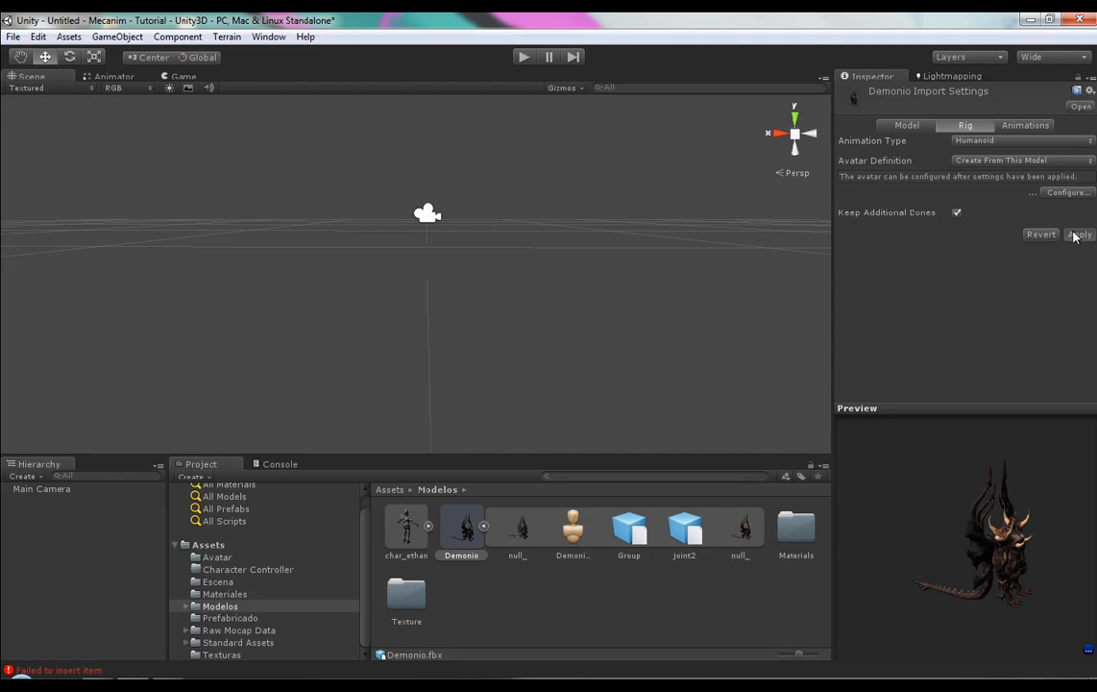
pyautogui.click(1076, 235)
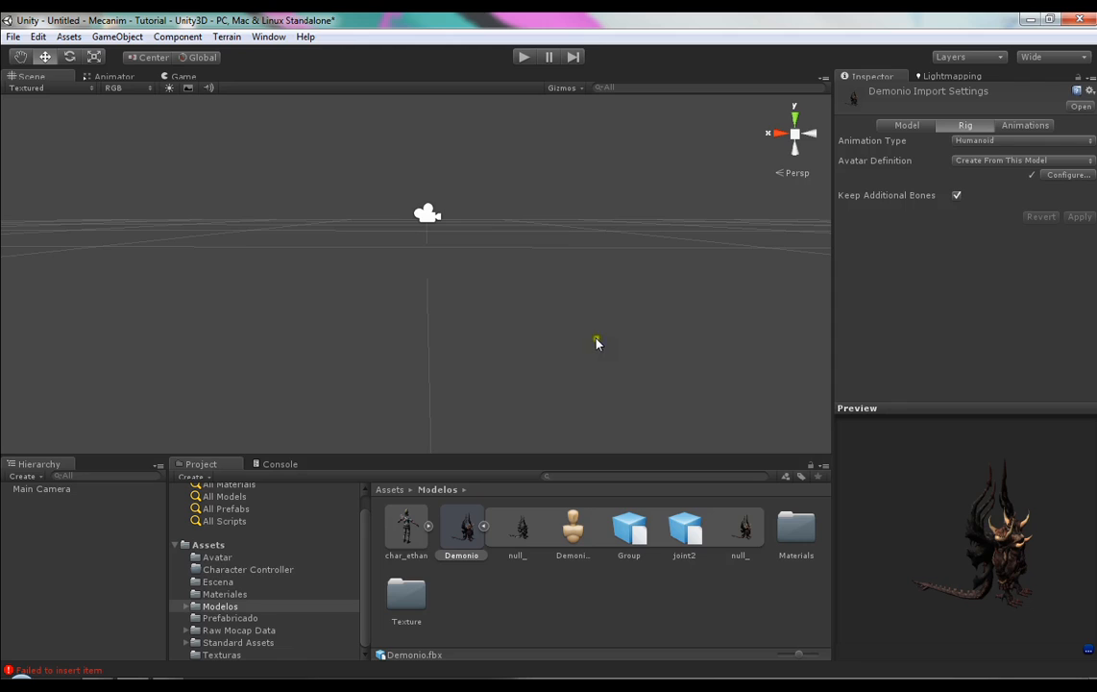
# - Show the Demonio model's animation import settings and collapse its sub-assets in the Modelos folder
pyautogui.click(1020, 126)
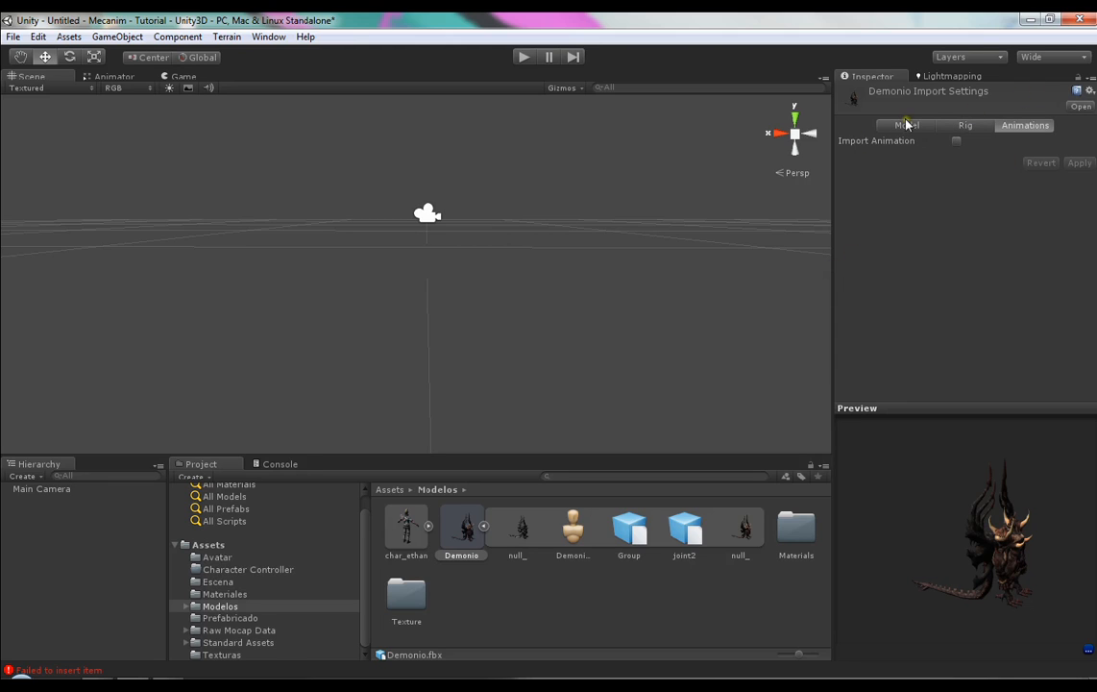
pyautogui.moveTo(365, 564); pyautogui.dragTo(360, 611)
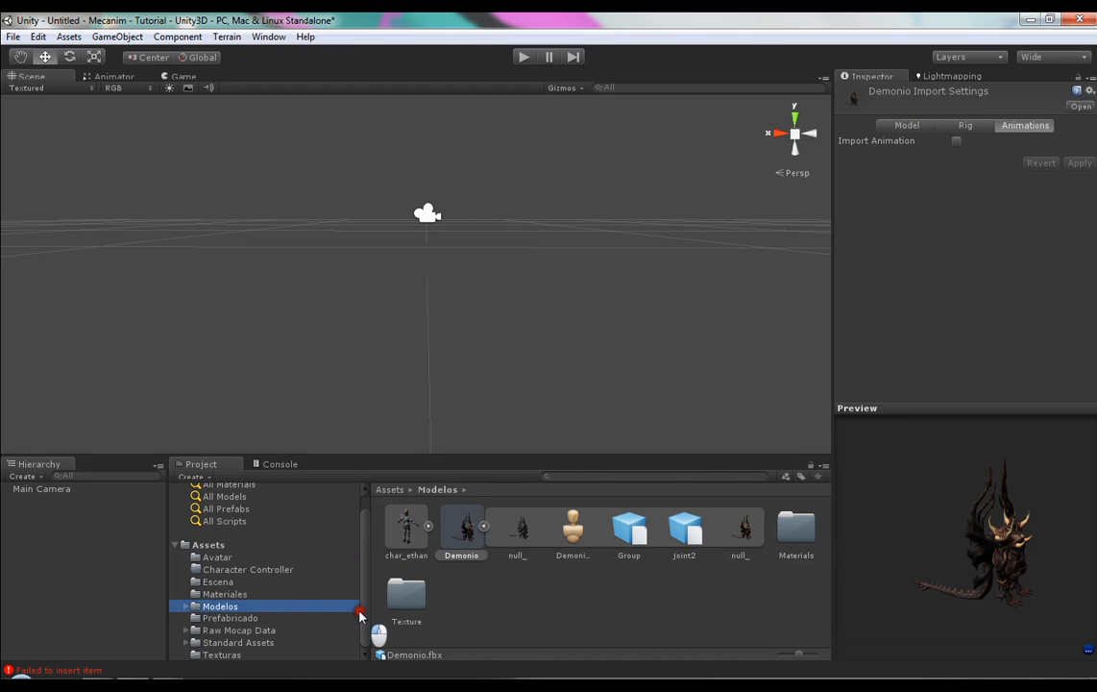
pyautogui.click(484, 526)
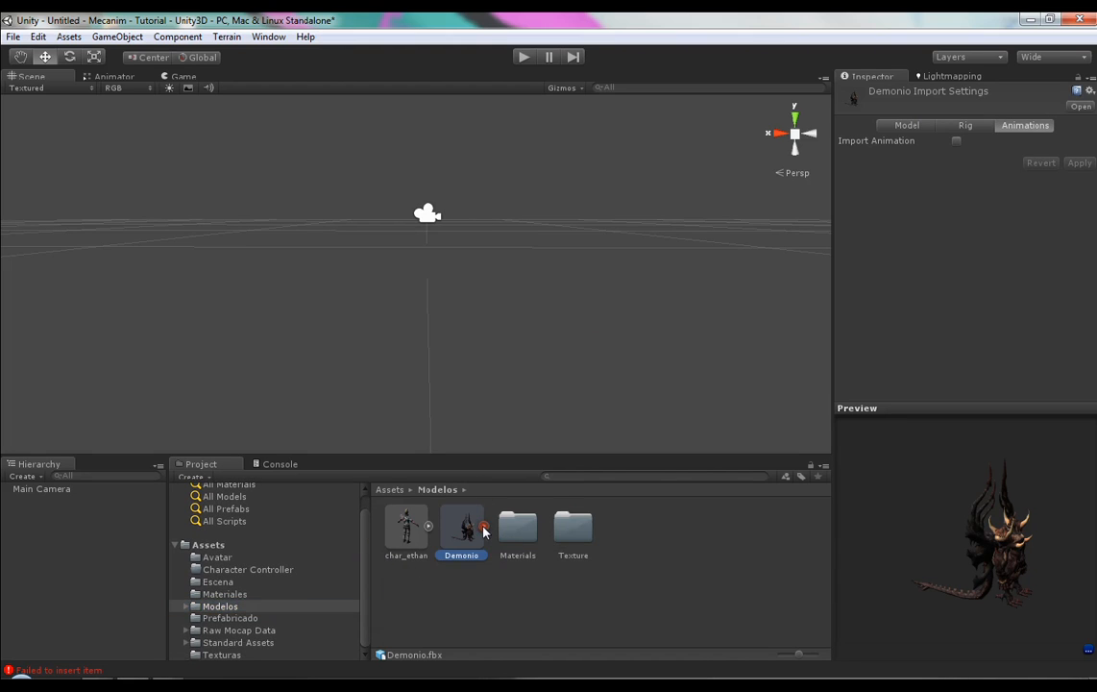
pyautogui.click(116, 77)
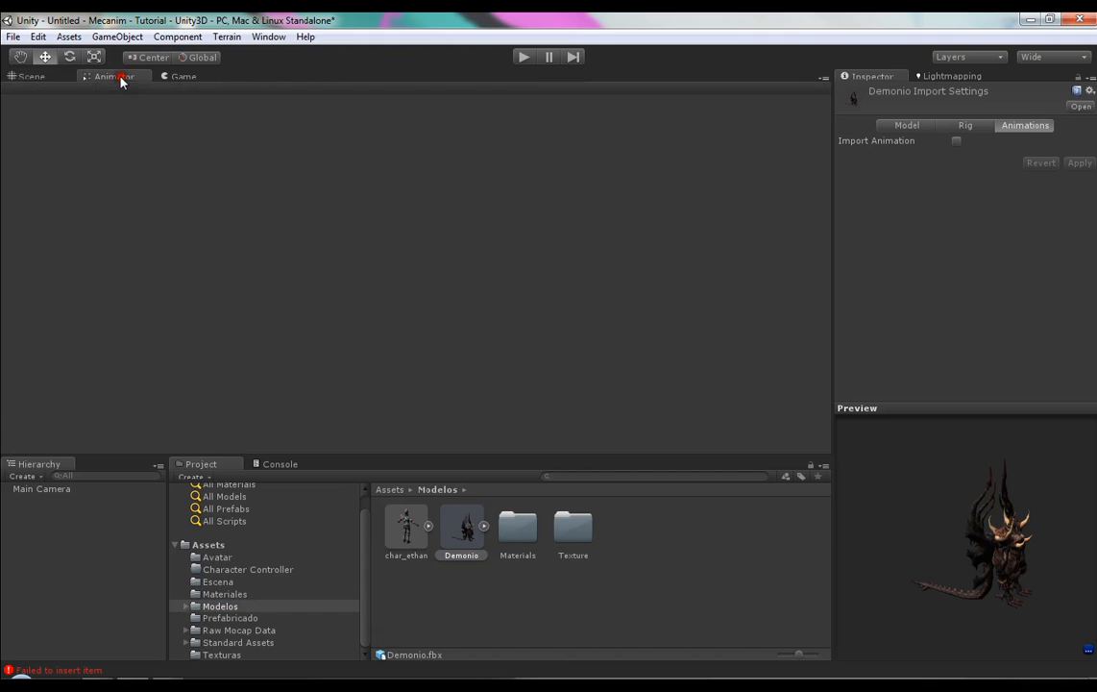
pyautogui.click(37, 77)
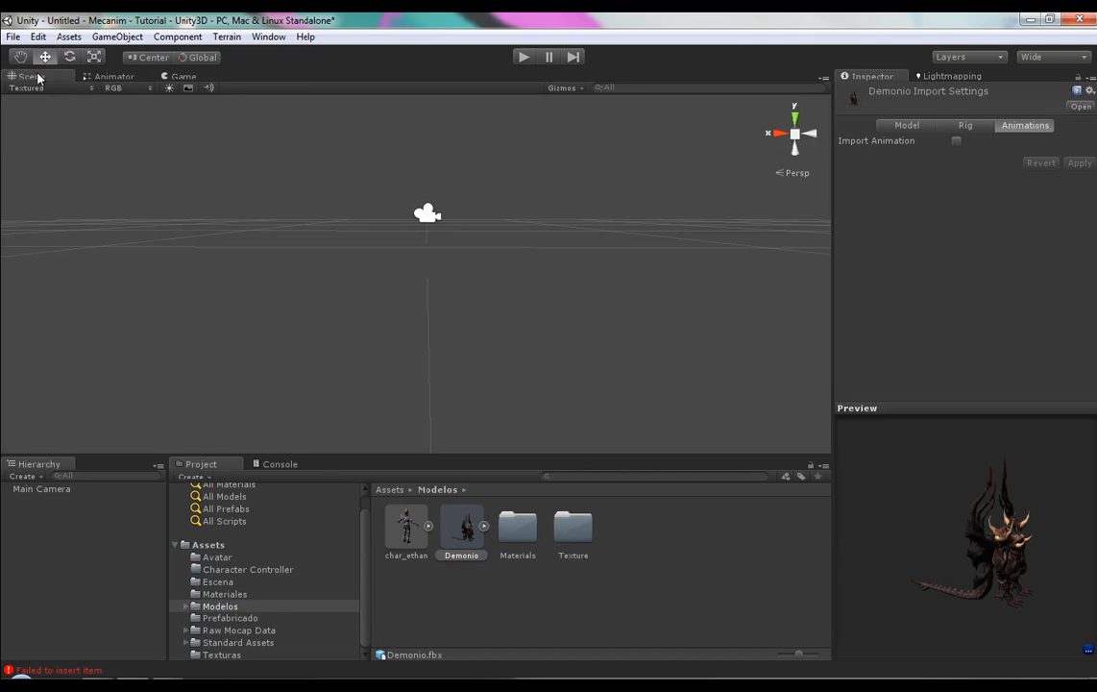
pyautogui.click(368, 557)
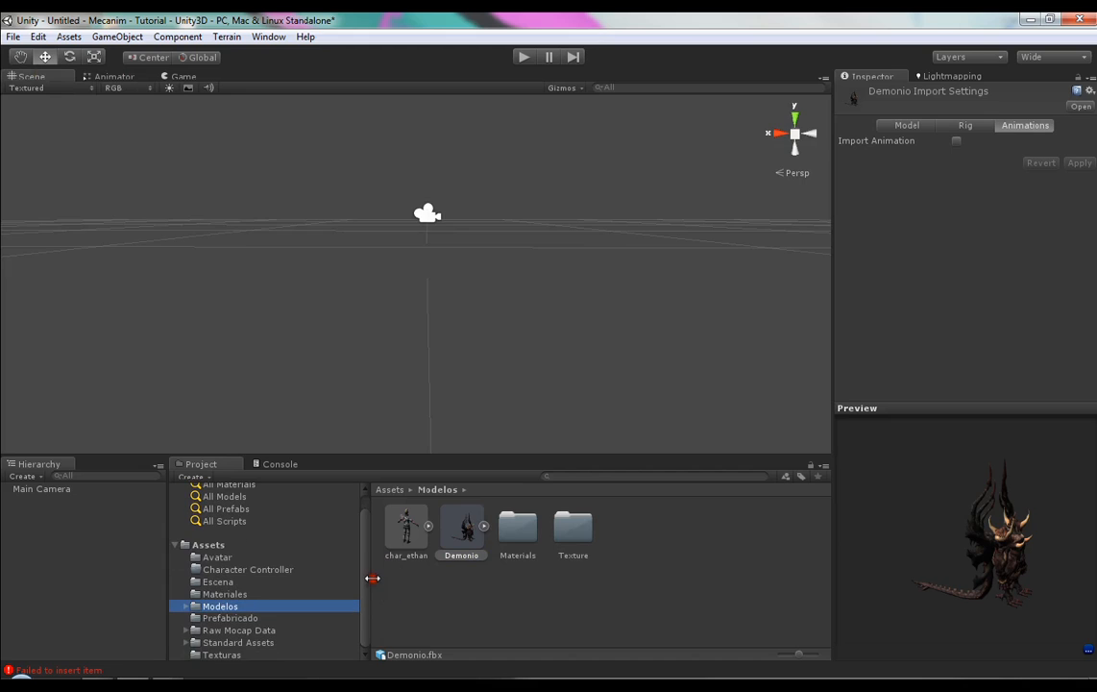
# - Show the Run animation's import settings from the Raw Mocap Data folder in a maximized Inspector with a slightly shorter preview
pyautogui.click(248, 630)
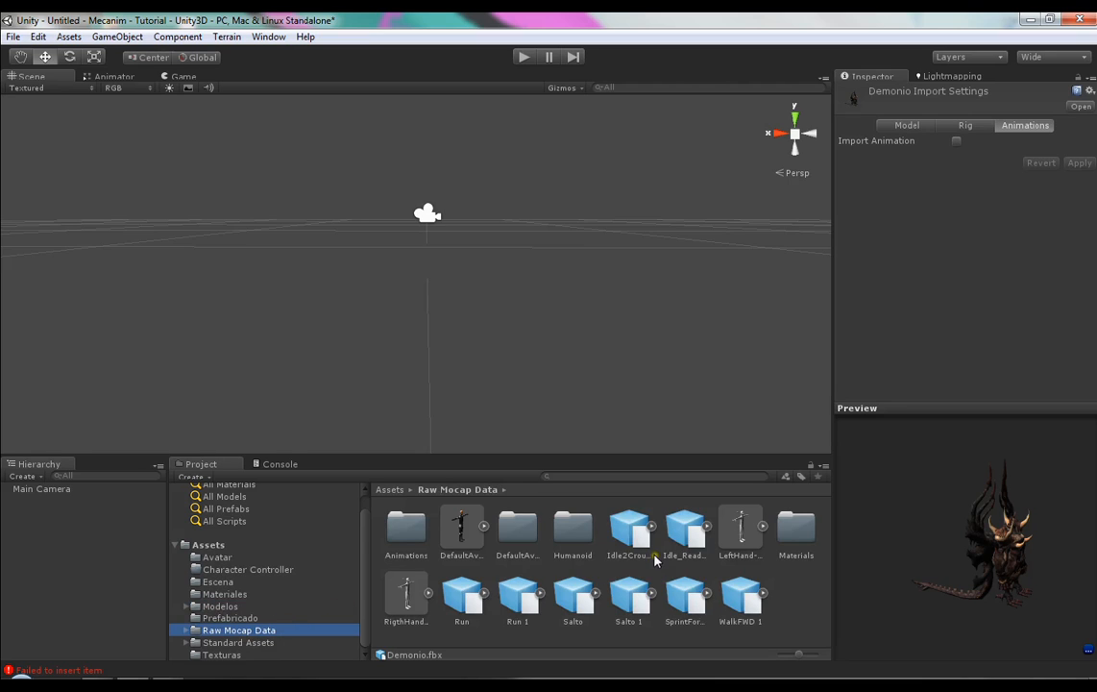
pyautogui.doubleClick(263, 634)
pyautogui.click(468, 596)
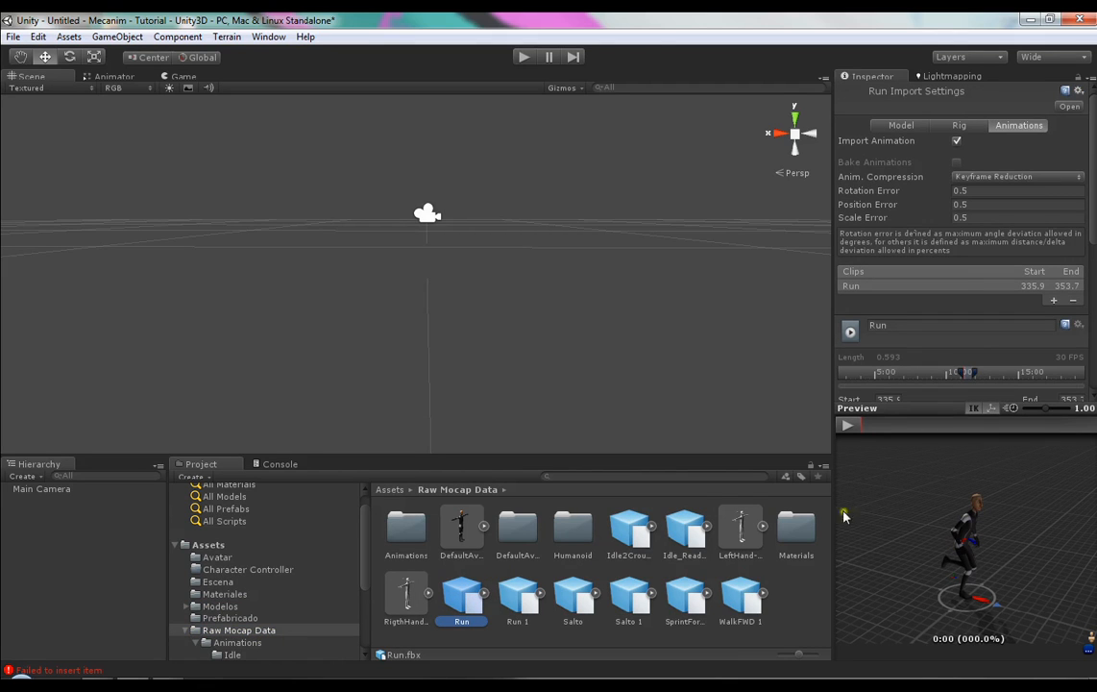
pyautogui.hotkey('shift', 'space')
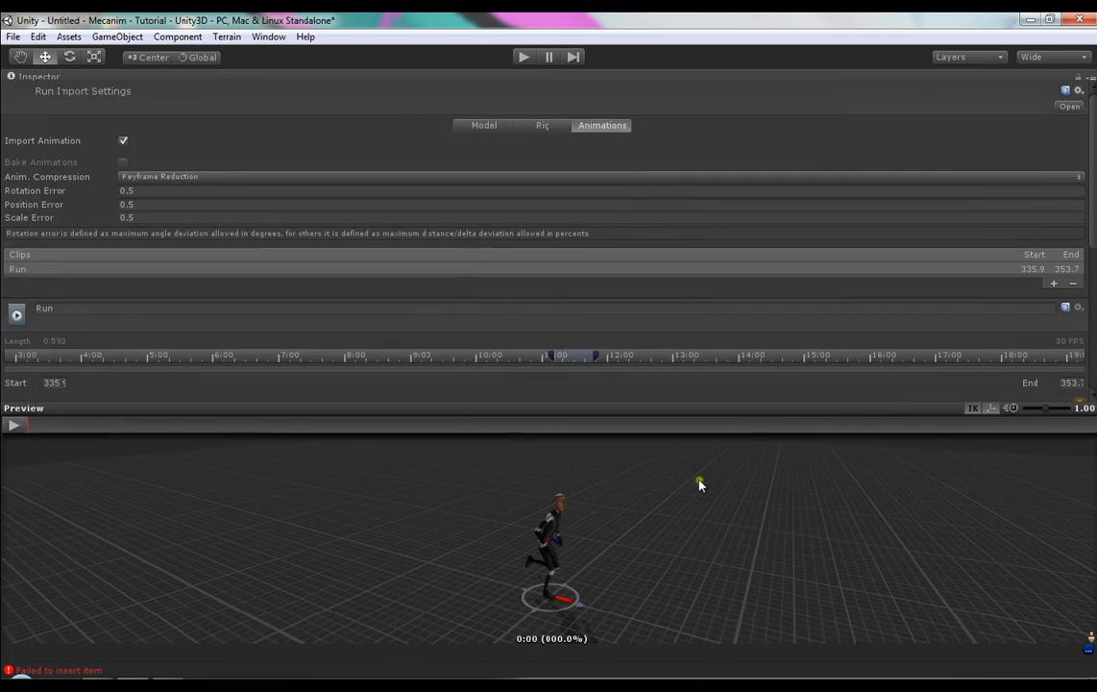
pyautogui.moveTo(503, 399)
pyautogui.mouseDown()
pyautogui.moveTo(522, 420)
pyautogui.moveTo(522, 391)
pyautogui.moveTo(522, 419)
pyautogui.moveTo(511, 410)
pyautogui.mouseUp()
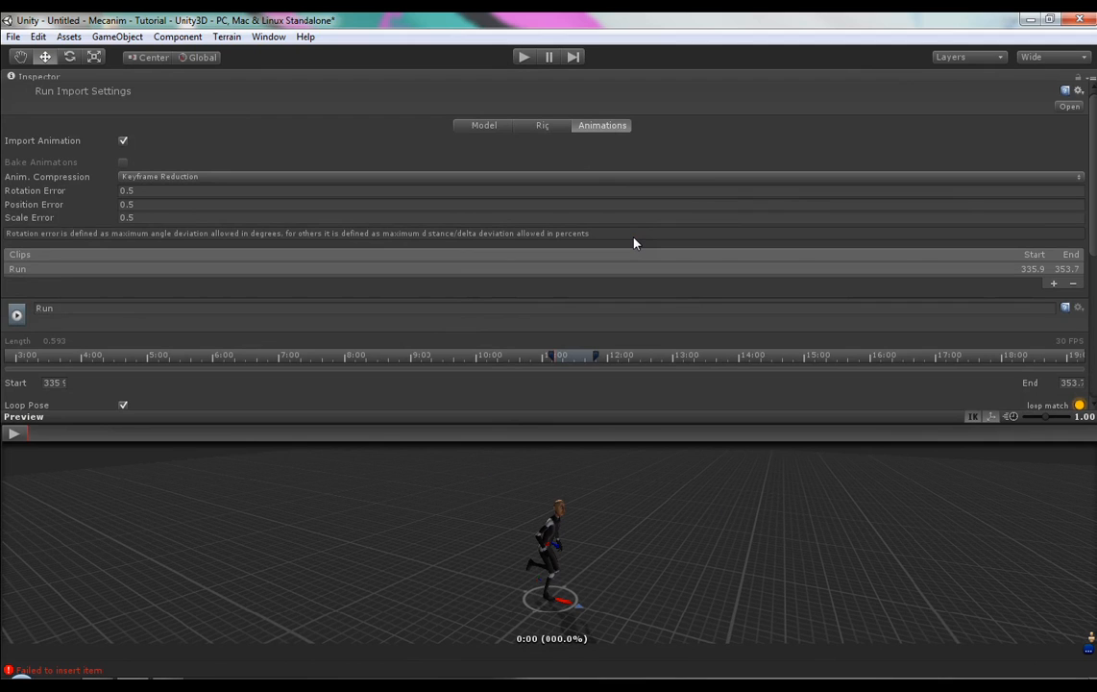
# - Examine the Run asset's clip list, loop pose and root transform options in its animation import settings
pyautogui.hotkey('shift', 'space')
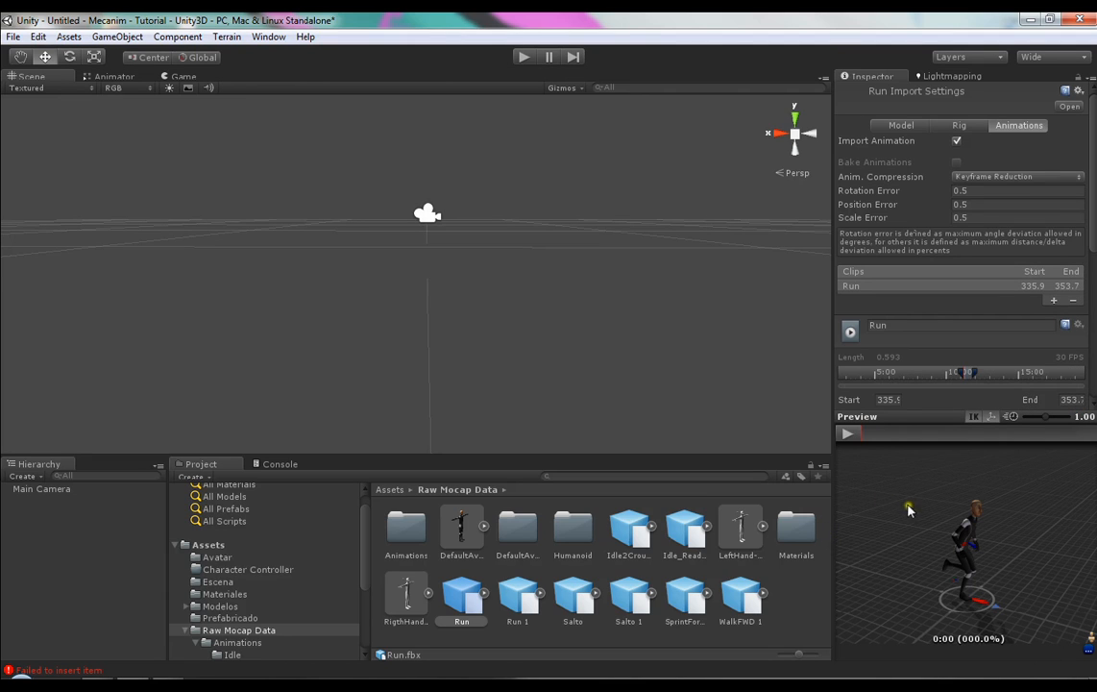
pyautogui.hotkey('shift', 'space')
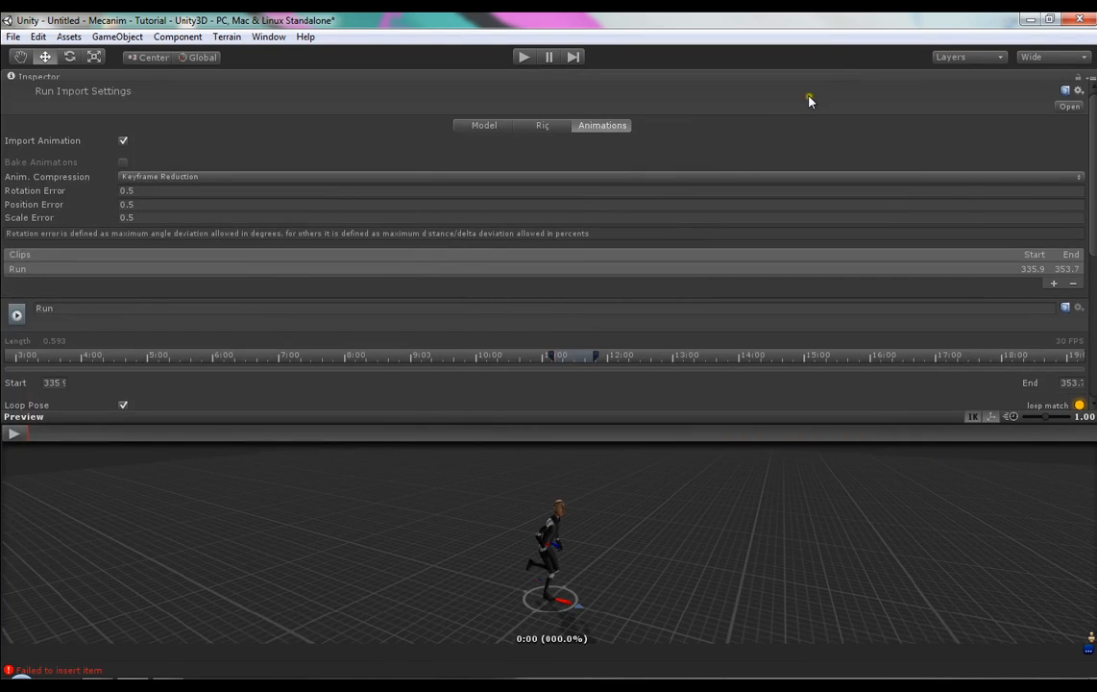
pyautogui.scroll(-2, 365, 192)
pyautogui.scroll(2, 370, 188)
pyautogui.scroll(-1, 420, 205)
pyautogui.scroll(1, 420, 205)
pyautogui.scroll(-3, 994, 186)
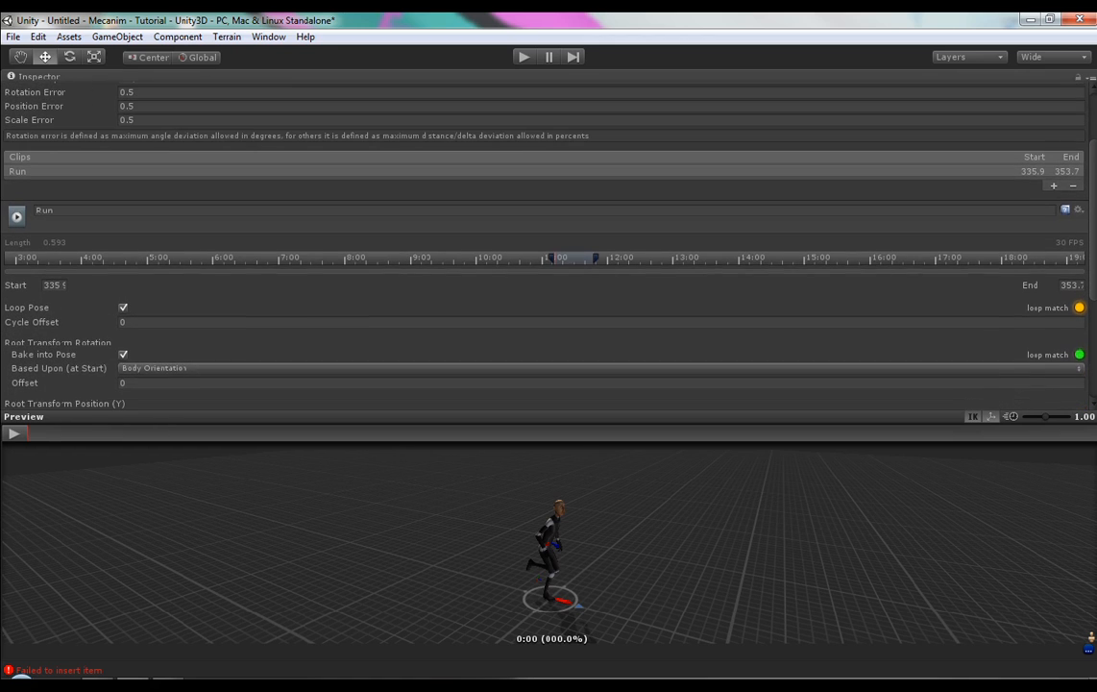
pyautogui.moveTo(1093, 217); pyautogui.dragTo(1093, 218)
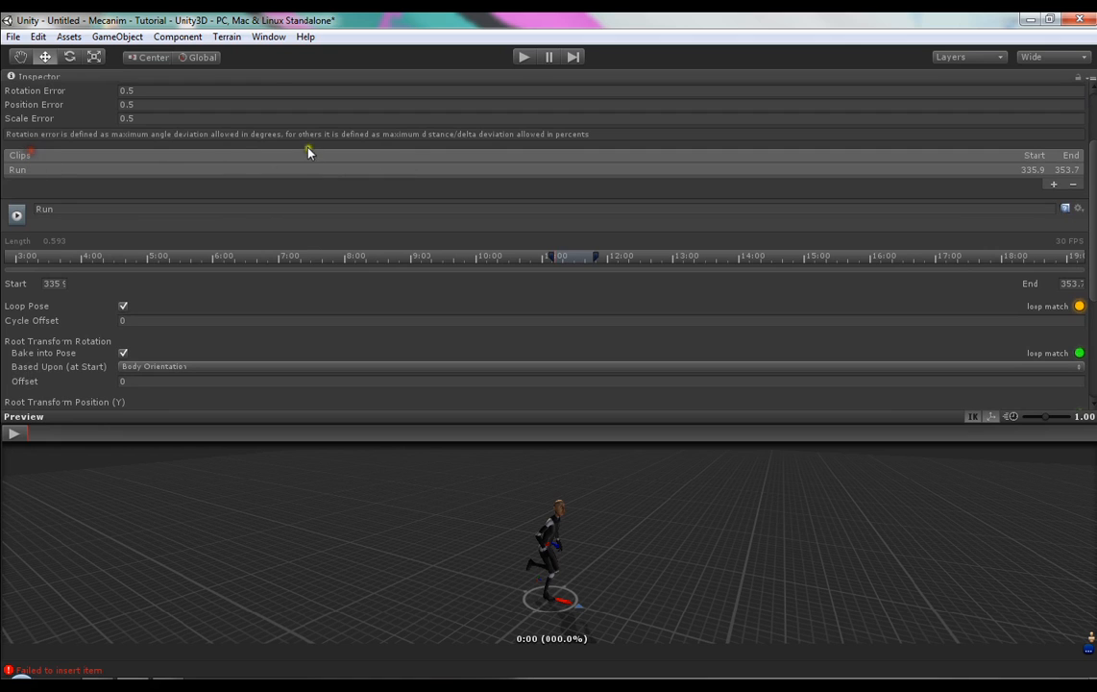
# - Inspect the Reference object inside the Run asset, and reopen Run's import settings in a maximized Inspector
pyautogui.hotkey('shift', 'space')
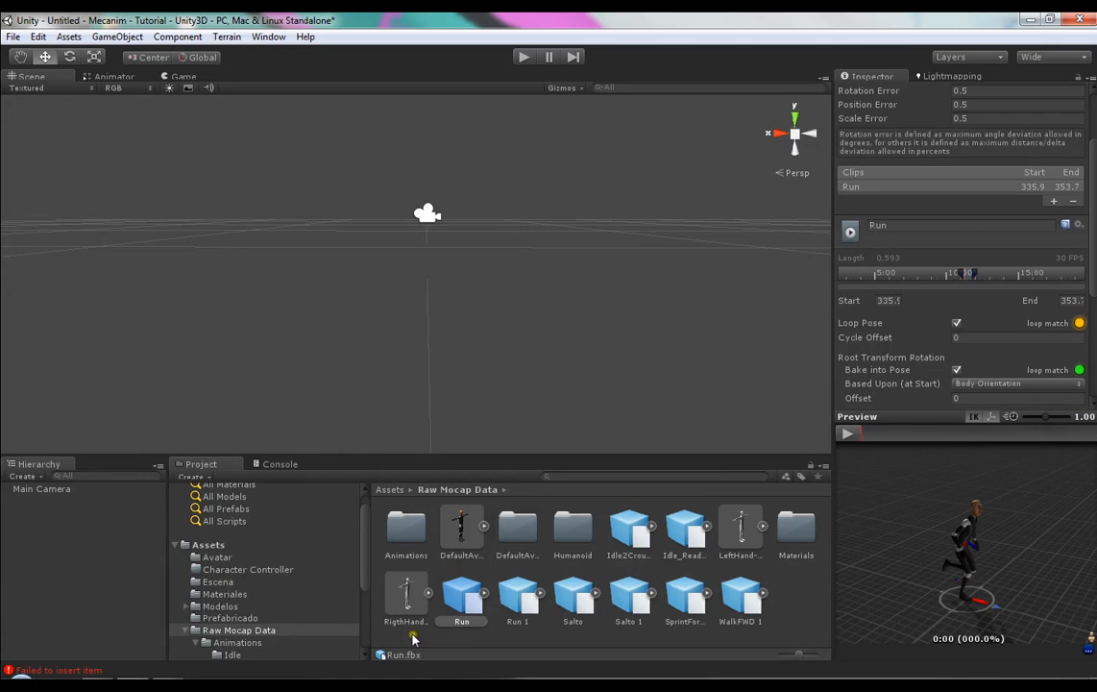
pyautogui.click(484, 591)
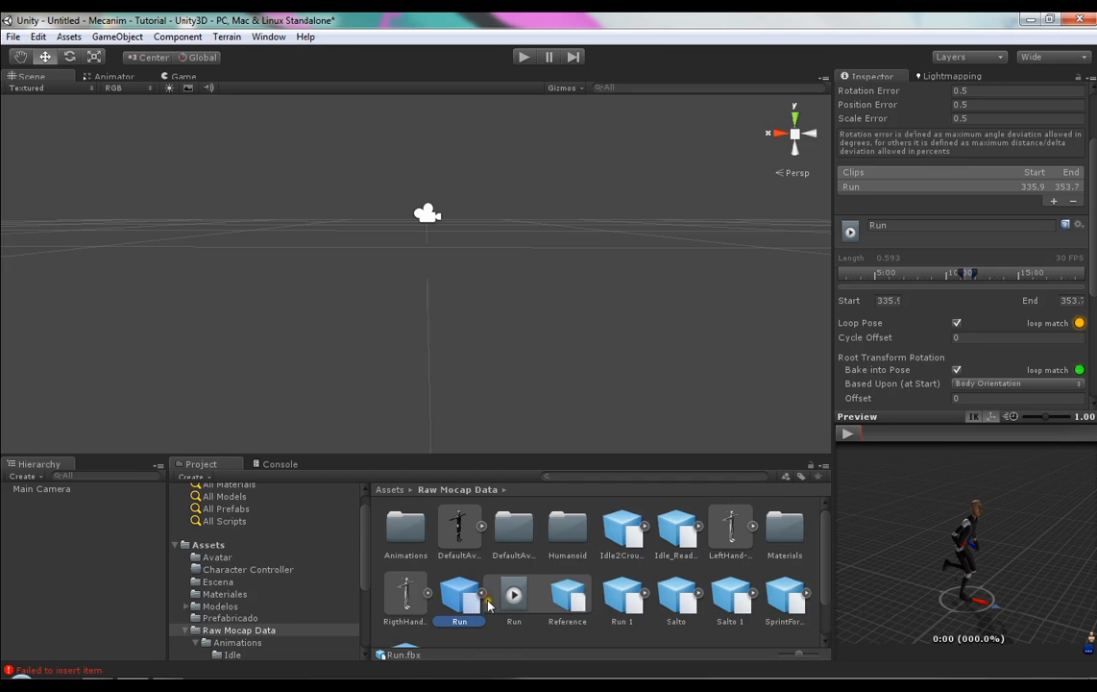
pyautogui.click(550, 596)
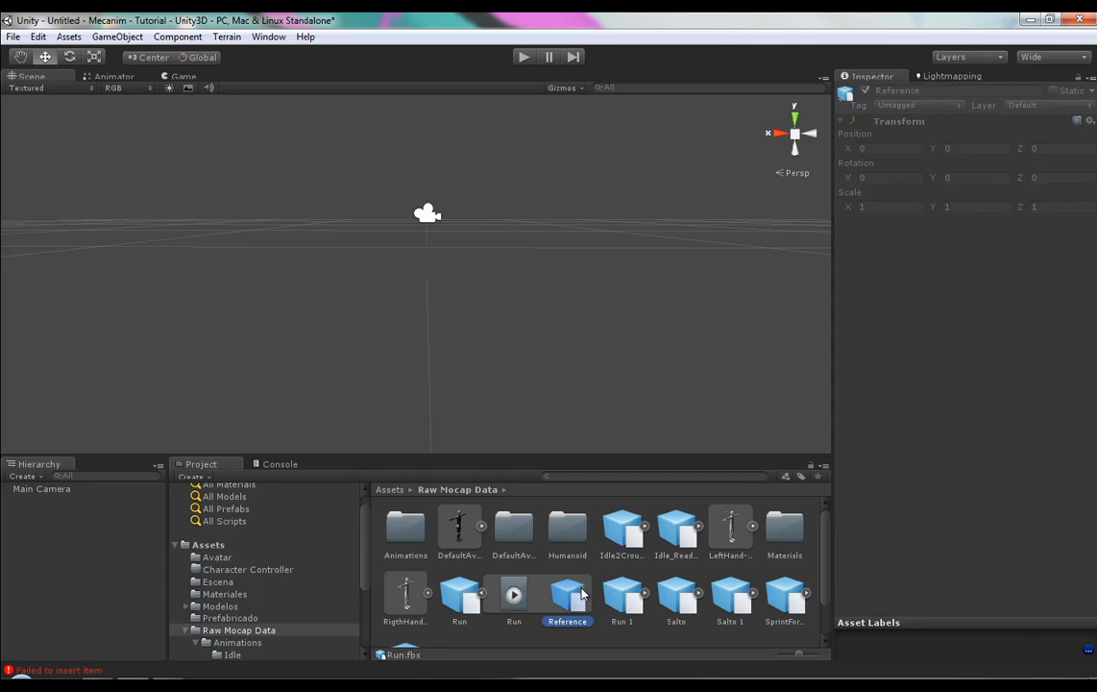
pyautogui.click(481, 592)
pyautogui.click(481, 592)
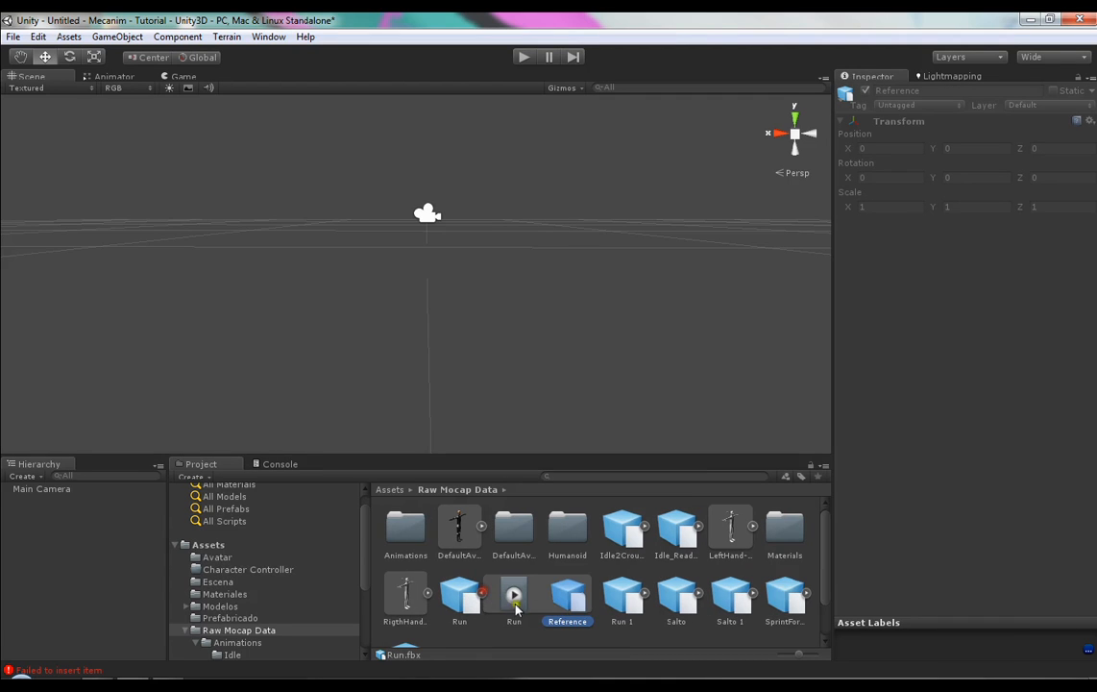
pyautogui.click(459, 593)
pyautogui.hotkey('shift', 'space')
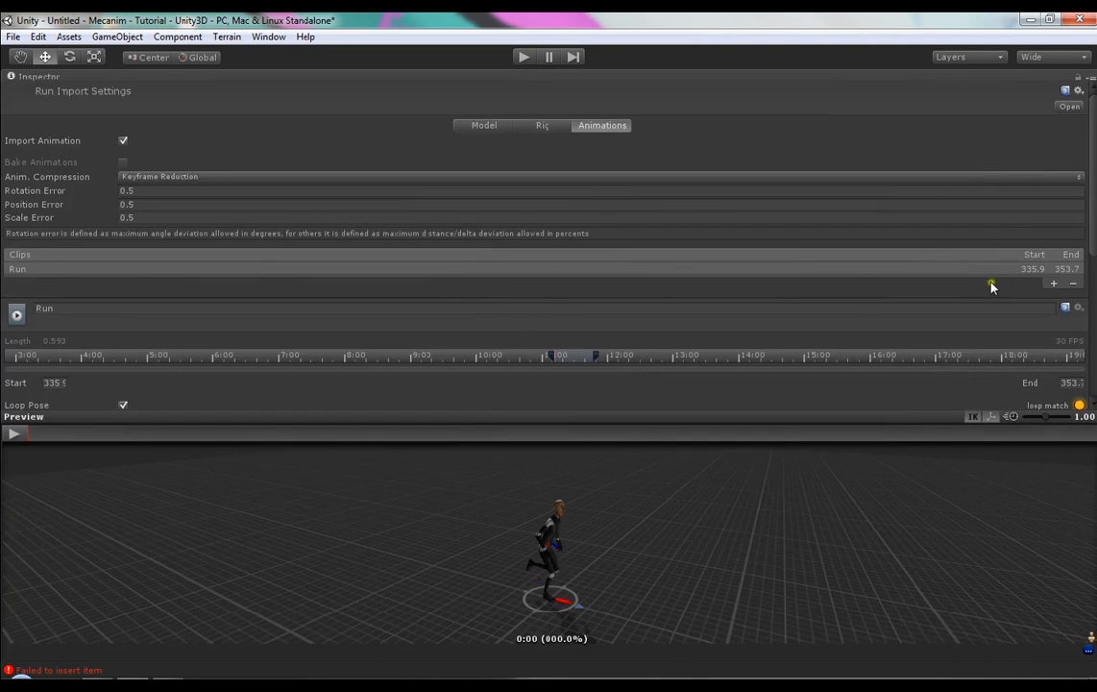
# - Add a second clip to the Run asset's animation import settings and name it Run2
pyautogui.click(69, 254)
pyautogui.click(1054, 283)
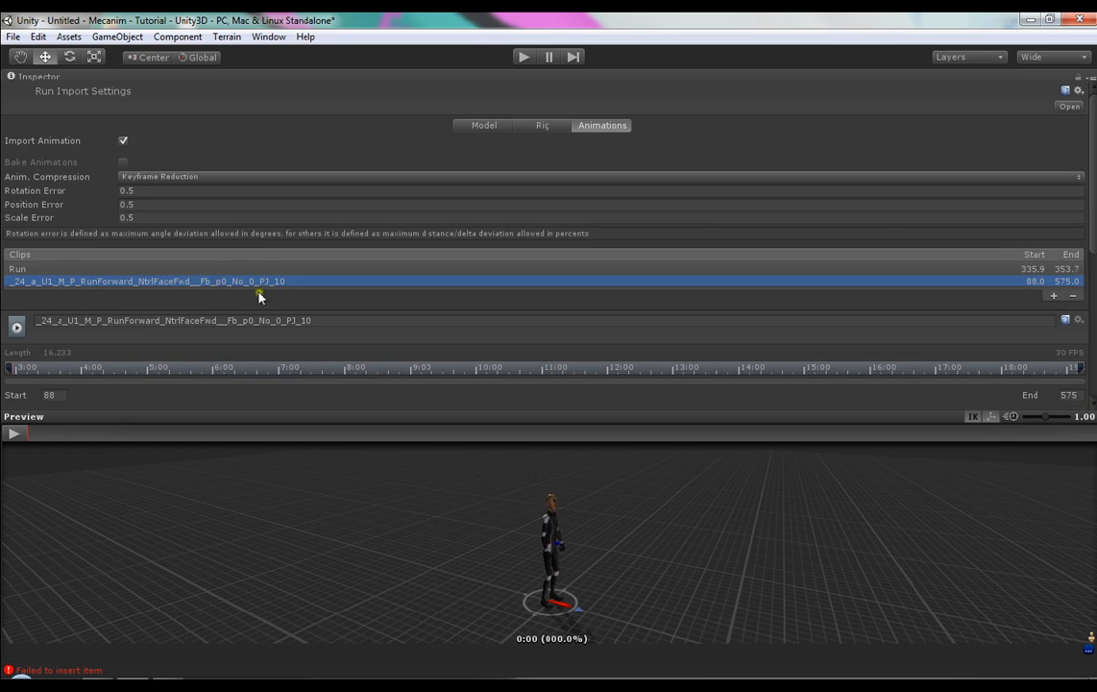
pyautogui.click(309, 326)
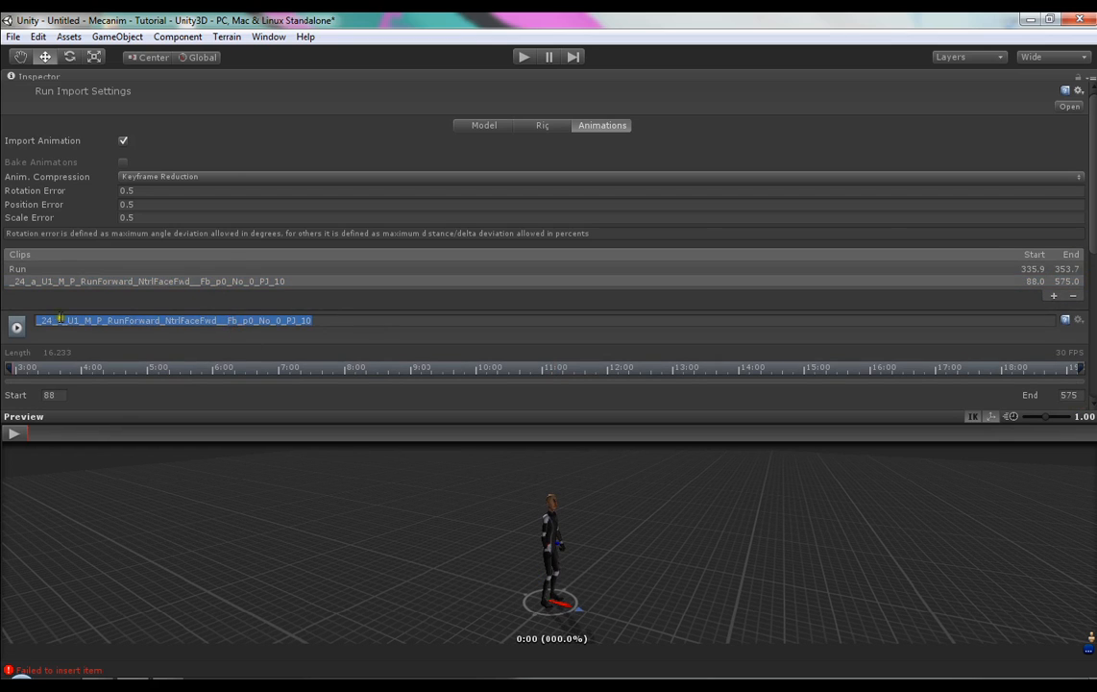
pyautogui.write('Run')
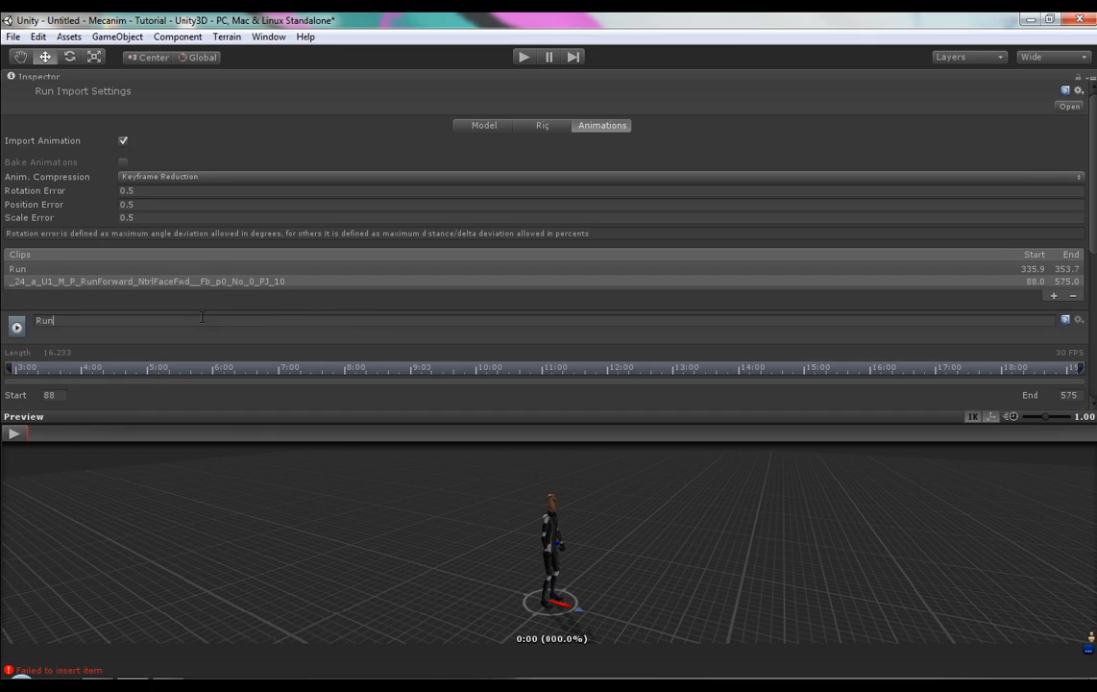
pyautogui.write('2')
pyautogui.scroll(-2, 199, 311)
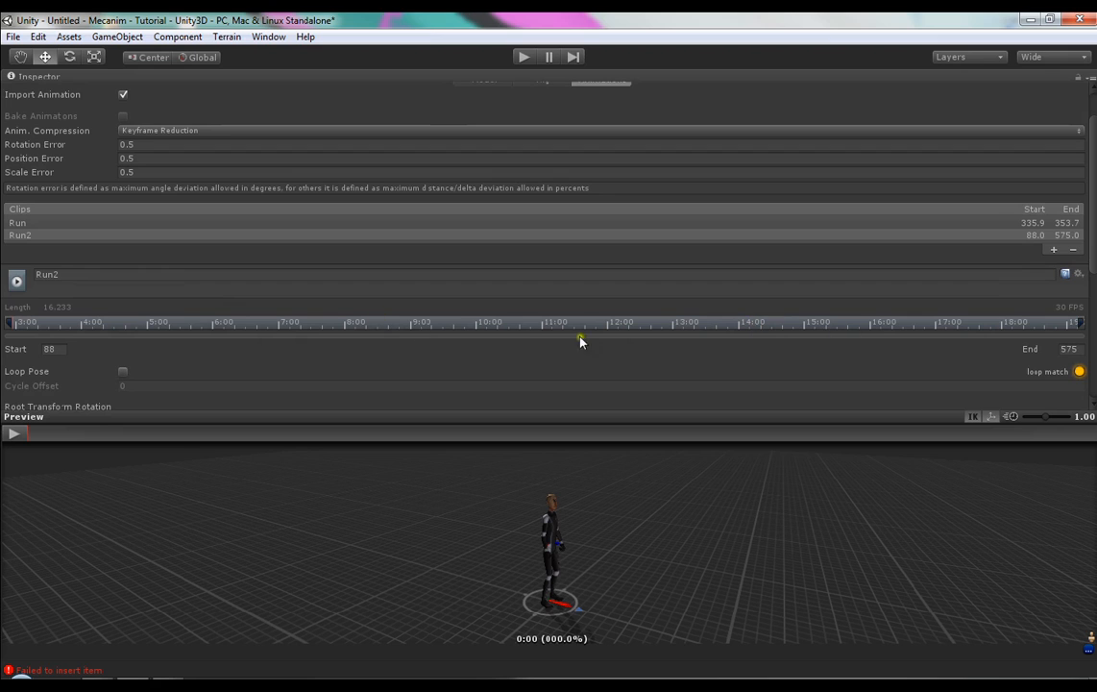
# - Compare the Run and Run2 clips and remove Run2 from the clip list
pyautogui.click(35, 226)
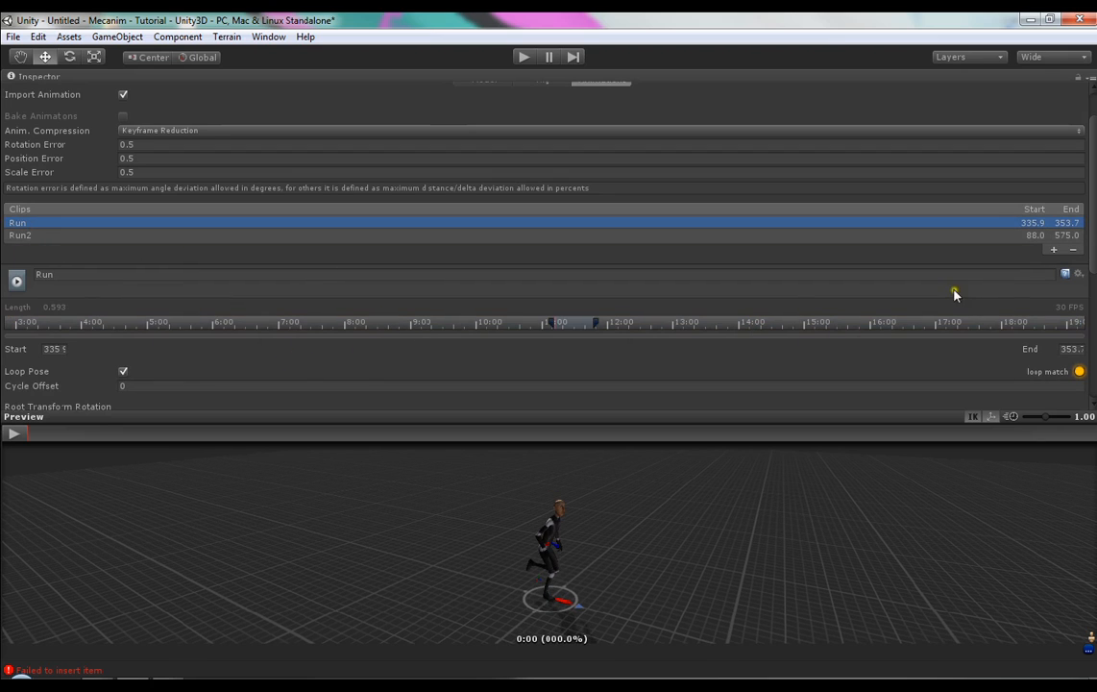
pyautogui.click(43, 225)
pyautogui.click(45, 234)
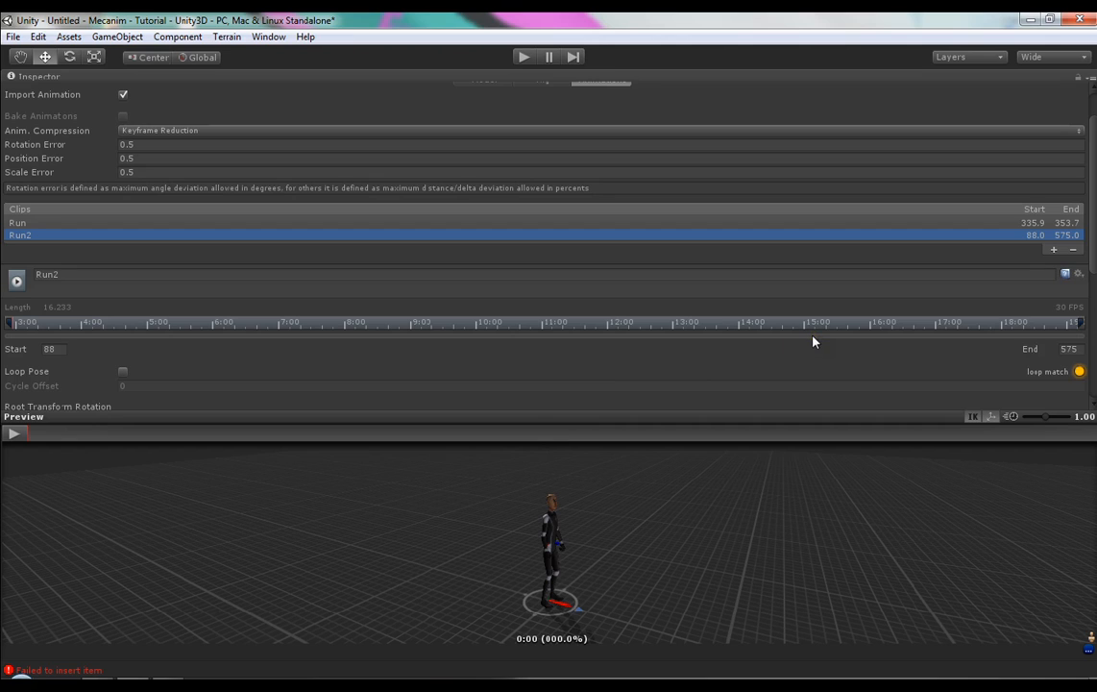
pyautogui.click(1073, 248)
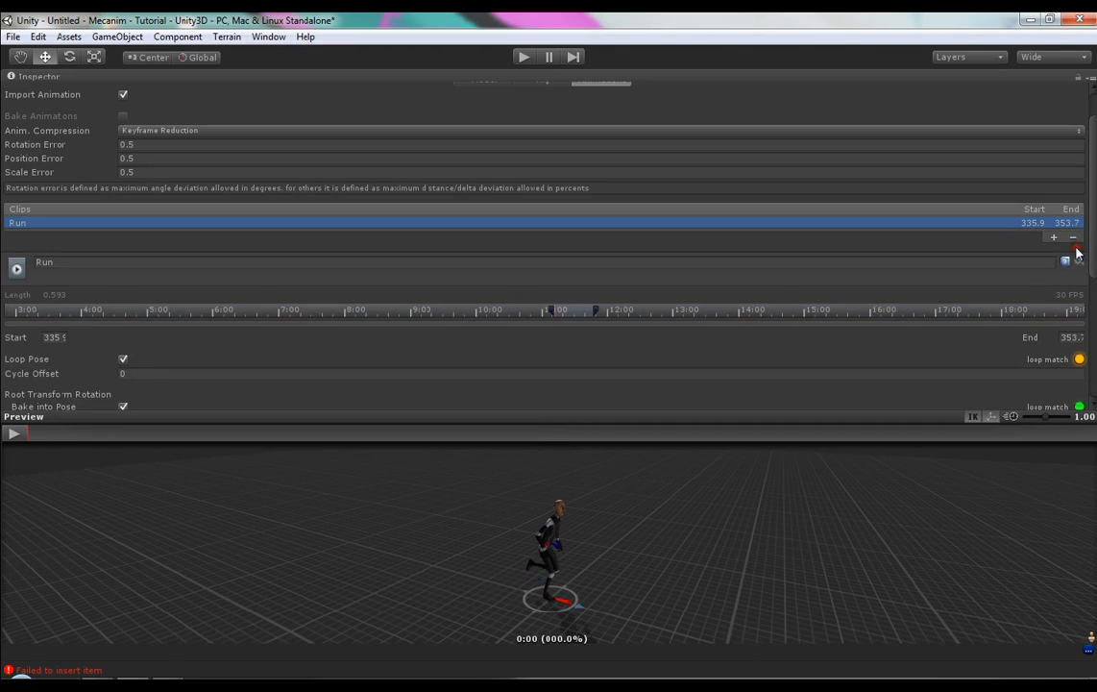
# - Try to rename the existing Run clip in the animation import settings
pyautogui.moveTo(1092, 238)
pyautogui.mouseDown()
pyautogui.moveTo(1093, 276)
pyautogui.moveTo(1093, 258)
pyautogui.mouseUp()
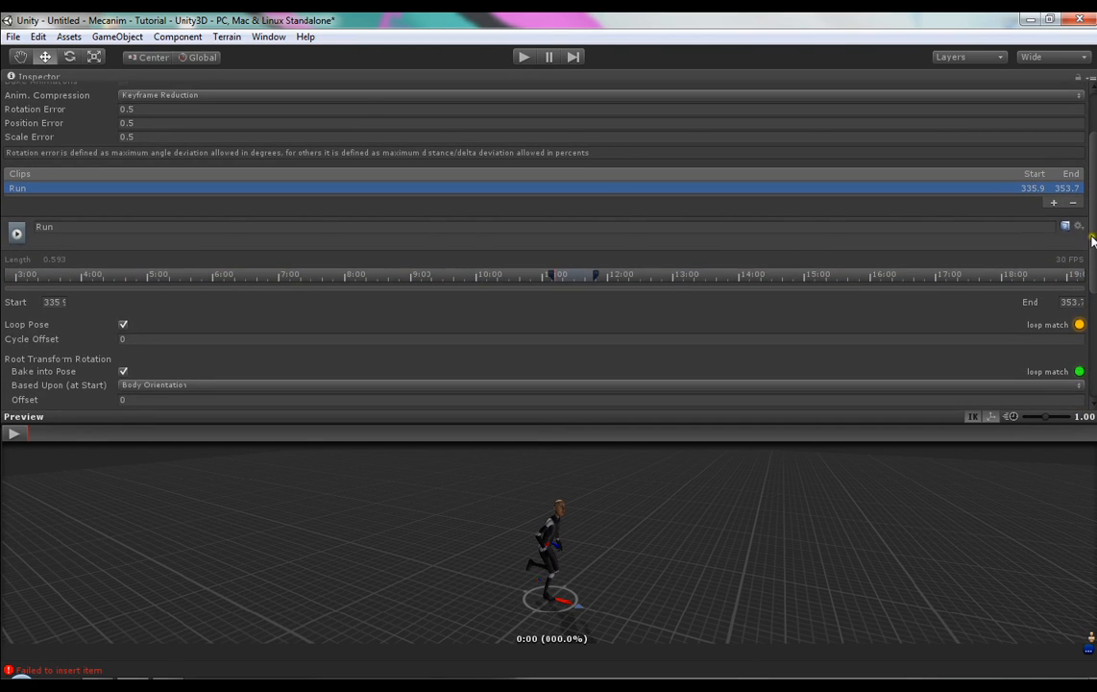
pyautogui.scroll(-2, 1080, 242)
pyautogui.click(44, 171)
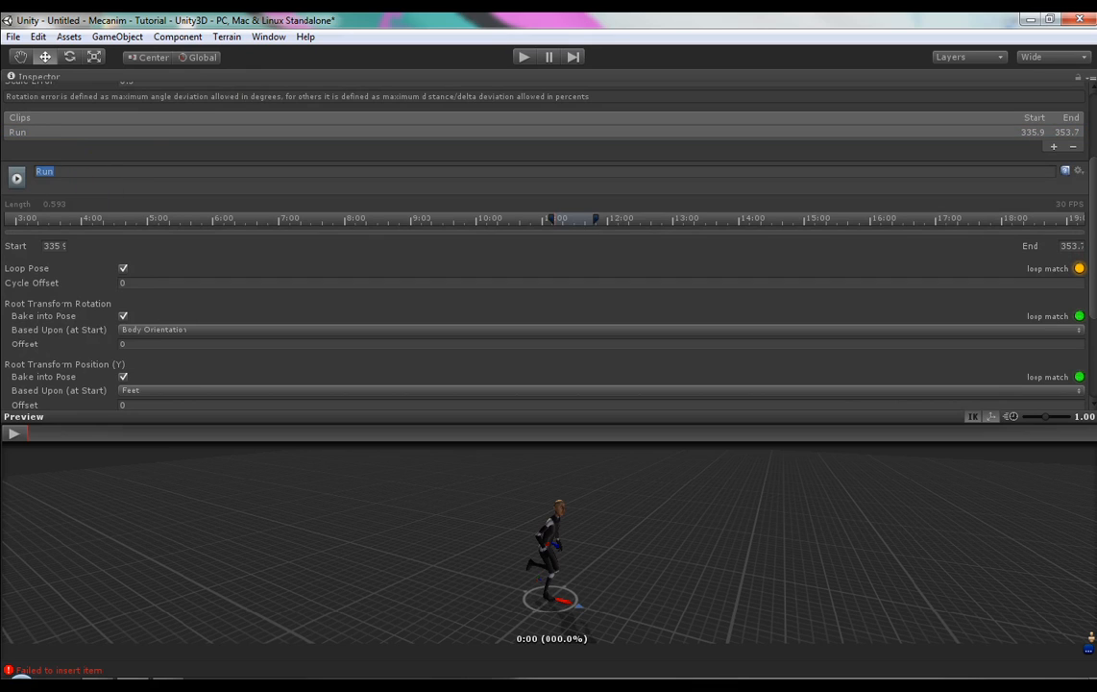
pyautogui.click(24, 132)
pyautogui.moveTo(56, 170); pyautogui.dragTo(3, 168)
pyautogui.write('aadacasd')
pyautogui.hotkey('ctrl', 'a')
pyautogui.press('BackSpace')
pyautogui.click(813, 132)
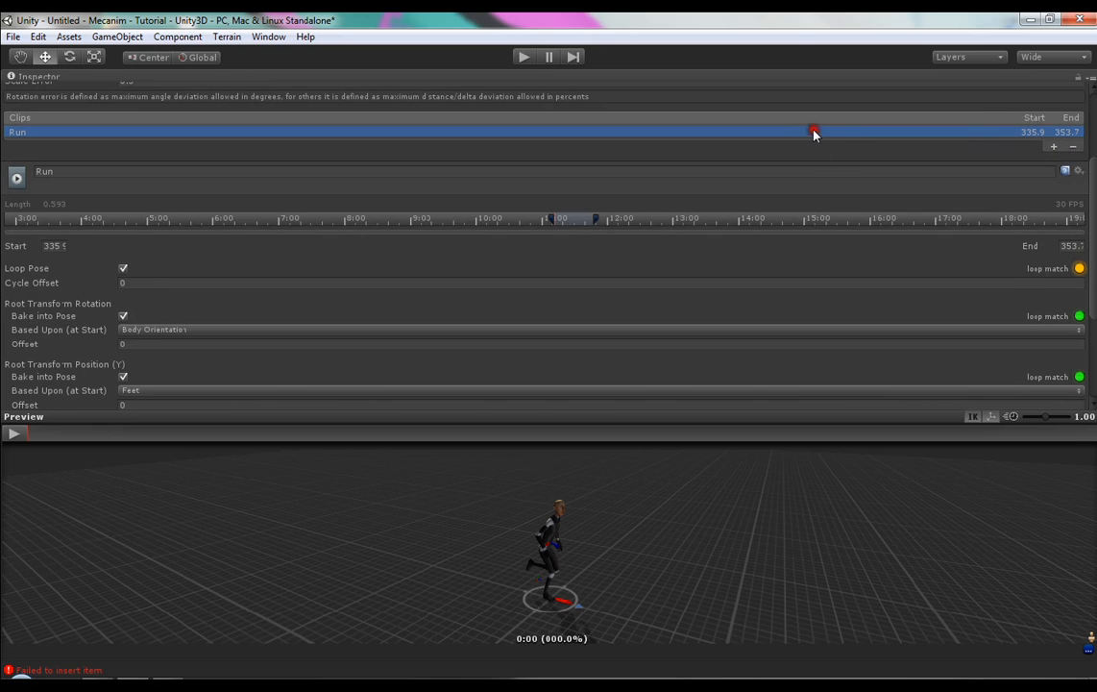
# - Add a new clip below Run in the clip list again and name it Run2
pyautogui.click(1053, 146)
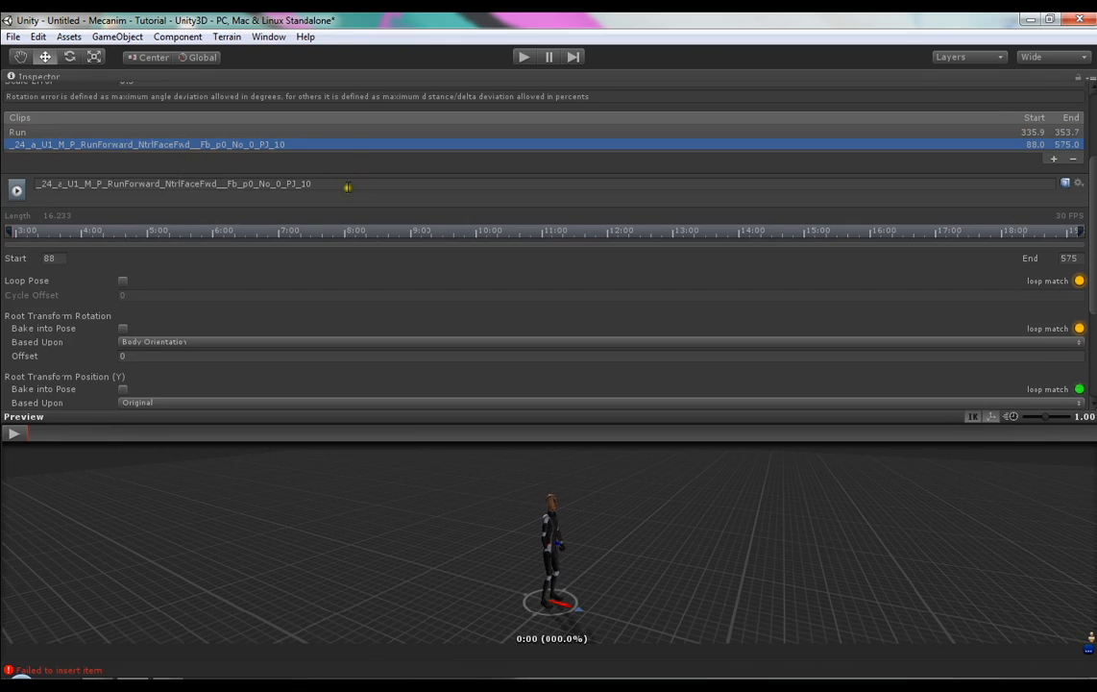
pyautogui.click(324, 182)
pyautogui.write('Ru')
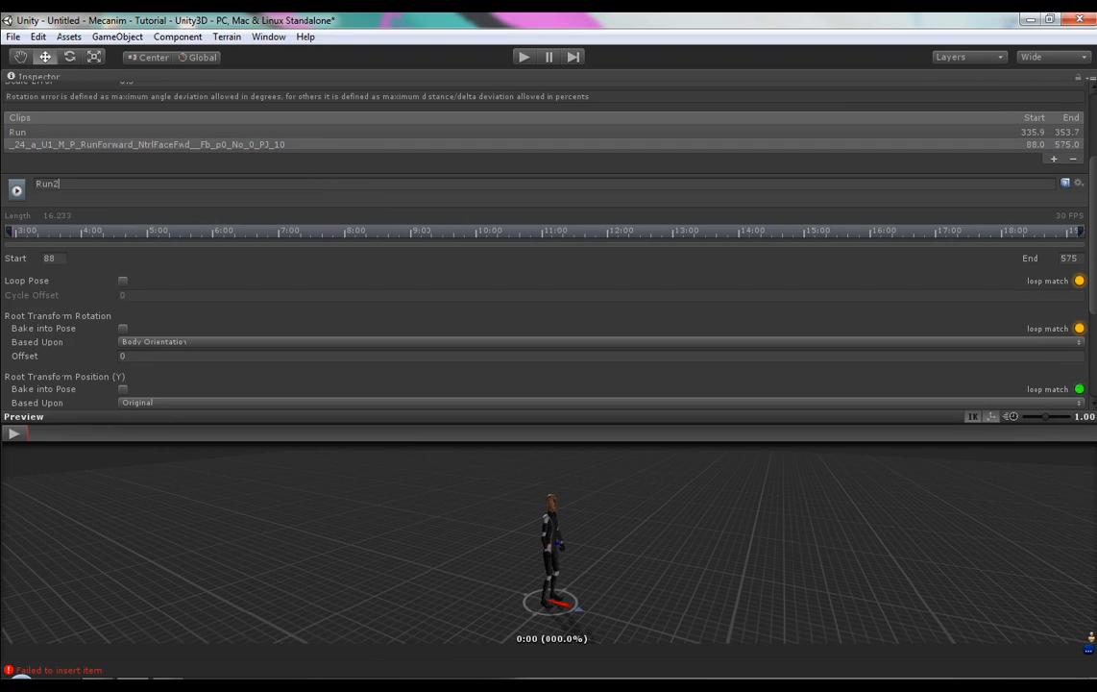
pyautogui.write('n2')
pyautogui.press('Return')
pyautogui.click(19, 143)
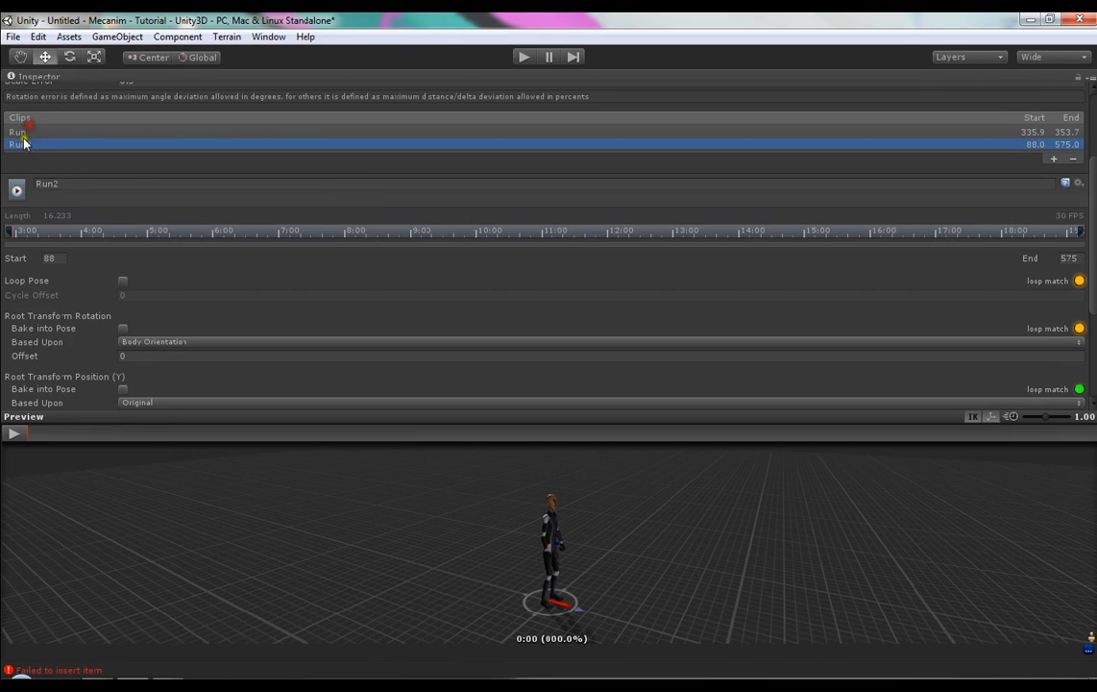
# - Compare the Run2 clip's settings with the Run clip's, and check Run's start and end frame fields
pyautogui.click(22, 133)
pyautogui.click(21, 143)
pyautogui.click(23, 131)
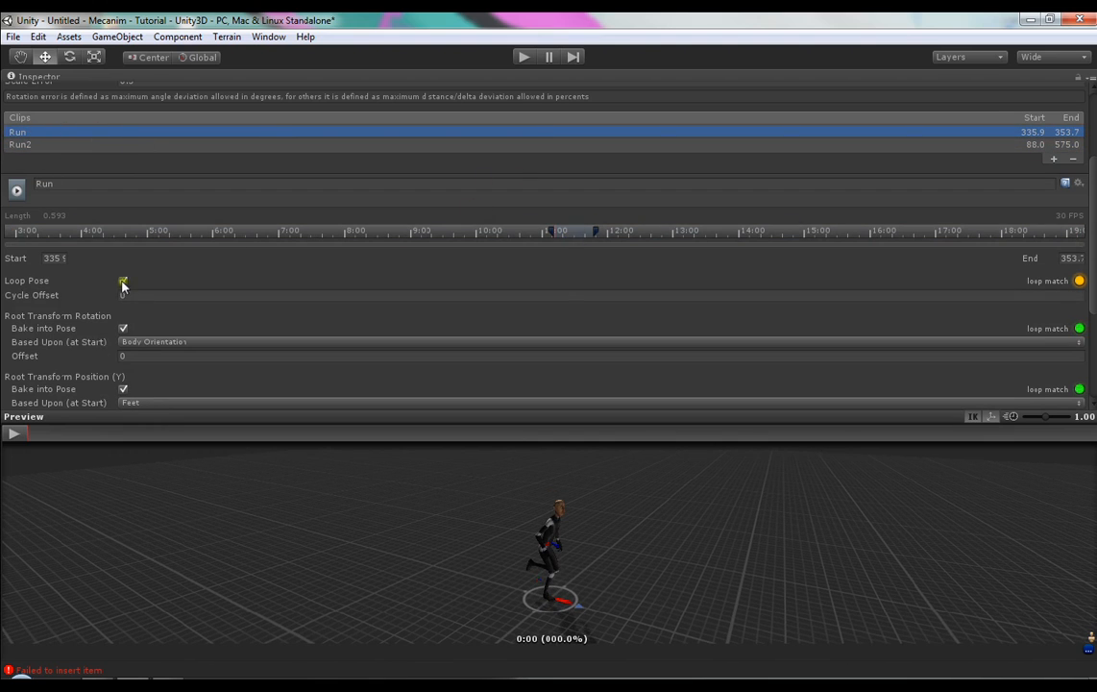
pyautogui.click(43, 256)
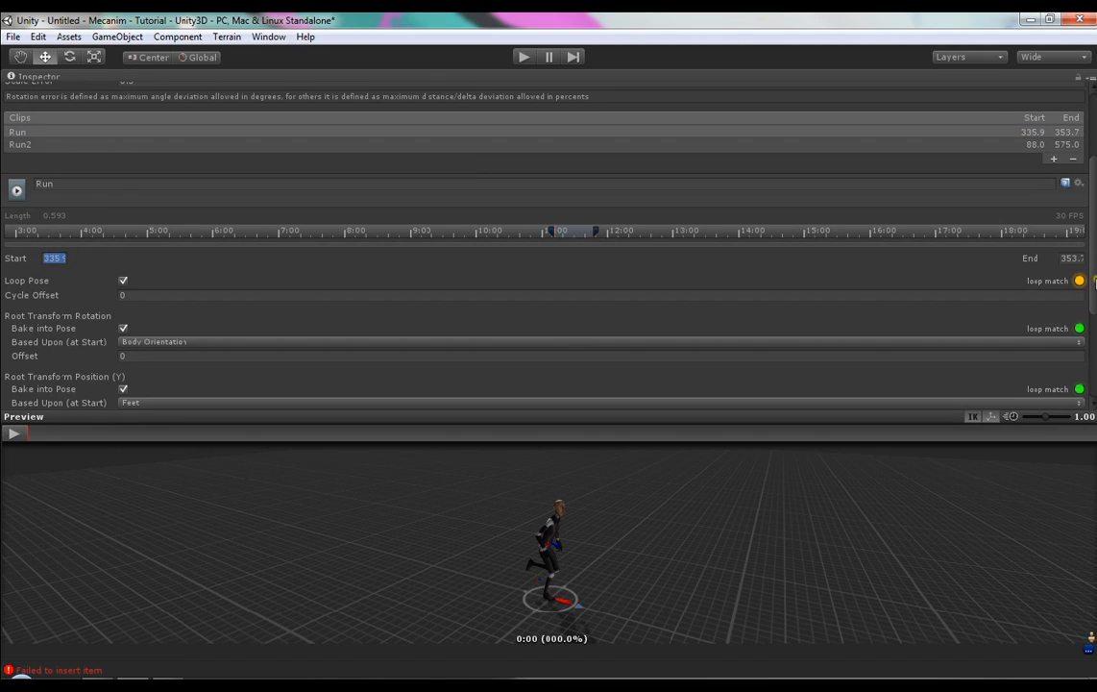
pyautogui.click(1066, 259)
# - Trim the Run2 clip on the timeline to start at frame 138 and end at frame 174
pyautogui.click(53, 143)
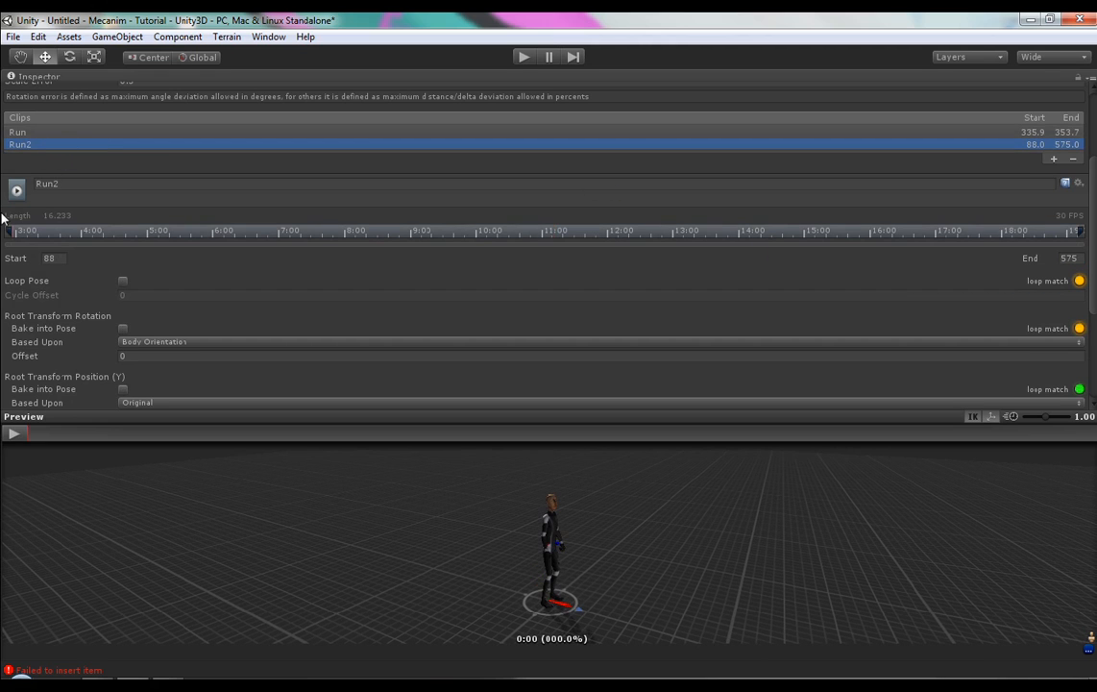
pyautogui.moveTo(8, 235); pyautogui.dragTo(118, 227)
pyautogui.moveTo(1083, 234); pyautogui.dragTo(203, 204)
pyautogui.rightClick(203, 204)
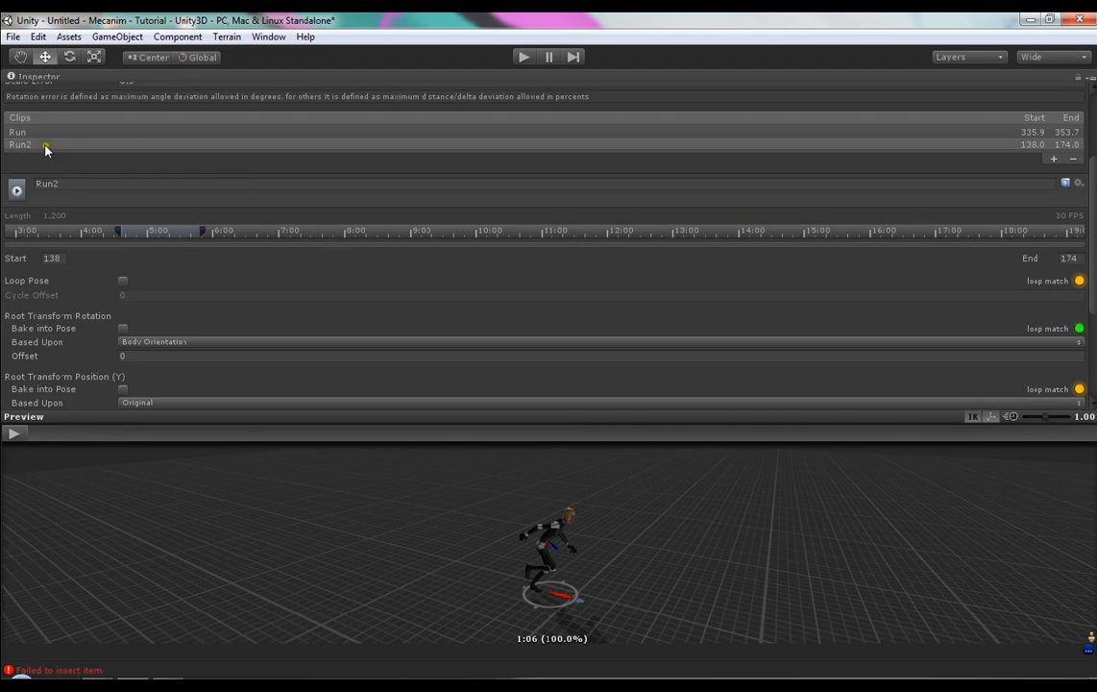
# - Play the trimmed Run2 clip in the preview and delete it from the clip list
pyautogui.scroll(-3, 86, 343)
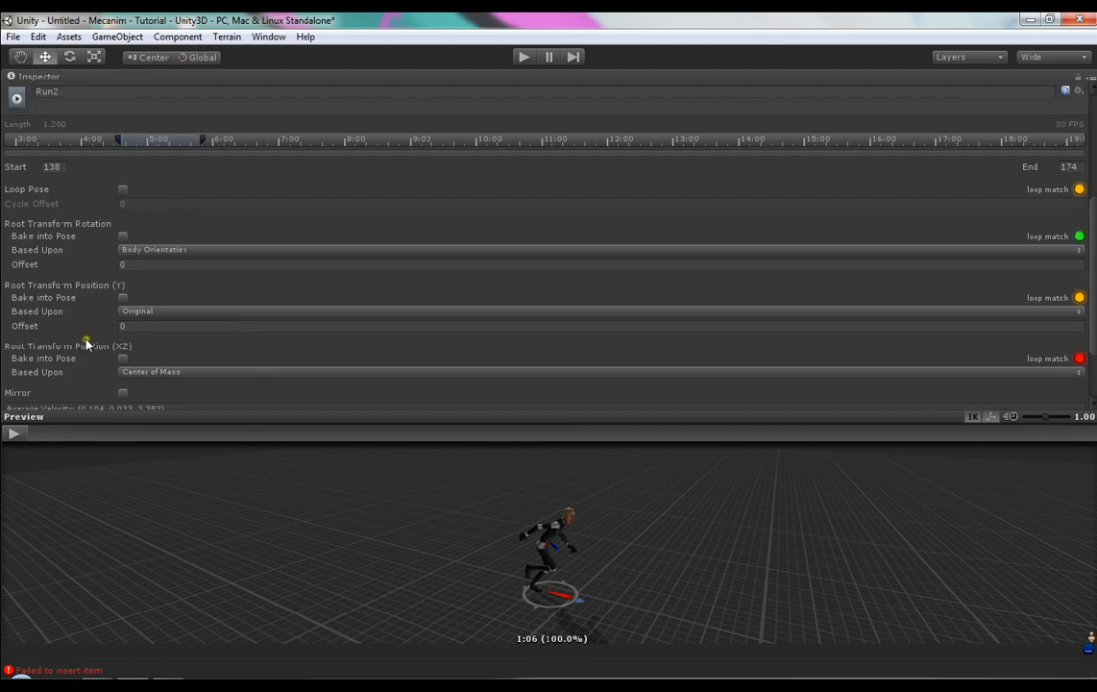
pyautogui.click(14, 433)
pyautogui.moveTo(567, 538); pyautogui.dragTo(546, 567)
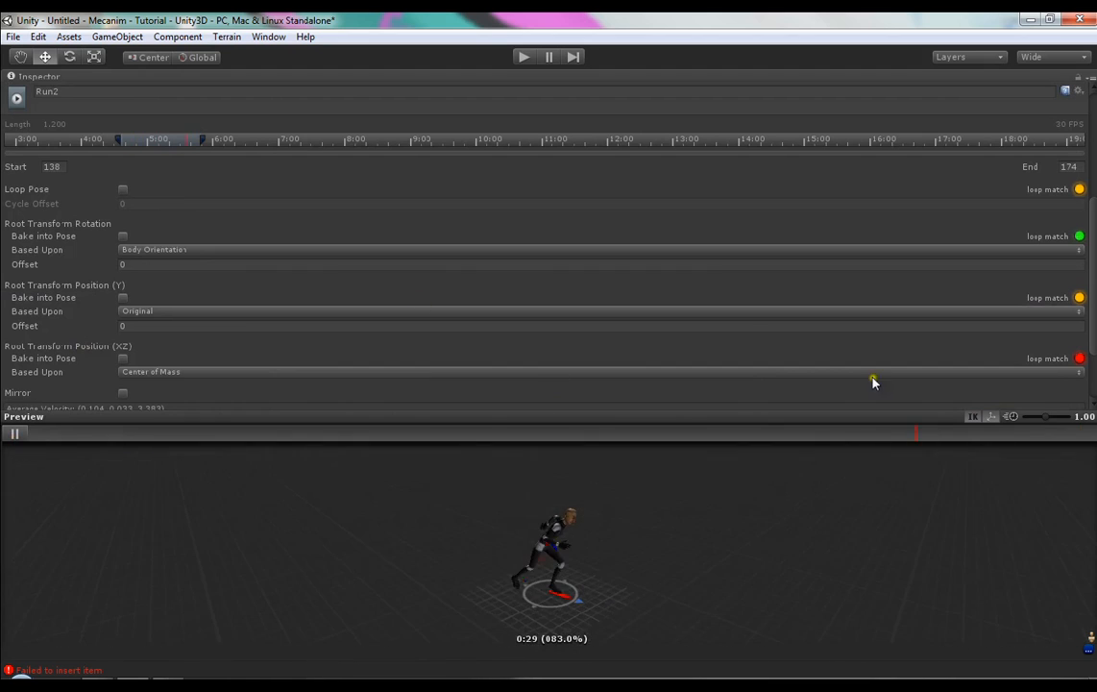
pyautogui.scroll(3, 610, 294)
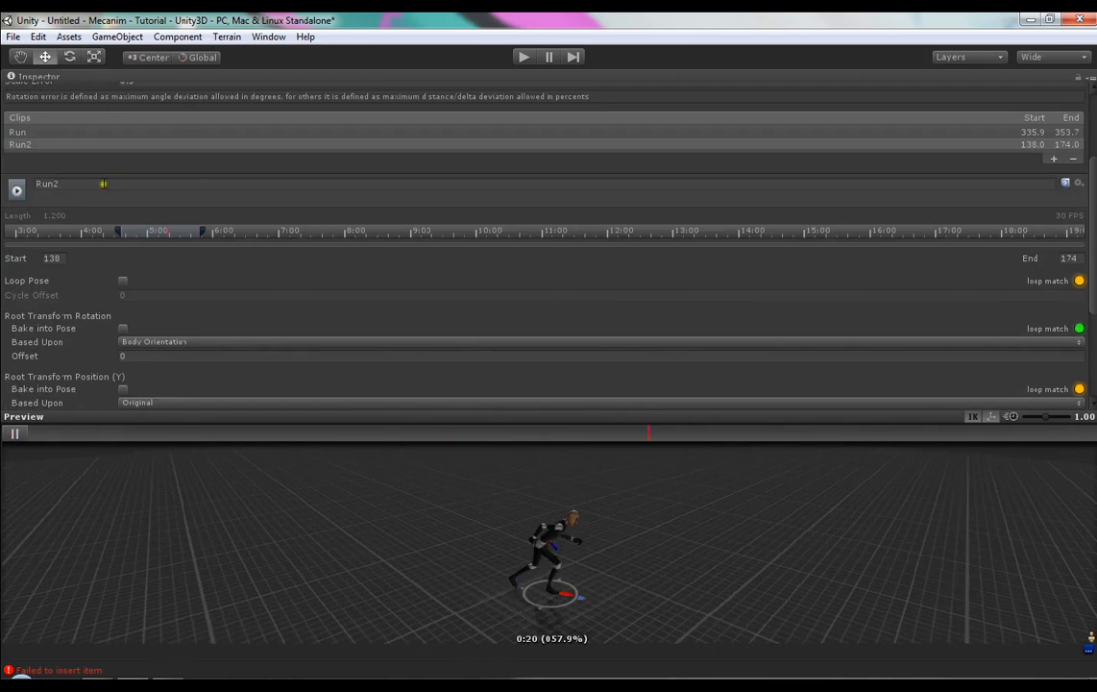
pyautogui.click(30, 144)
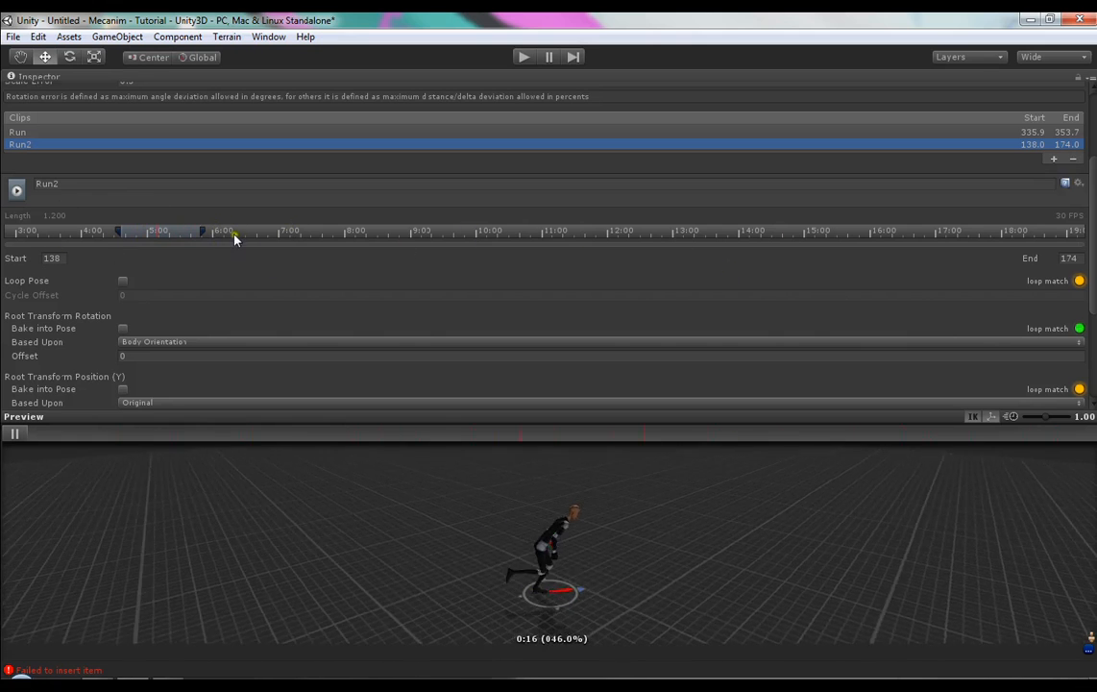
pyautogui.click(1072, 160)
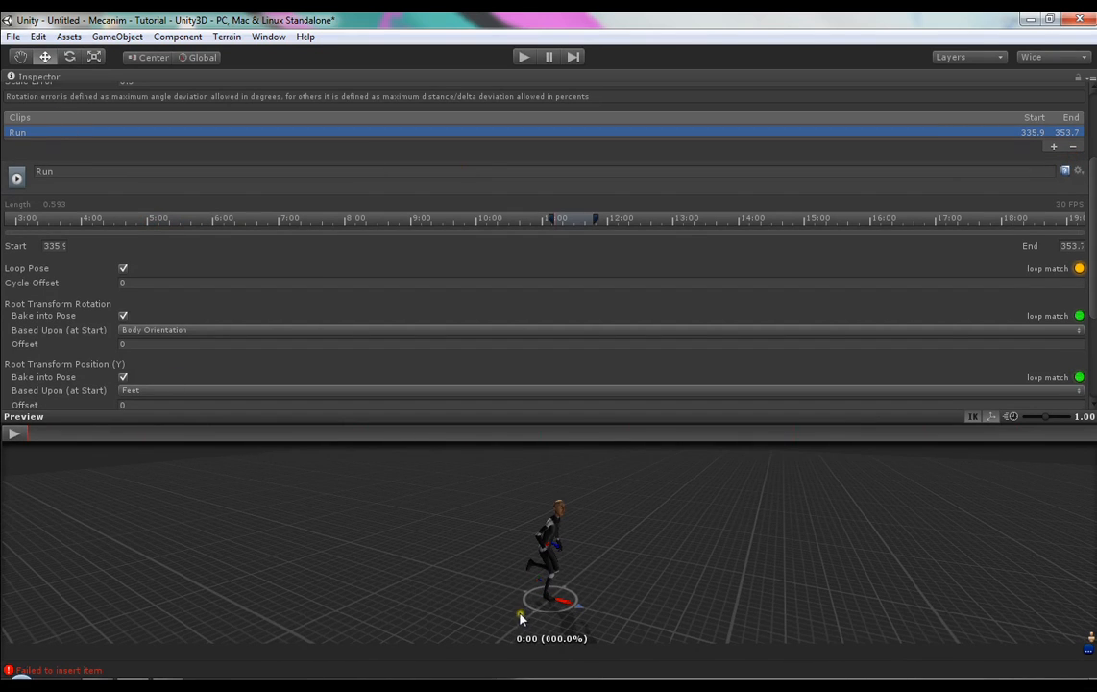
# - Review the Run clip's root transform options and play its animation in the preview from a different viewing angle
pyautogui.moveTo(519, 620); pyautogui.dragTo(903, 303)
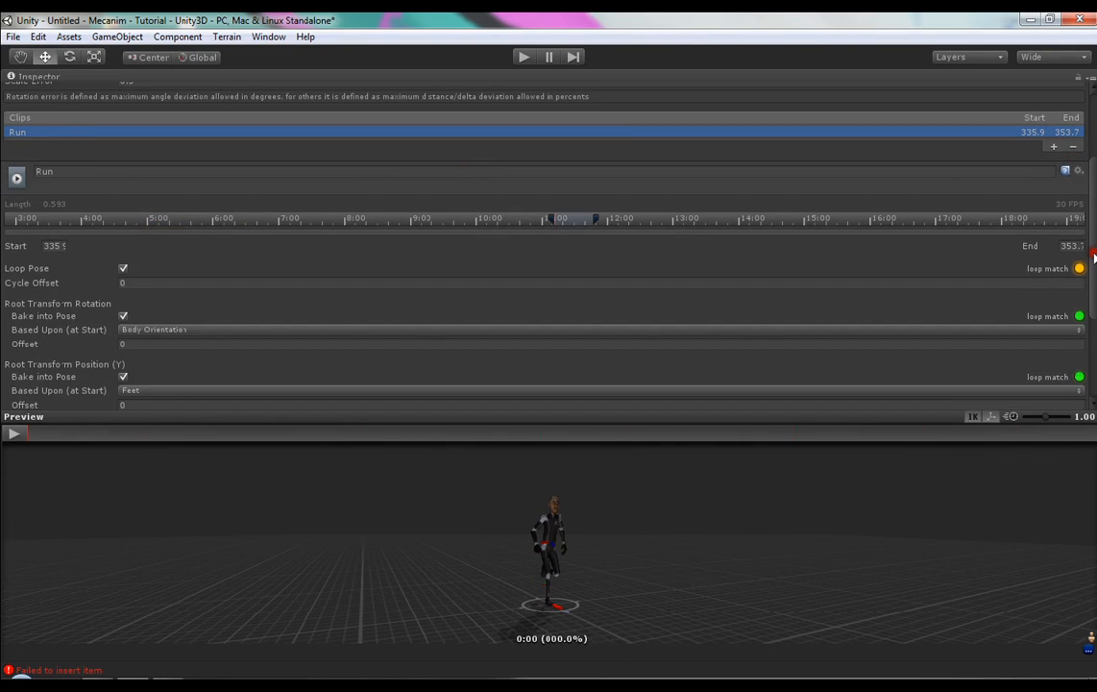
pyautogui.moveTo(1093, 251); pyautogui.dragTo(1094, 307)
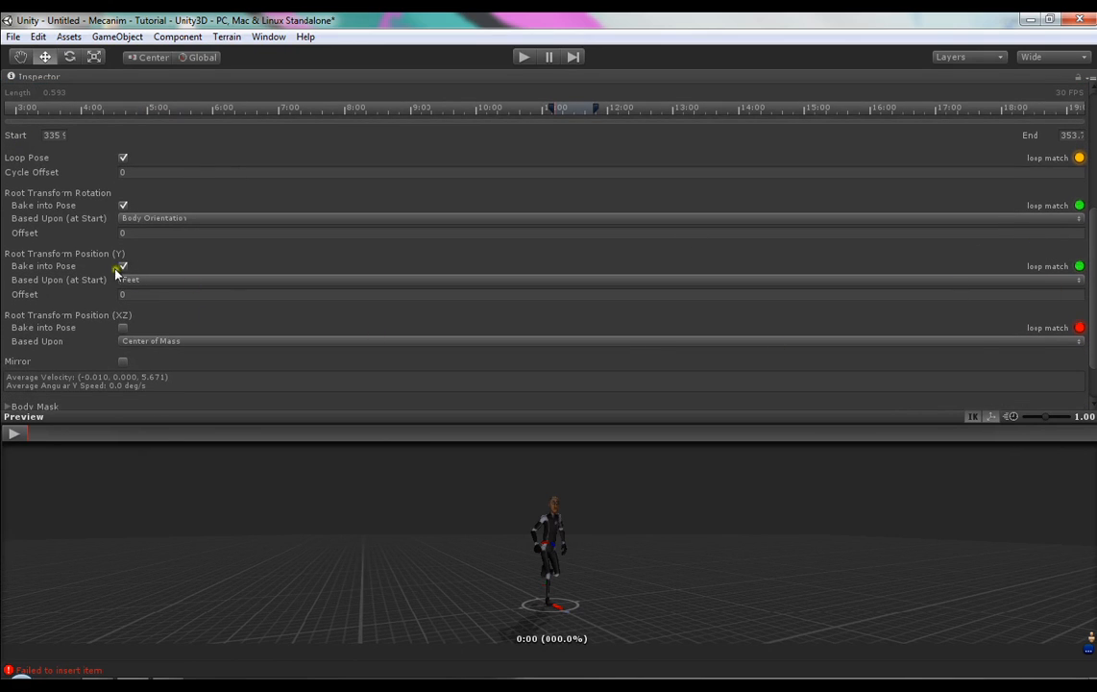
pyautogui.moveTo(1092, 264); pyautogui.dragTo(1091, 272)
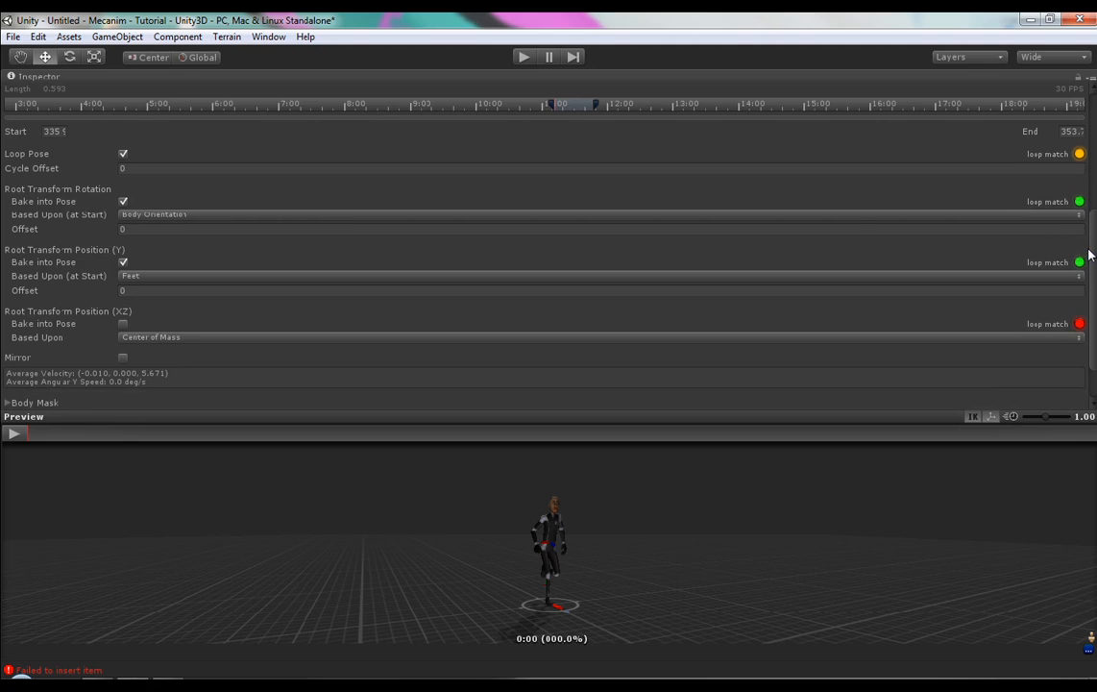
pyautogui.click(15, 434)
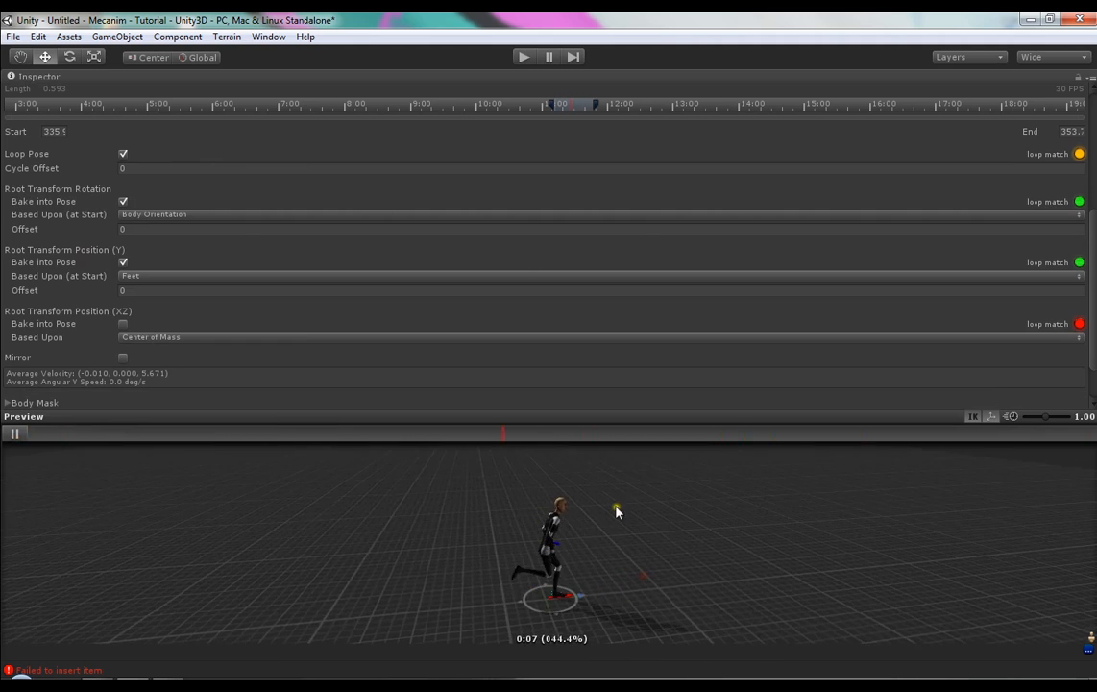
# - Toggle Bake into Pose off and back on for Run's Root Transform Position (Y) and Root Transform Rotation, comparing the motion in the preview
pyautogui.moveTo(618, 512); pyautogui.dragTo(722, 559)
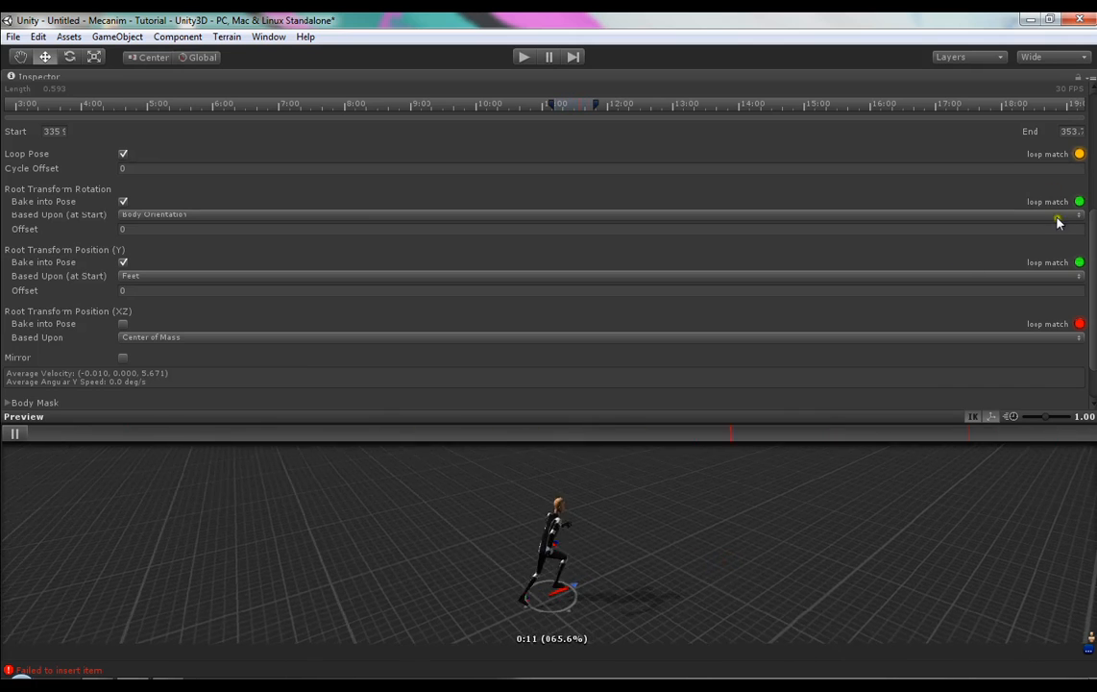
pyautogui.moveTo(655, 578); pyautogui.dragTo(583, 578)
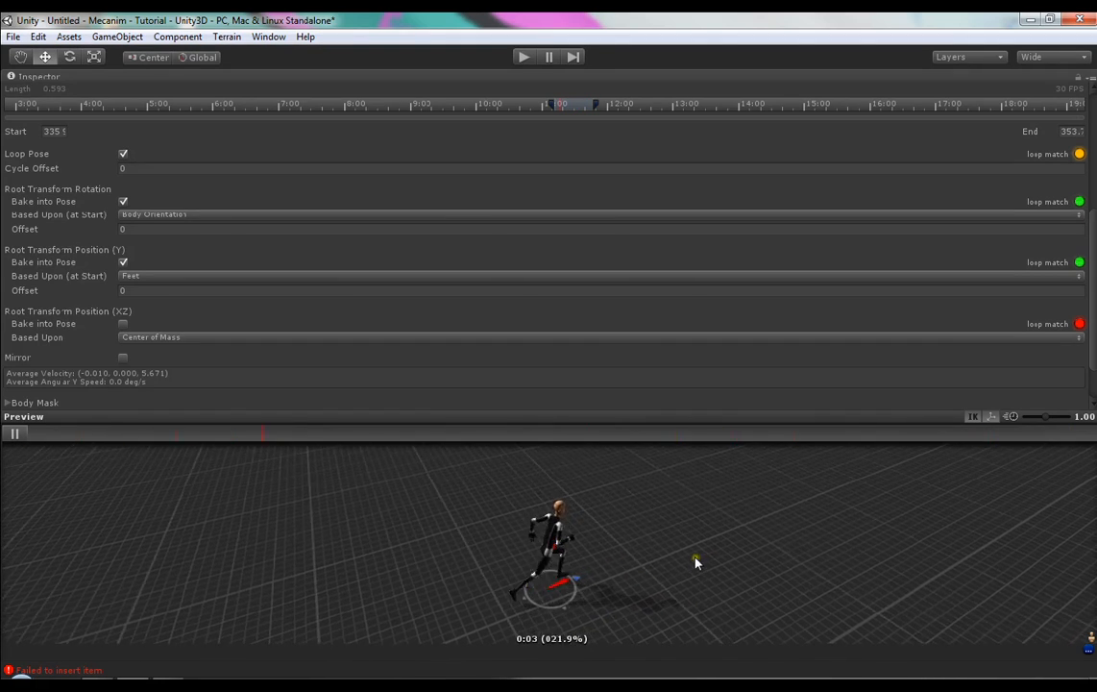
pyautogui.click(127, 262)
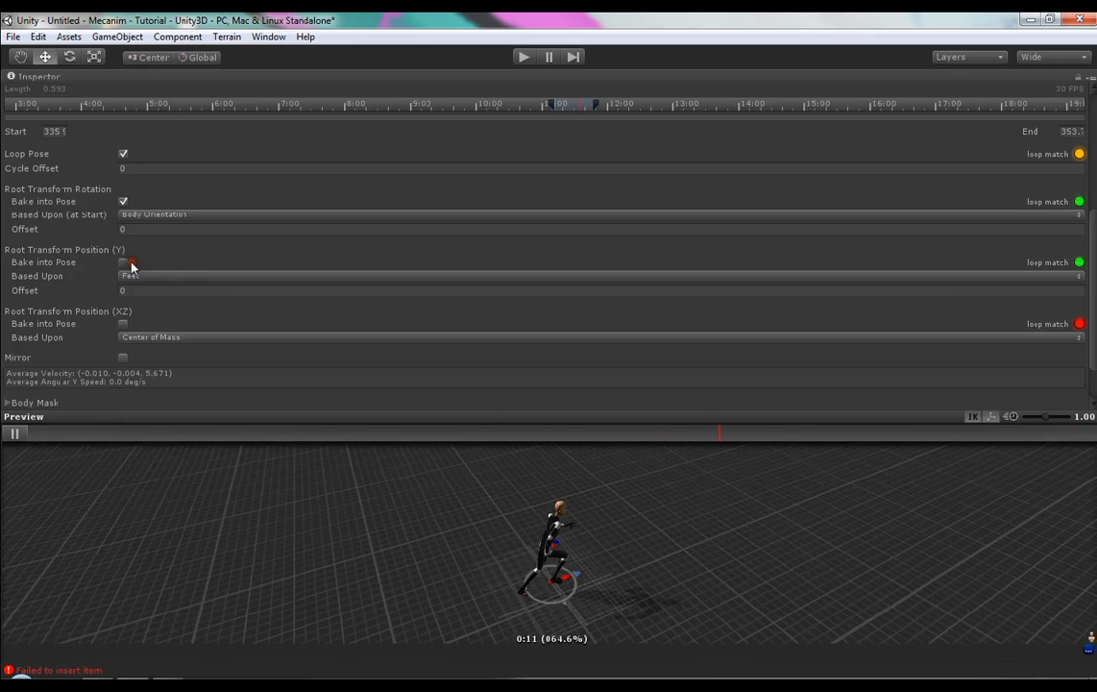
pyautogui.click(130, 262)
pyautogui.click(124, 203)
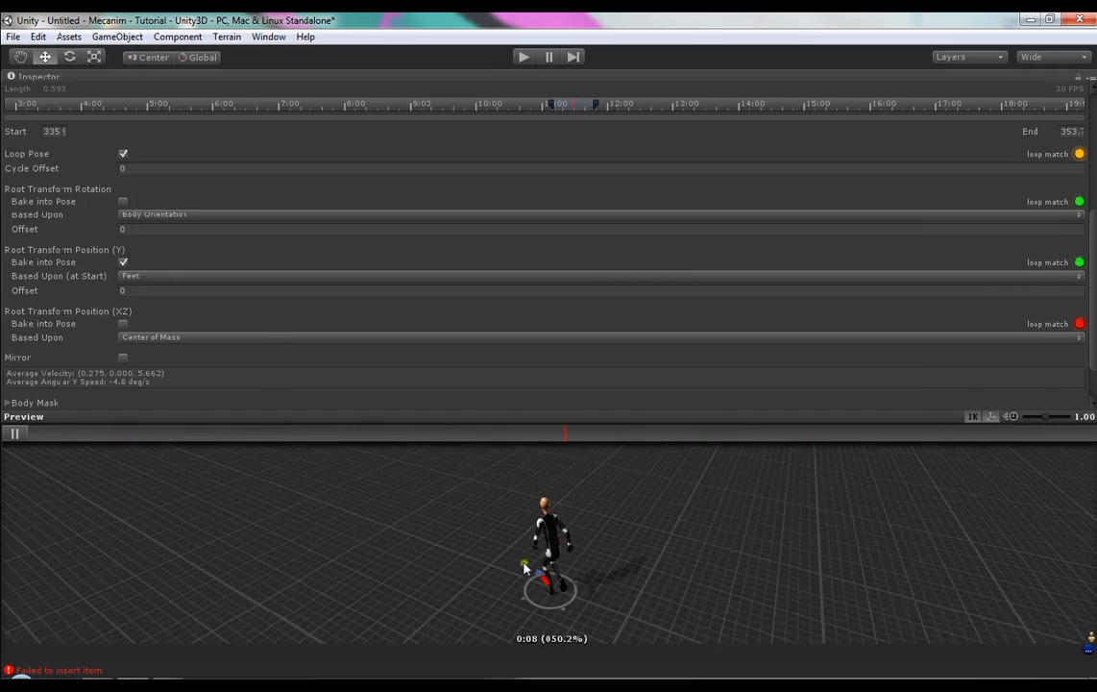
pyautogui.click(123, 203)
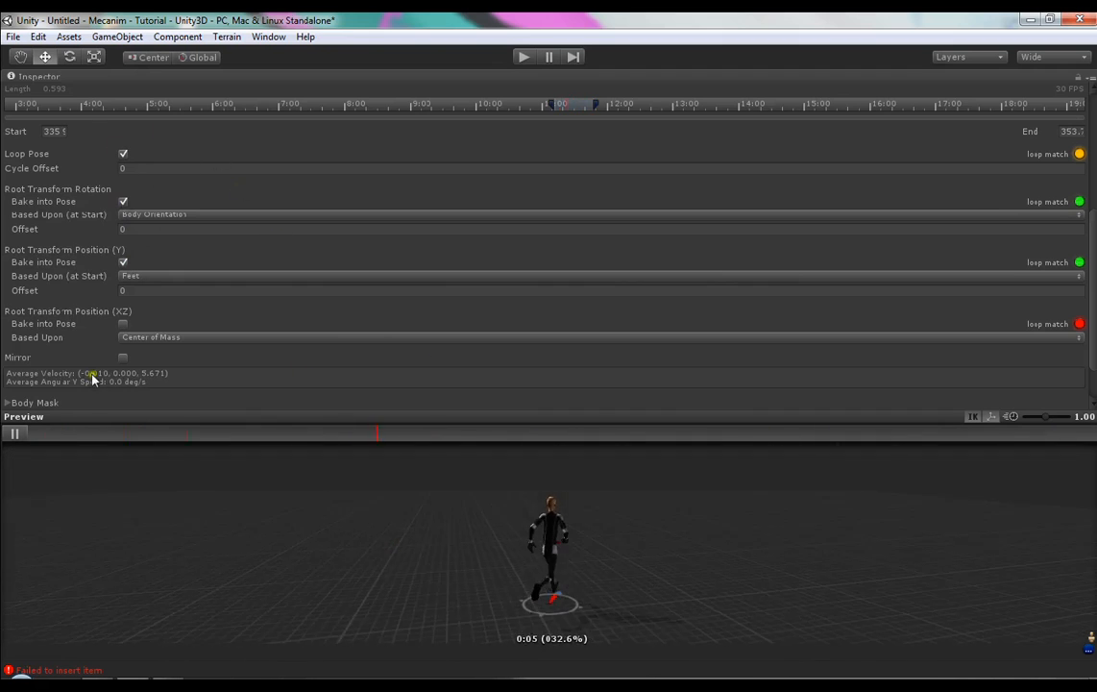
# - Examine the Run clip's loop match indicators for Loop Pose and the root transform rotation, Y and XZ positions
pyautogui.click(42, 418)
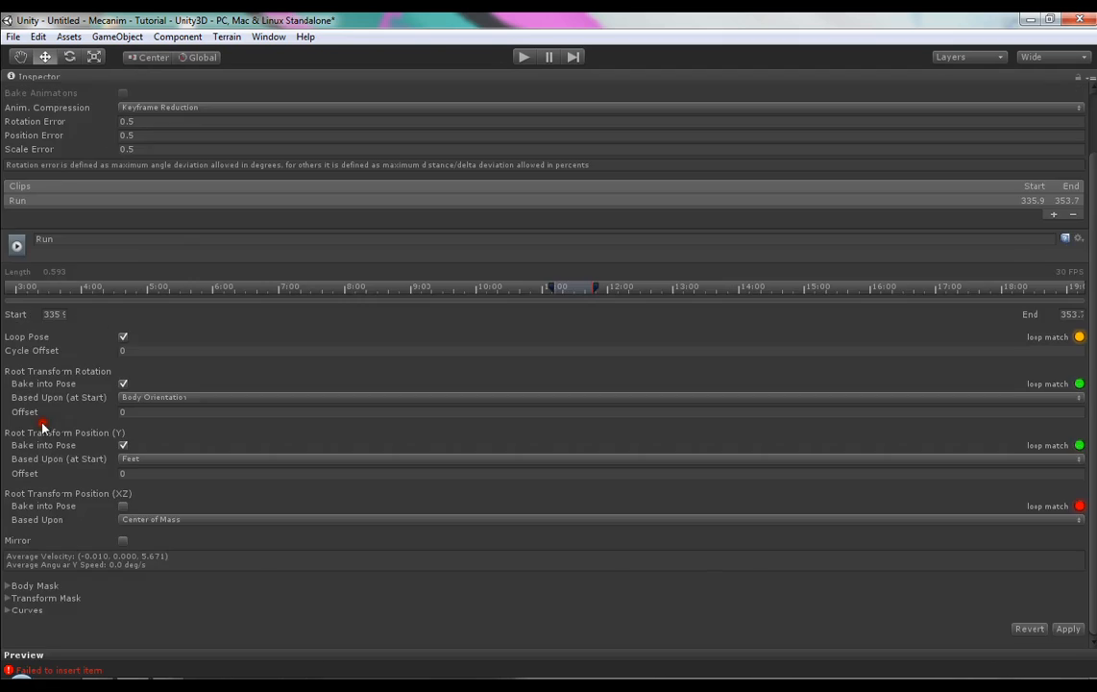
pyautogui.click(169, 654)
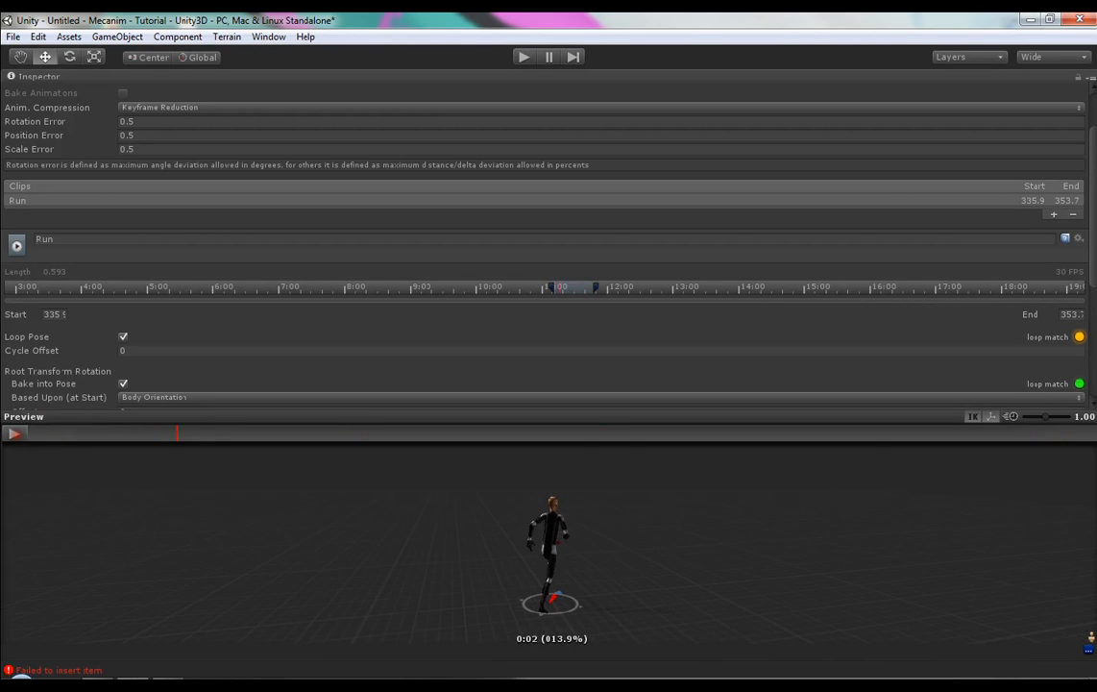
pyautogui.moveTo(1093, 230); pyautogui.dragTo(1093, 276)
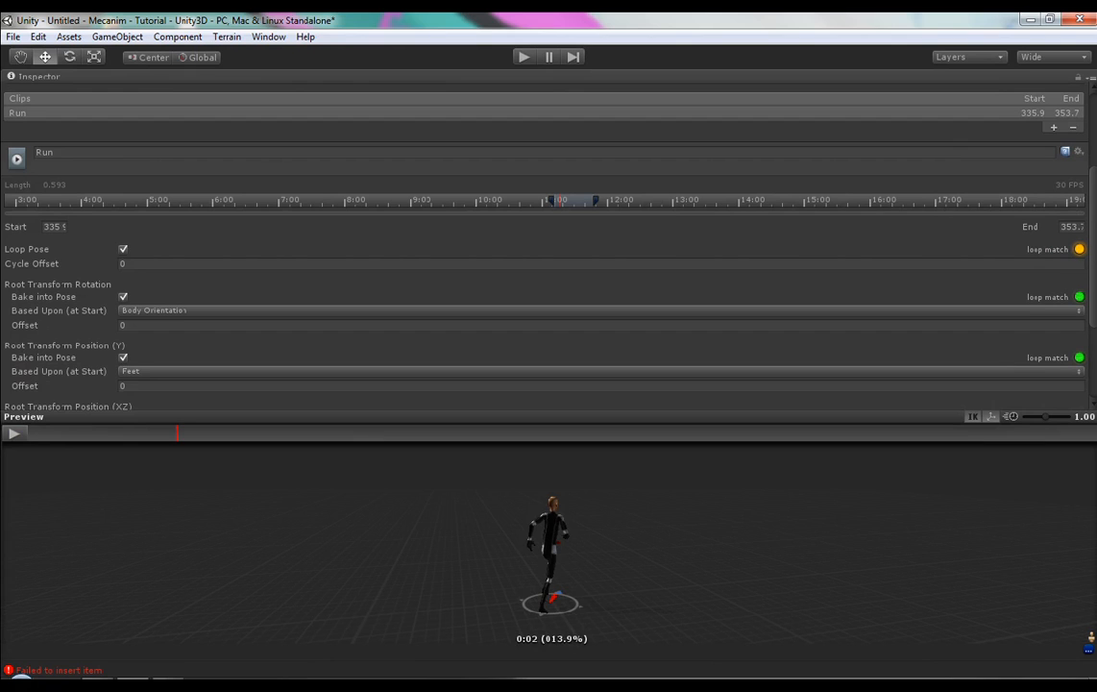
pyautogui.moveTo(1093, 276); pyautogui.dragTo(1093, 288)
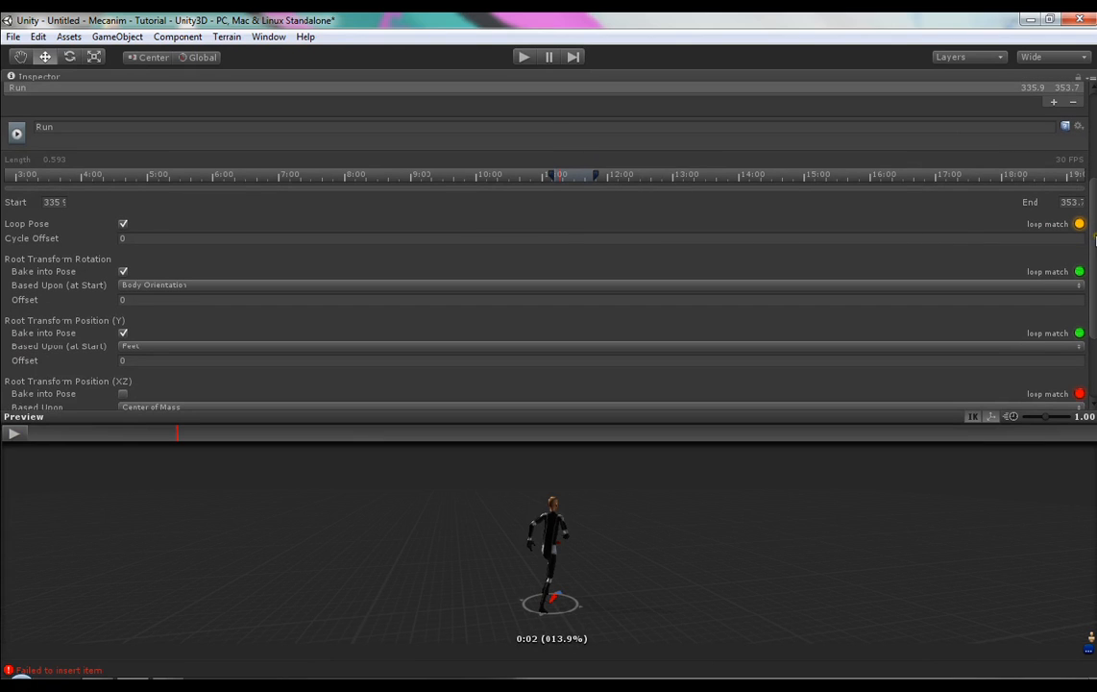
pyautogui.moveTo(1094, 240); pyautogui.dragTo(1087, 272)
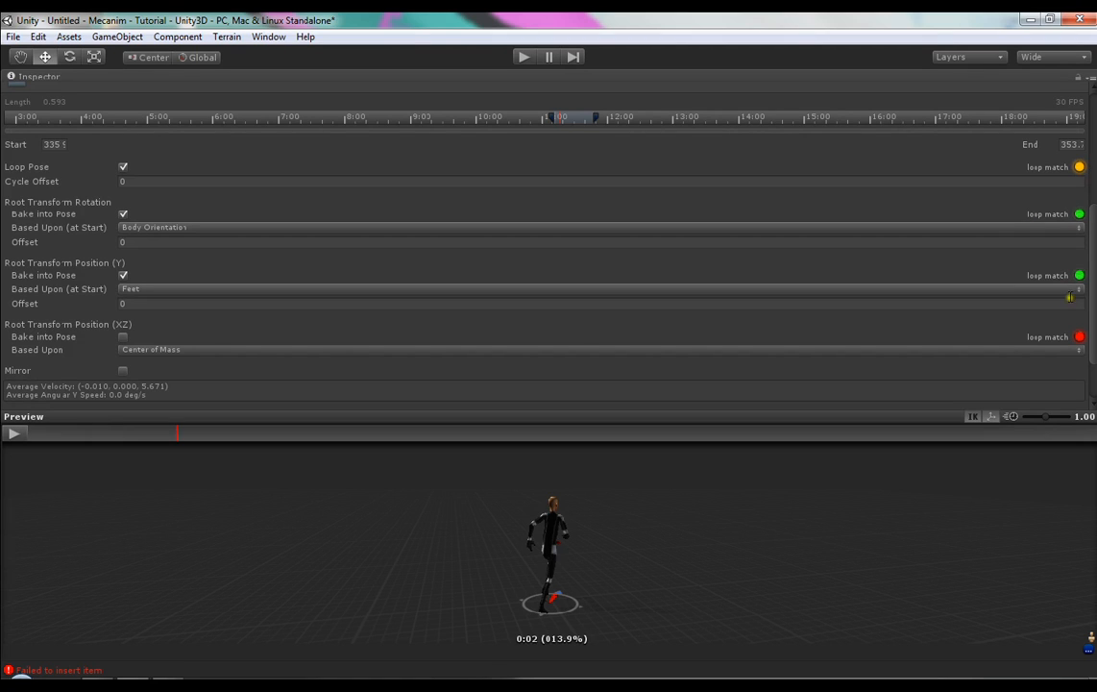
pyautogui.click(1064, 358)
pyautogui.click(1064, 356)
pyautogui.click(1086, 304)
# - Play the Run clip in the preview from several viewing angles and compare its looping motion with the Loop Pose match indicator
pyautogui.click(20, 433)
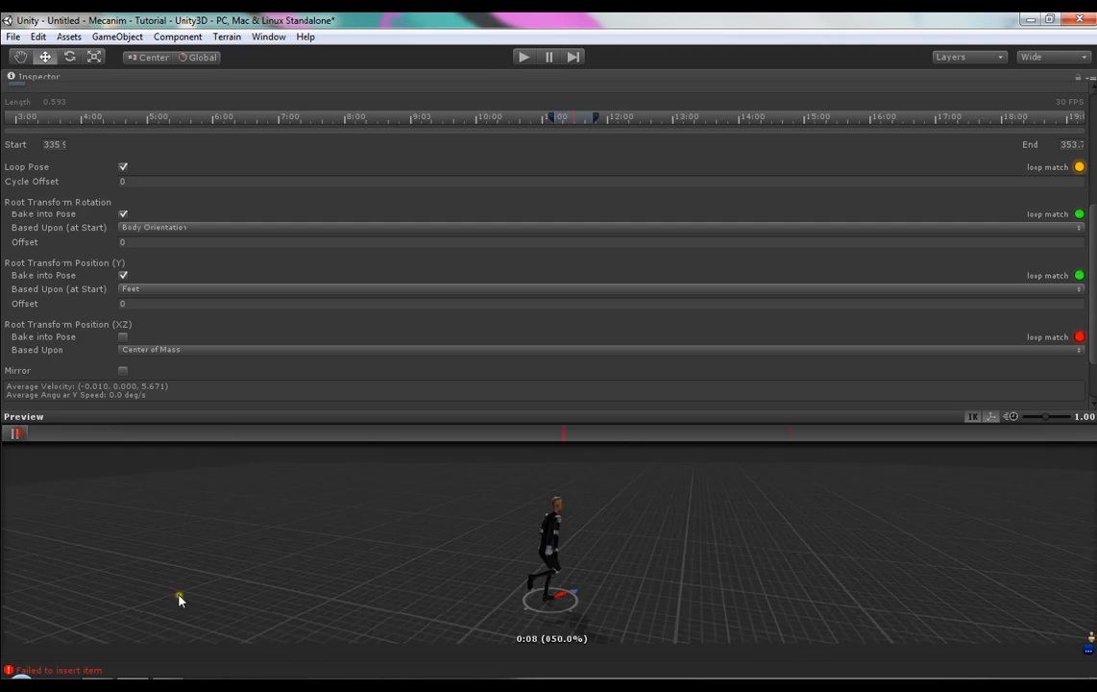
pyautogui.click(7, 434)
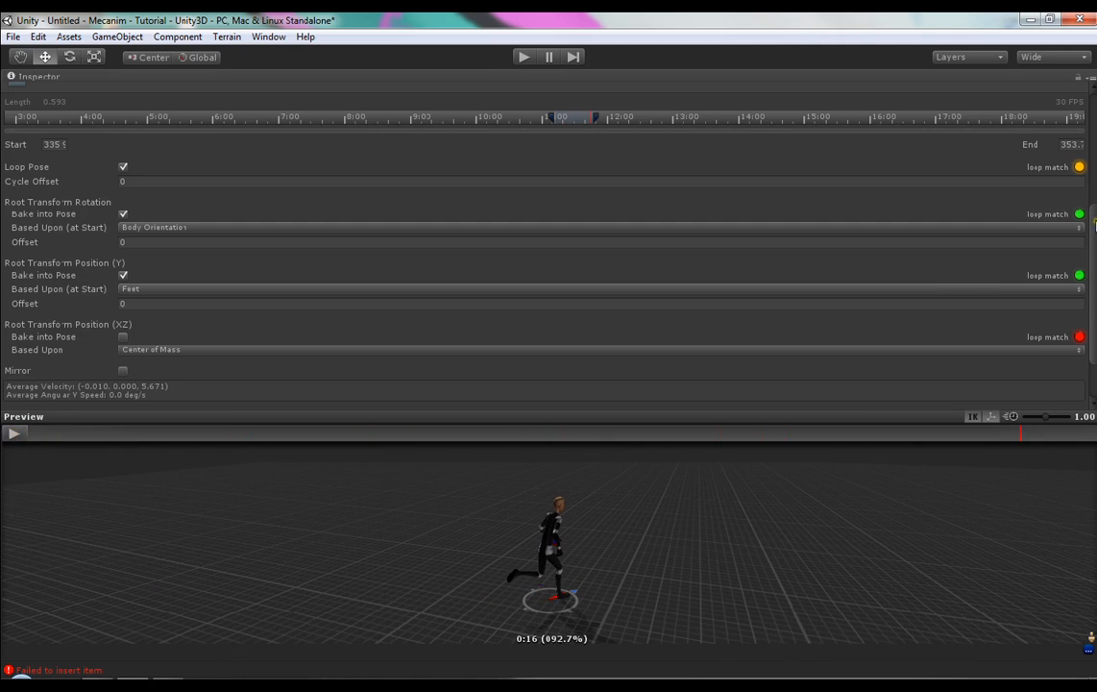
pyautogui.scroll(2, 1094, 223)
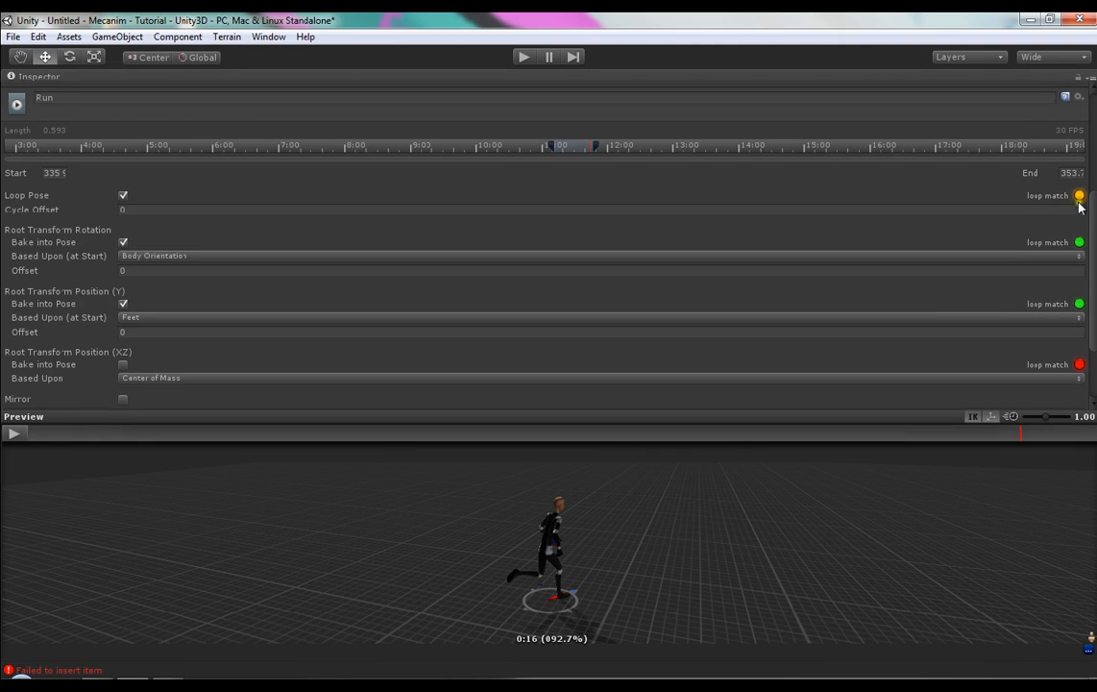
pyautogui.moveTo(511, 549); pyautogui.dragTo(569, 557)
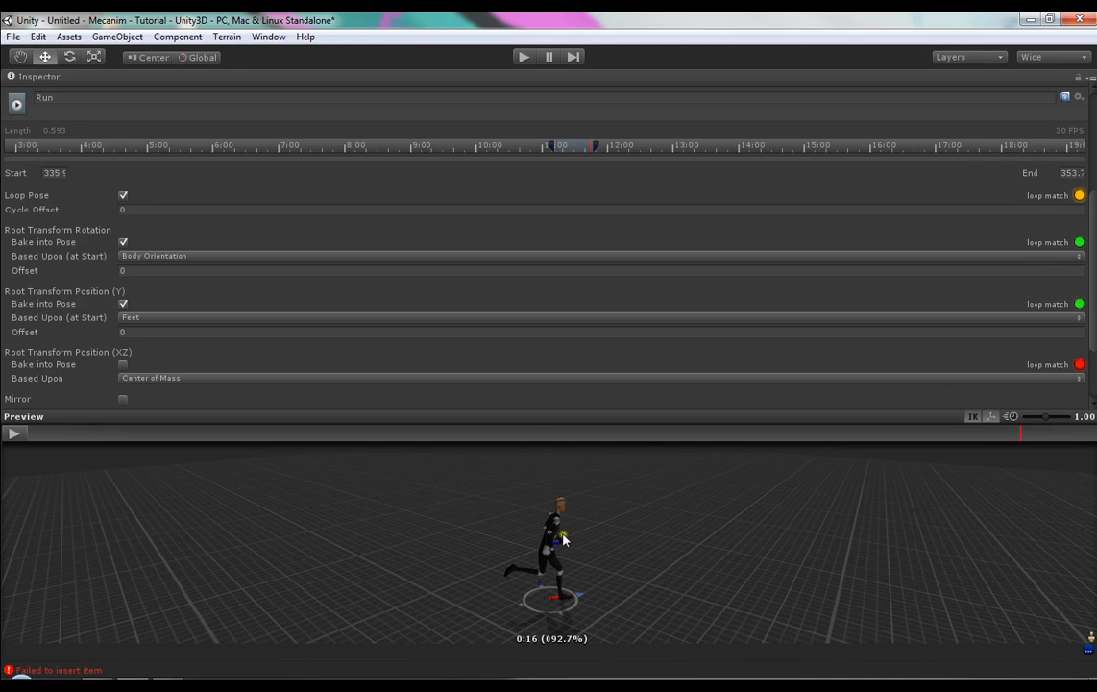
pyautogui.moveTo(669, 514); pyautogui.dragTo(630, 536)
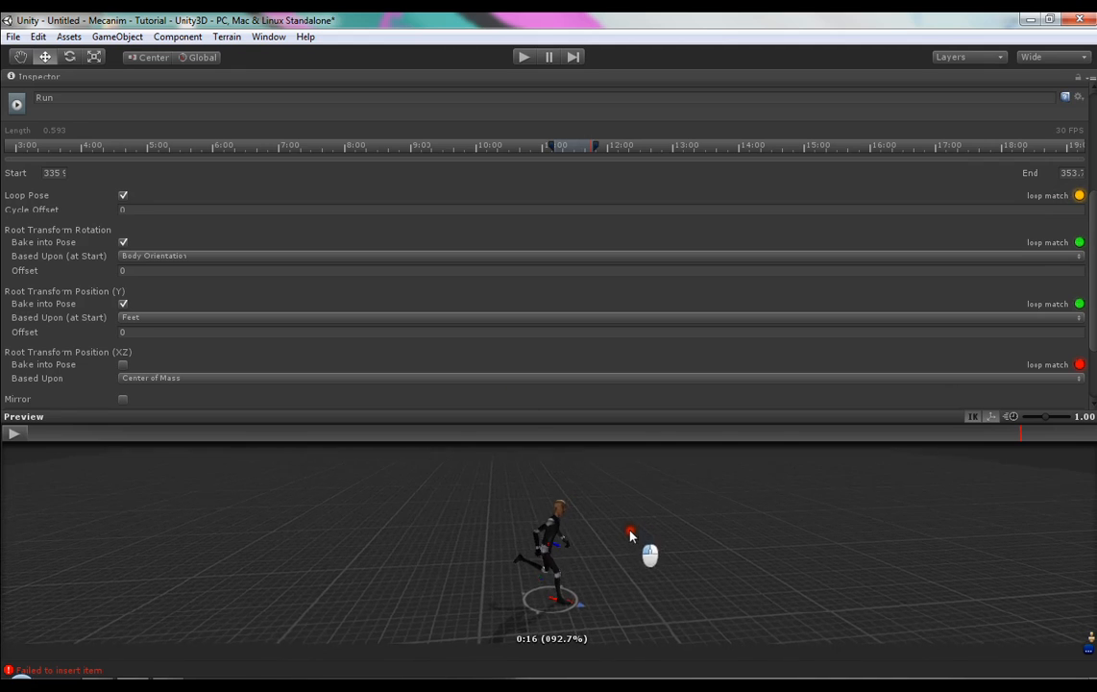
pyautogui.click(14, 433)
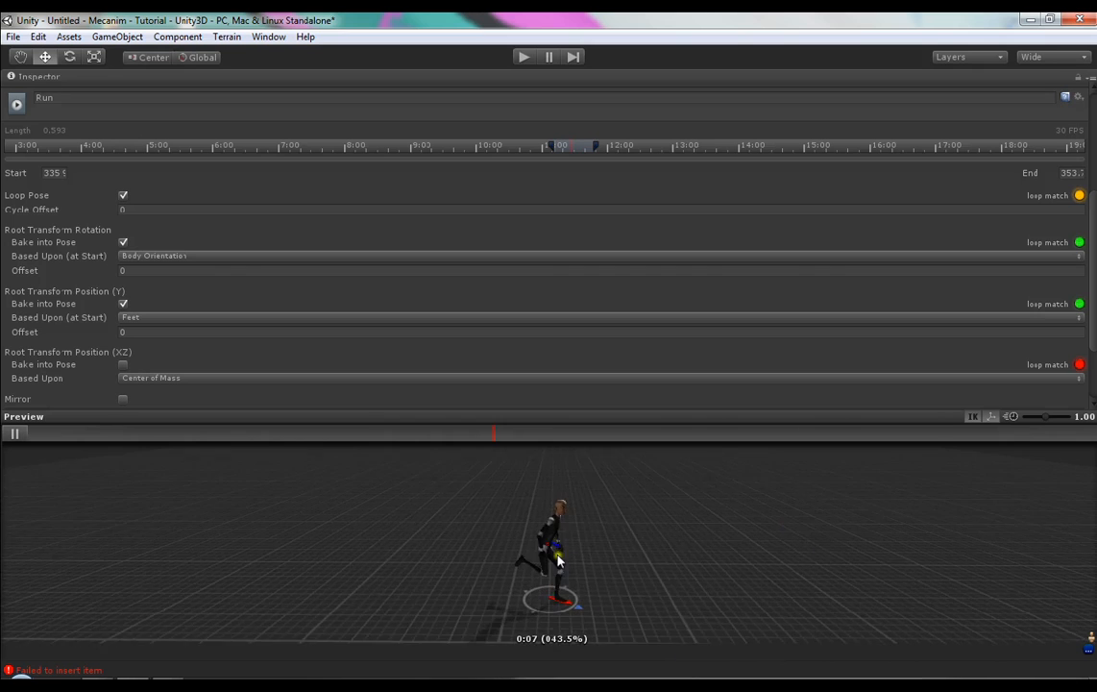
pyautogui.moveTo(559, 560); pyautogui.dragTo(714, 541)
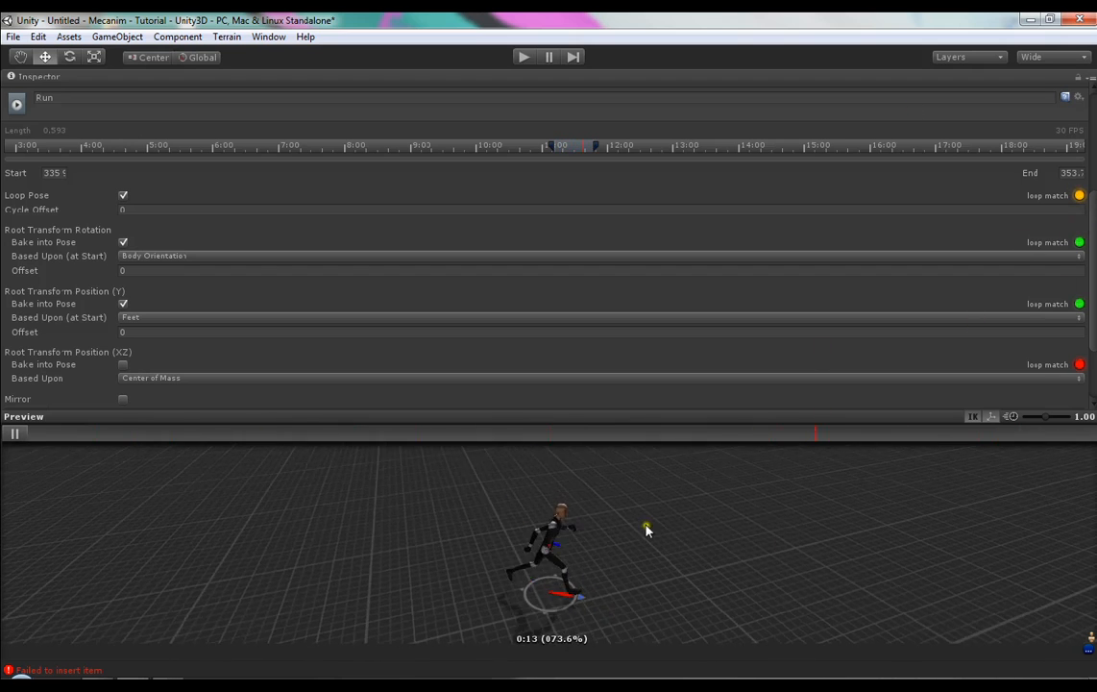
pyautogui.moveTo(561, 524); pyautogui.dragTo(588, 494)
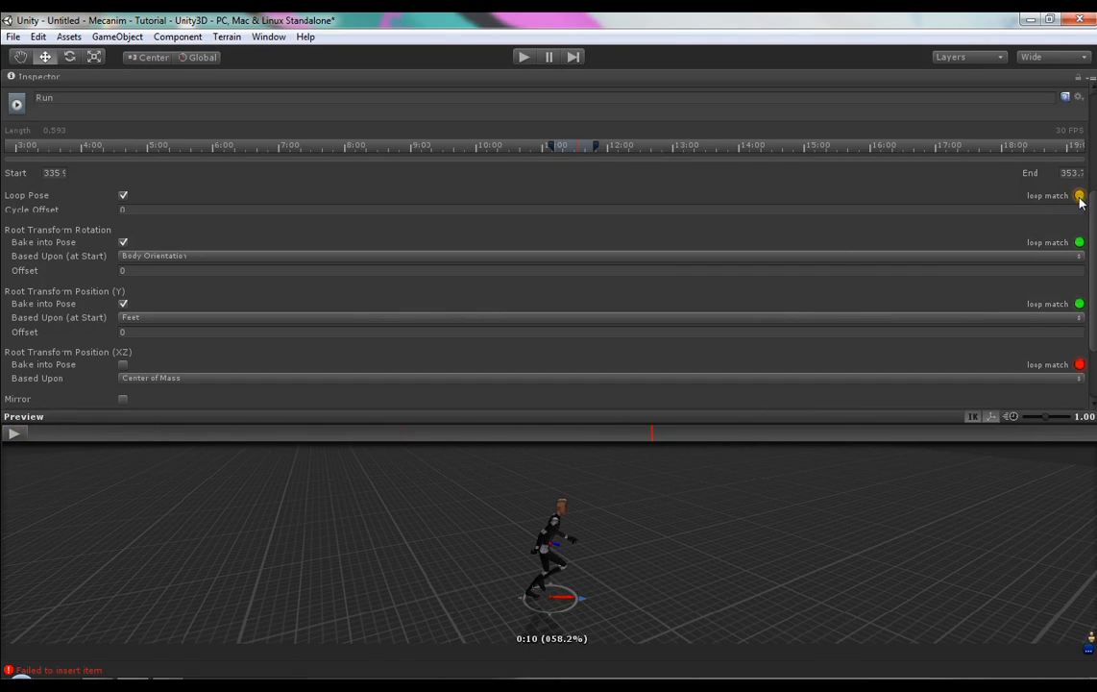
# - Move the Run clip's start to frame 330 on the timeline and play the extended clip in the preview
pyautogui.moveTo(550, 149); pyautogui.dragTo(541, 151)
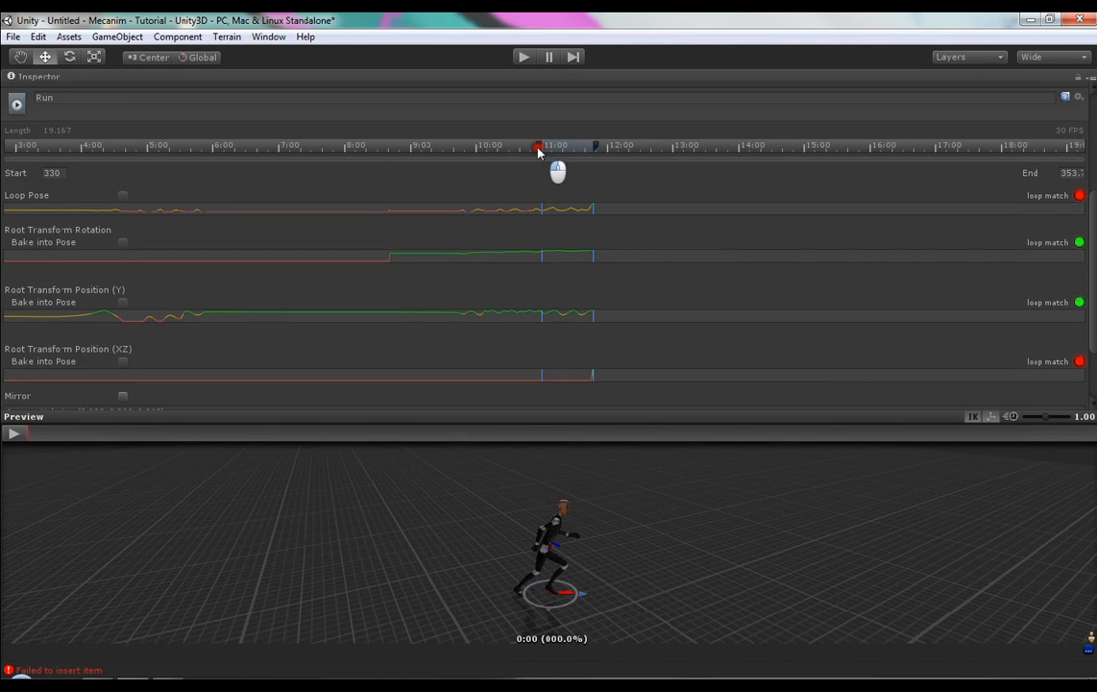
pyautogui.moveTo(541, 149); pyautogui.dragTo(536, 149)
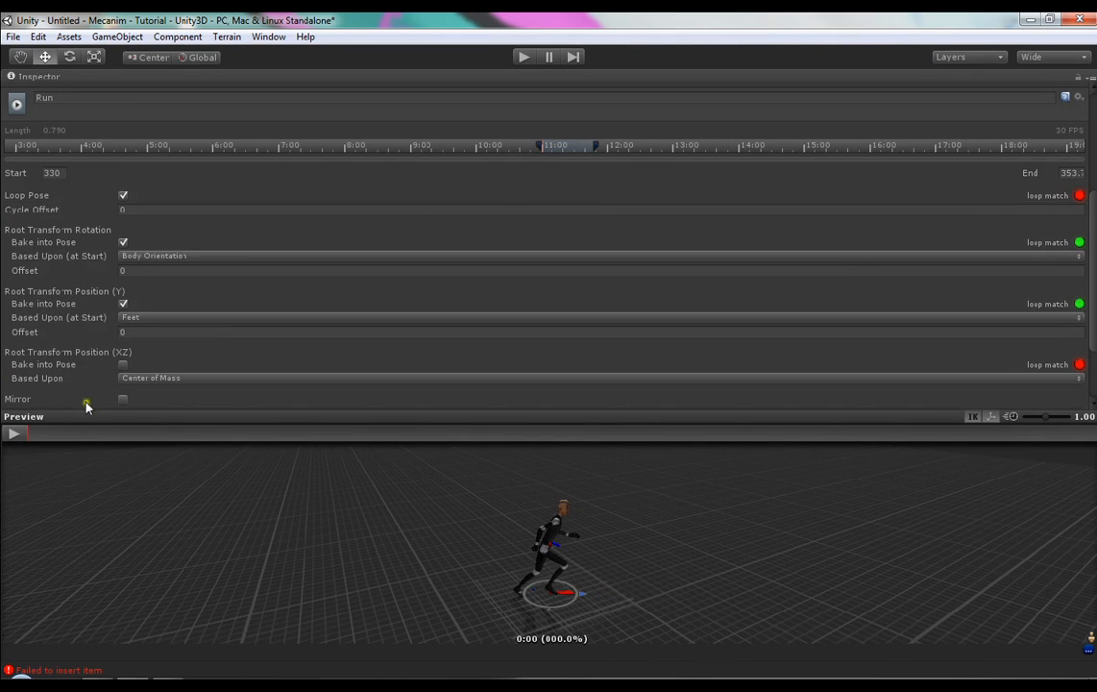
pyautogui.click(16, 433)
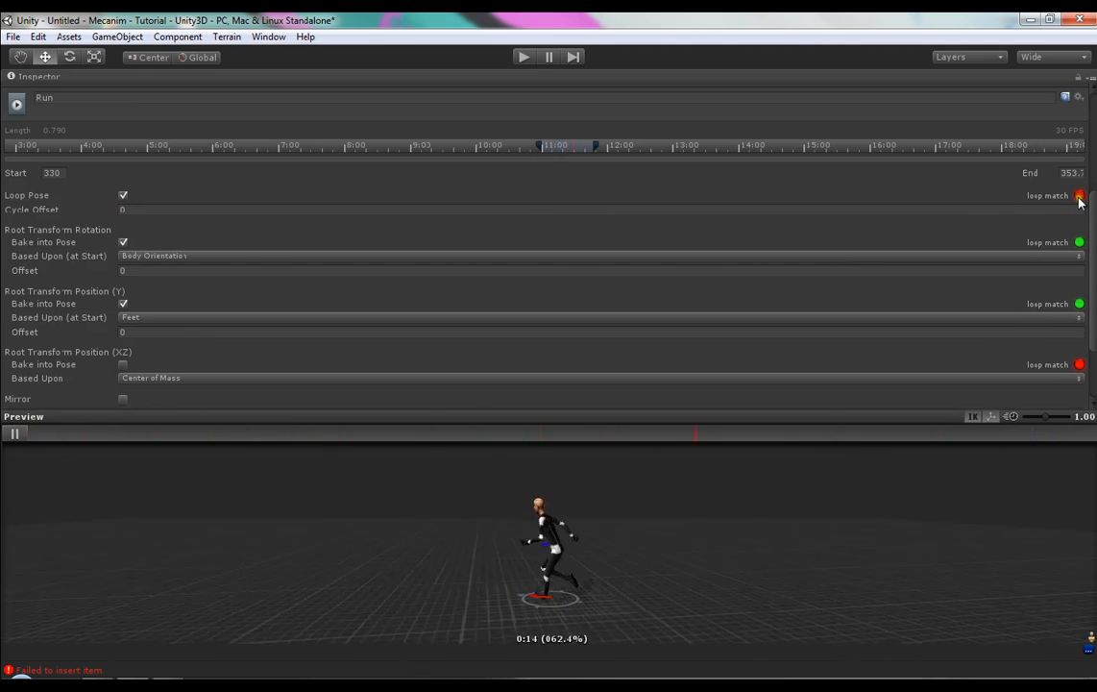
pyautogui.moveTo(566, 595); pyautogui.dragTo(428, 593)
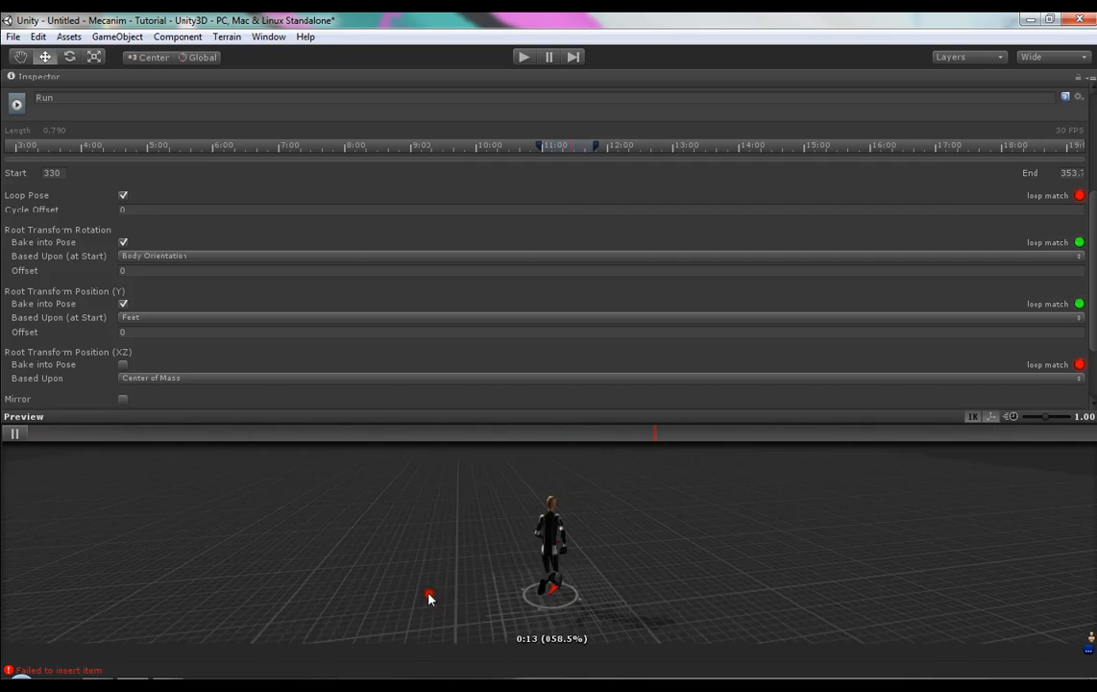
# - Turn Loop Pose off to watch the Run clip's loop in the preview, and turn it back on
pyautogui.click(125, 196)
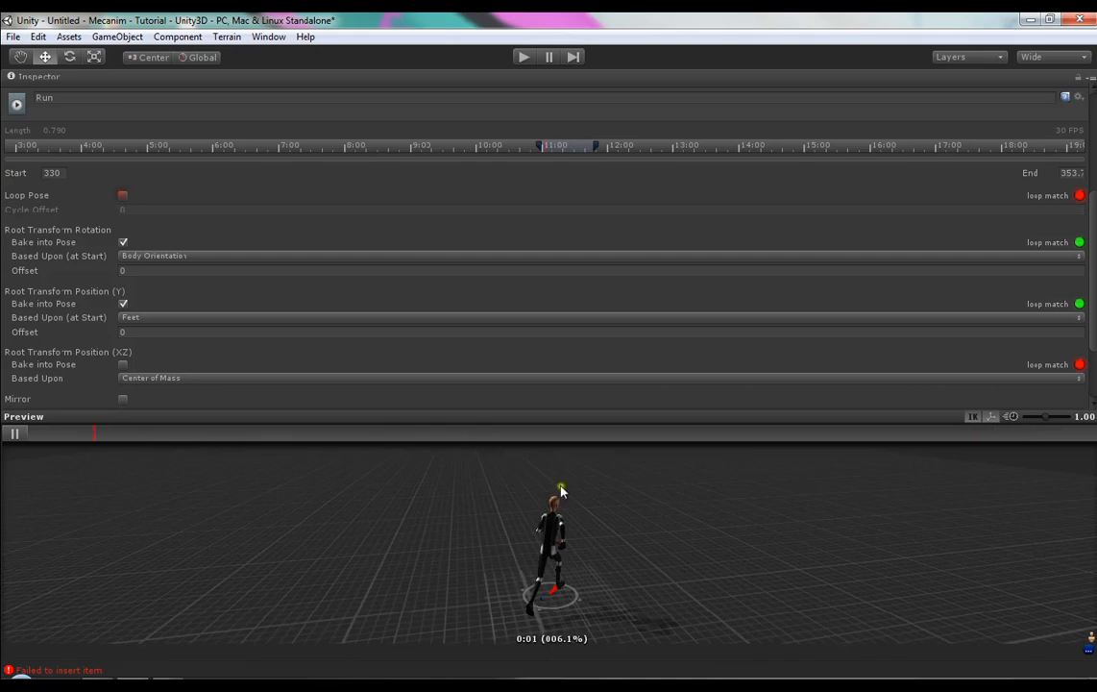
pyautogui.moveTo(458, 499); pyautogui.dragTo(787, 516)
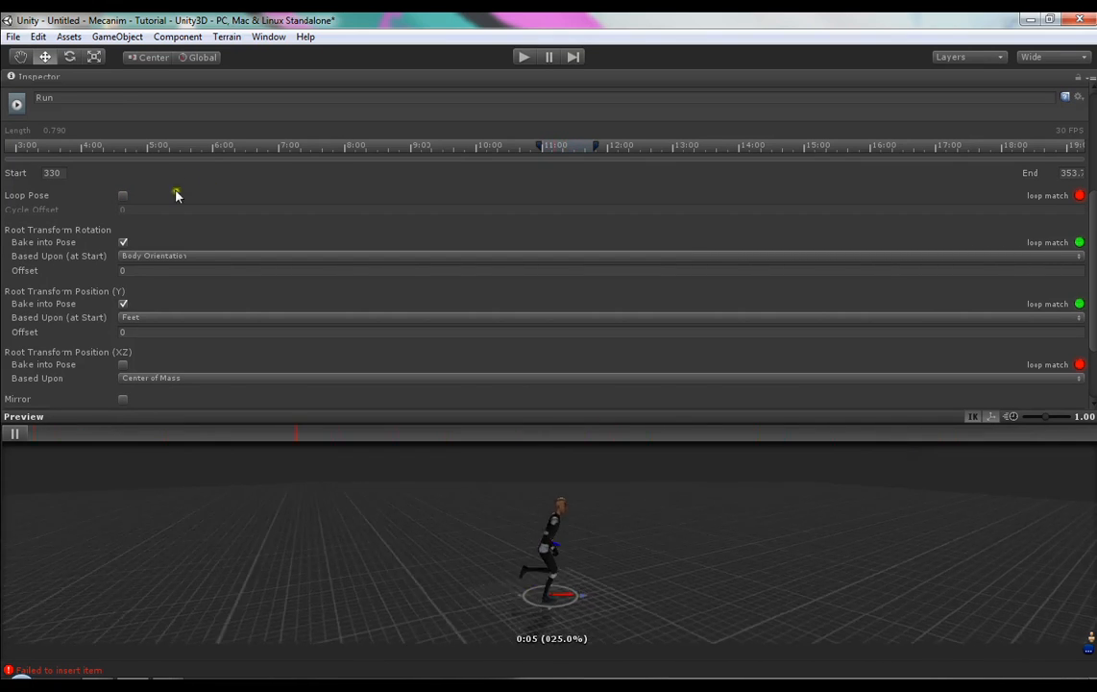
pyautogui.click(122, 195)
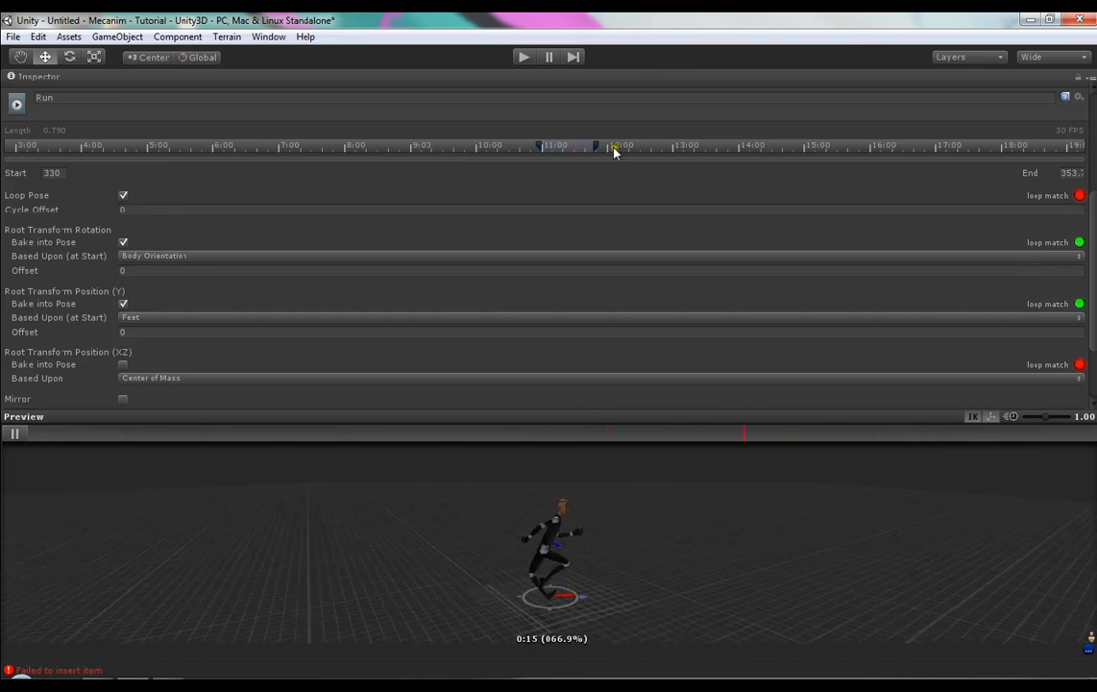
# - Adjust the Run clip's range on the timeline to start at frame 331 and end at frame 354
pyautogui.scroll(2, 612, 151)
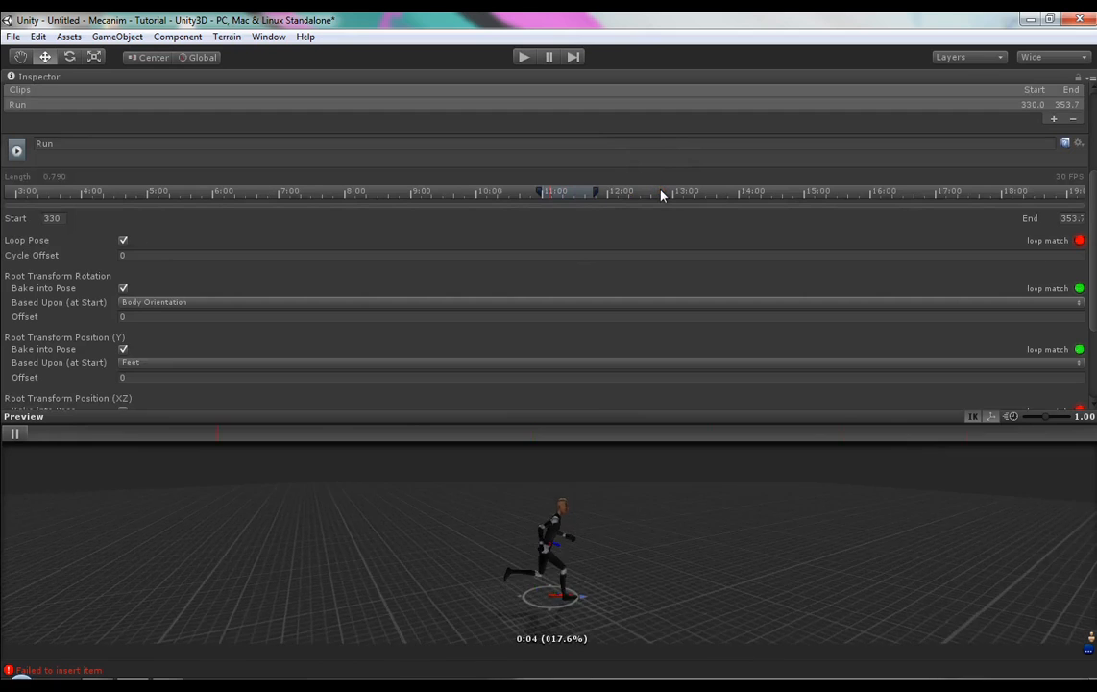
pyautogui.scroll(3, 661, 195)
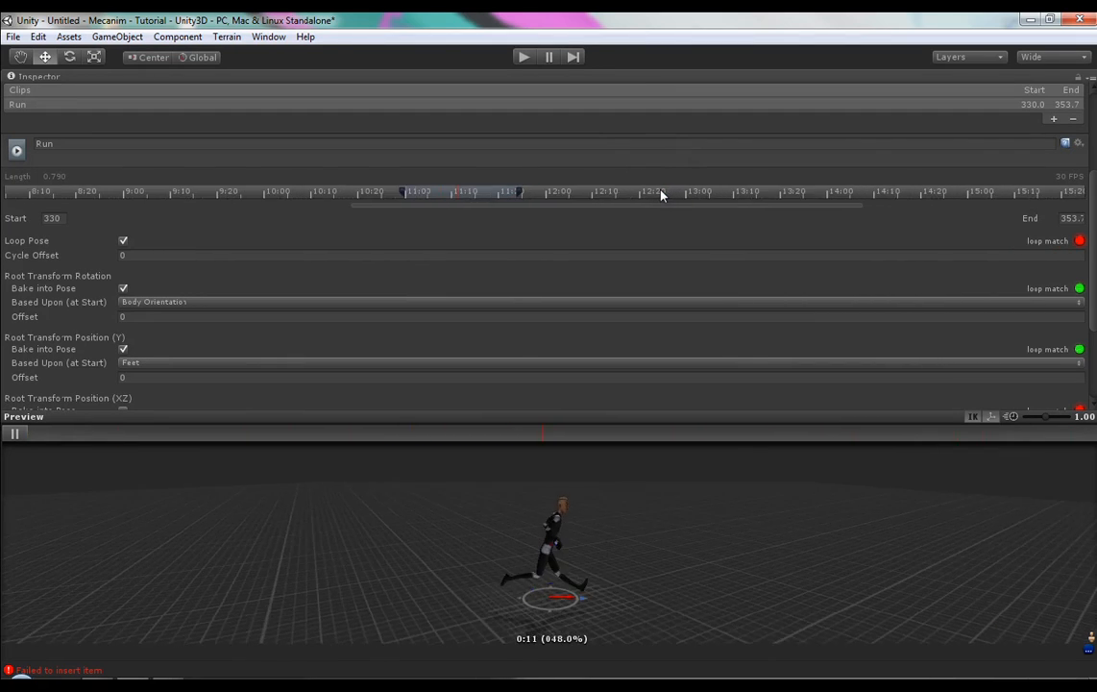
pyautogui.scroll(-2, 592, 196)
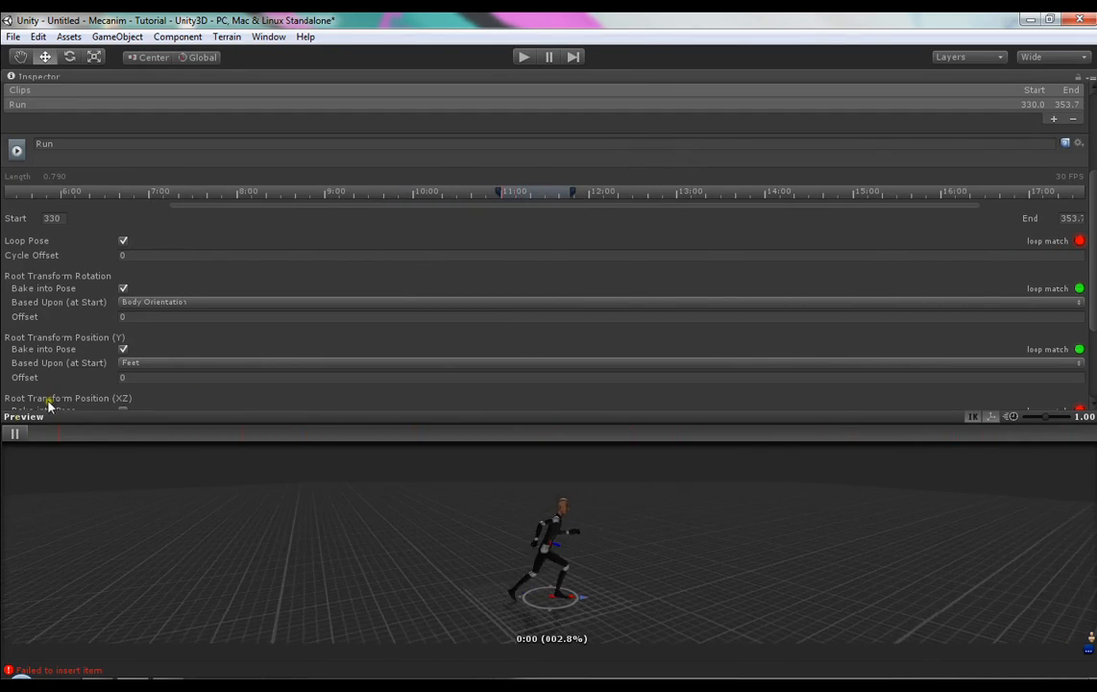
pyautogui.click(495, 192)
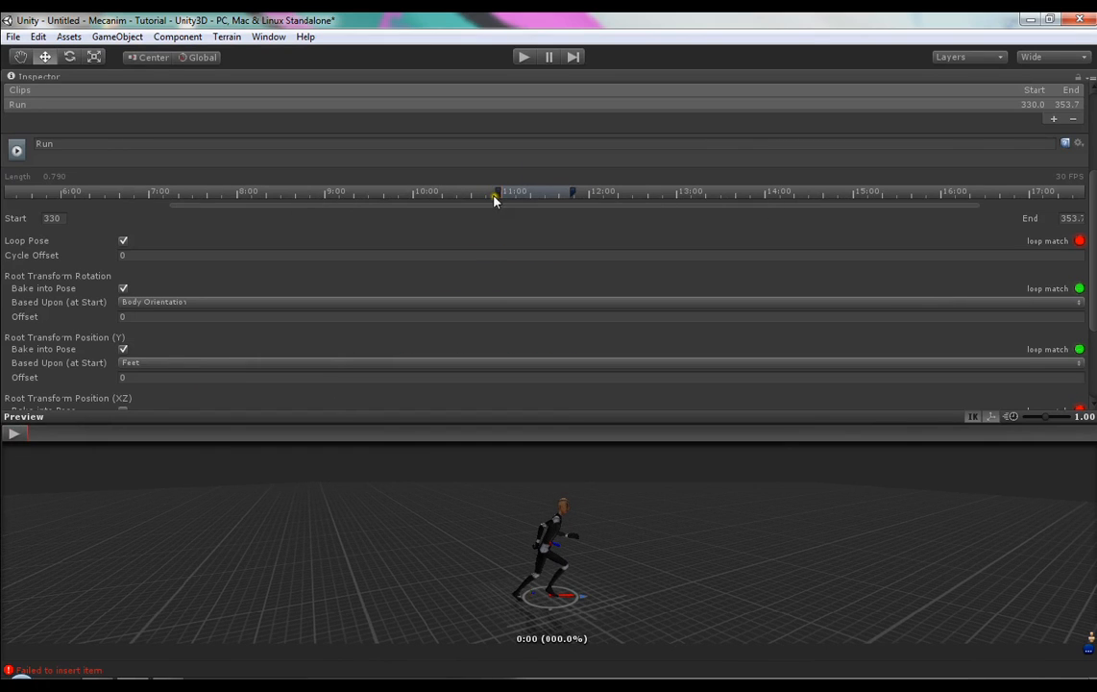
pyautogui.click(495, 193)
pyautogui.moveTo(571, 192); pyautogui.dragTo(565, 196)
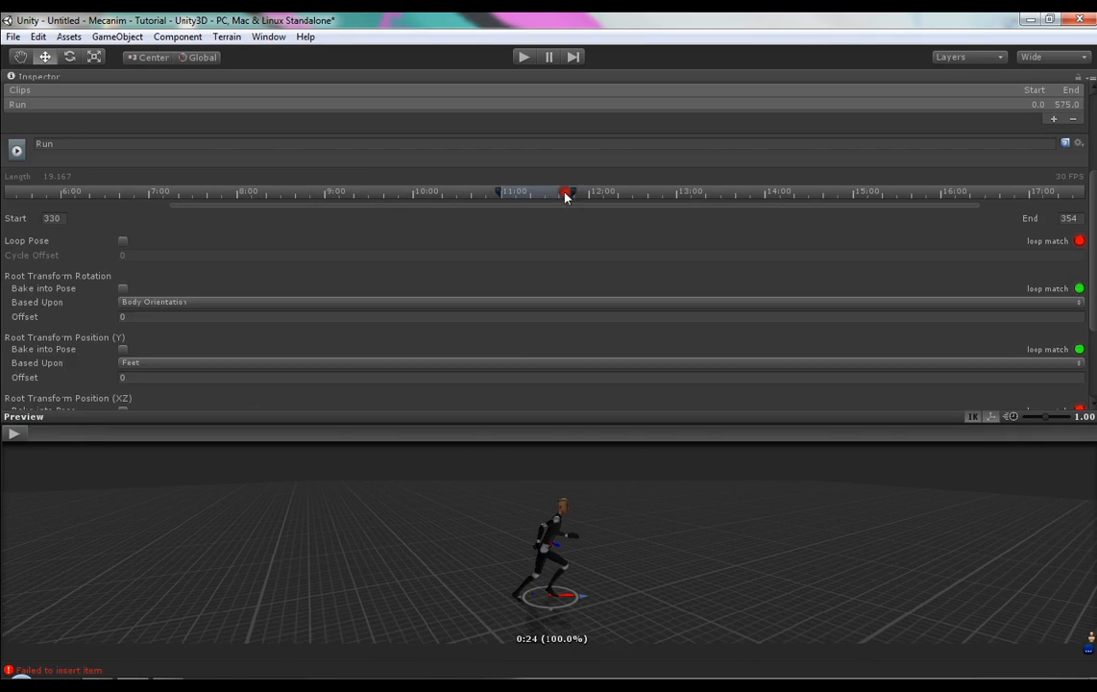
pyautogui.moveTo(497, 190); pyautogui.dragTo(497, 194)
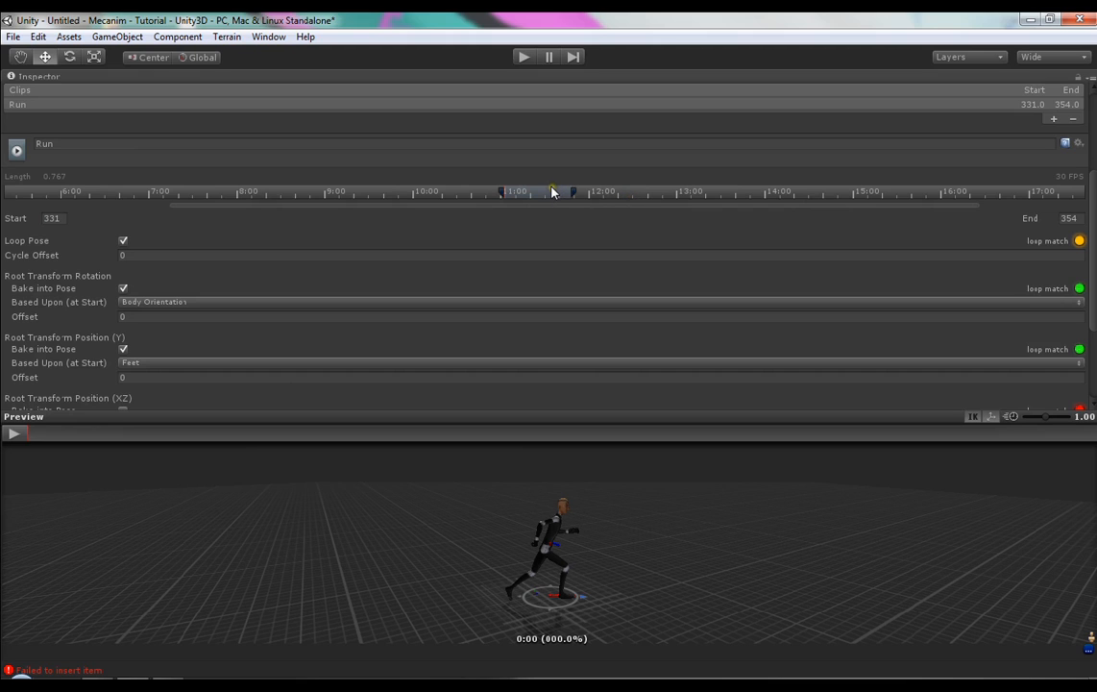
pyautogui.scroll(5, 552, 193)
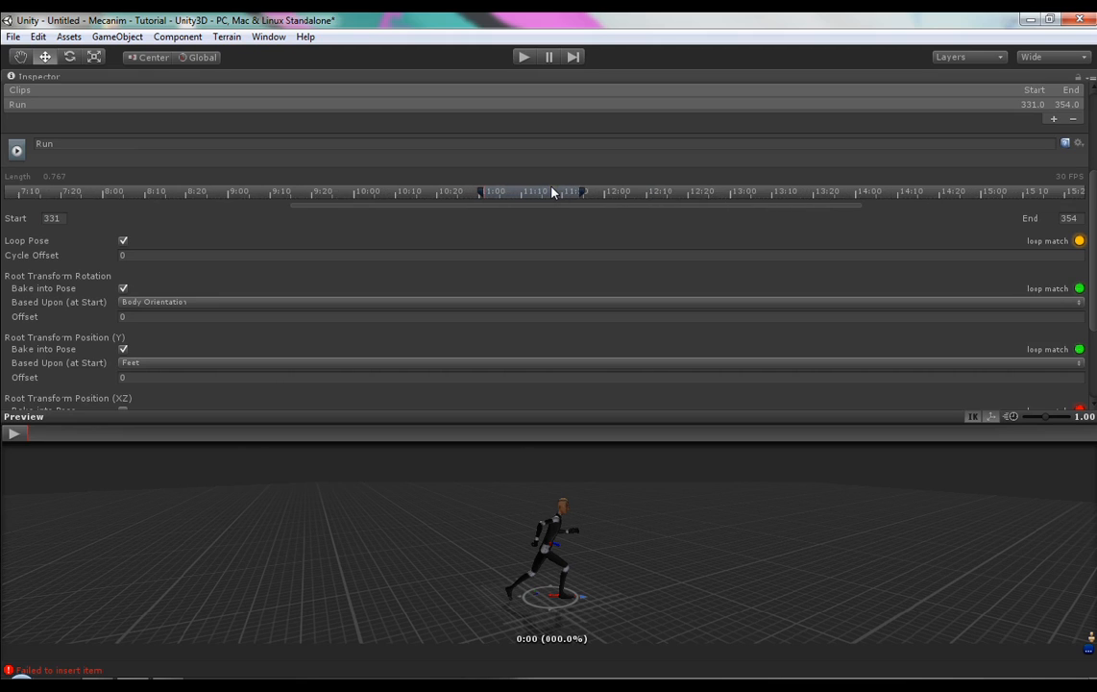
pyautogui.scroll(5, 551, 192)
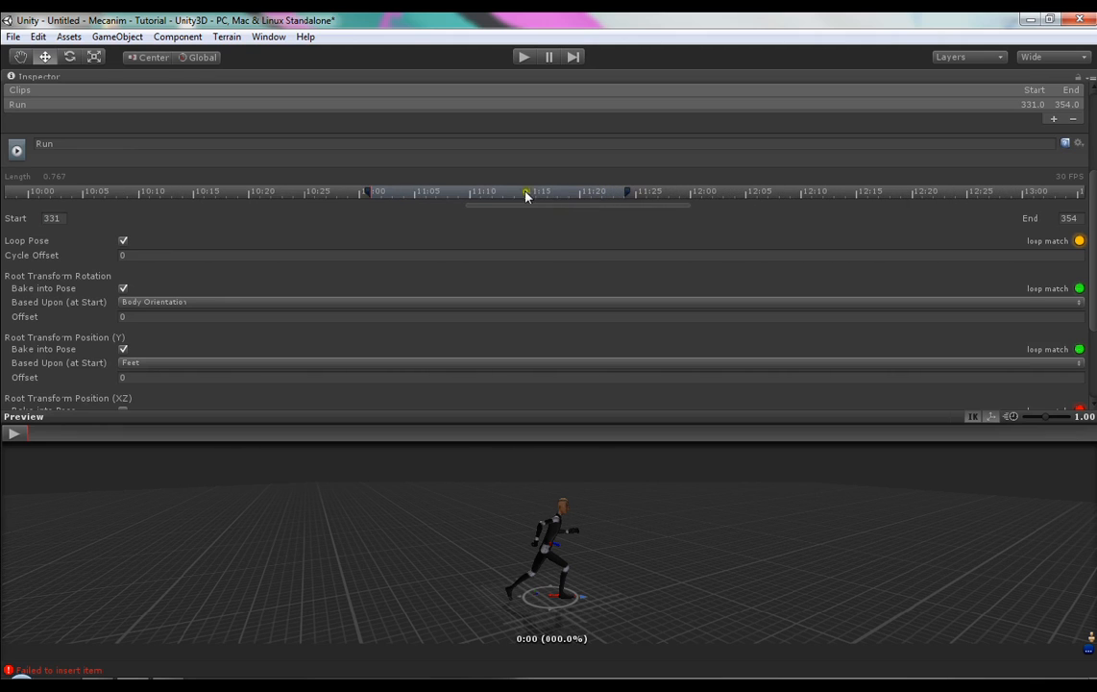
pyautogui.scroll(-8, 453, 192)
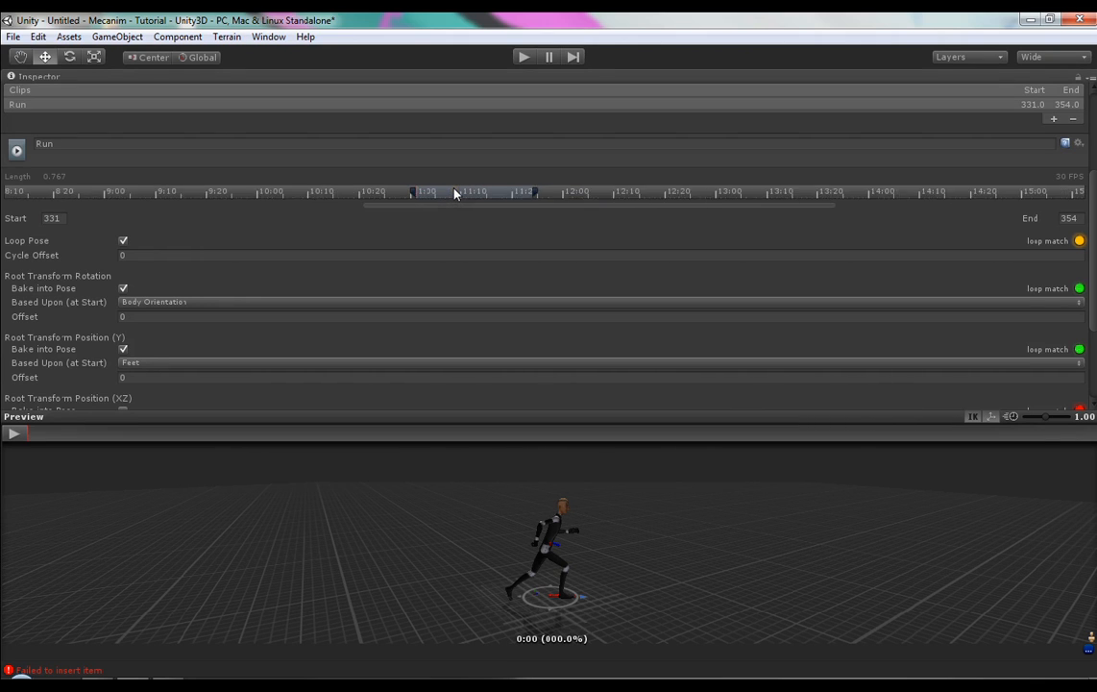
pyautogui.scroll(-2, 455, 193)
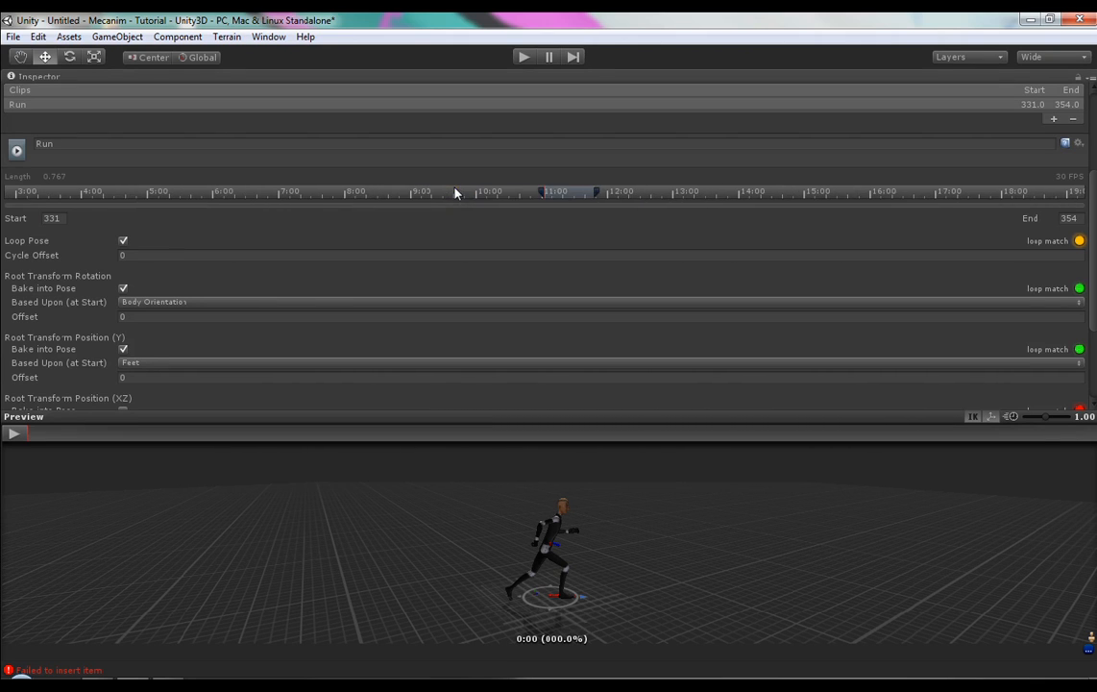
# - Zoom in on the Run clip's timeline and move the clip's start to about frame 338.8
pyautogui.scroll(10, 586, 191)
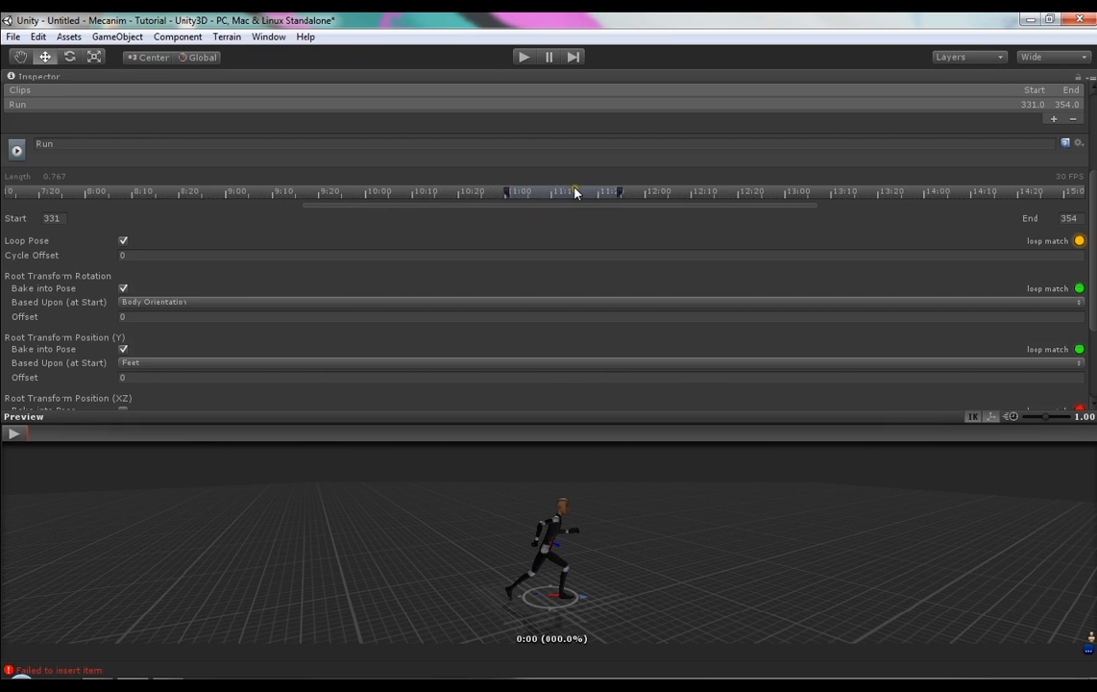
pyautogui.scroll(3, 574, 193)
pyautogui.scroll(3, 586, 241)
pyautogui.scroll(-5, 605, 278)
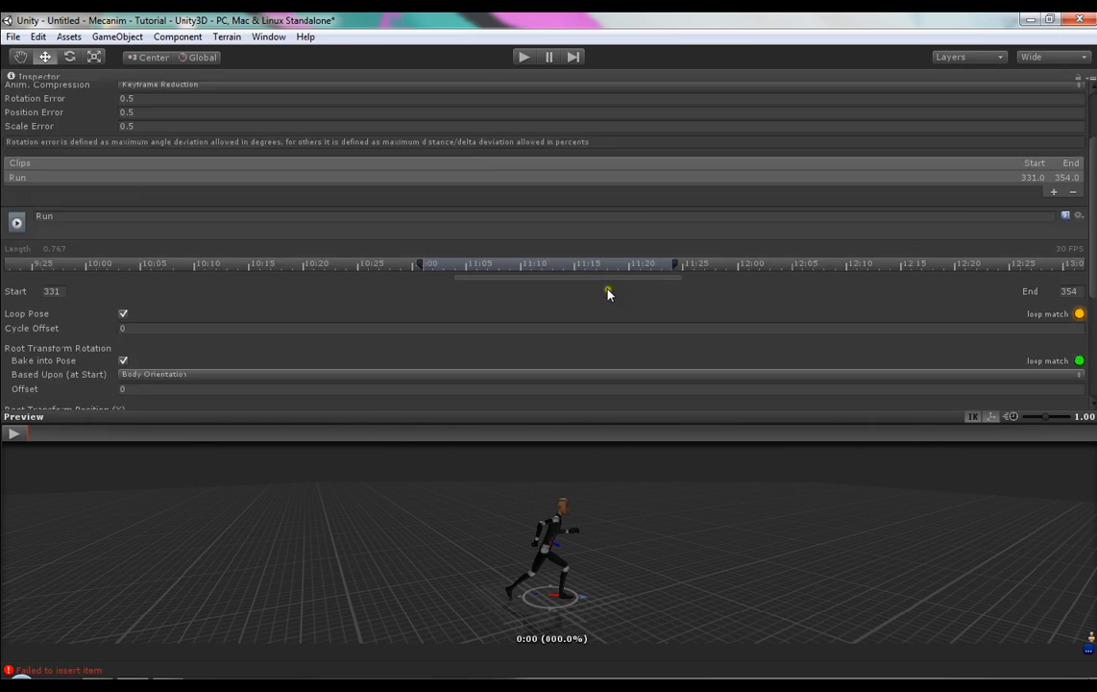
pyautogui.scroll(3, 581, 240)
pyautogui.scroll(4, 581, 231)
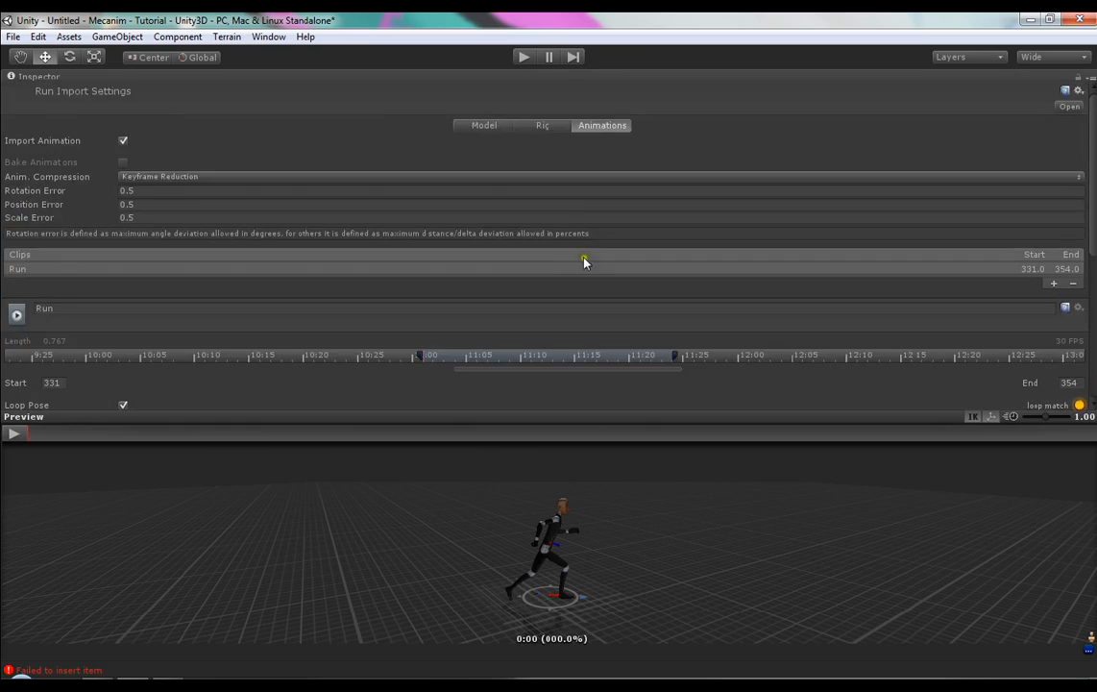
pyautogui.scroll(-6, 557, 230)
pyautogui.scroll(2, 549, 176)
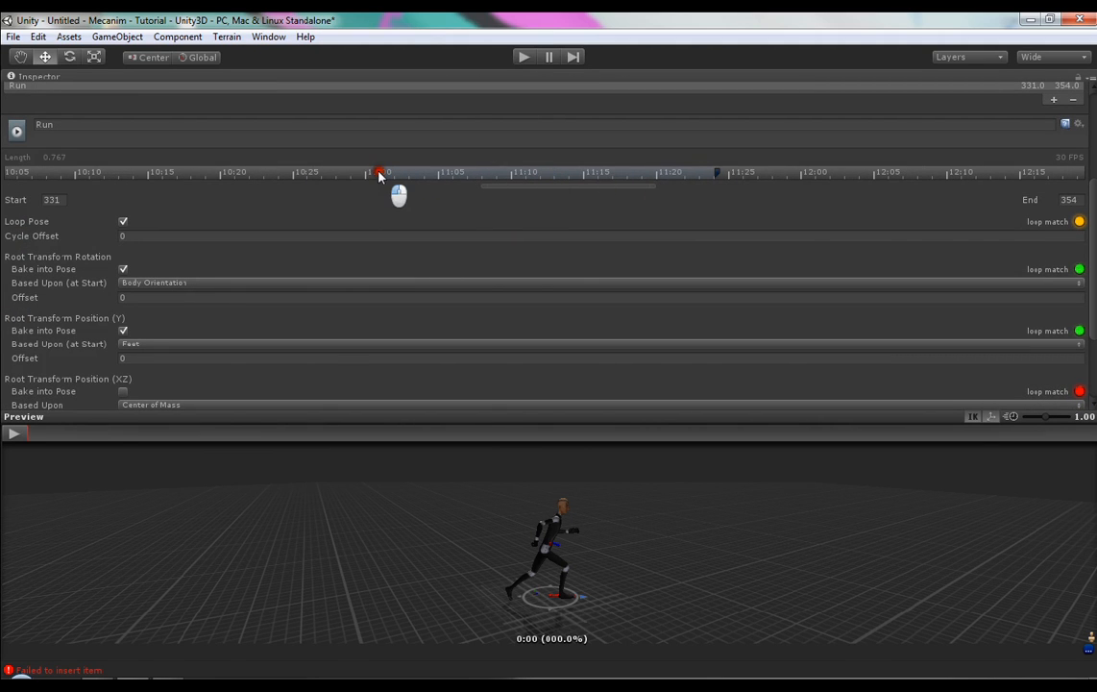
pyautogui.moveTo(380, 176); pyautogui.dragTo(380, 175)
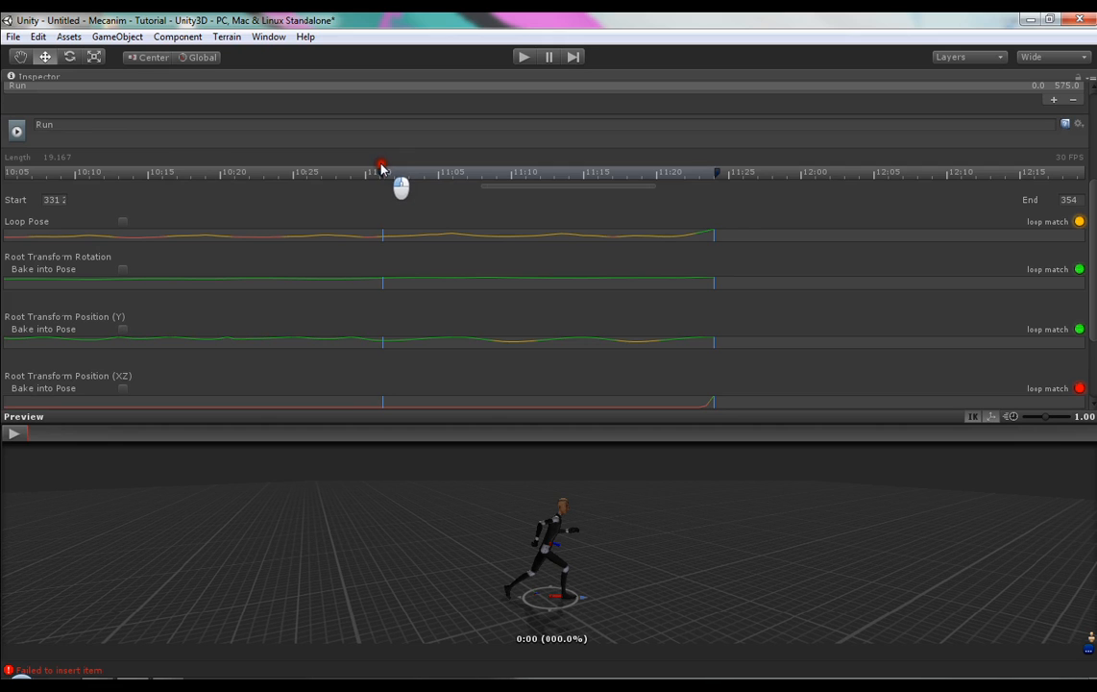
pyautogui.moveTo(382, 168); pyautogui.dragTo(490, 161)
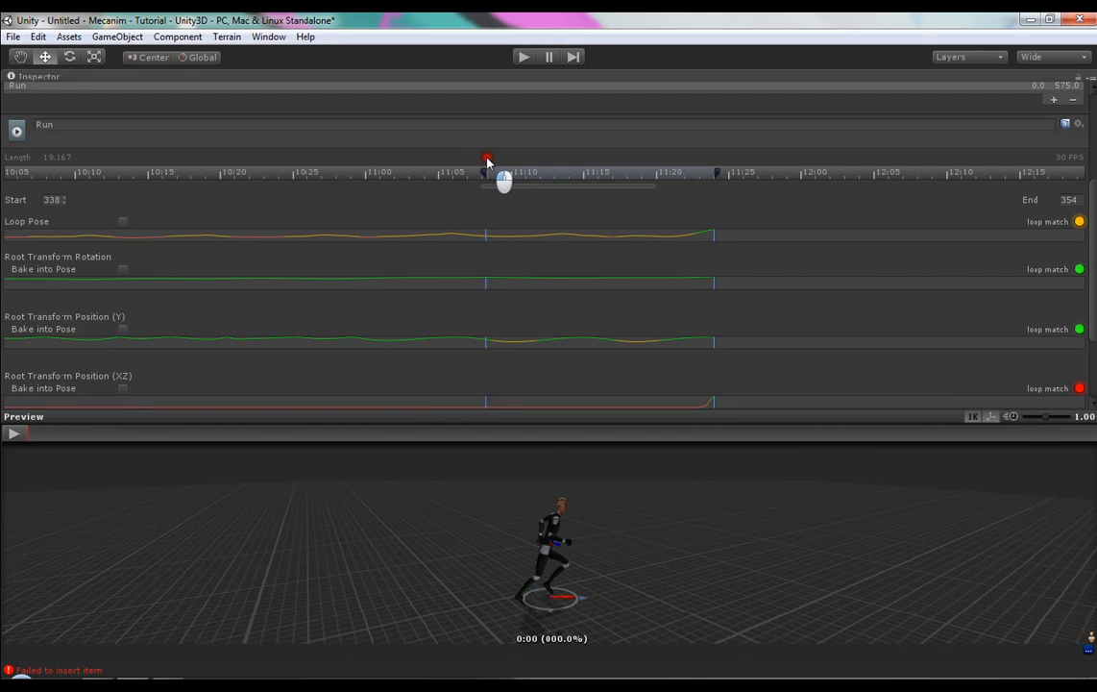
pyautogui.moveTo(490, 160)
pyautogui.mouseDown()
pyautogui.moveTo(519, 161)
pyautogui.moveTo(493, 168)
pyautogui.mouseUp()
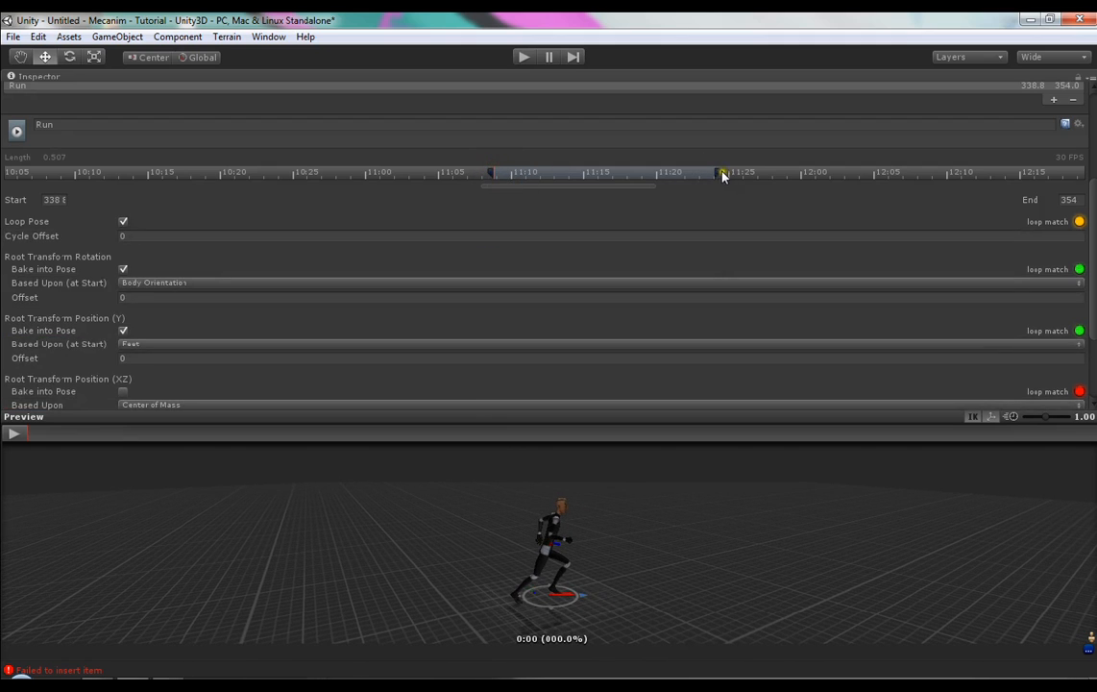
# - Shorten the Run clip to span about frames 343.8 to 353.9 and play it in the preview
pyautogui.moveTo(723, 175); pyautogui.dragTo(720, 176)
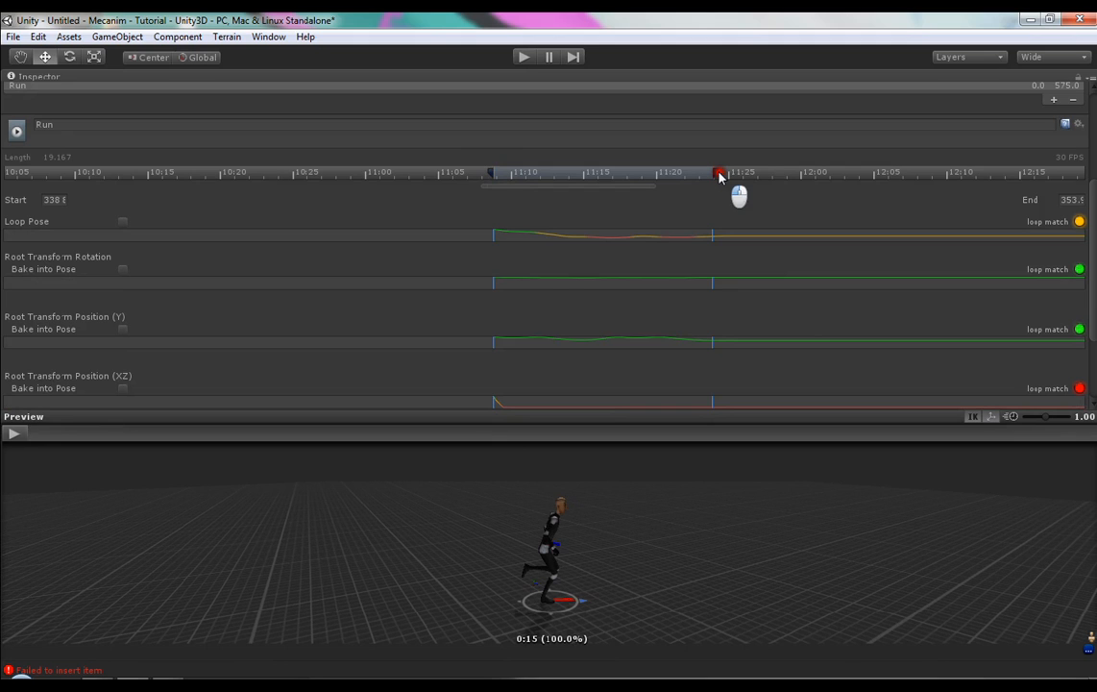
pyautogui.moveTo(719, 177); pyautogui.dragTo(720, 176)
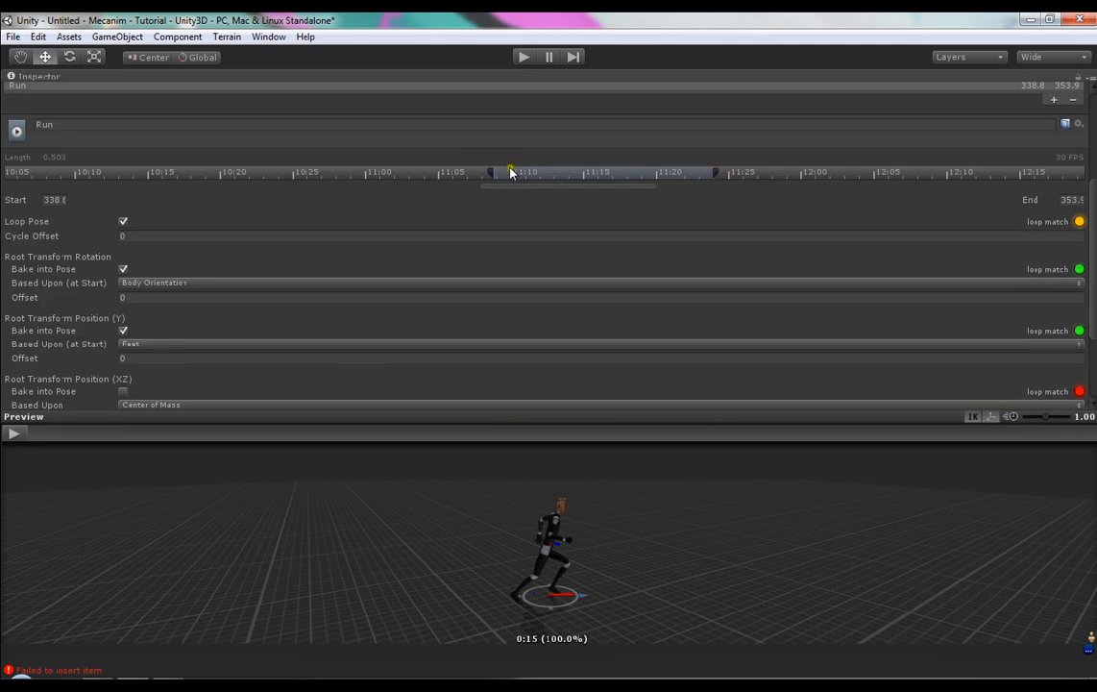
pyautogui.moveTo(488, 173); pyautogui.dragTo(488, 175)
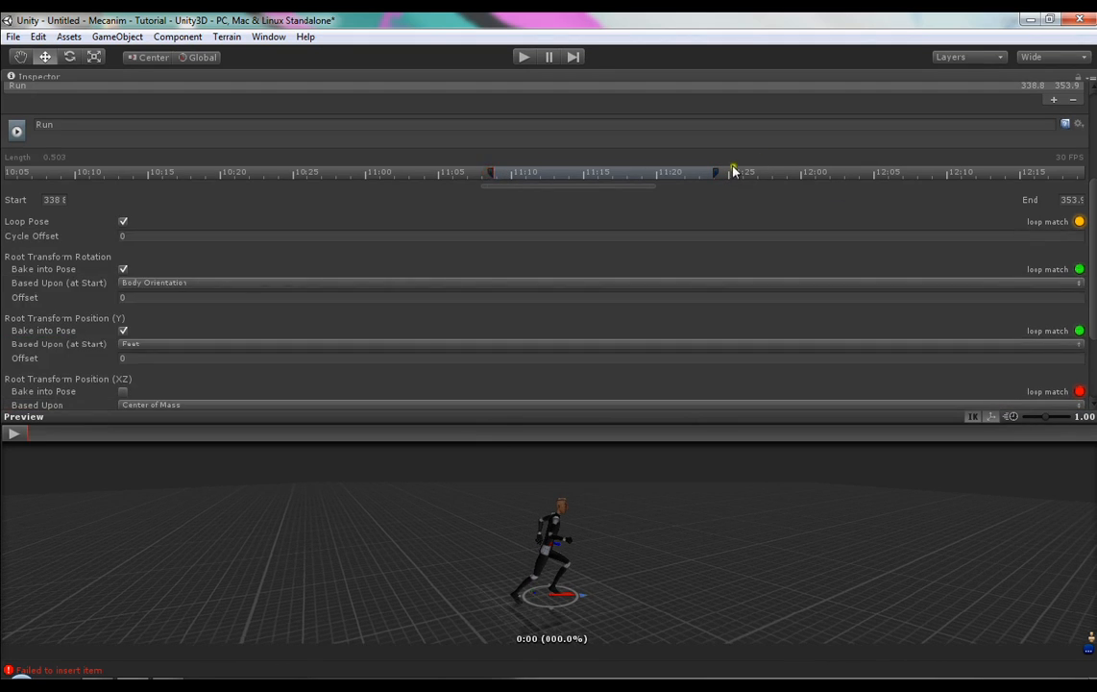
pyautogui.moveTo(719, 173); pyautogui.dragTo(718, 174)
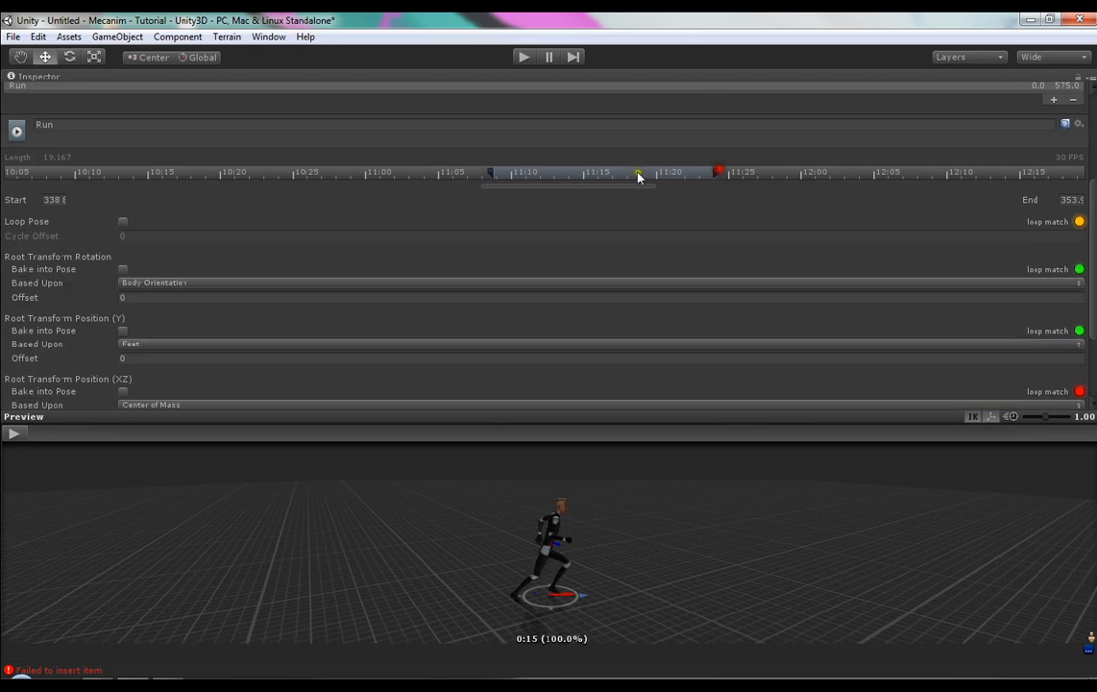
pyautogui.moveTo(493, 175)
pyautogui.mouseDown()
pyautogui.moveTo(574, 168)
pyautogui.moveTo(566, 164)
pyautogui.mouseUp()
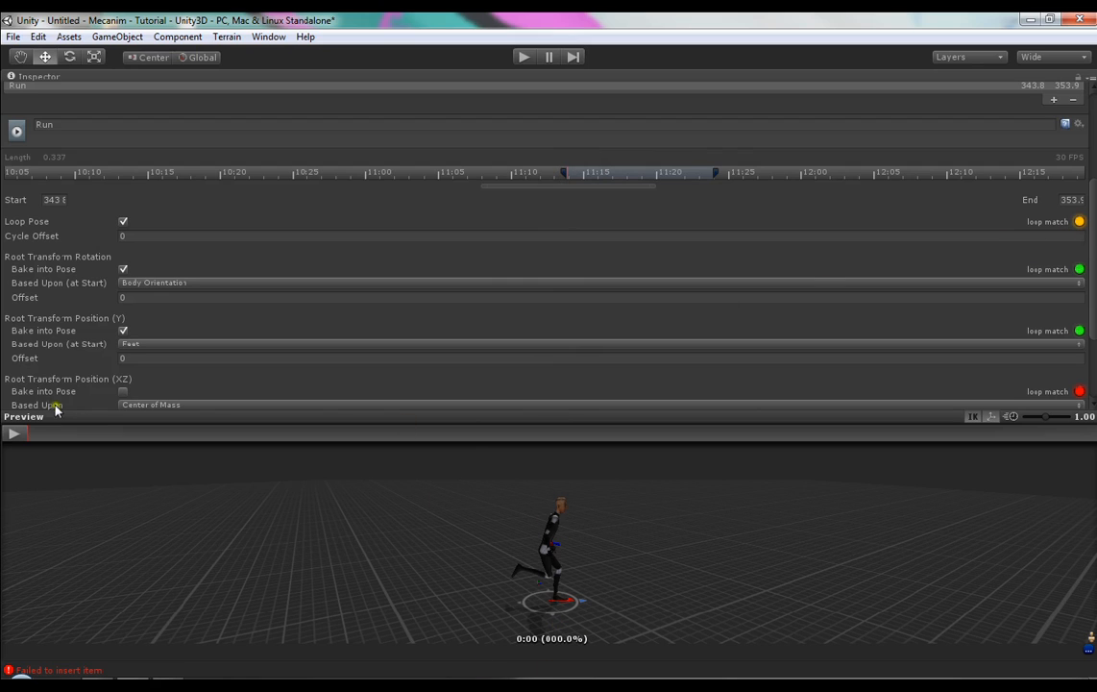
pyautogui.click(24, 434)
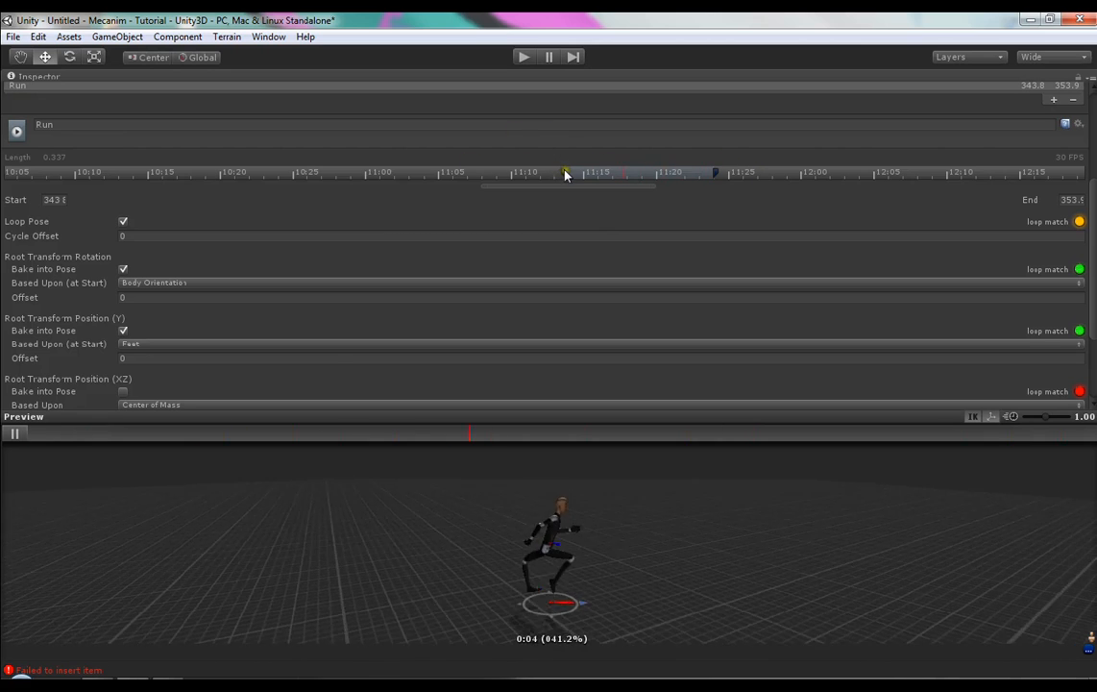
# - Extend the Run clip's start back to about frame 327.4 while it plays, and revert the unapplied import settings
pyautogui.moveTo(566, 174); pyautogui.dragTo(340, 156)
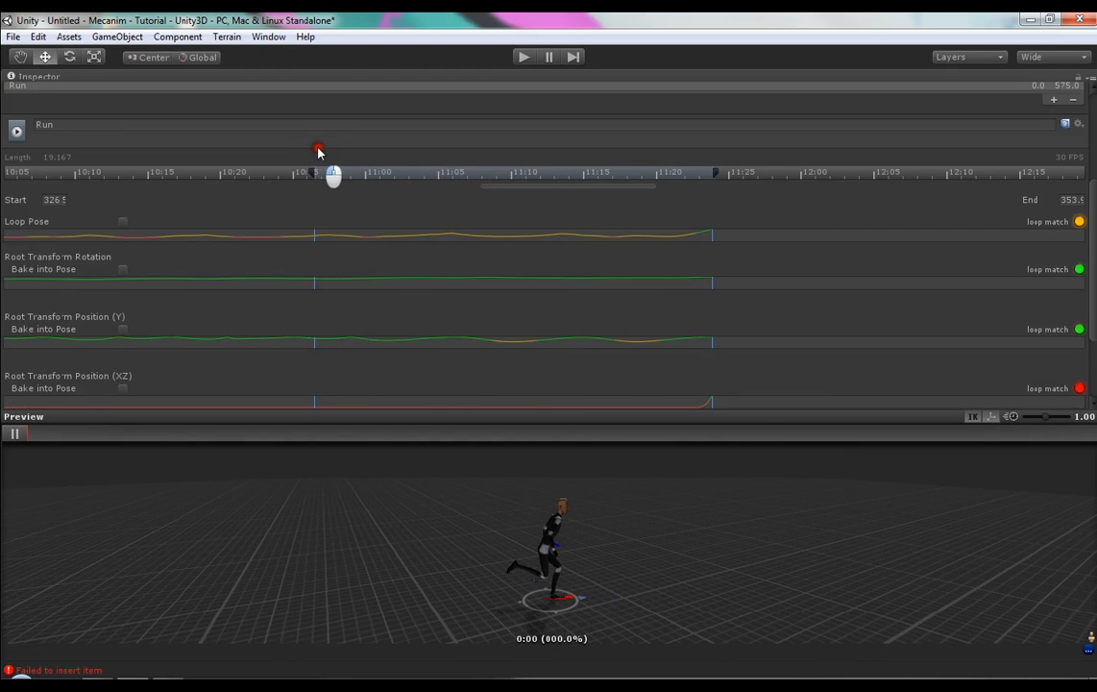
pyautogui.moveTo(325, 151); pyautogui.dragTo(302, 162)
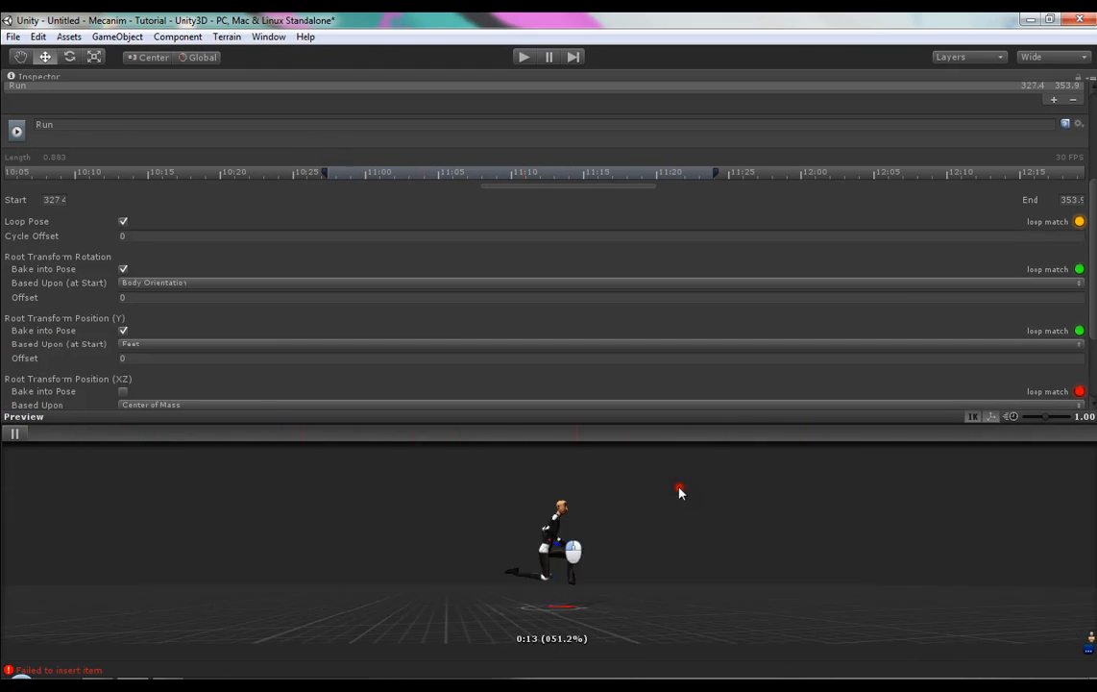
pyautogui.scroll(-5, 740, 338)
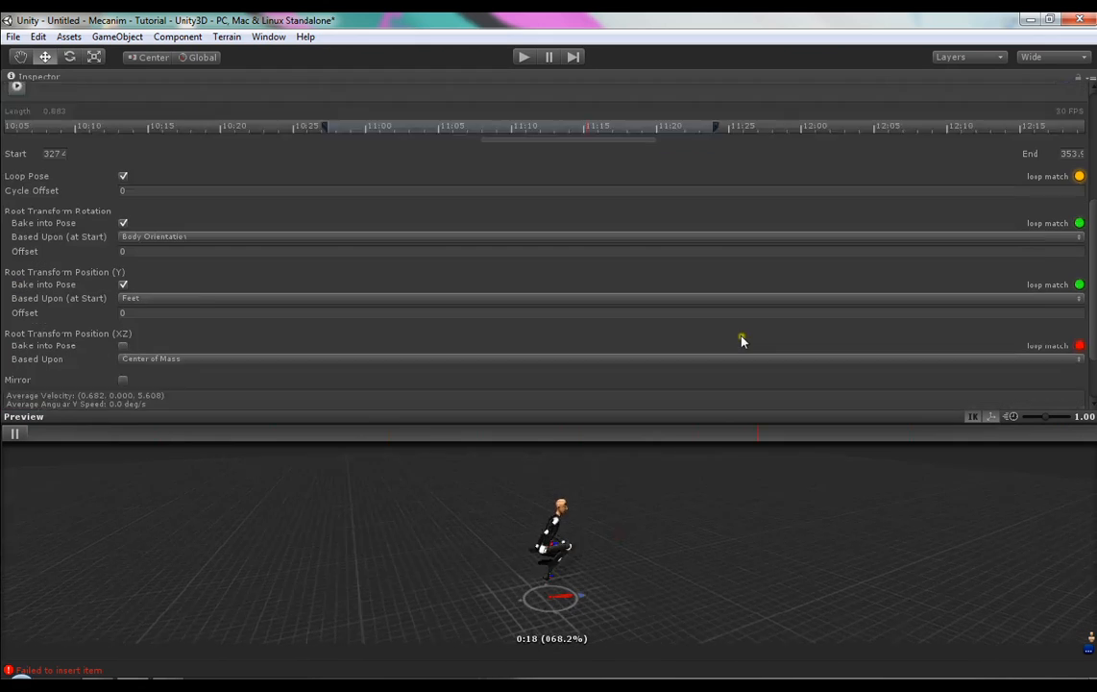
pyautogui.scroll(6, 788, 309)
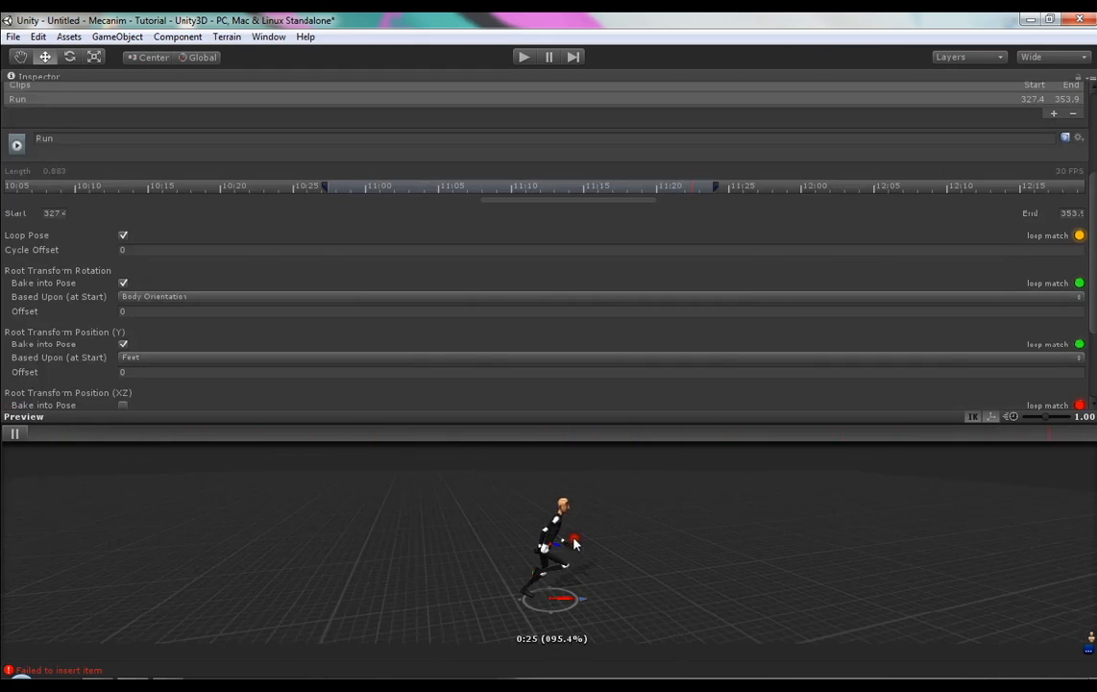
pyautogui.scroll(-3, 1029, 338)
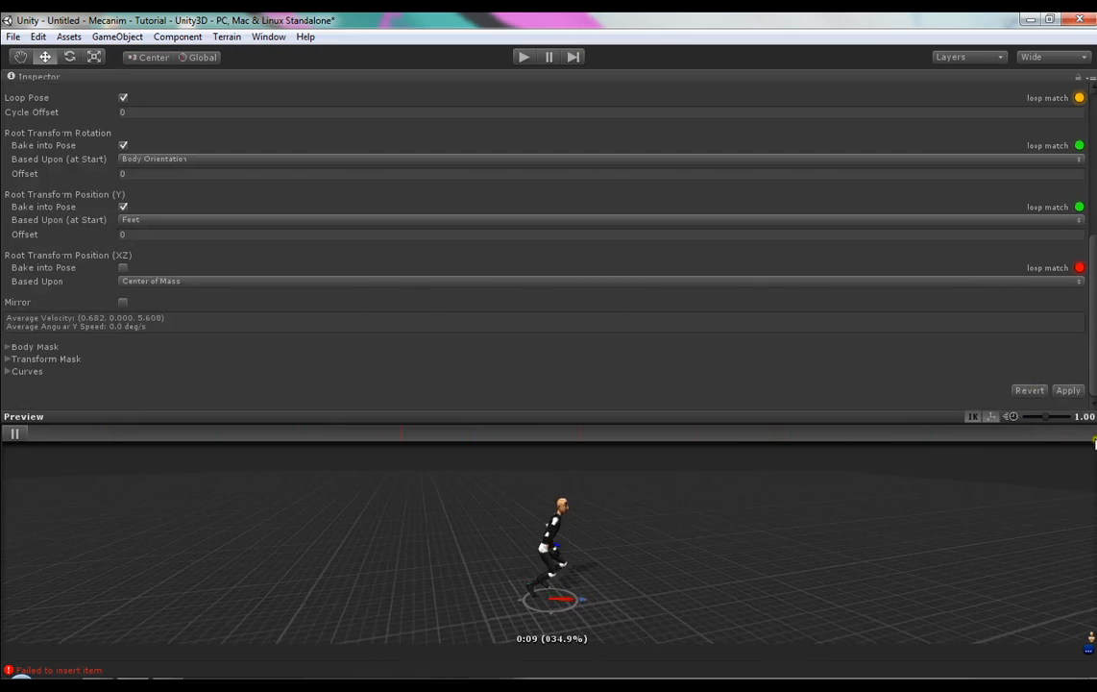
pyautogui.scroll(3, 176, 227)
pyautogui.scroll(-3, 686, 237)
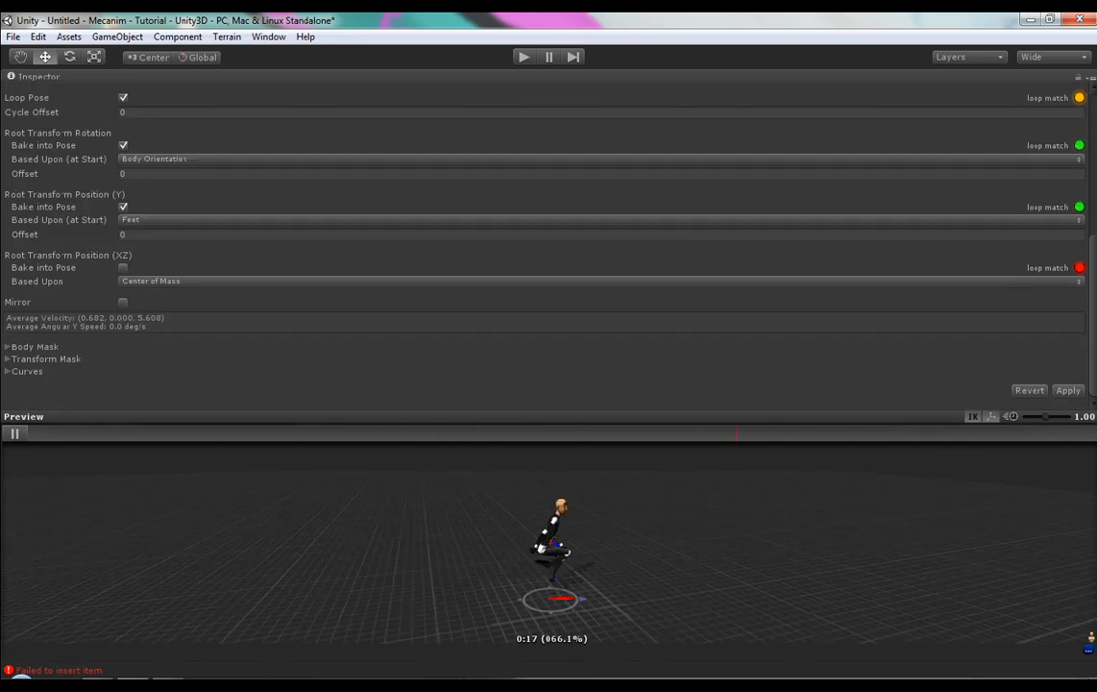
pyautogui.click(1038, 391)
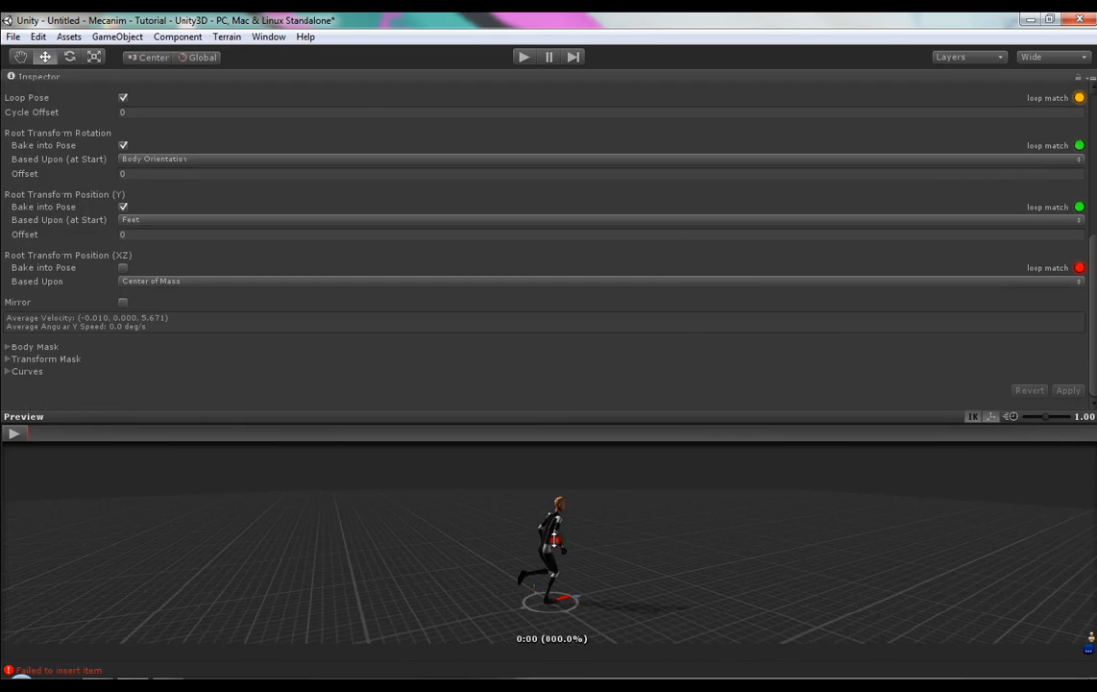
# - Set the Run clip's range to frames 336 to 354 on the timeline and play it in the preview
pyautogui.scroll(3, 730, 254)
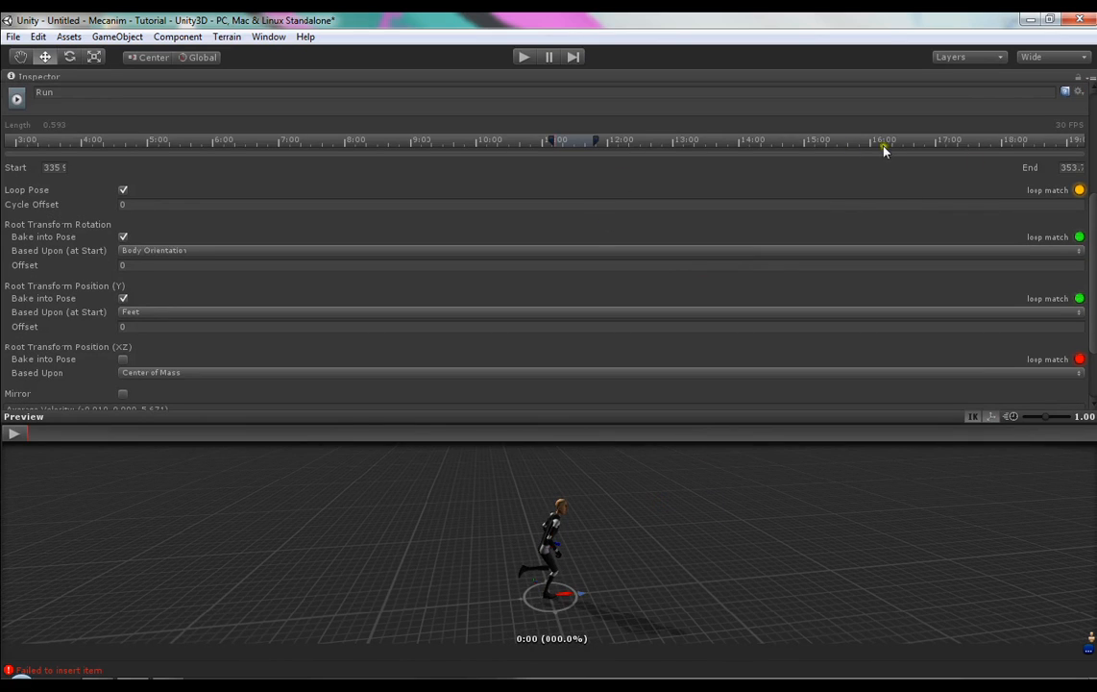
pyautogui.moveTo(552, 142)
pyautogui.mouseDown()
pyautogui.moveTo(567, 160)
pyautogui.moveTo(598, 141)
pyautogui.mouseUp()
pyautogui.click(16, 433)
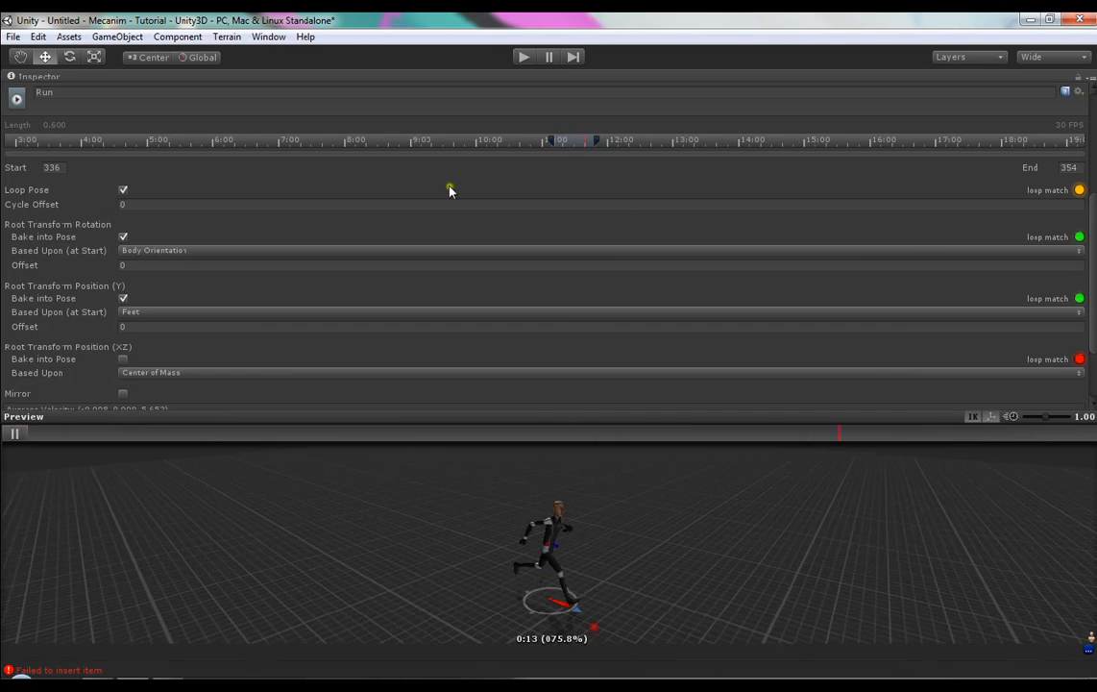
# - Open the WalkFWD 1 asset's import settings in an enlarged Inspector, reverting Run's unapplied changes
pyautogui.press('space')
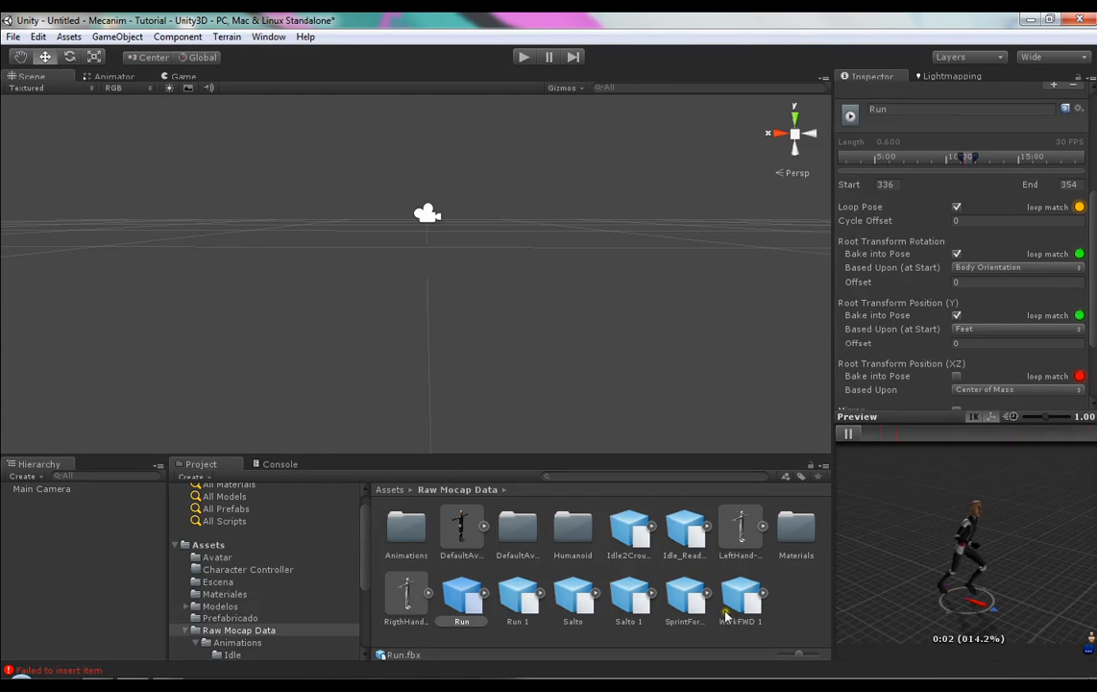
pyautogui.click(741, 584)
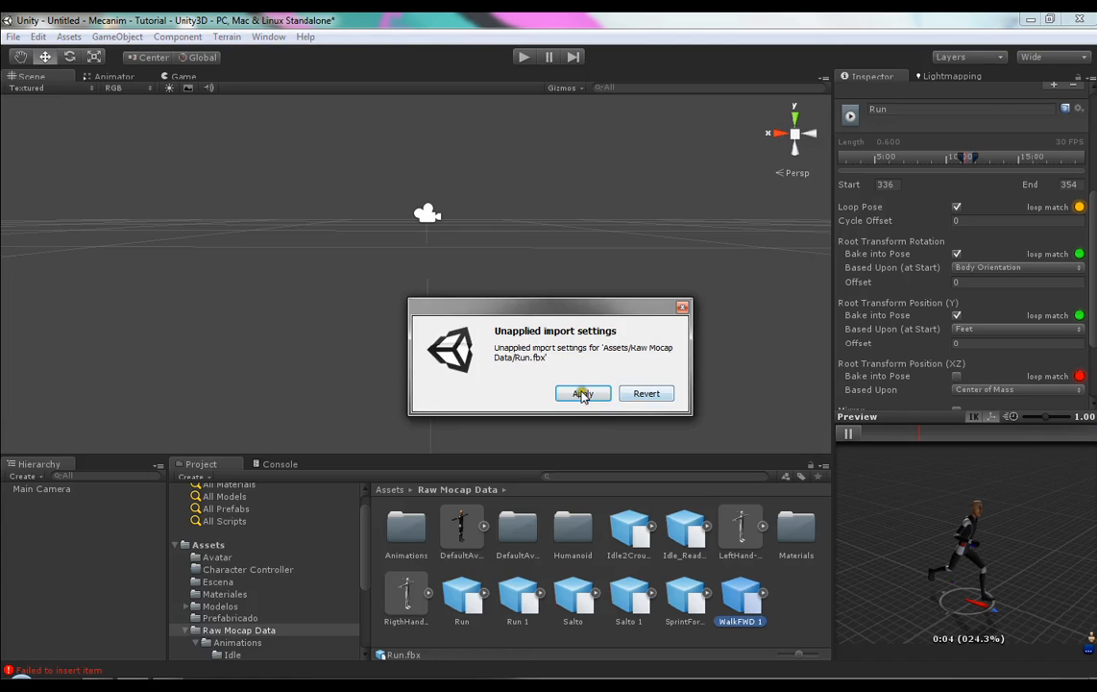
pyautogui.click(645, 394)
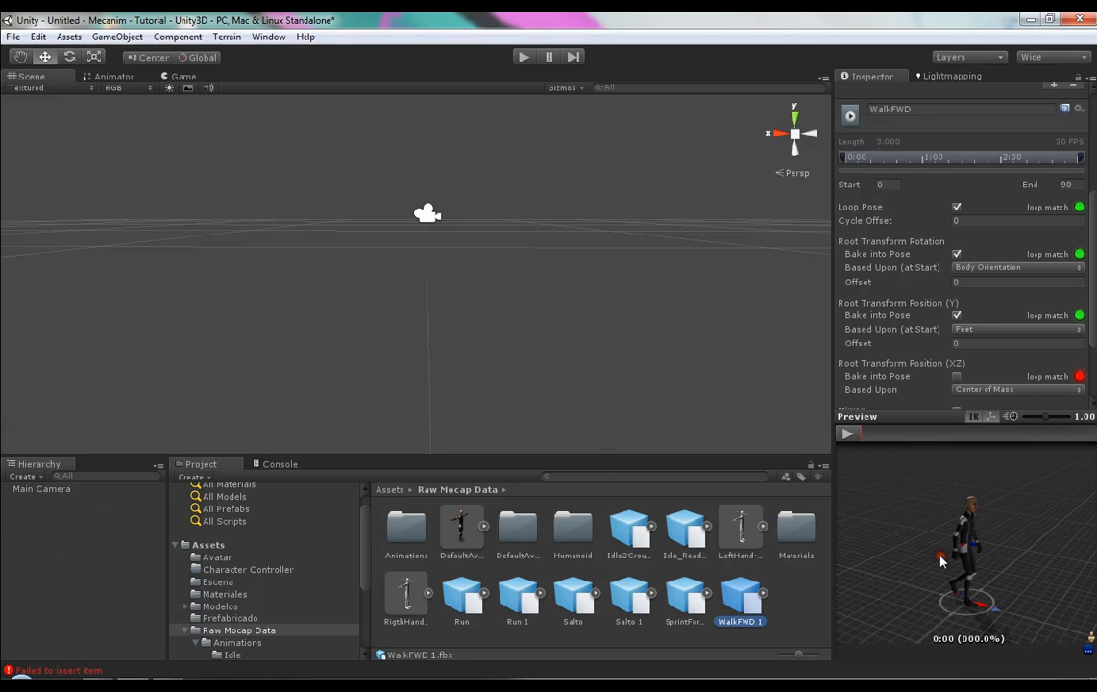
pyautogui.hotkey('shift', 'space')
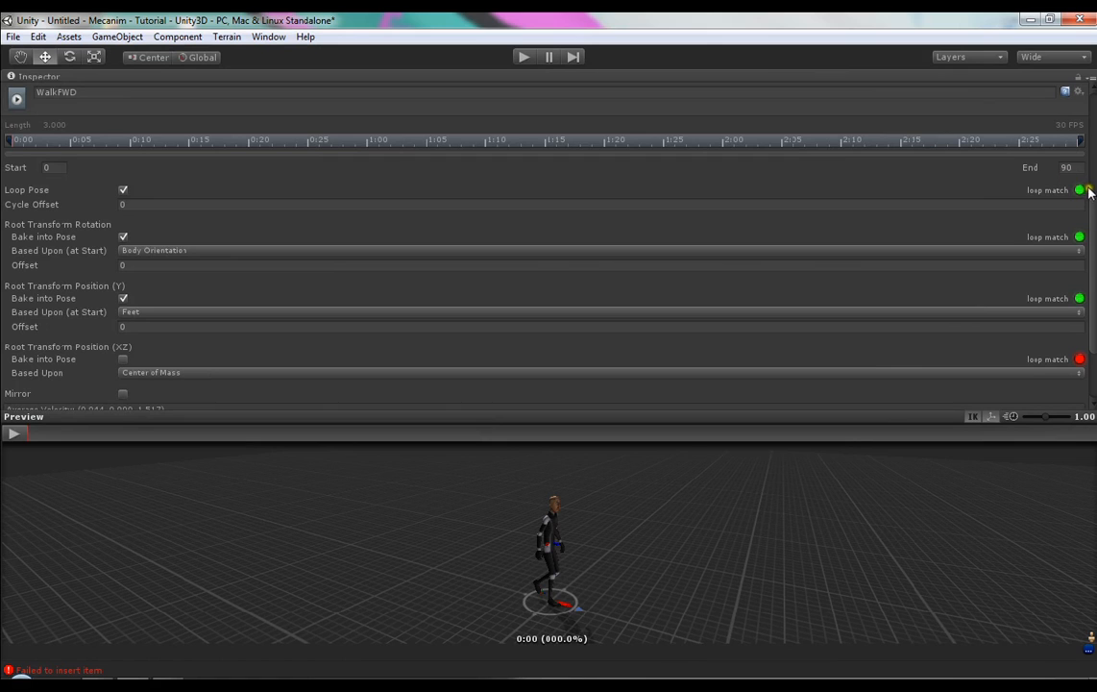
# - Play the WalkFWD clip from several viewing angles and examine its loop match indicators and root transform settings
pyautogui.scroll(5, 1092, 181)
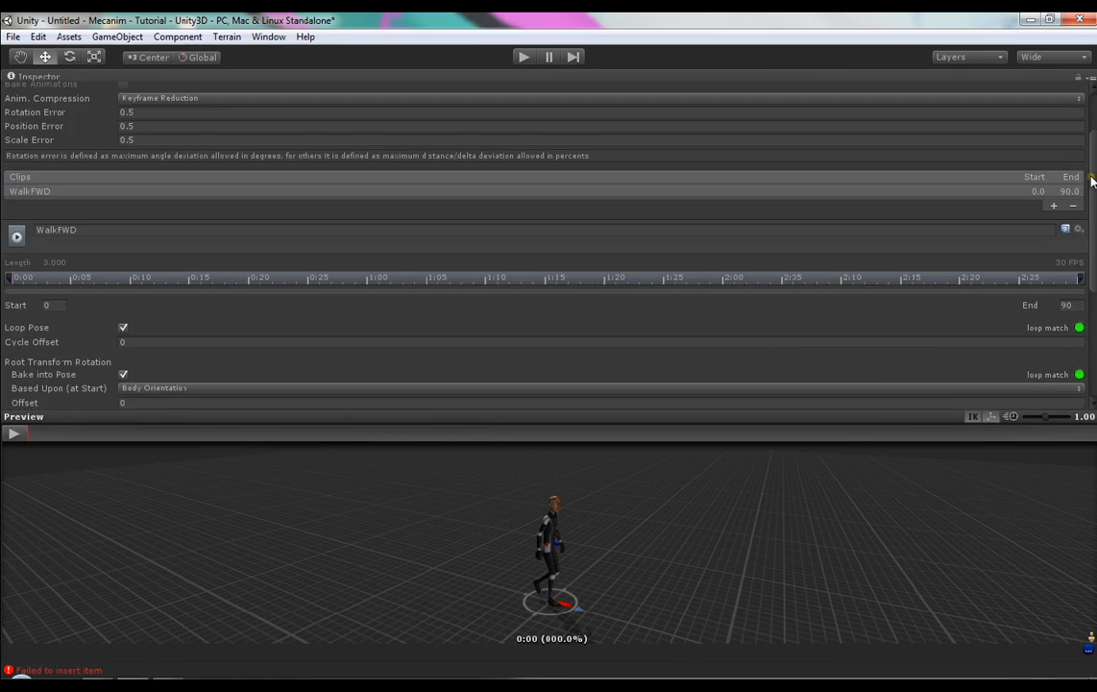
pyautogui.scroll(2, 1093, 181)
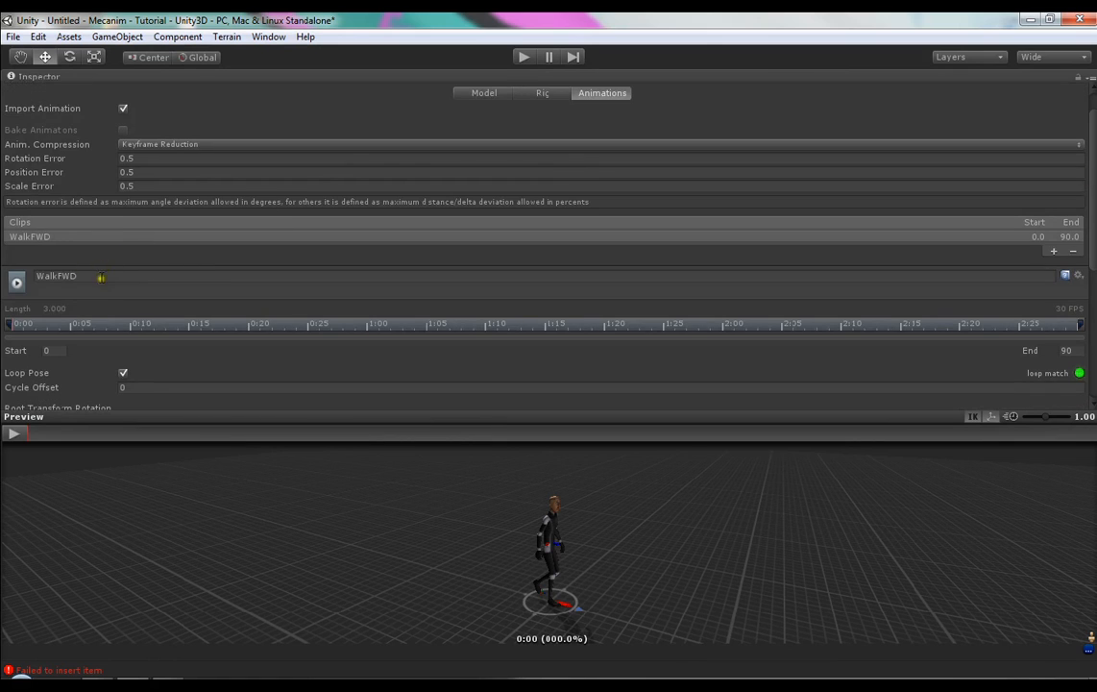
pyautogui.scroll(-4, 273, 267)
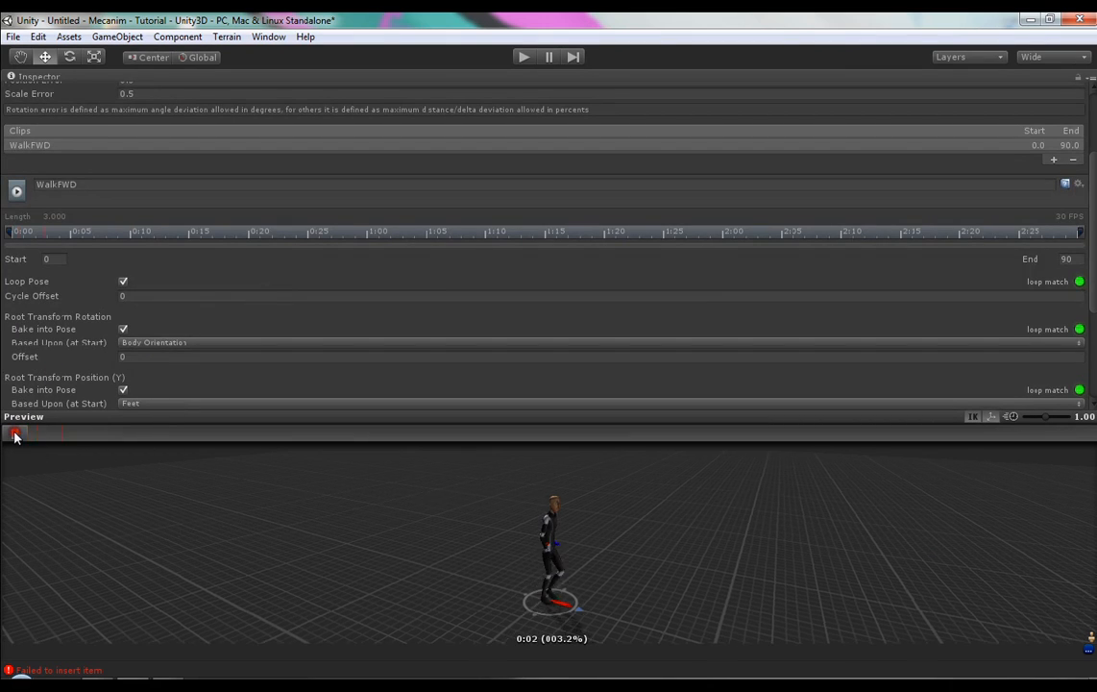
pyautogui.moveTo(485, 588); pyautogui.dragTo(551, 500)
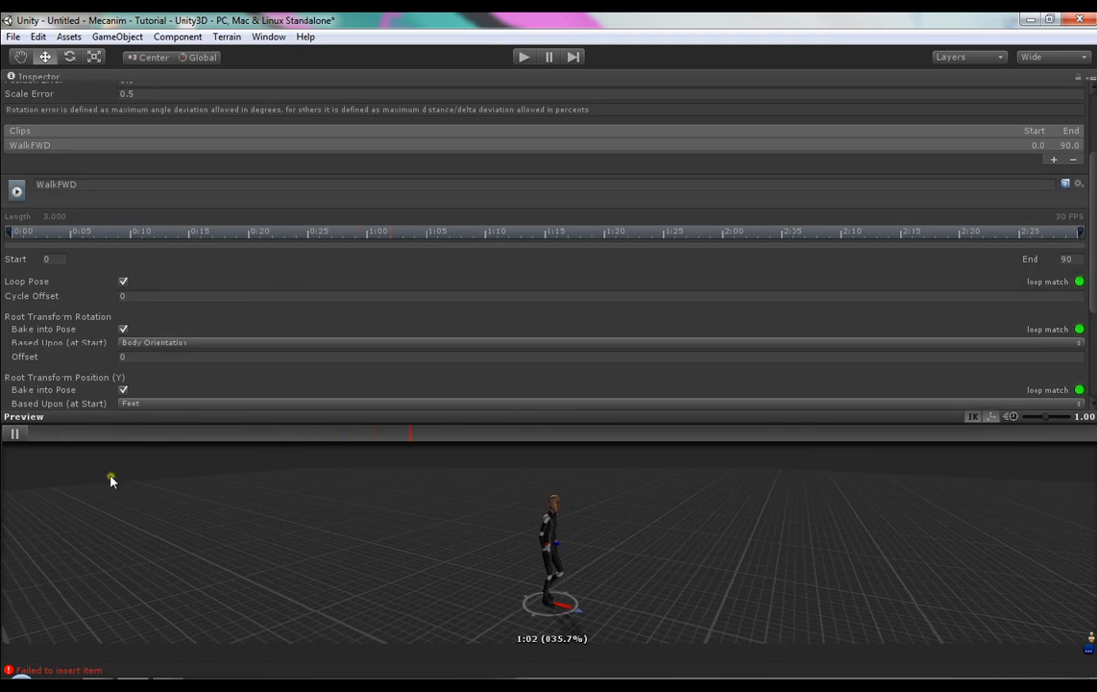
pyautogui.moveTo(357, 515); pyautogui.dragTo(411, 503)
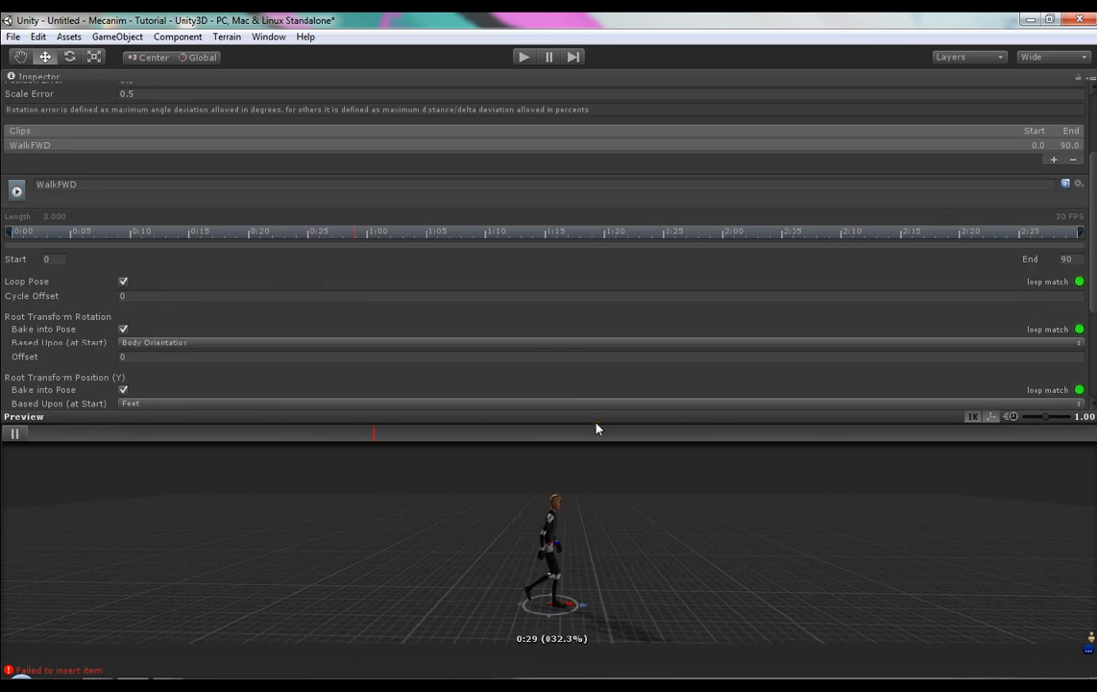
pyautogui.moveTo(631, 533); pyautogui.dragTo(589, 522)
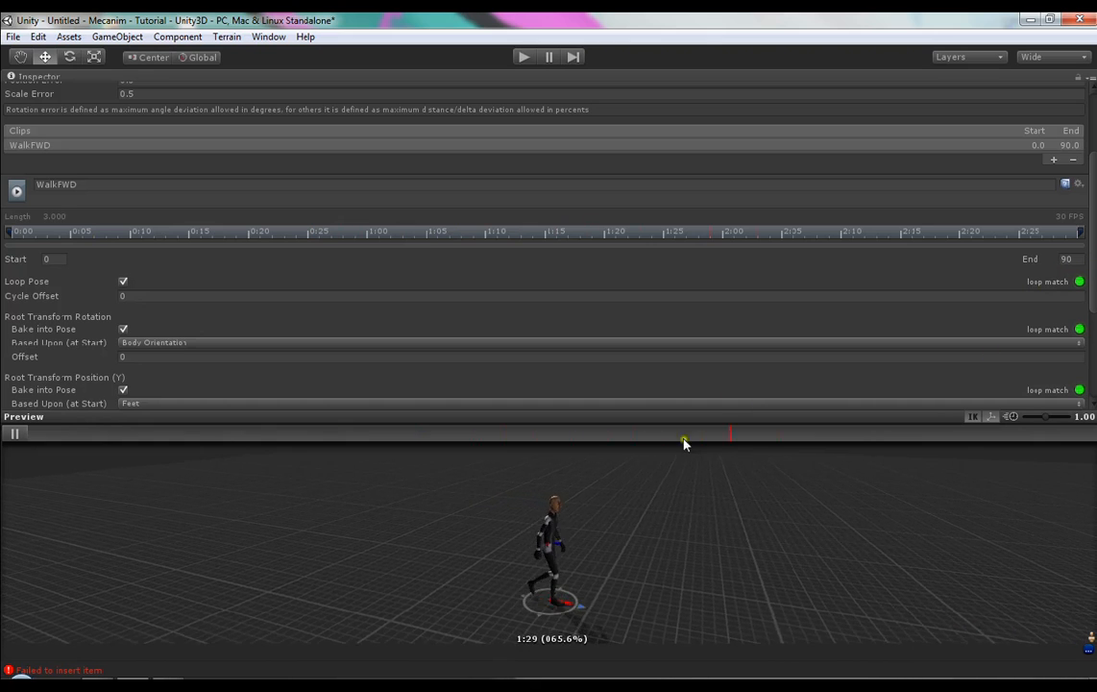
pyautogui.moveTo(534, 572); pyautogui.dragTo(438, 611)
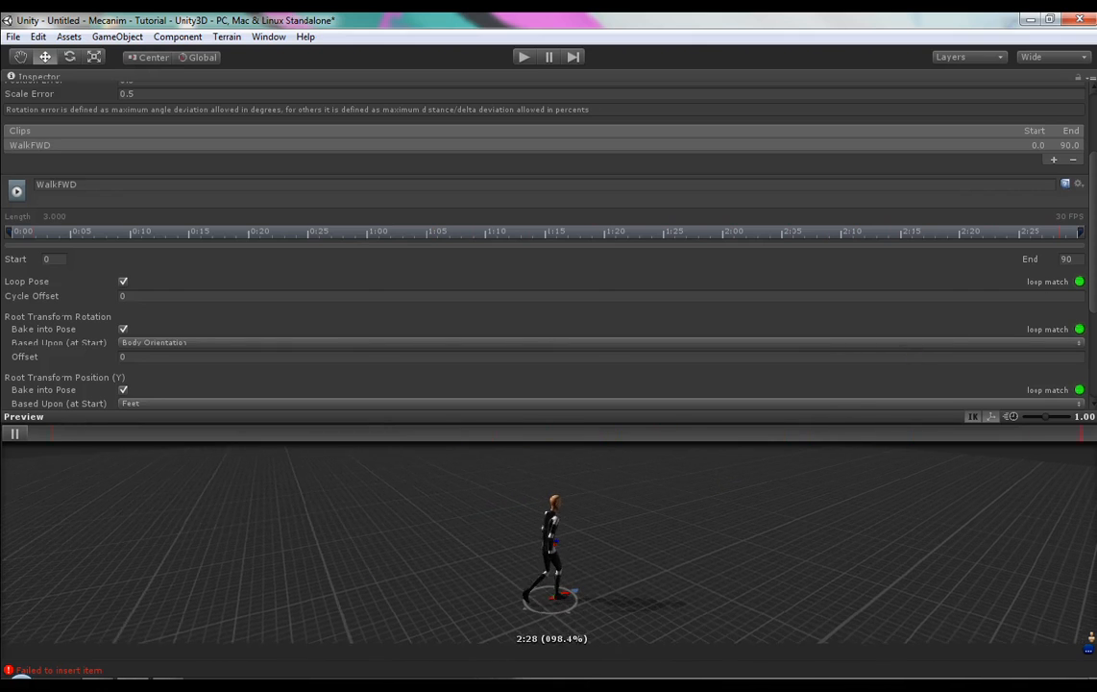
pyautogui.scroll(-3, 1093, 288)
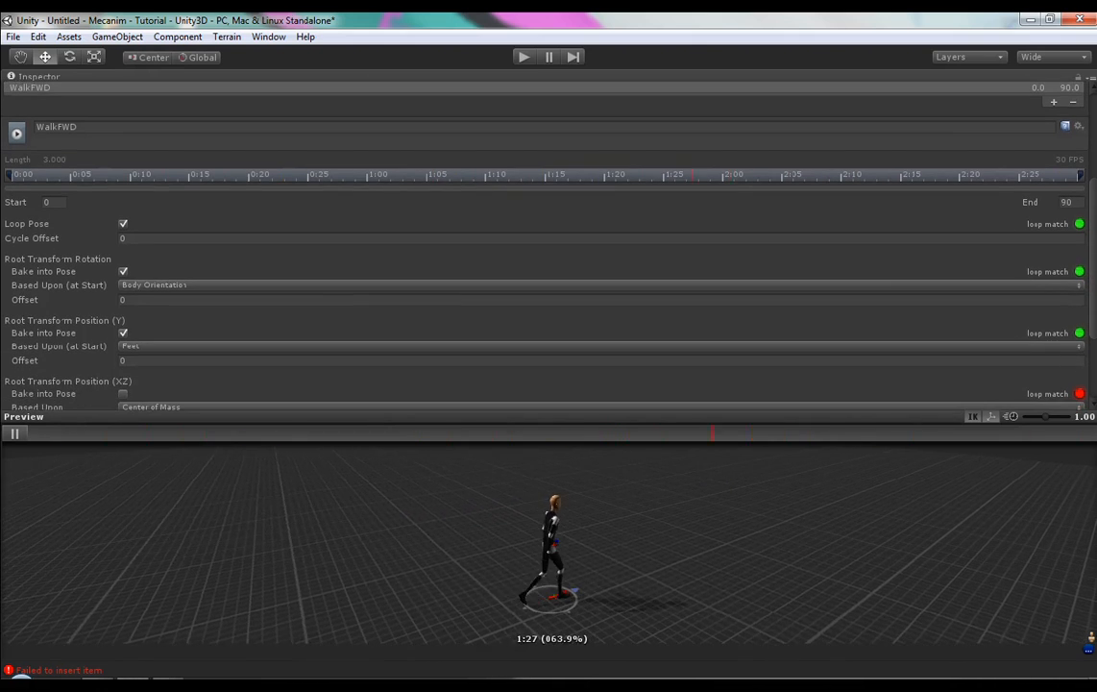
pyautogui.scroll(-1, 548, 269)
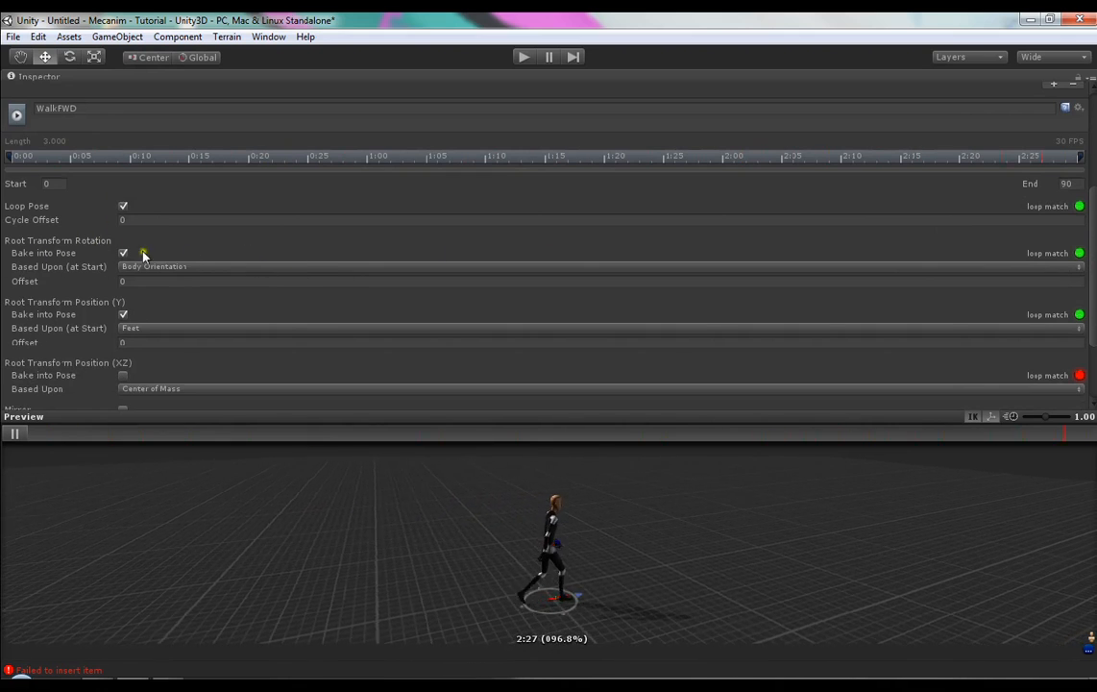
# - Disable Bake into Pose for WalkFWD's Root Transform Rotation and examine the walk playback from several angles
pyautogui.moveTo(721, 577); pyautogui.dragTo(512, 564)
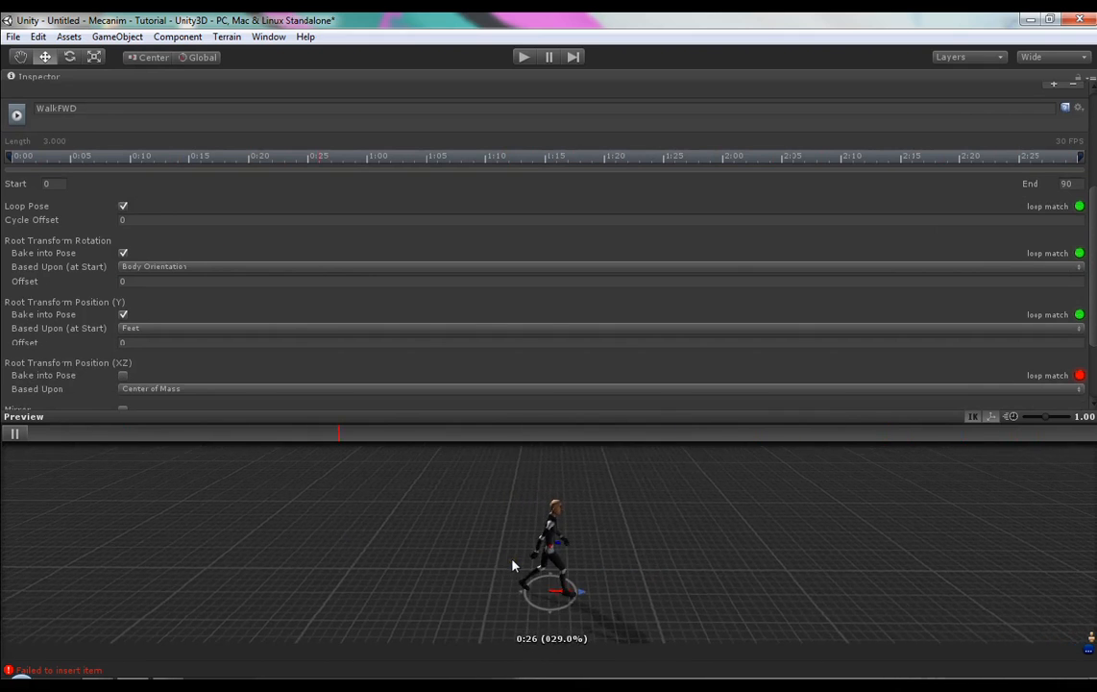
pyautogui.click(123, 253)
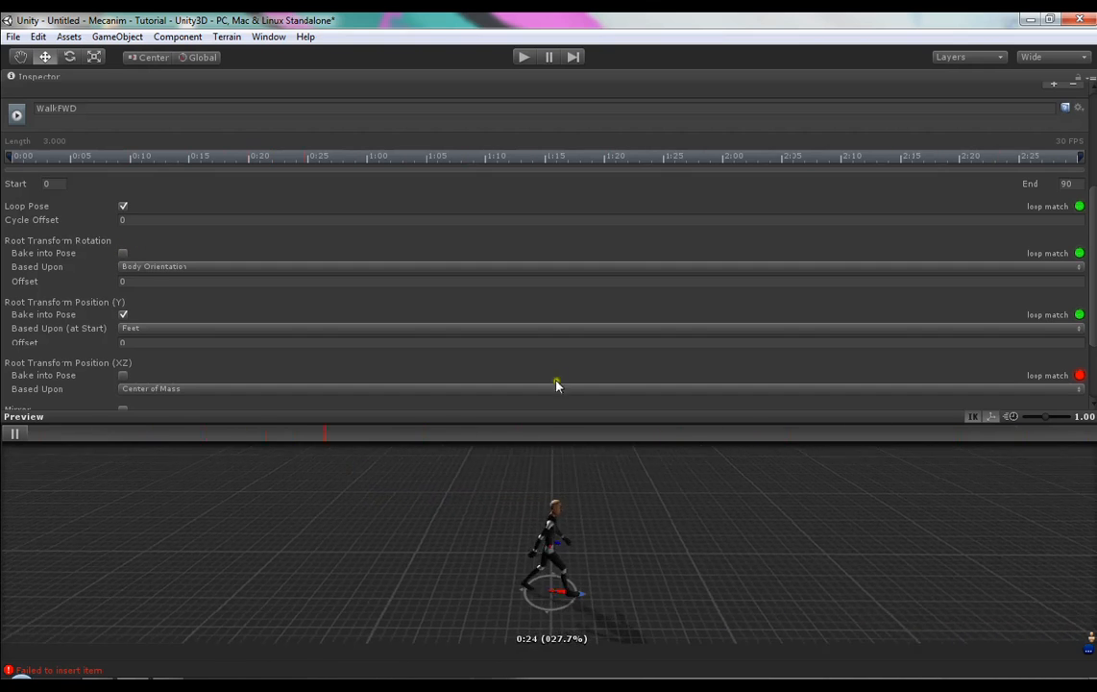
pyautogui.moveTo(707, 590); pyautogui.dragTo(585, 603)
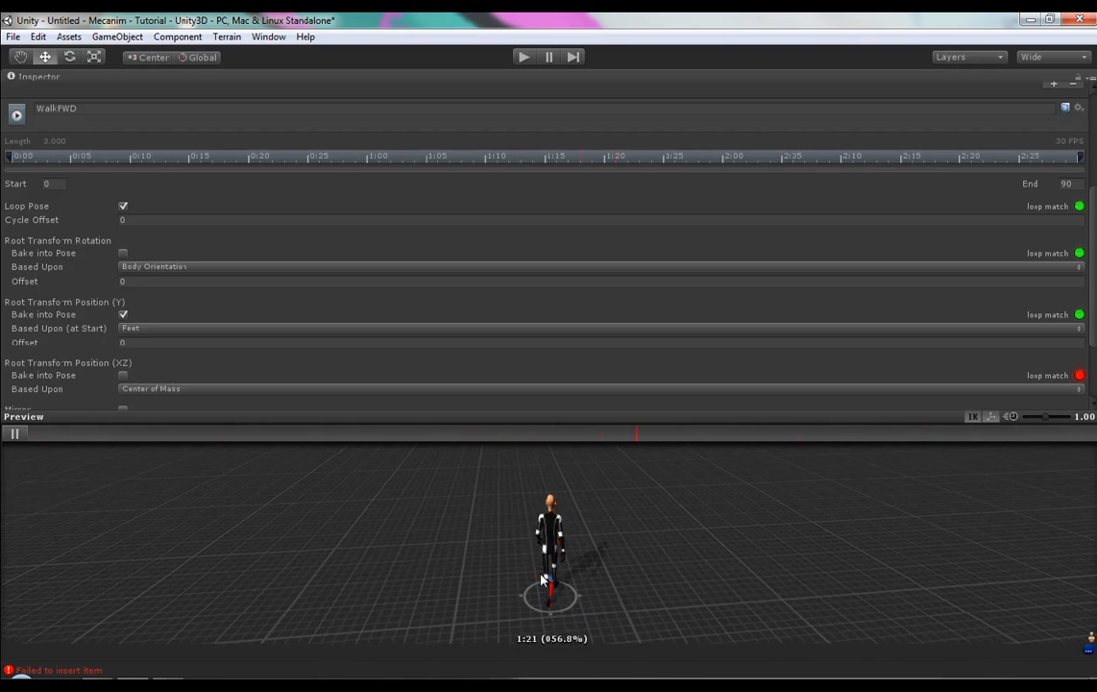
pyautogui.moveTo(542, 576); pyautogui.dragTo(539, 569)
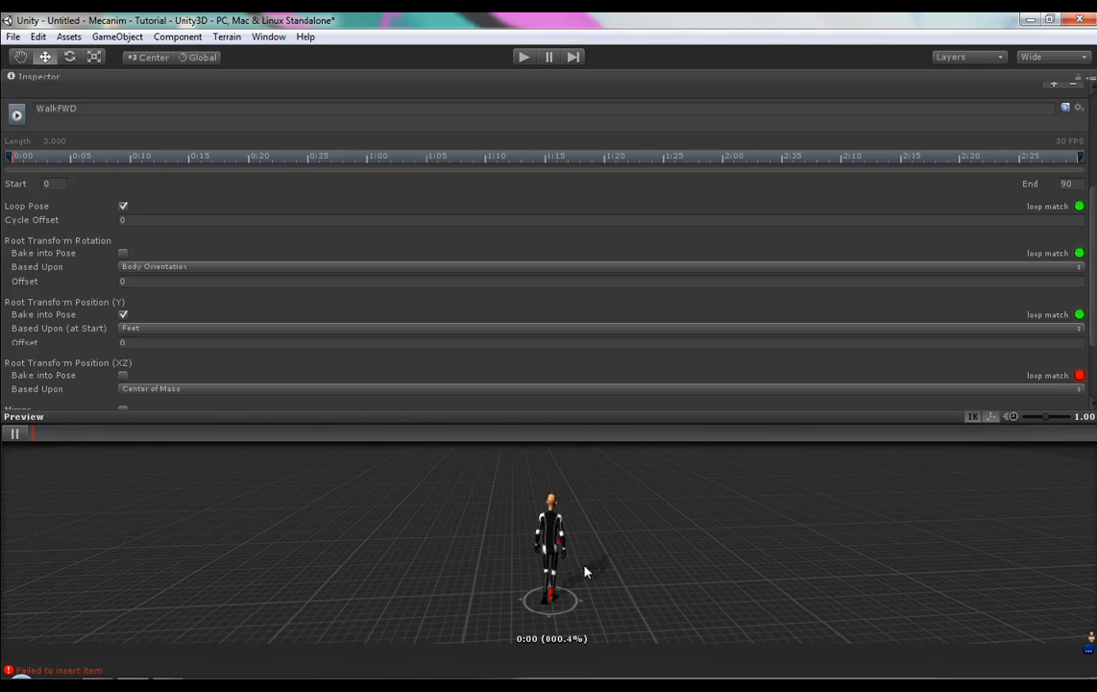
pyautogui.moveTo(602, 577)
pyautogui.keyDown('alt'); pyautogui.mouseDown()
pyautogui.moveTo(649, 581)
pyautogui.moveTo(593, 578)
pyautogui.moveTo(570, 617)
pyautogui.moveTo(600, 589)
pyautogui.mouseUp(); pyautogui.keyUp('alt')
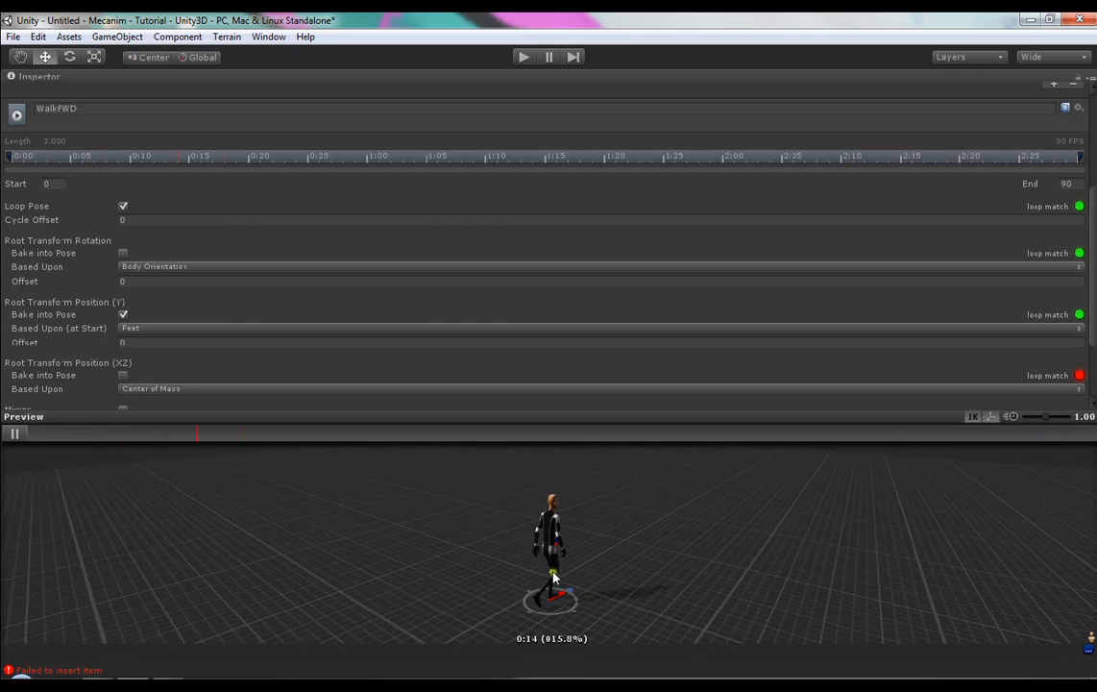
# - Re-enable Bake into Pose for the Root Transform Rotation and examine the root direction arrows in the preview
pyautogui.click(123, 253)
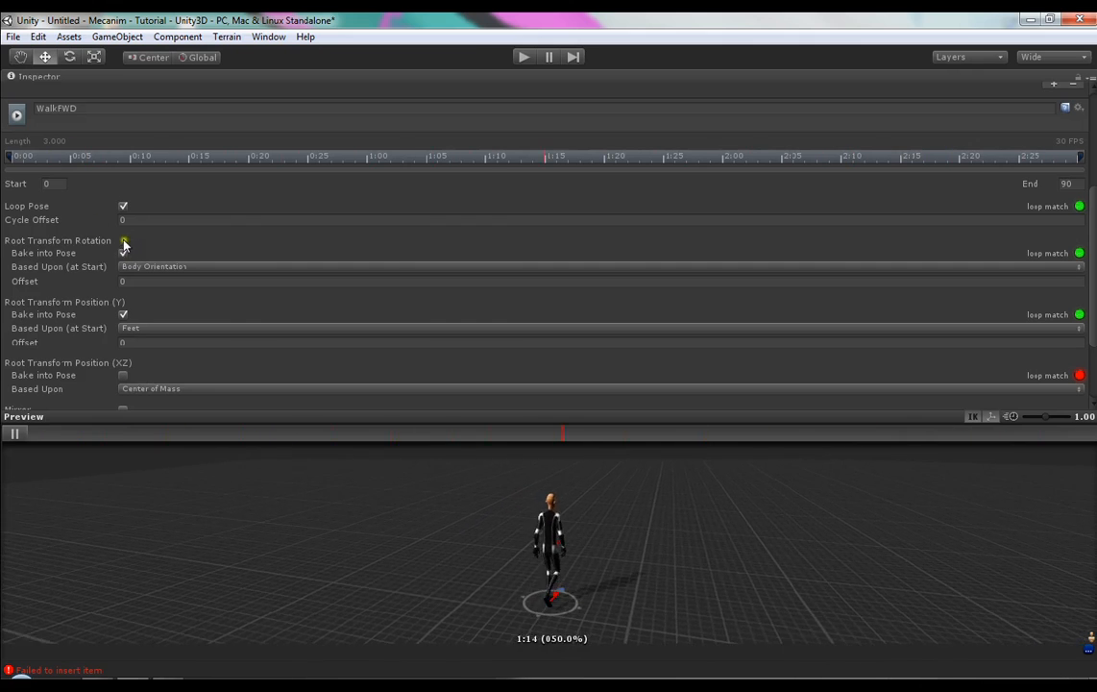
pyautogui.moveTo(428, 540); pyautogui.dragTo(649, 605)
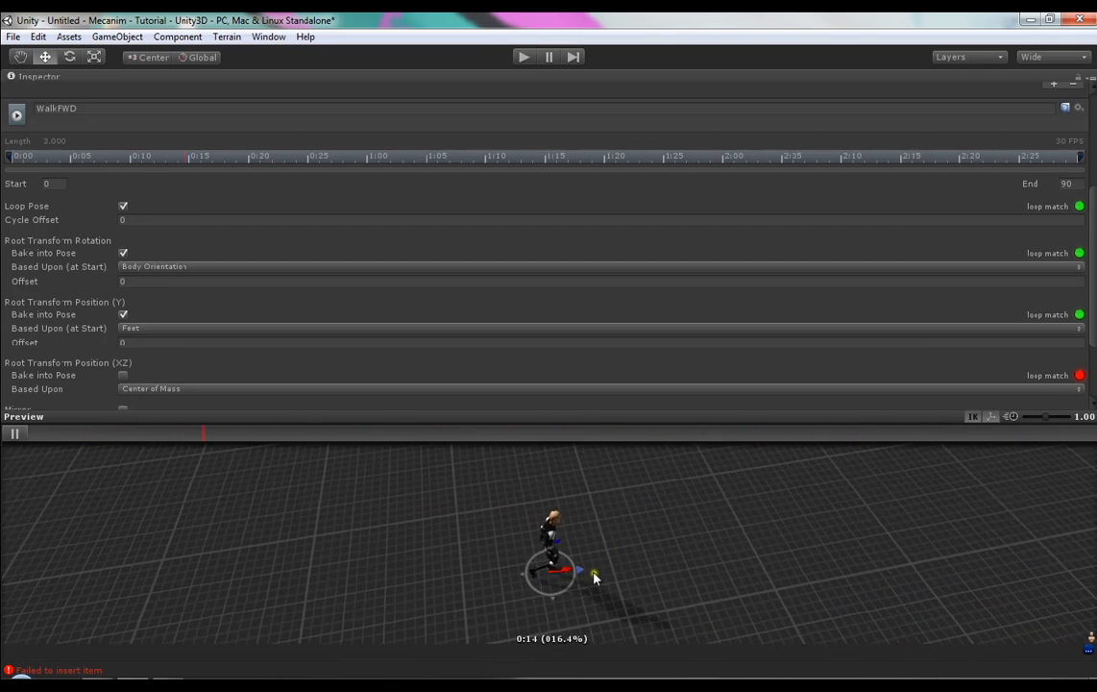
pyautogui.moveTo(592, 573); pyautogui.dragTo(490, 583)
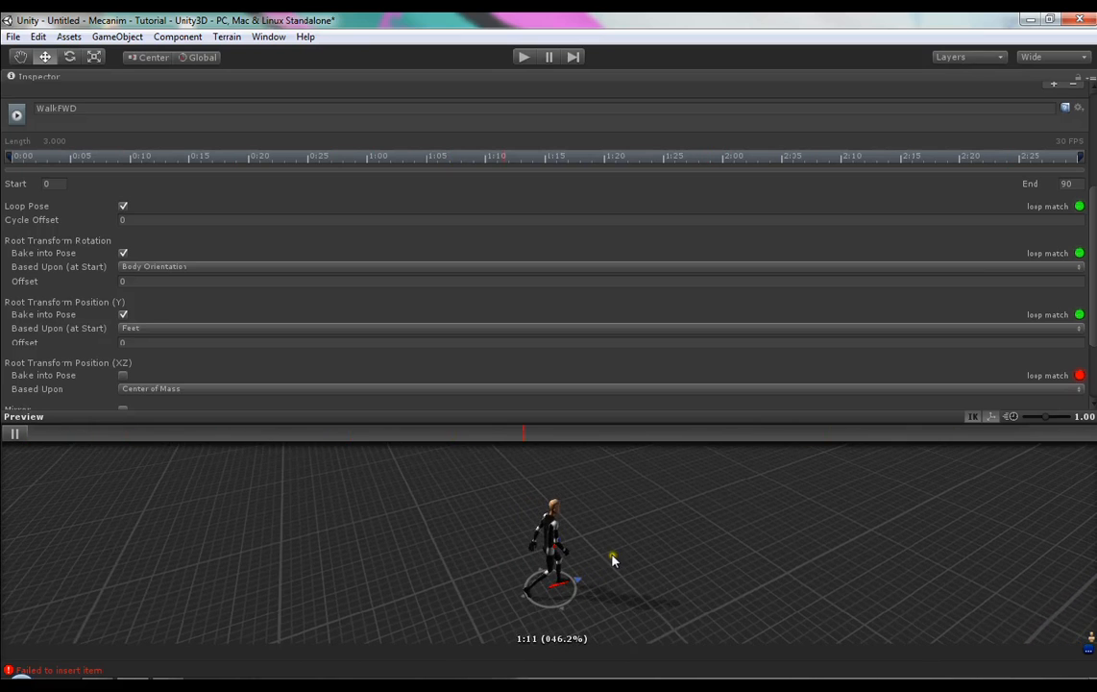
# - Compare the preview with Root Transform Rotation's Bake into Pose disabled, and enable it again
pyautogui.click(121, 252)
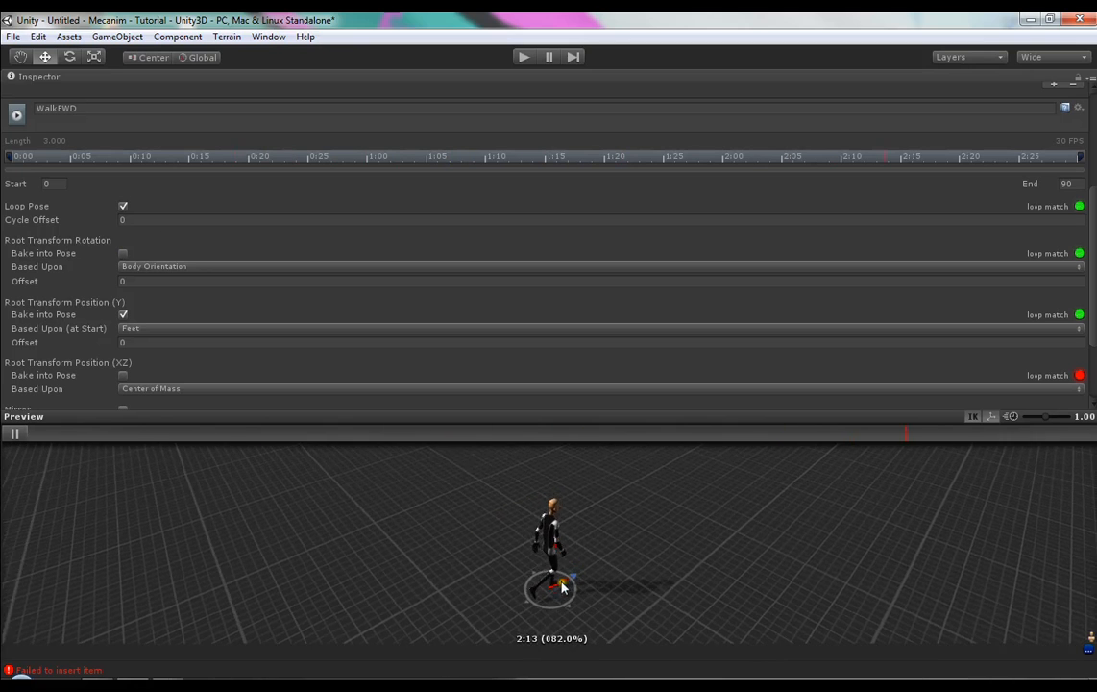
pyautogui.moveTo(562, 585); pyautogui.dragTo(585, 578)
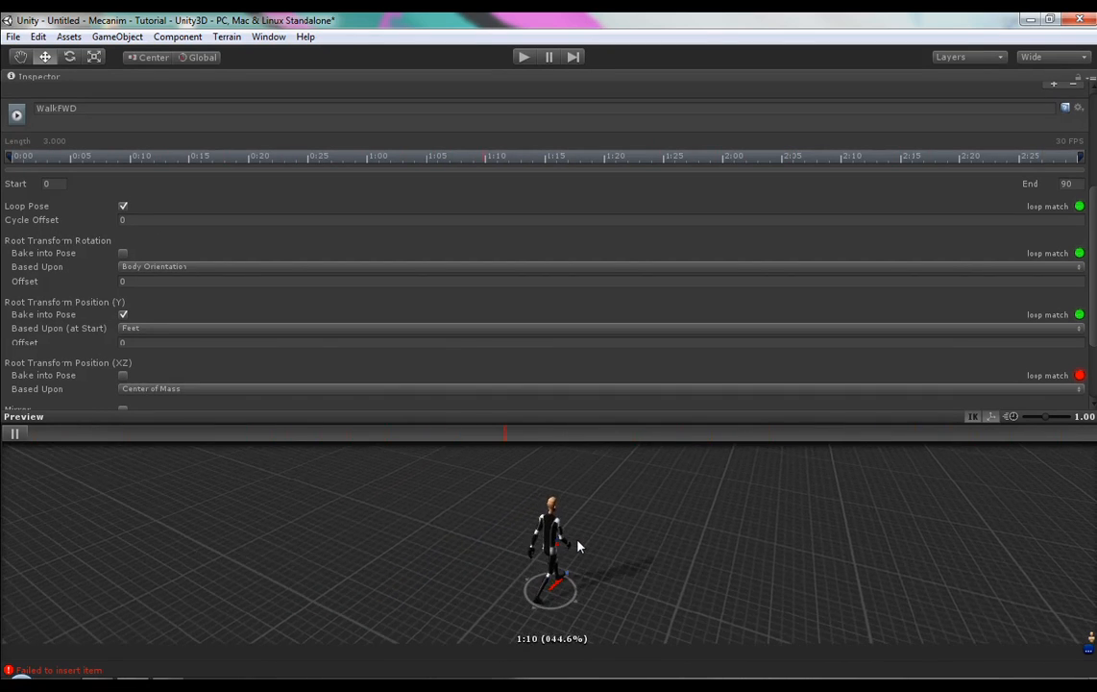
pyautogui.click(123, 253)
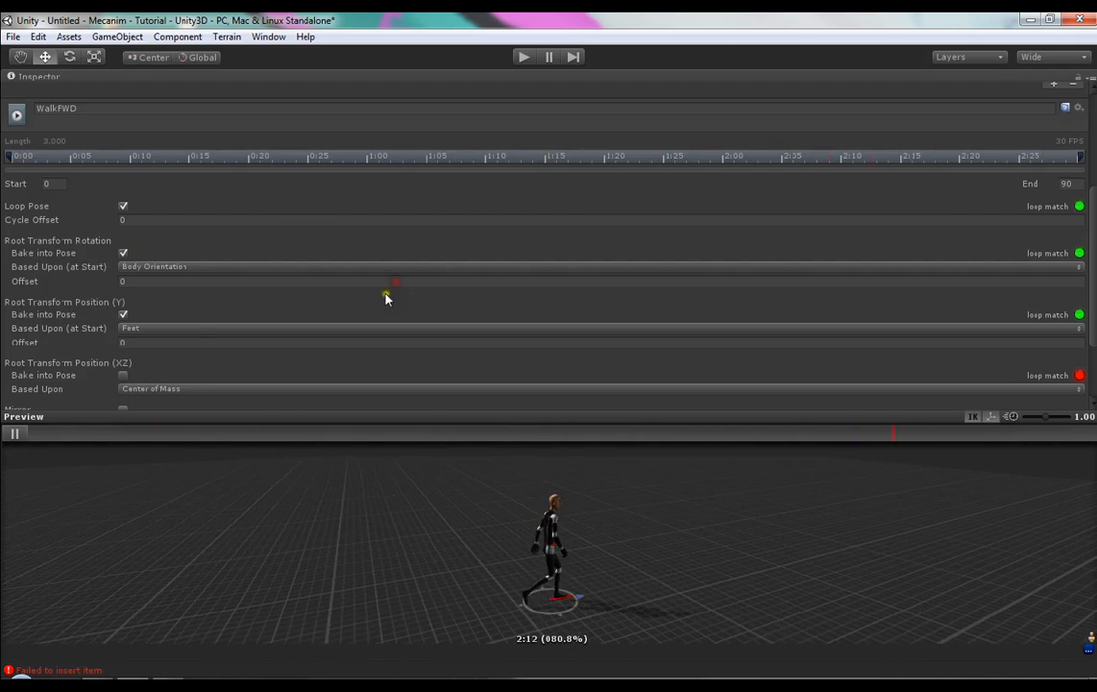
# - Try Original as the basis for the Root Transform Rotation and return it to Body Orientation
pyautogui.click(154, 267)
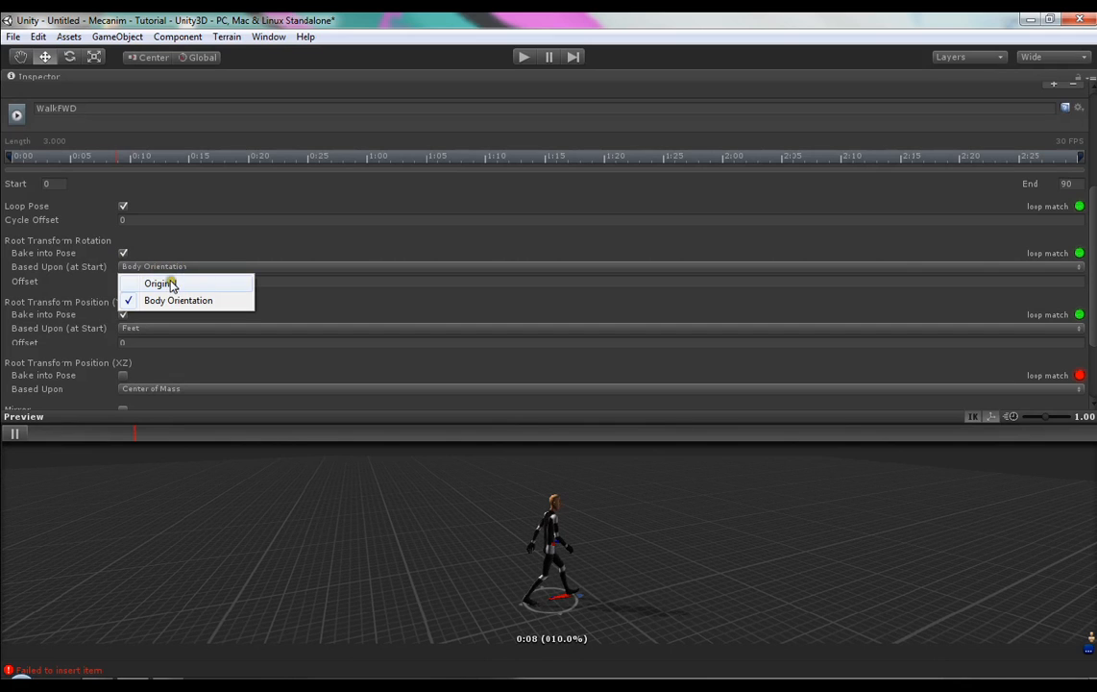
pyautogui.click(169, 301)
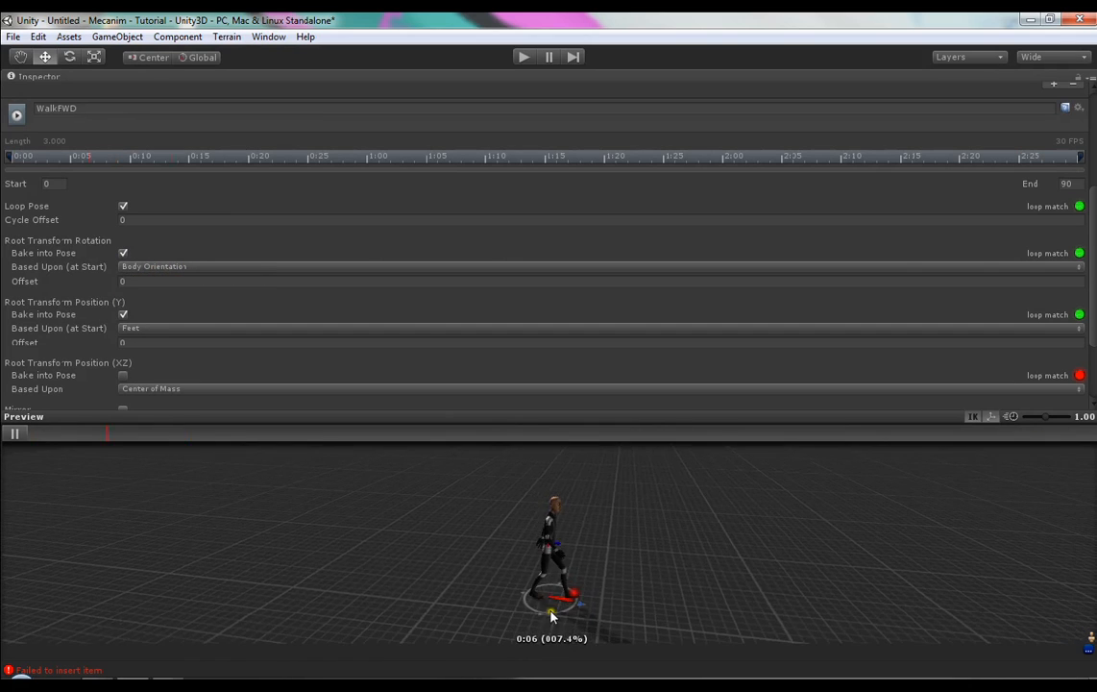
pyautogui.click(163, 267)
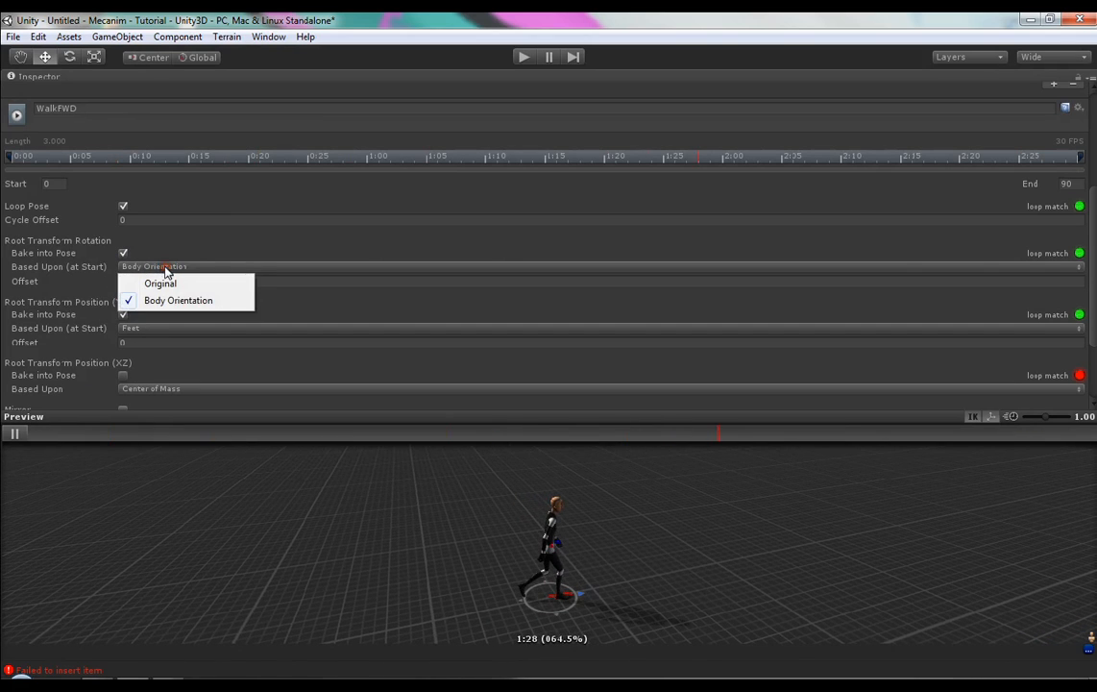
pyautogui.click(162, 284)
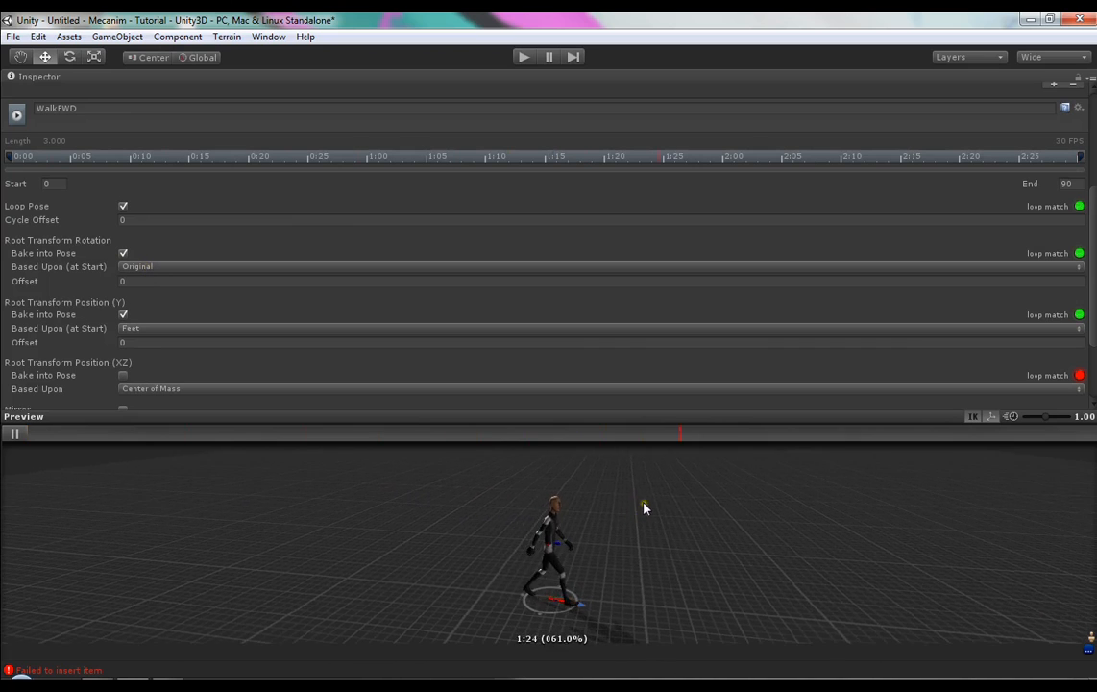
pyautogui.click(160, 267)
pyautogui.click(161, 299)
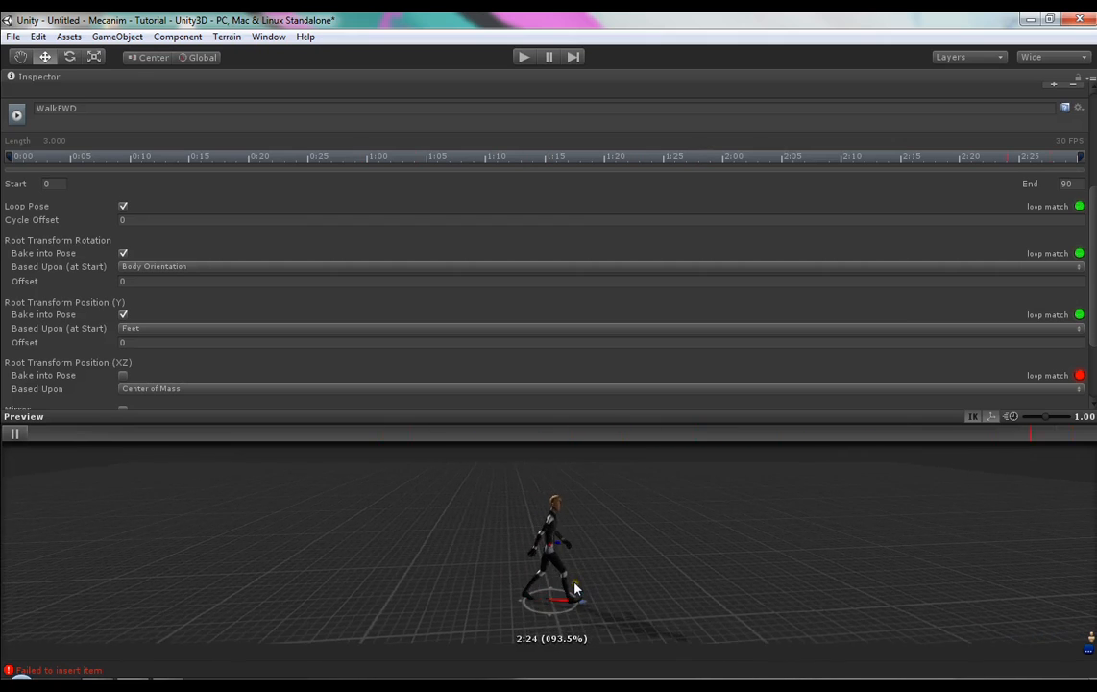
# - Base the Root Transform Rotation on Original, examine the walk from several angles, and restore Body Orientation
pyautogui.click(152, 267)
pyautogui.click(154, 282)
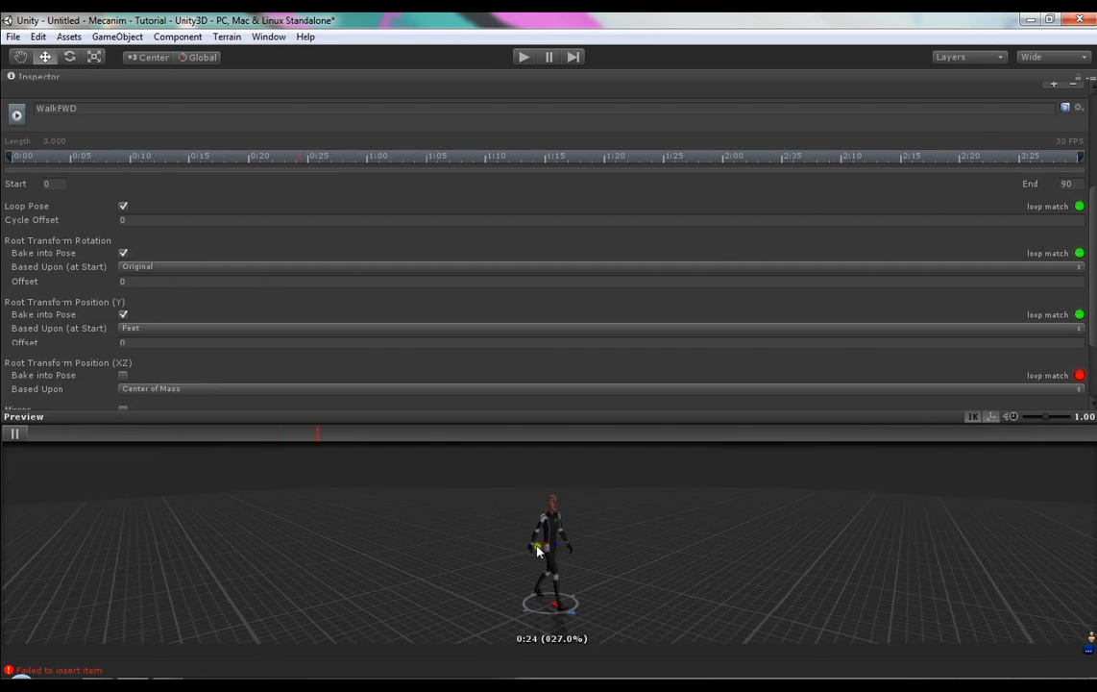
pyautogui.moveTo(553, 540)
pyautogui.mouseDown()
pyautogui.moveTo(527, 543)
pyautogui.moveTo(542, 552)
pyautogui.mouseUp()
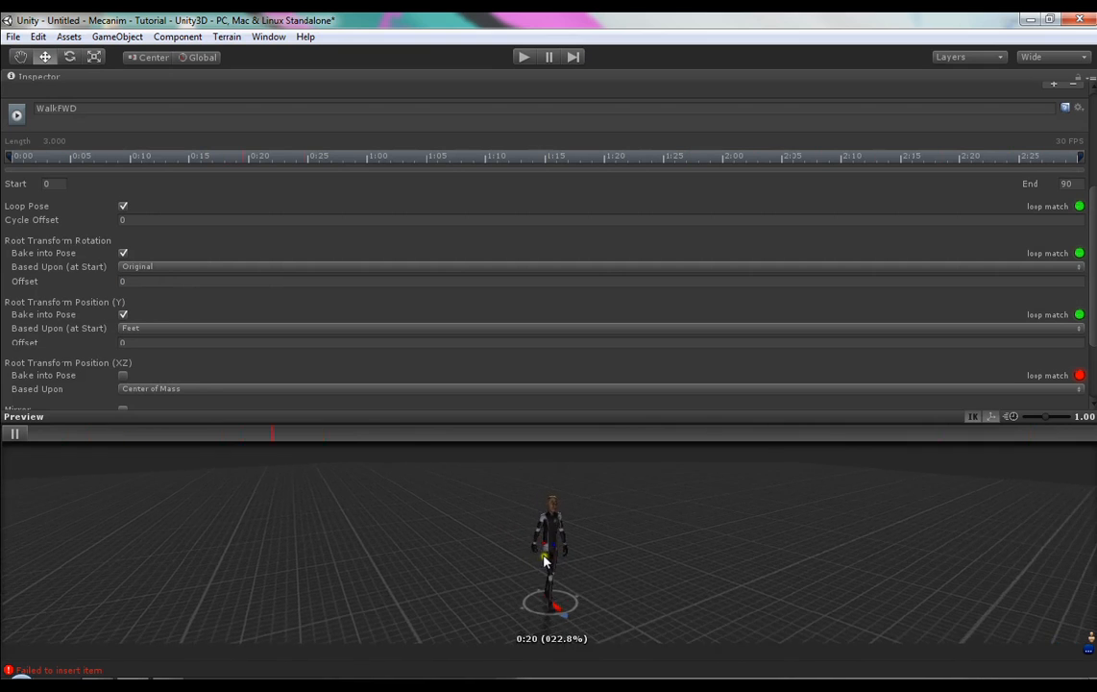
pyautogui.moveTo(548, 577); pyautogui.dragTo(542, 575)
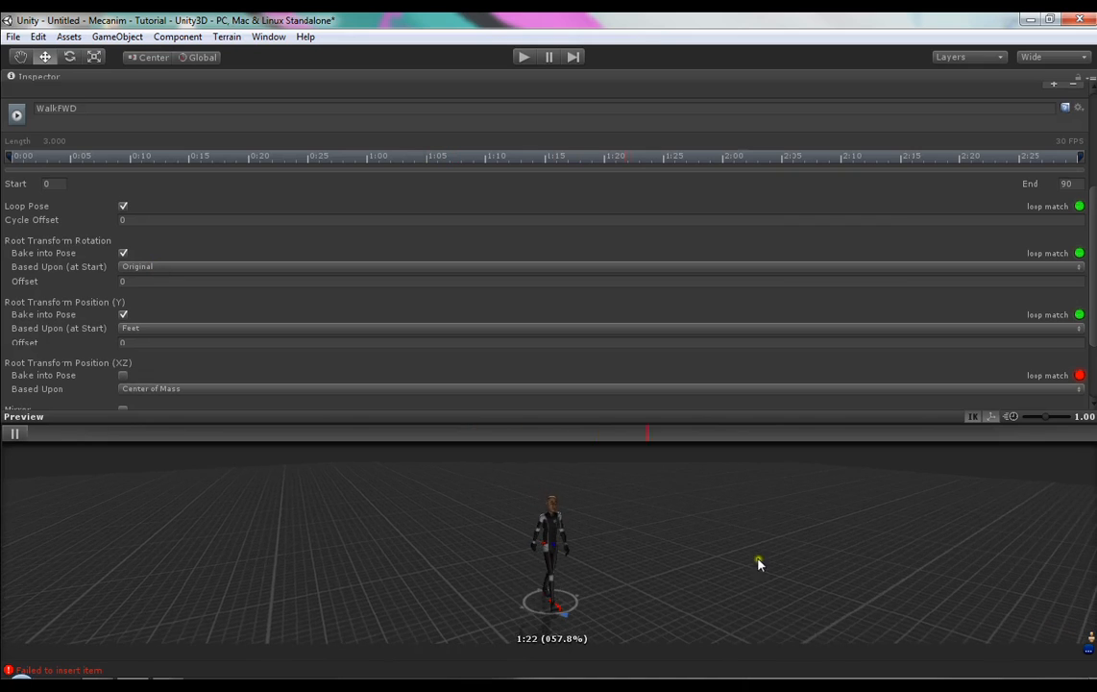
pyautogui.moveTo(565, 568); pyautogui.dragTo(510, 550)
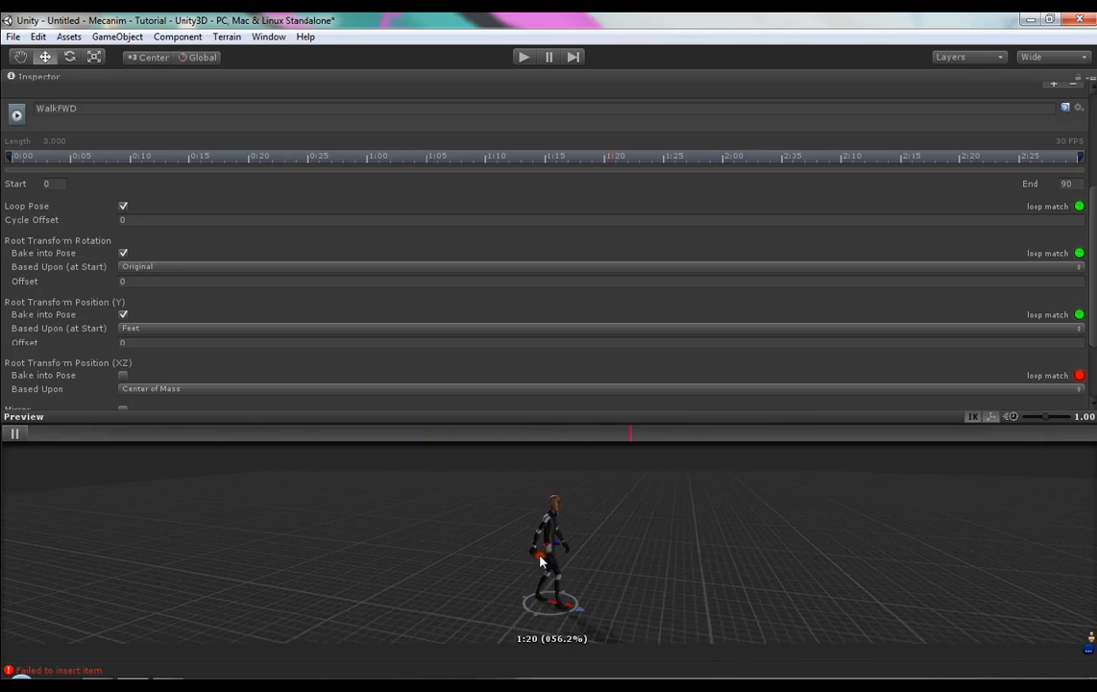
pyautogui.click(150, 268)
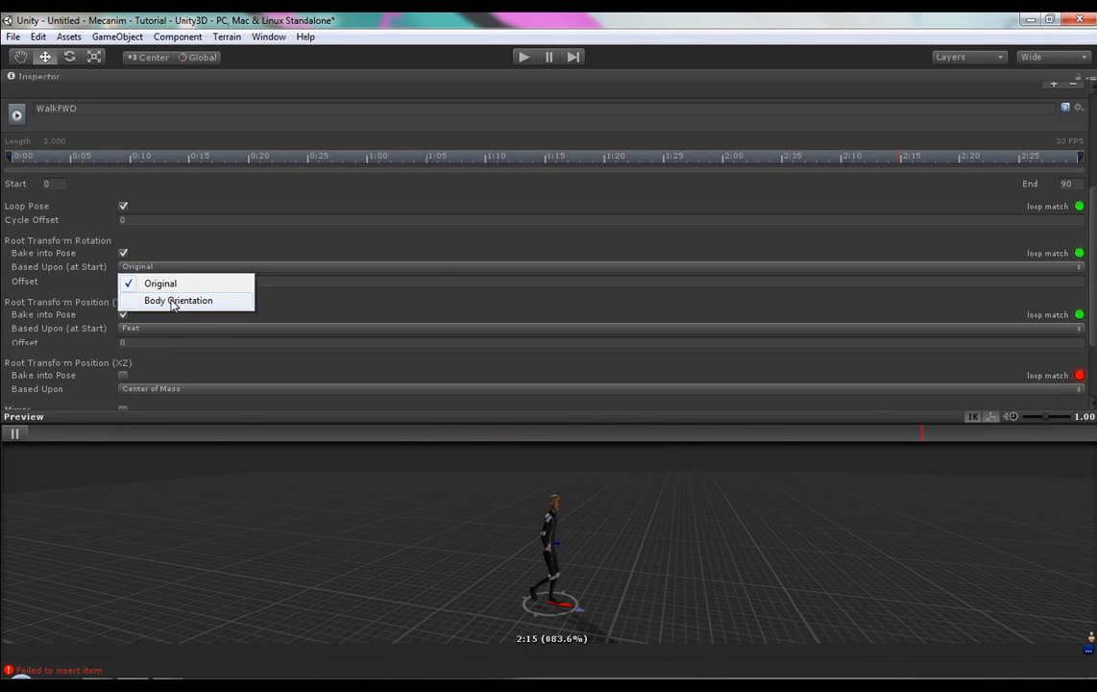
pyautogui.click(172, 301)
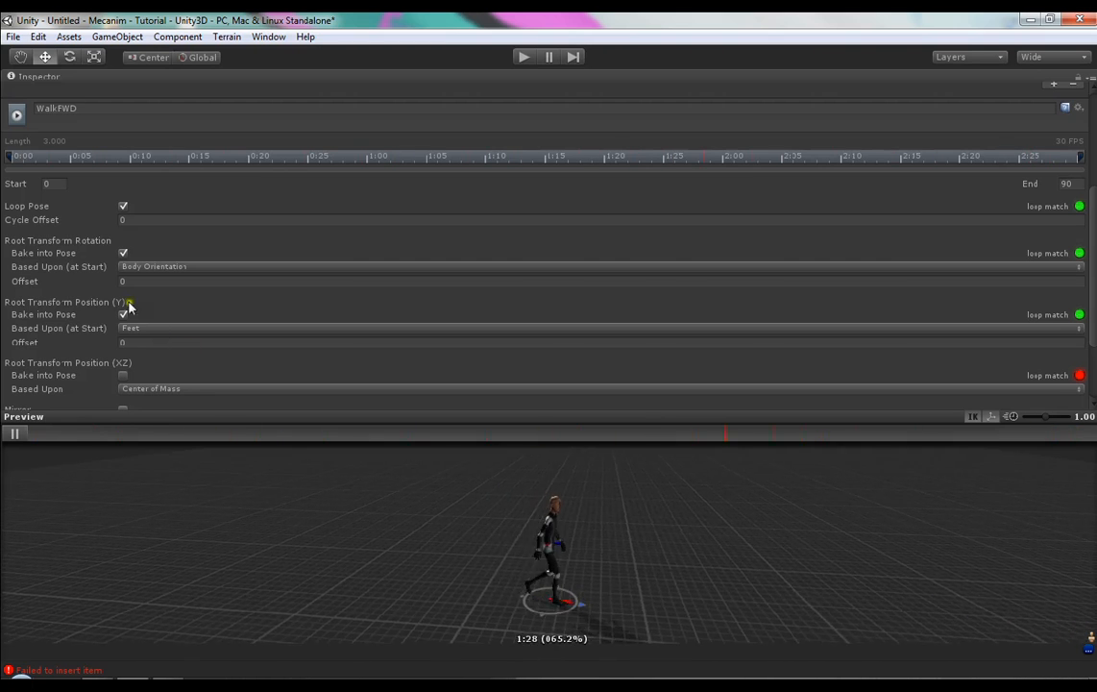
# - Try Root Transform Rotation offsets of 5 and 50 on the playing walk, and return the offset to 0
pyautogui.click(68, 280)
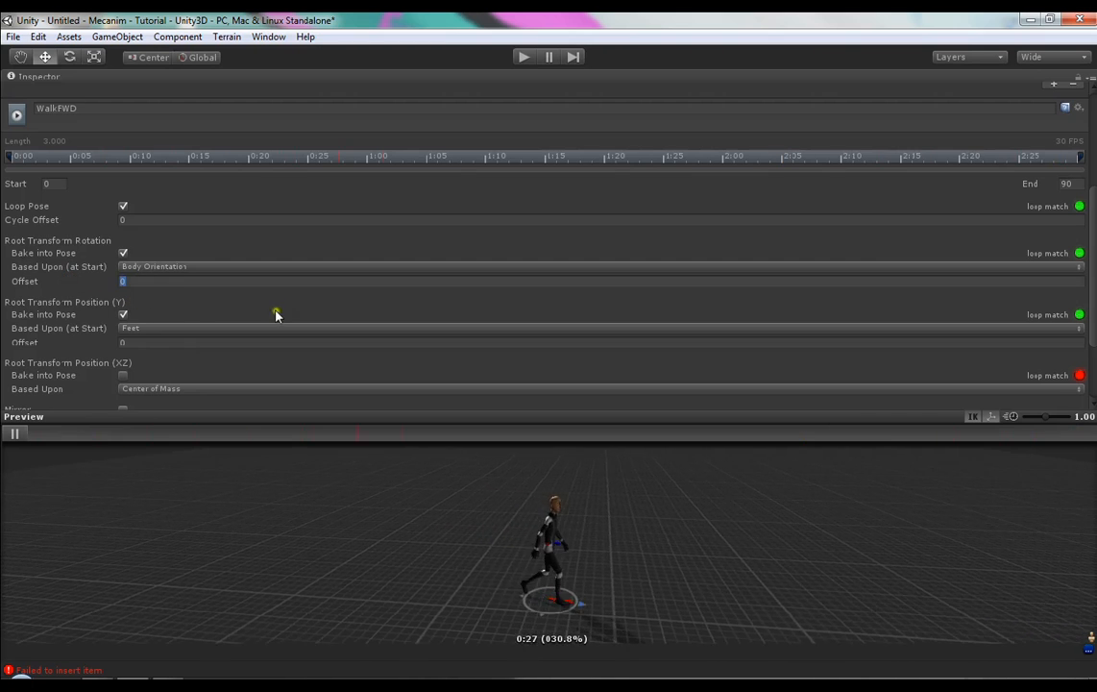
pyautogui.write('5')
pyautogui.press('Return')
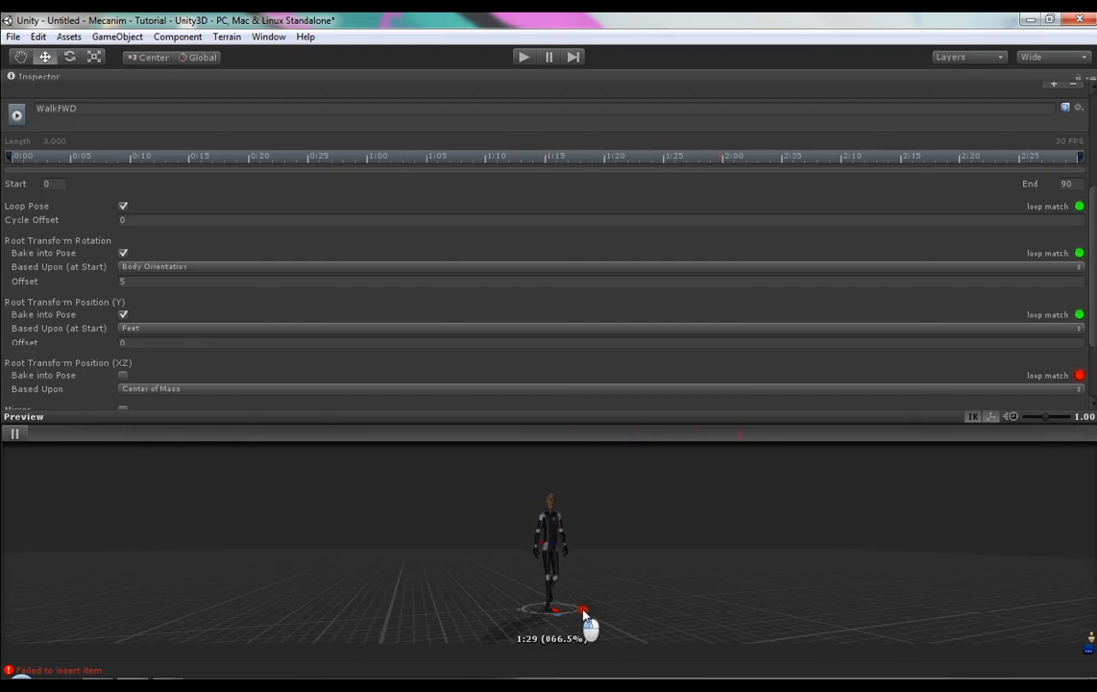
pyautogui.moveTo(556, 574); pyautogui.dragTo(583, 562)
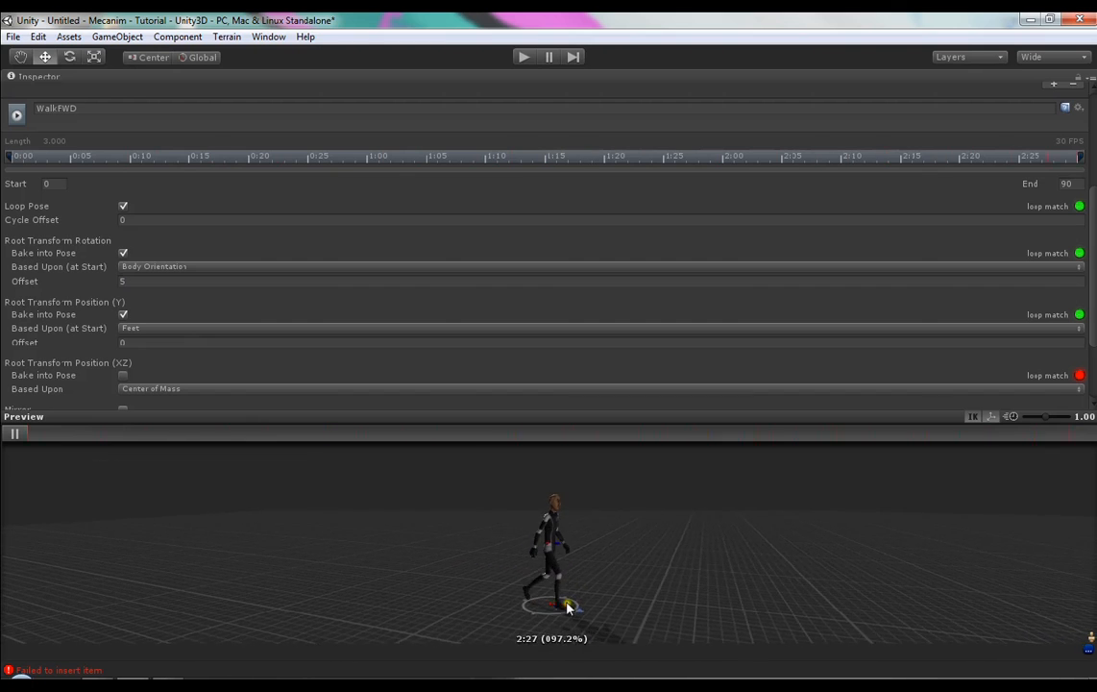
pyautogui.moveTo(550, 604); pyautogui.dragTo(596, 642)
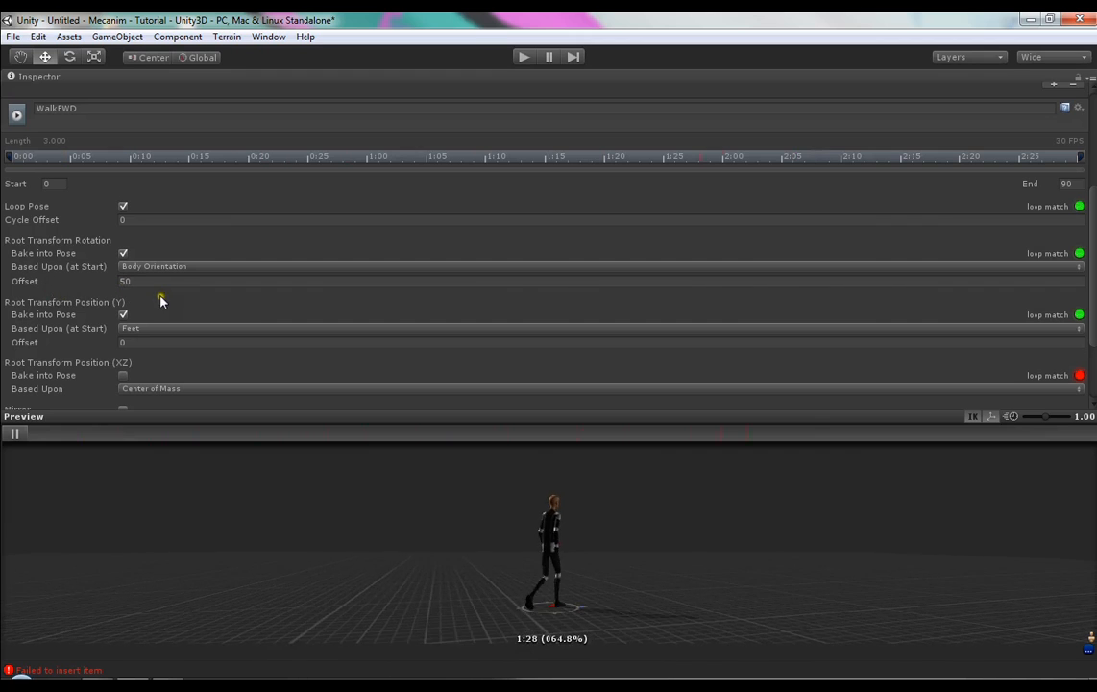
pyautogui.click(73, 284)
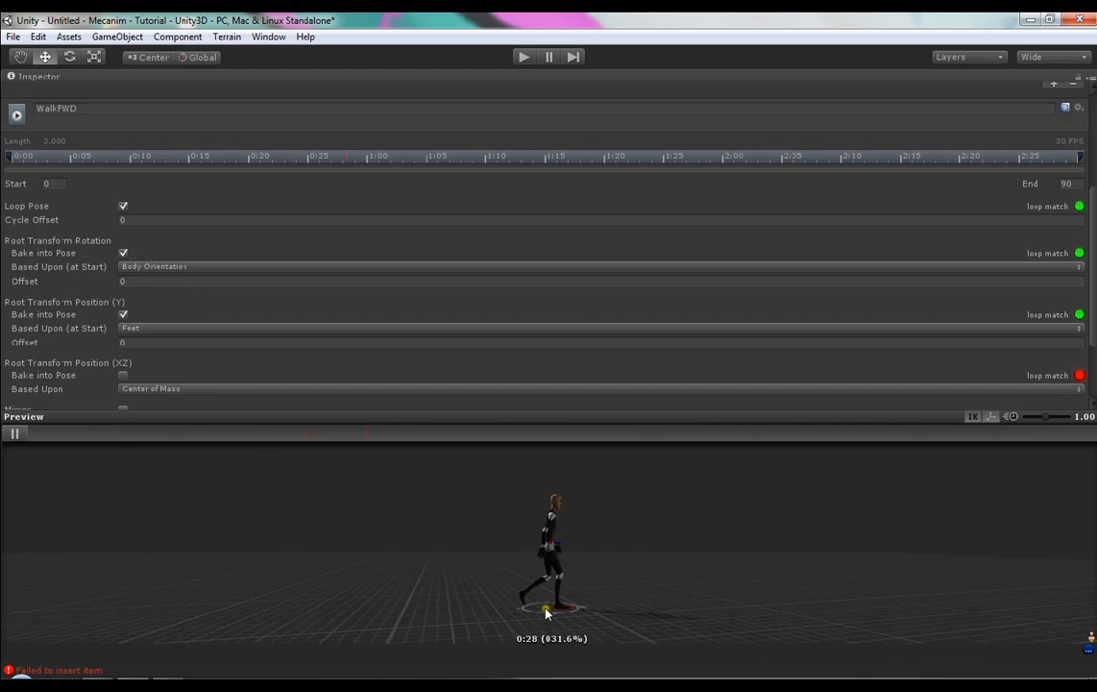
pyautogui.moveTo(559, 596)
pyautogui.mouseDown()
pyautogui.moveTo(554, 607)
pyautogui.moveTo(558, 572)
pyautogui.mouseUp()
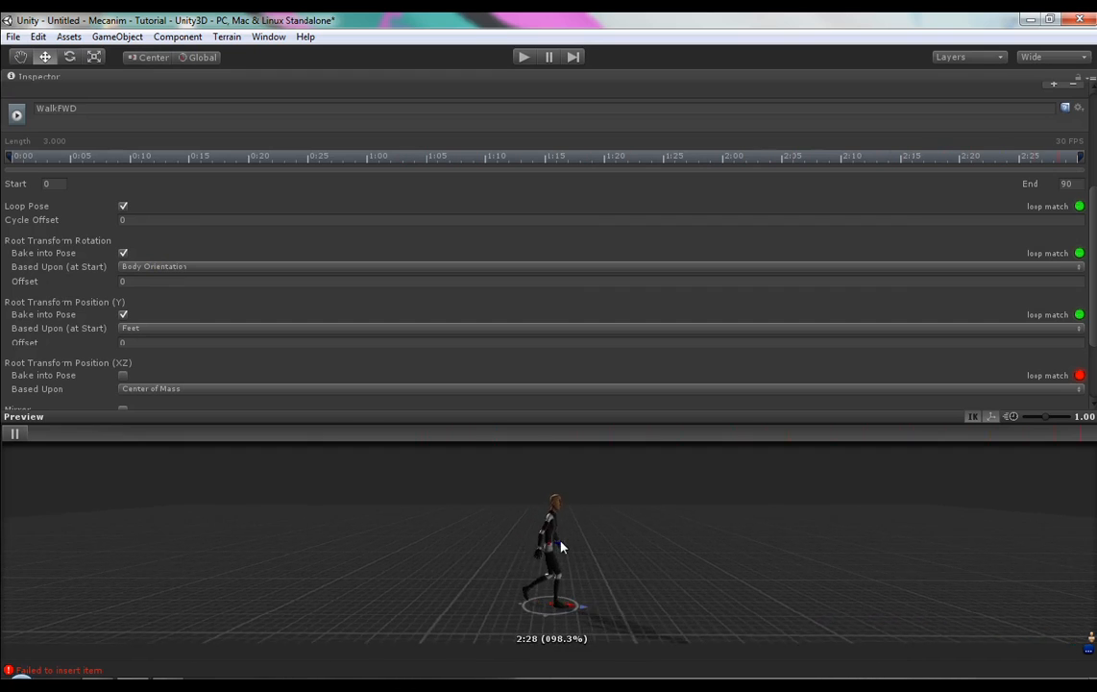
# - Shift the Root Transform Rotation offset to -6.42, examine the walk direction, and reset the offset to 0
pyautogui.click(122, 280)
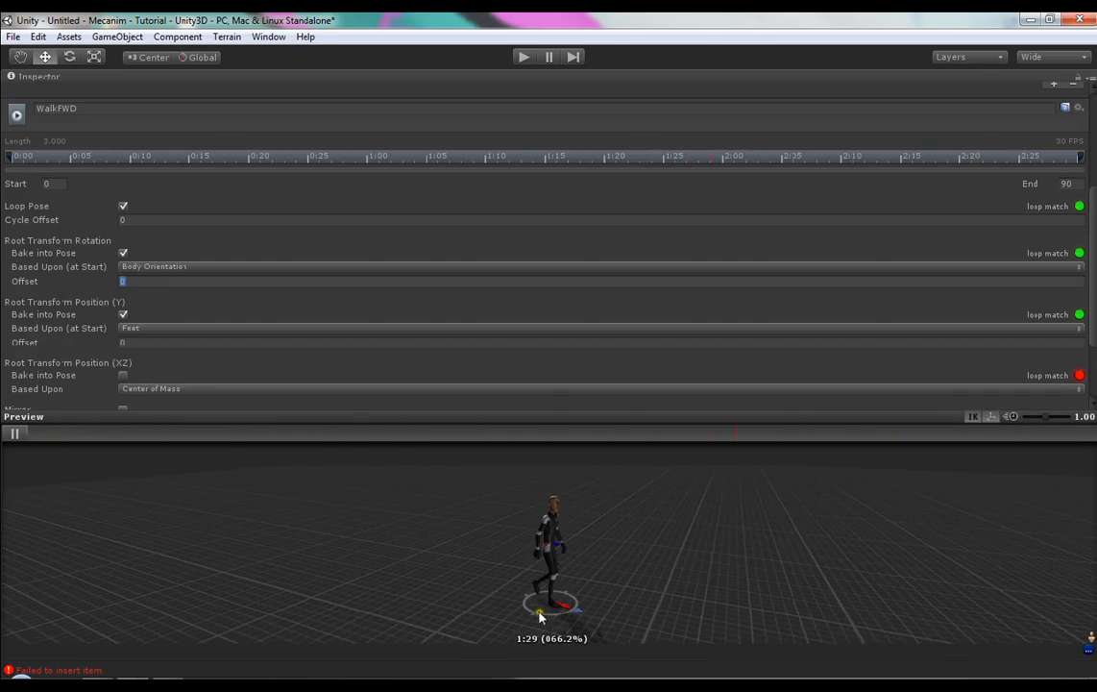
pyautogui.moveTo(480, 581); pyautogui.dragTo(499, 586)
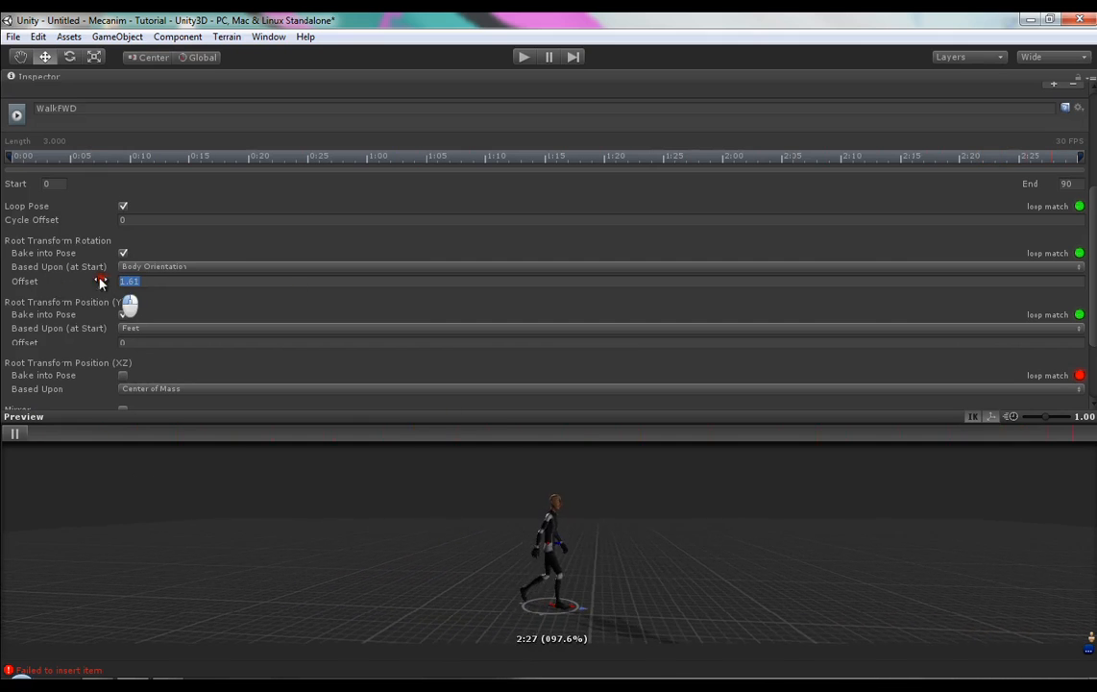
pyautogui.moveTo(100, 282); pyautogui.dragTo(1053, 285)
pyautogui.moveTo(928, 288); pyautogui.dragTo(982, 287)
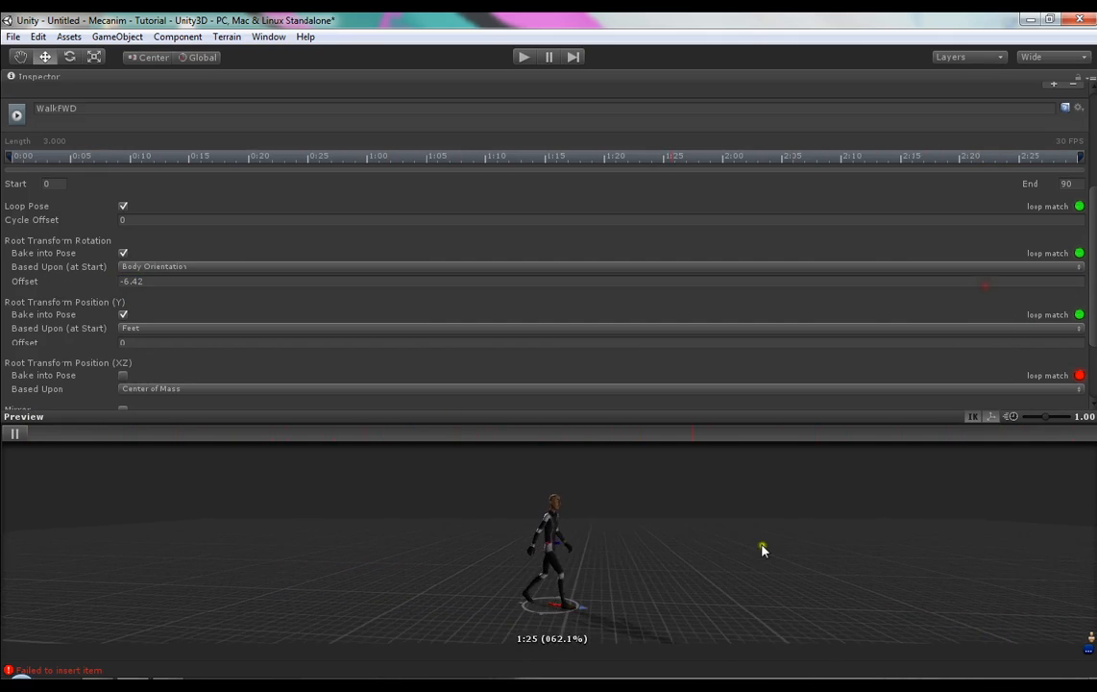
pyautogui.moveTo(704, 581); pyautogui.dragTo(605, 574)
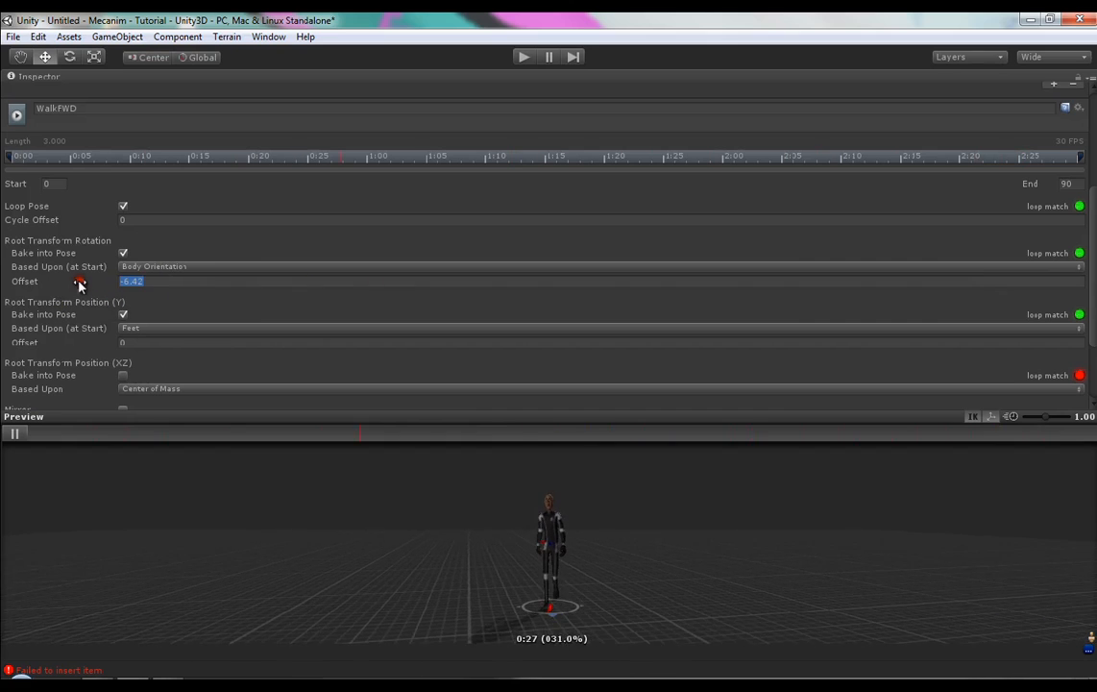
pyautogui.write('0')
pyautogui.press('Return')
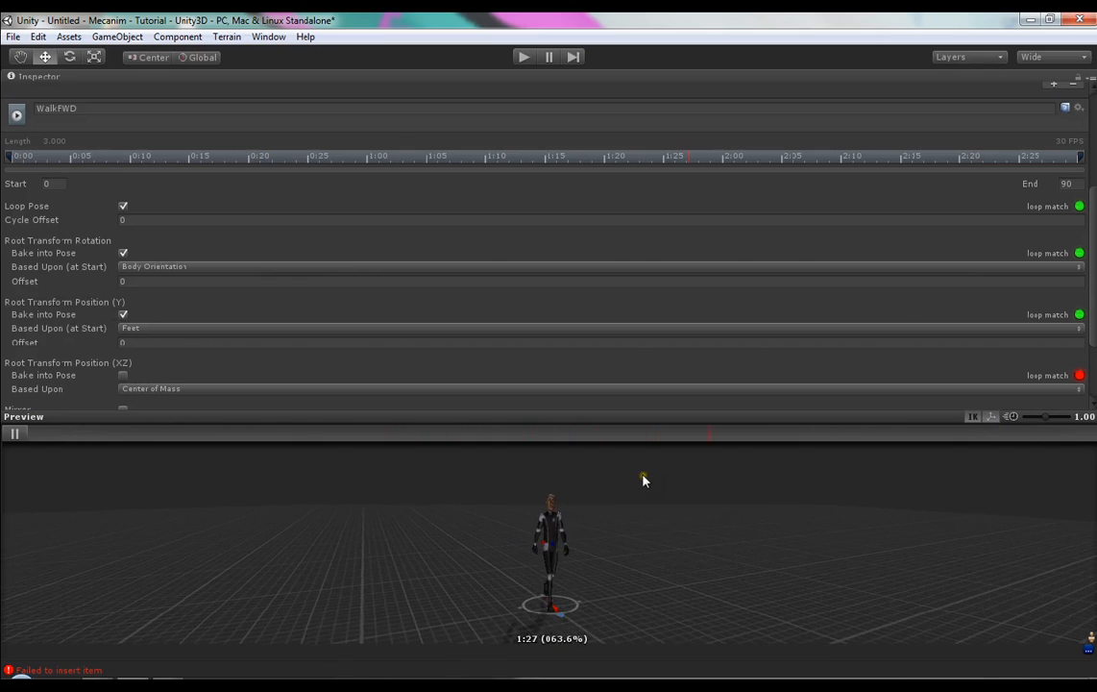
pyautogui.hotkey('shift', 'space')
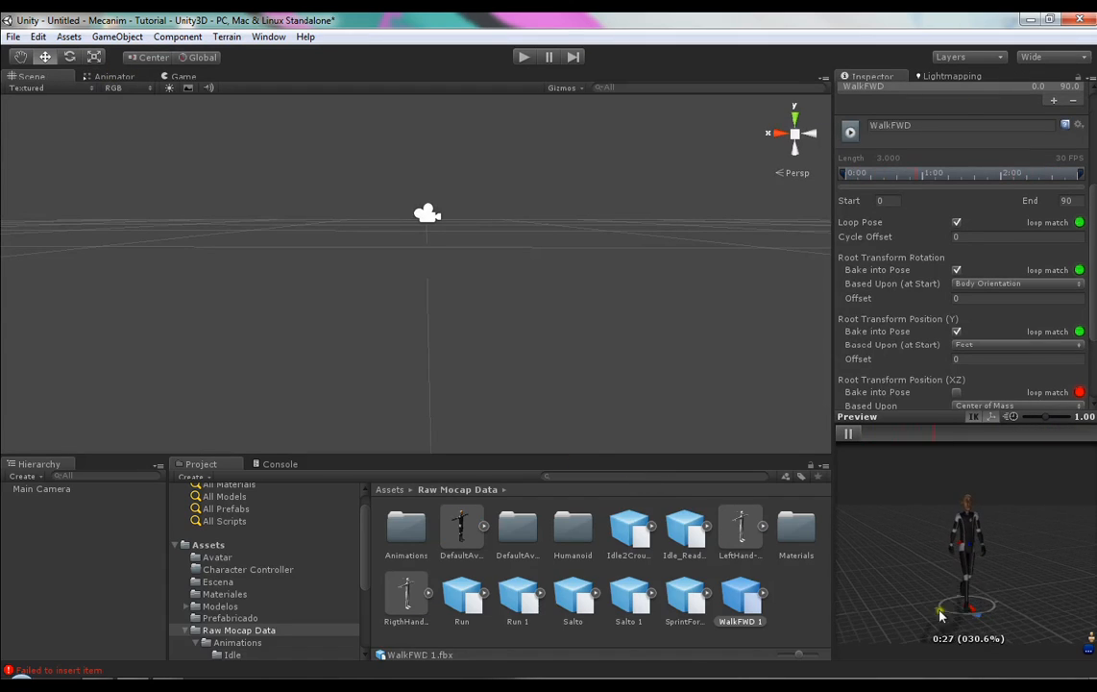
pyautogui.hotkey('shift', 'space')
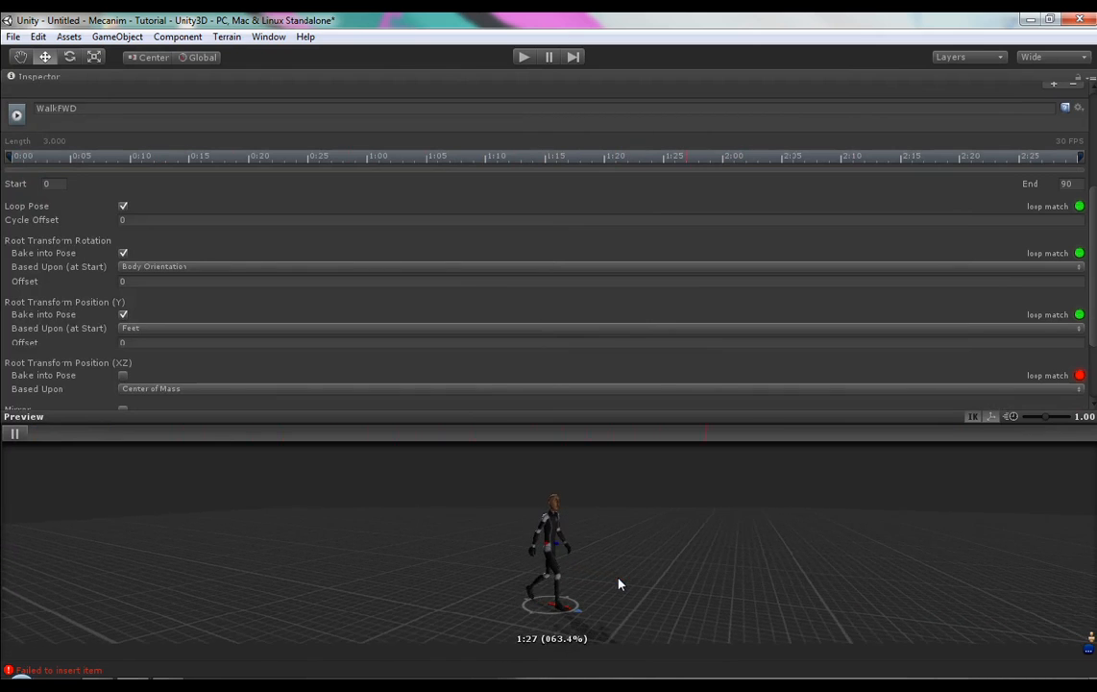
# - Turn off Bake into Pose for Root Transform Position (Y), try Original as its basis, and switch the basis to Center of Mass
pyautogui.scroll(-3, 1093, 361)
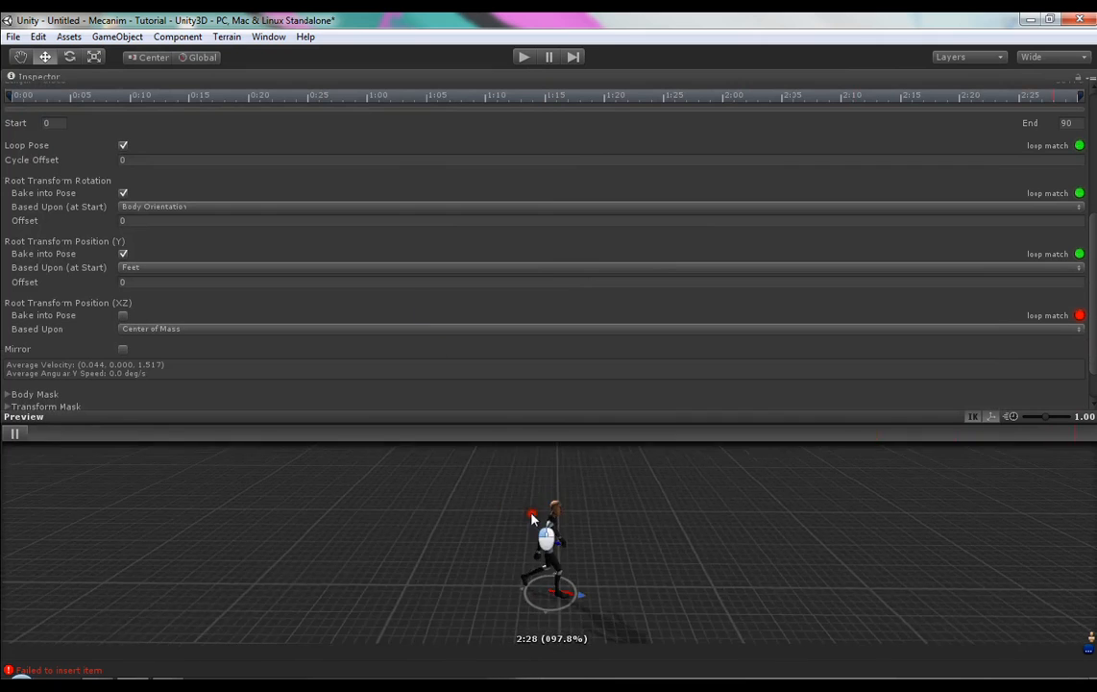
pyautogui.moveTo(534, 520); pyautogui.dragTo(514, 470)
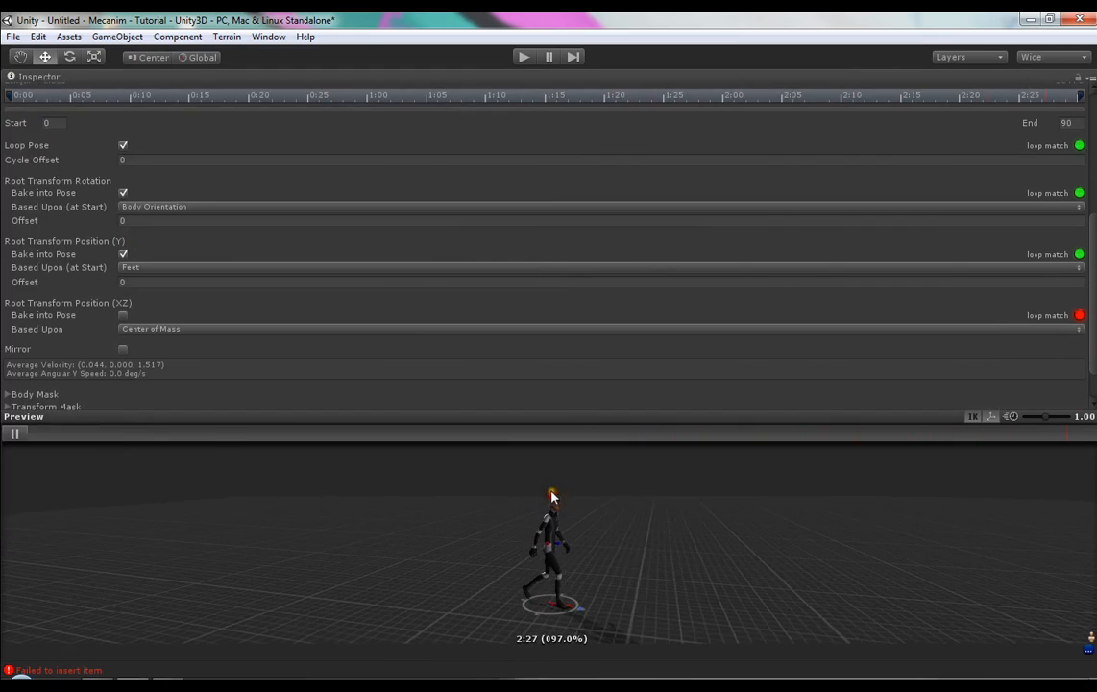
pyautogui.click(123, 253)
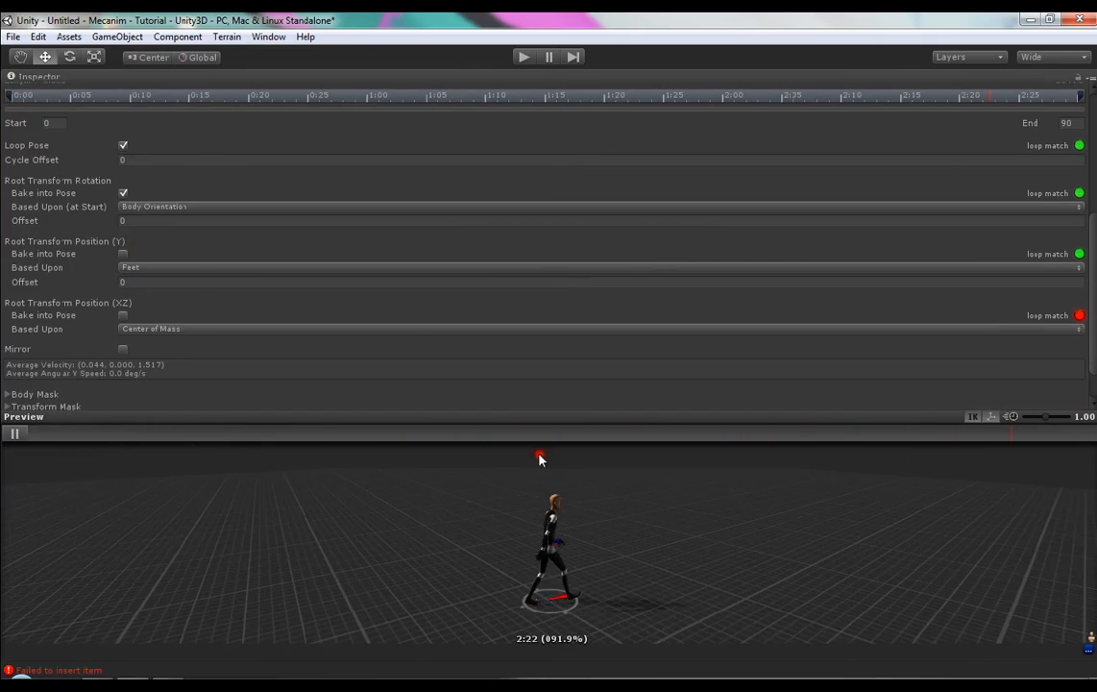
pyautogui.click(190, 267)
pyautogui.click(183, 284)
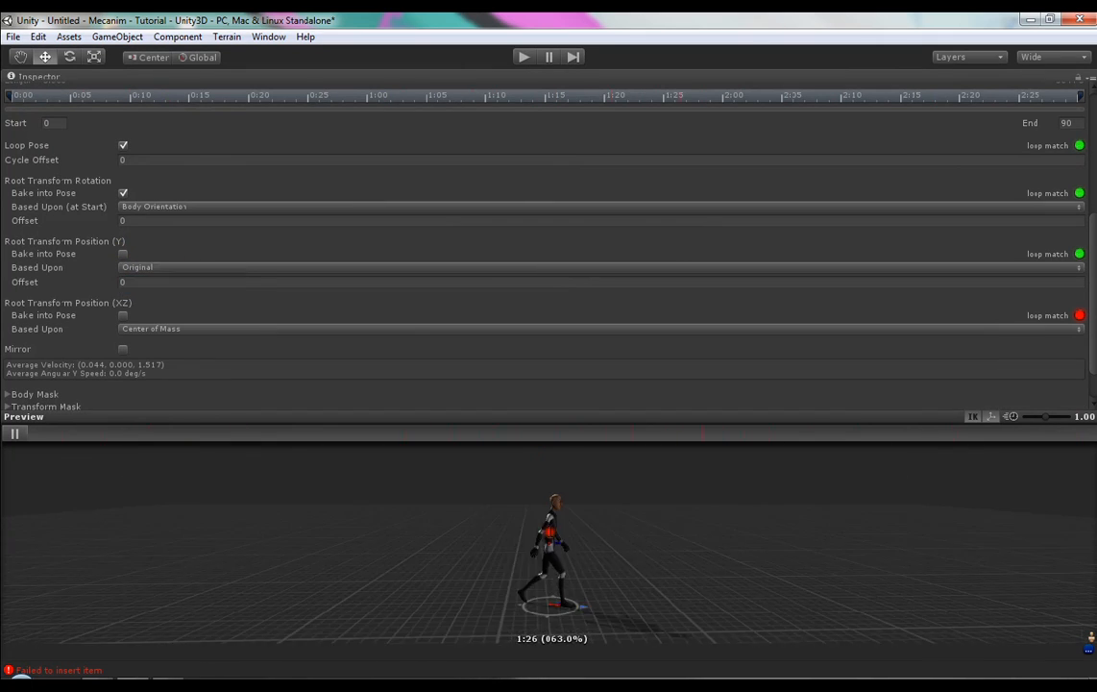
pyautogui.click(176, 266)
pyautogui.click(157, 301)
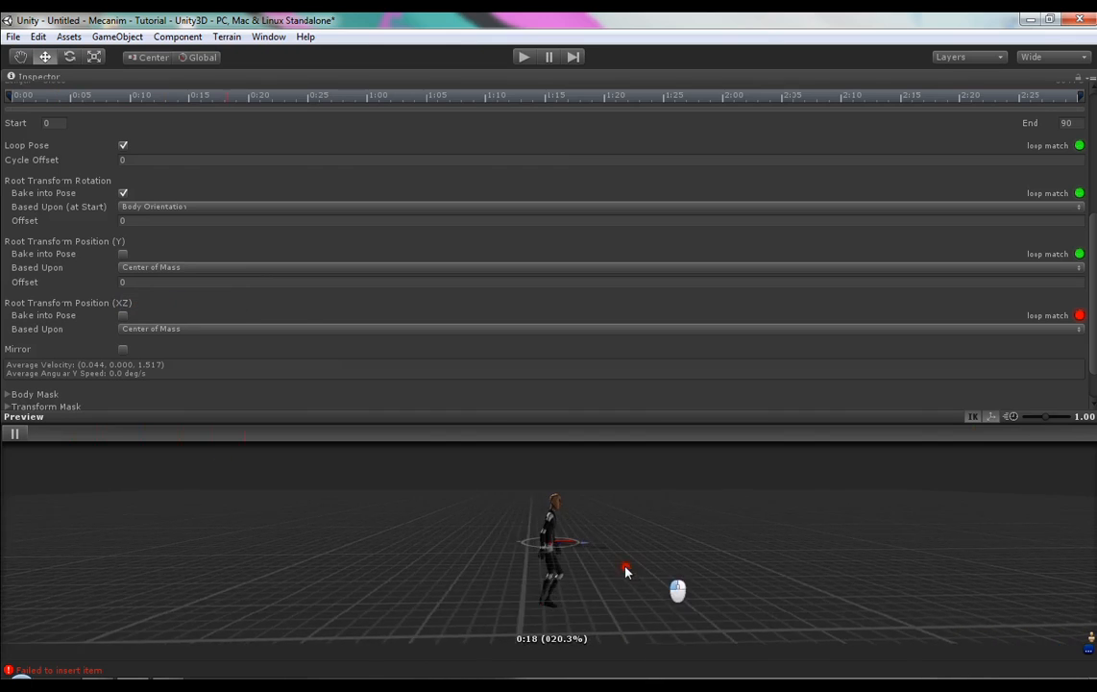
# - Examine from several angles how the root reference sits on the walking character with Position (Y) based on Center of Mass
pyautogui.moveTo(563, 530); pyautogui.dragTo(553, 568)
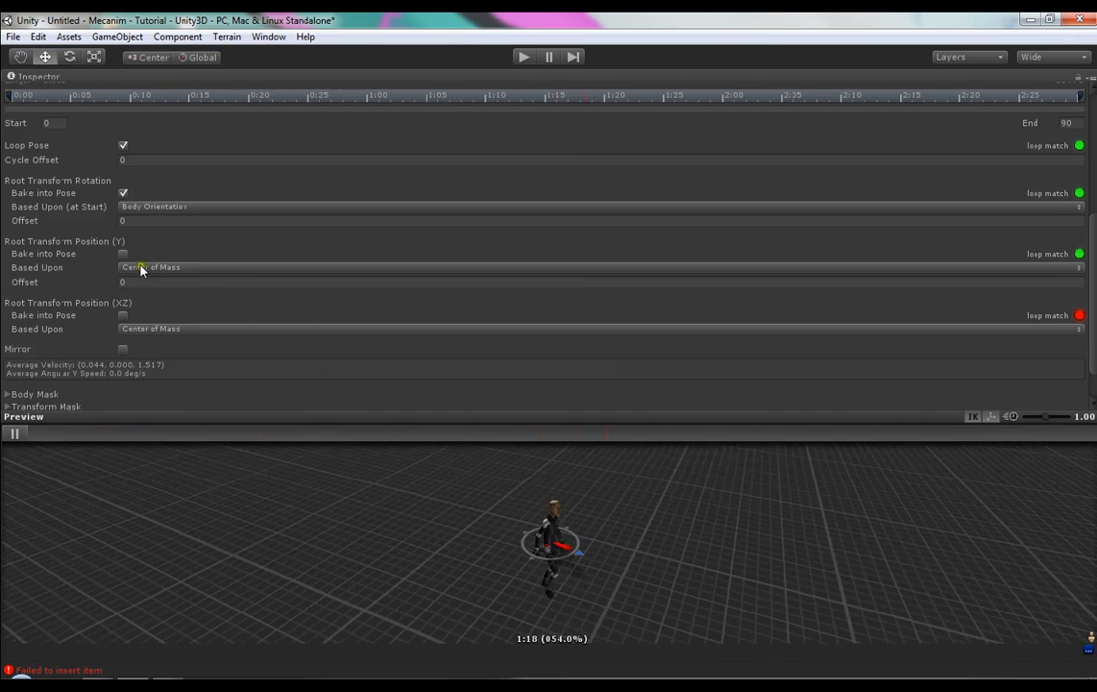
pyautogui.click(177, 268)
pyautogui.click(591, 559)
pyautogui.moveTo(605, 579); pyautogui.dragTo(509, 564)
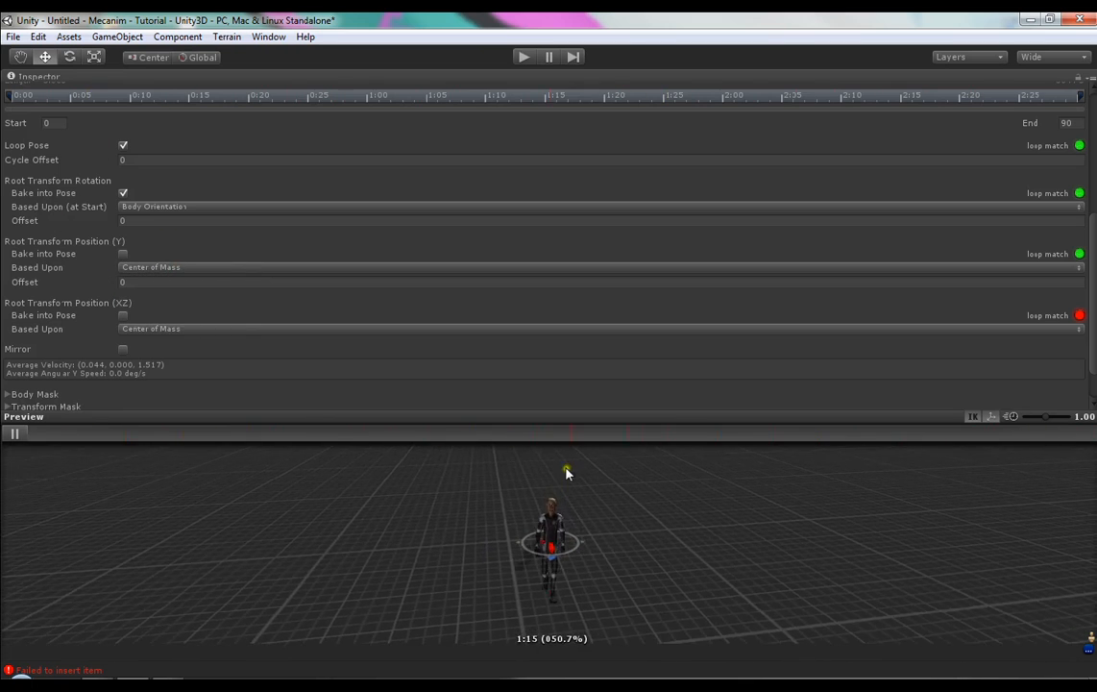
pyautogui.moveTo(561, 565); pyautogui.dragTo(678, 544)
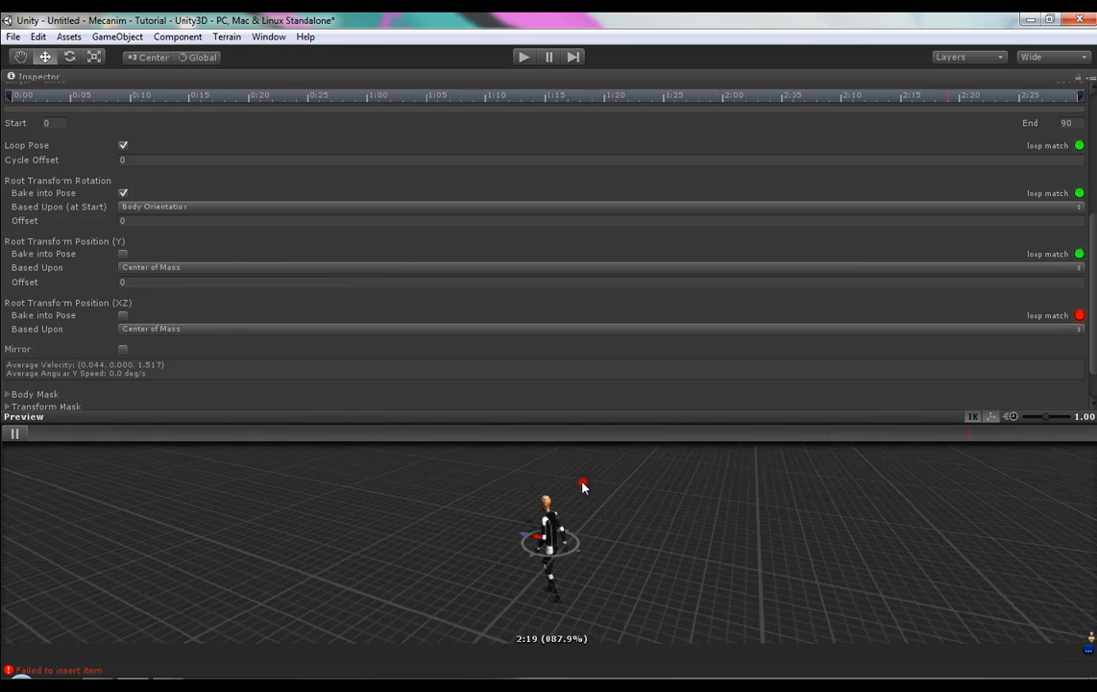
pyautogui.moveTo(697, 515); pyautogui.dragTo(784, 523)
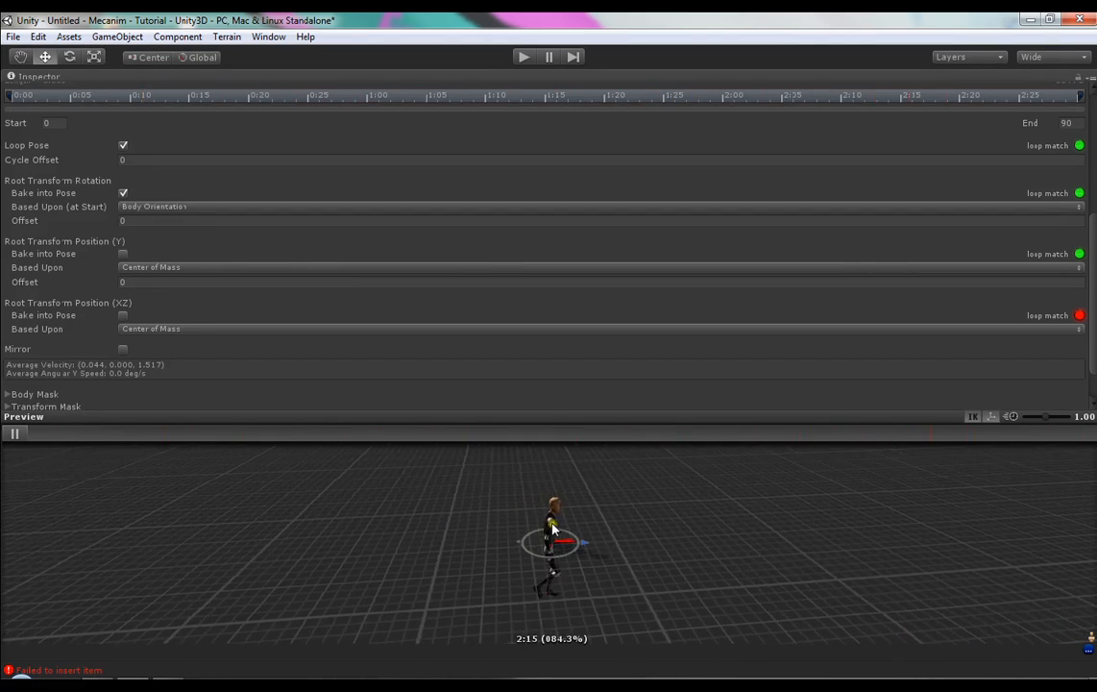
pyautogui.moveTo(613, 552); pyautogui.dragTo(556, 510)
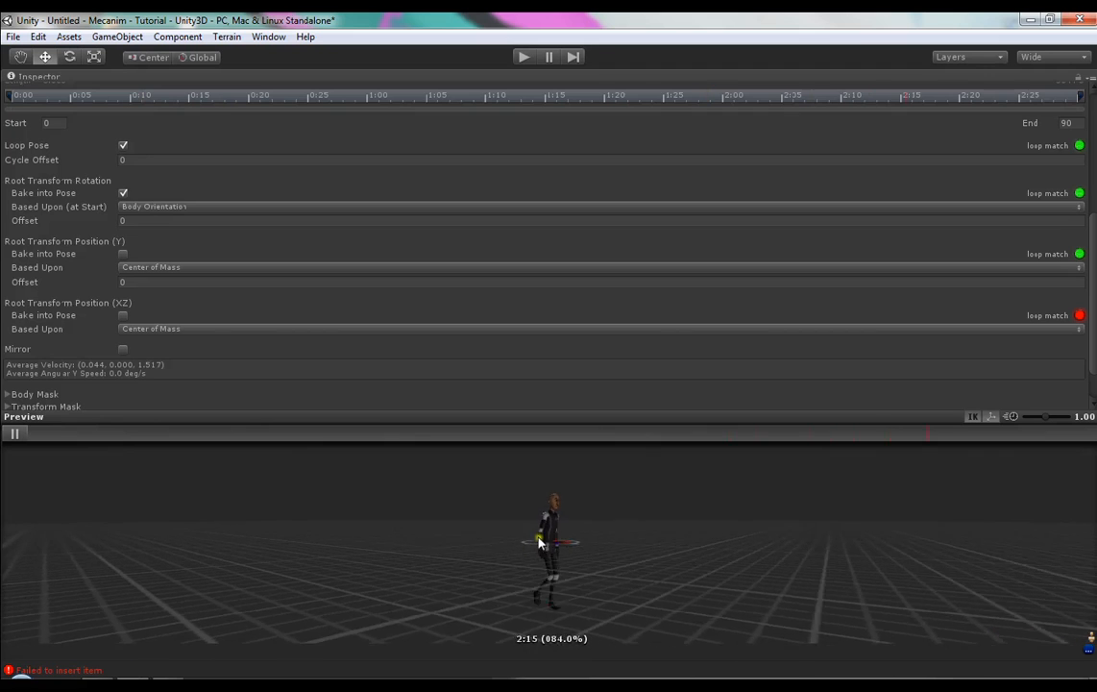
pyautogui.moveTo(562, 546); pyautogui.dragTo(587, 552)
pyautogui.moveTo(566, 630); pyautogui.dragTo(569, 620)
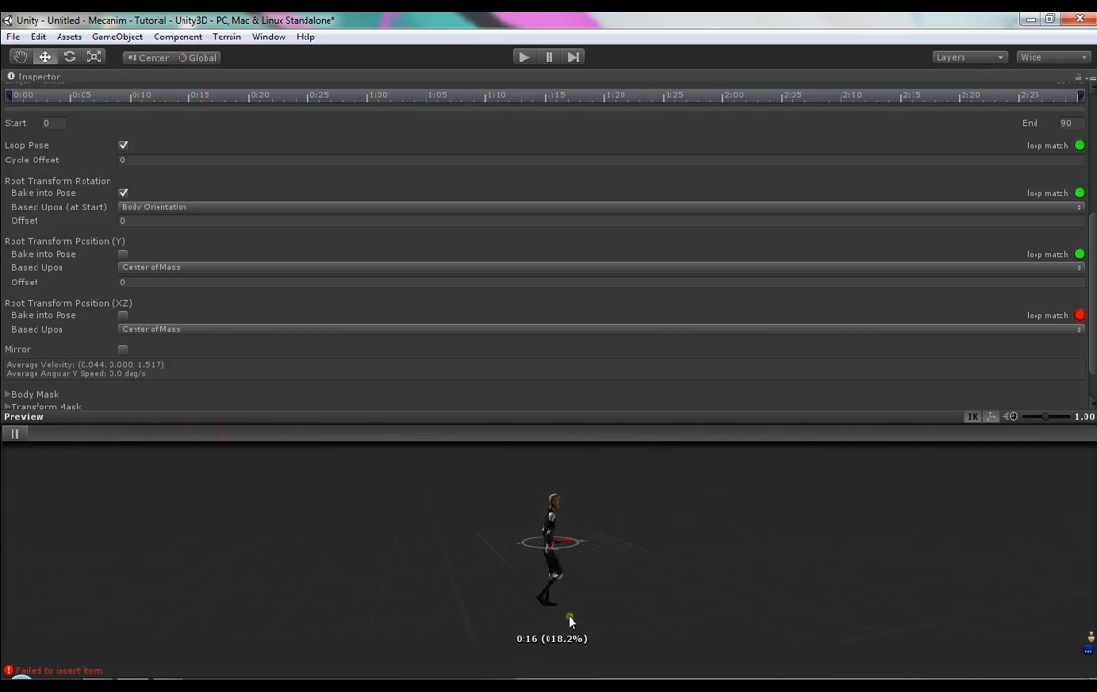
pyautogui.moveTo(561, 475); pyautogui.dragTo(563, 403)
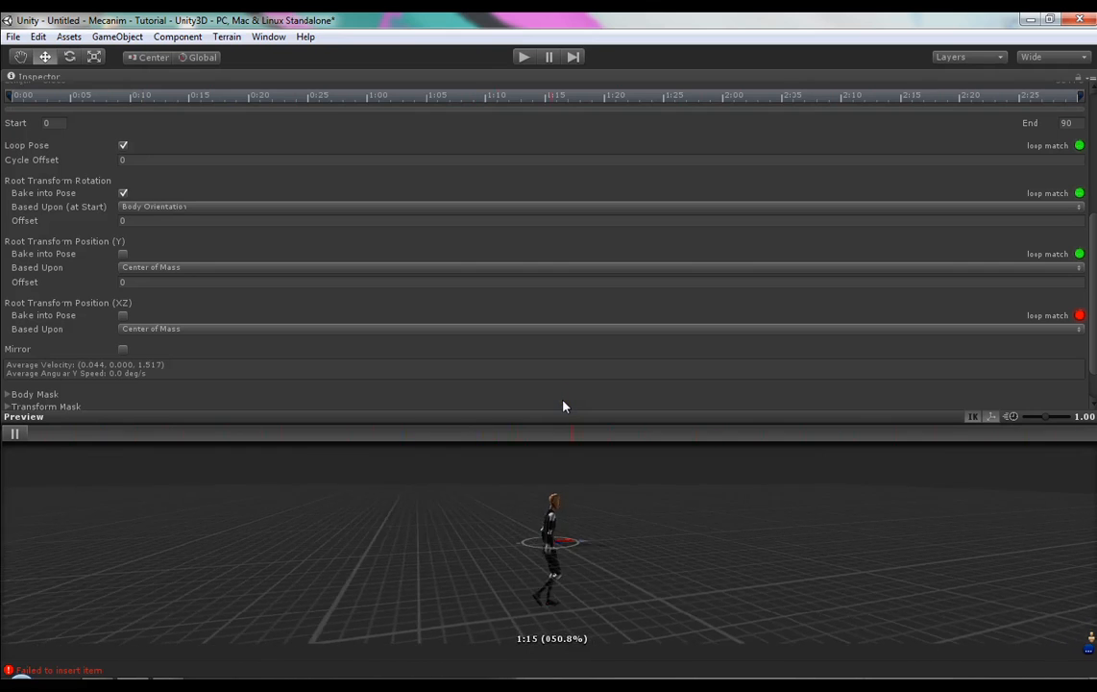
pyautogui.moveTo(566, 551); pyautogui.dragTo(593, 518)
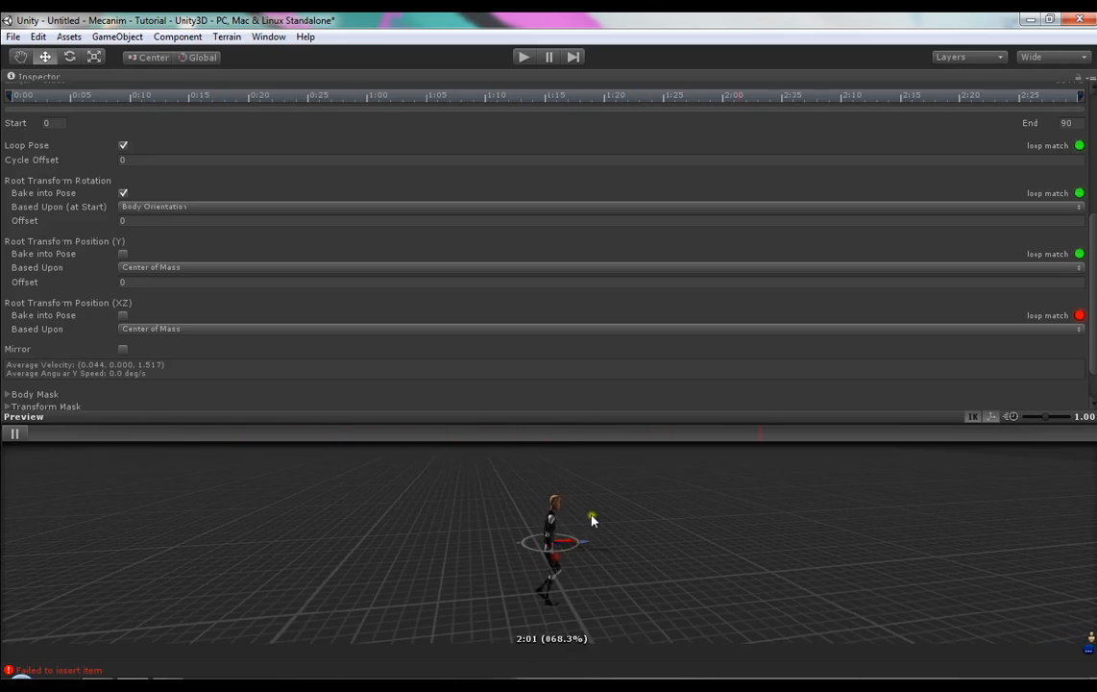
# - Base Root Transform Position (Y) on Original, examine the walk, and switch the basis to Feet for comparison
pyautogui.click(168, 268)
pyautogui.click(160, 285)
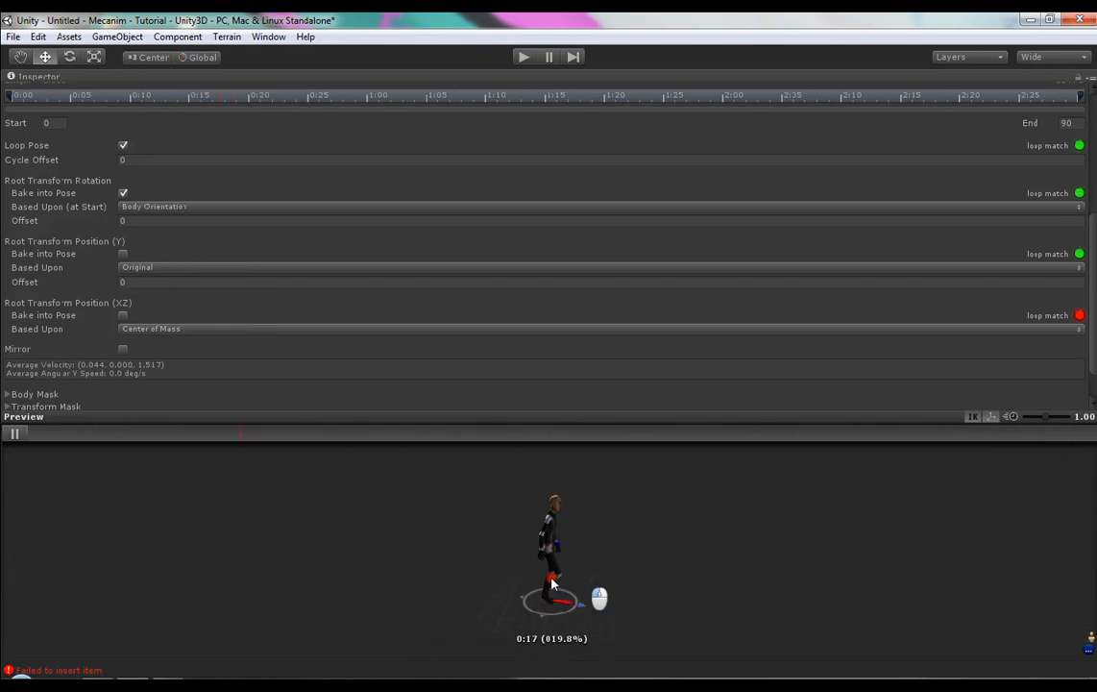
pyautogui.moveTo(559, 571)
pyautogui.mouseDown()
pyautogui.moveTo(543, 520)
pyautogui.moveTo(580, 569)
pyautogui.moveTo(570, 620)
pyautogui.moveTo(562, 593)
pyautogui.mouseUp()
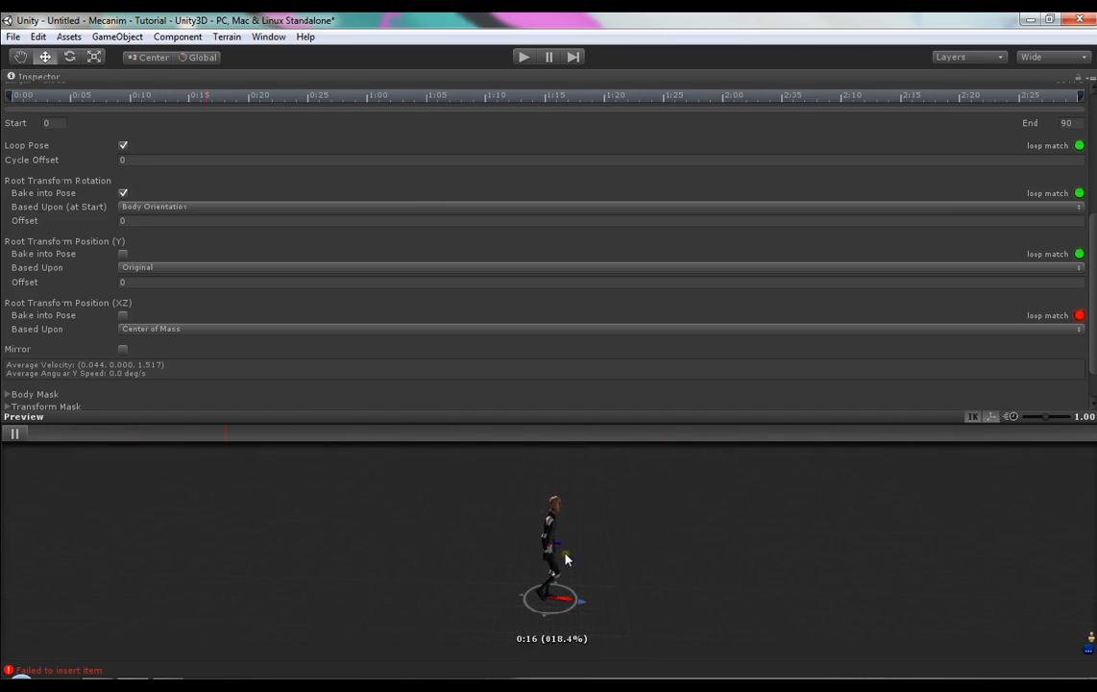
pyautogui.click(159, 268)
pyautogui.click(154, 318)
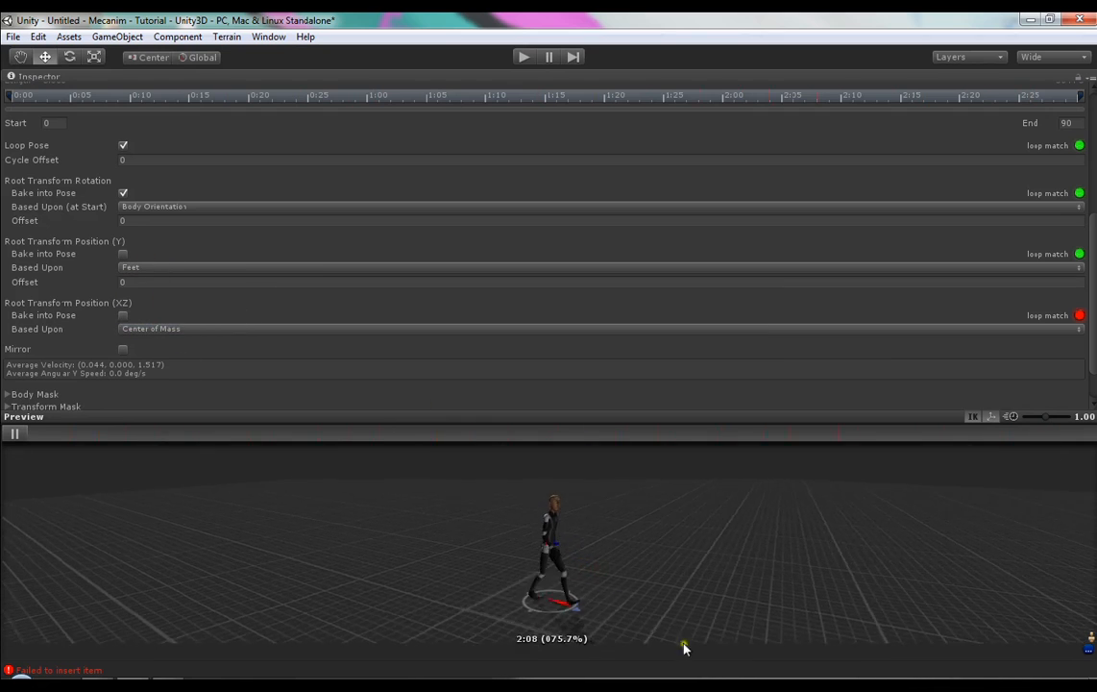
pyautogui.moveTo(633, 603); pyautogui.dragTo(619, 588)
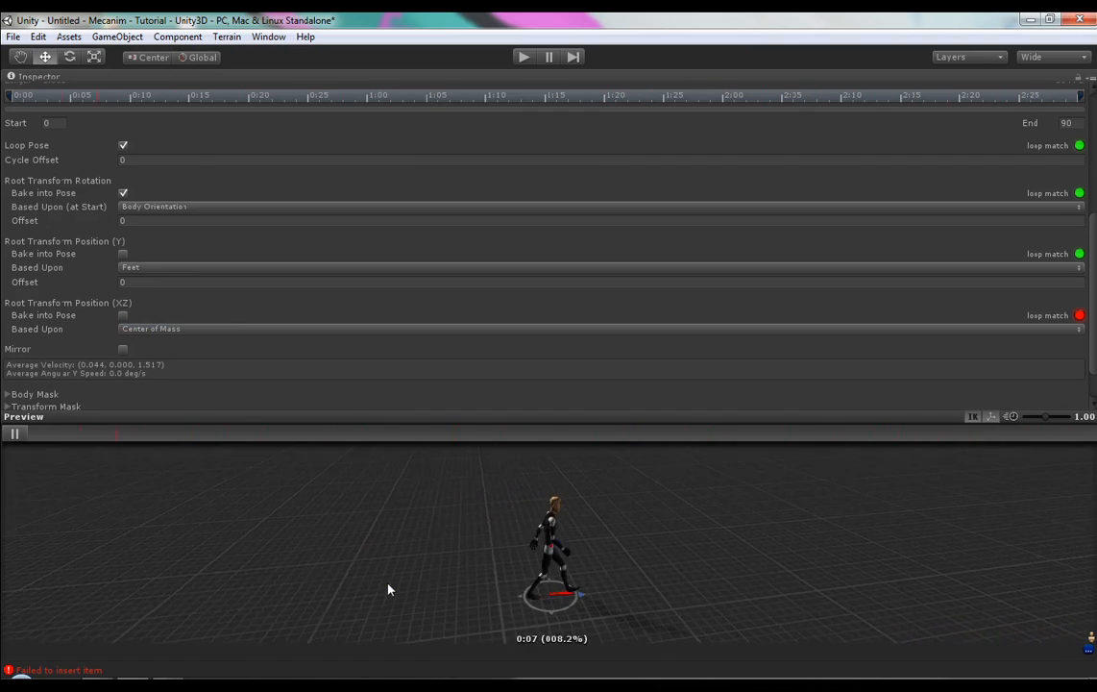
# - Bake Root Transform Position (Y) into the pose, base it on Original, apply the import settings, and play the walk preview
pyautogui.click(123, 254)
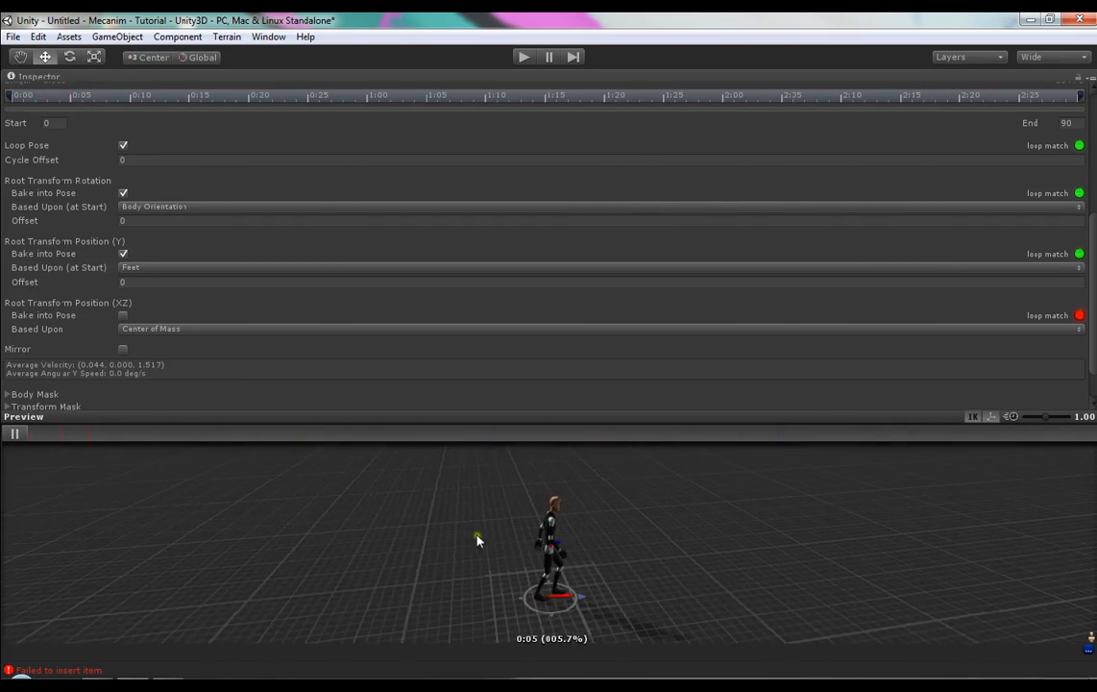
pyautogui.moveTo(477, 538); pyautogui.dragTo(632, 539)
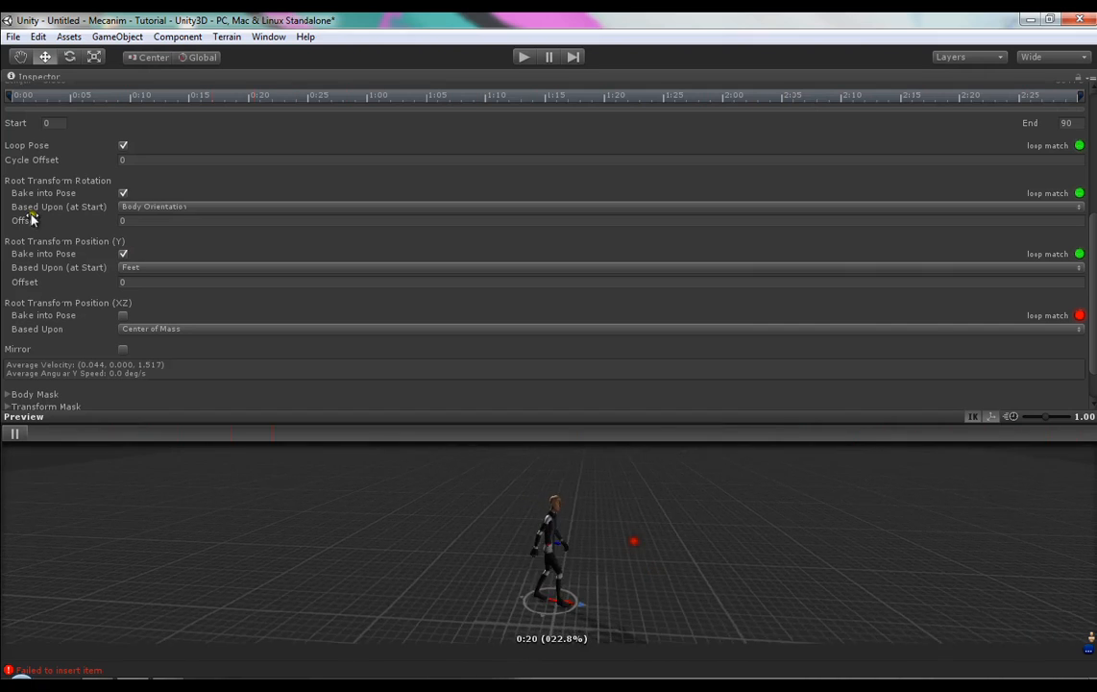
pyautogui.click(167, 269)
pyautogui.click(160, 284)
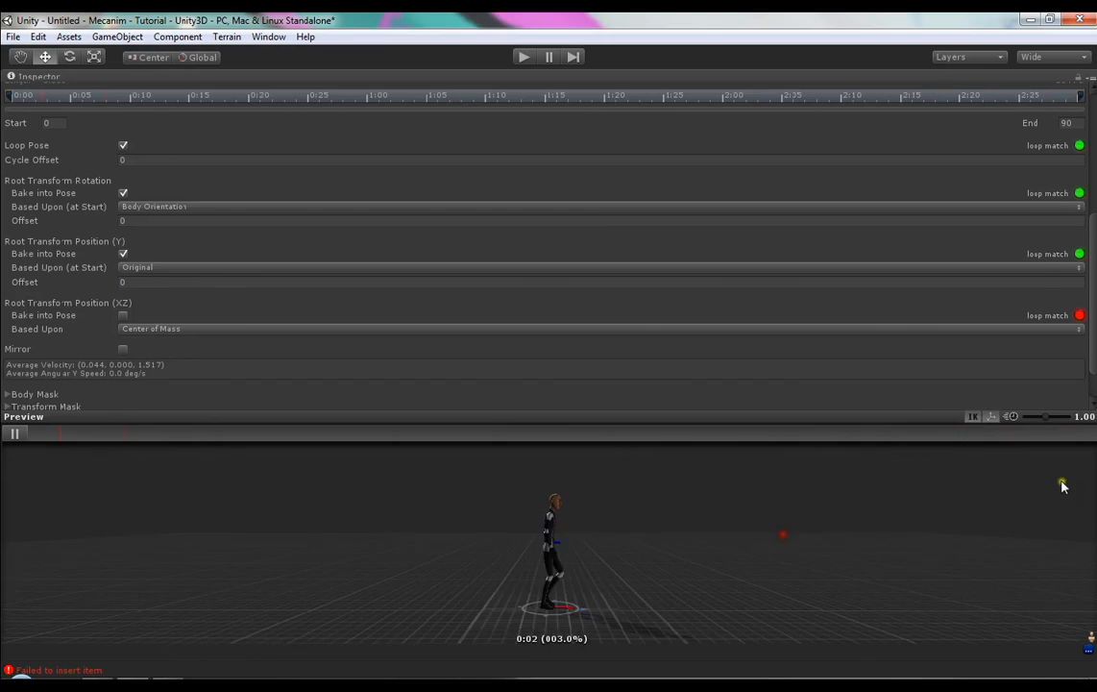
pyautogui.scroll(-2, 1047, 286)
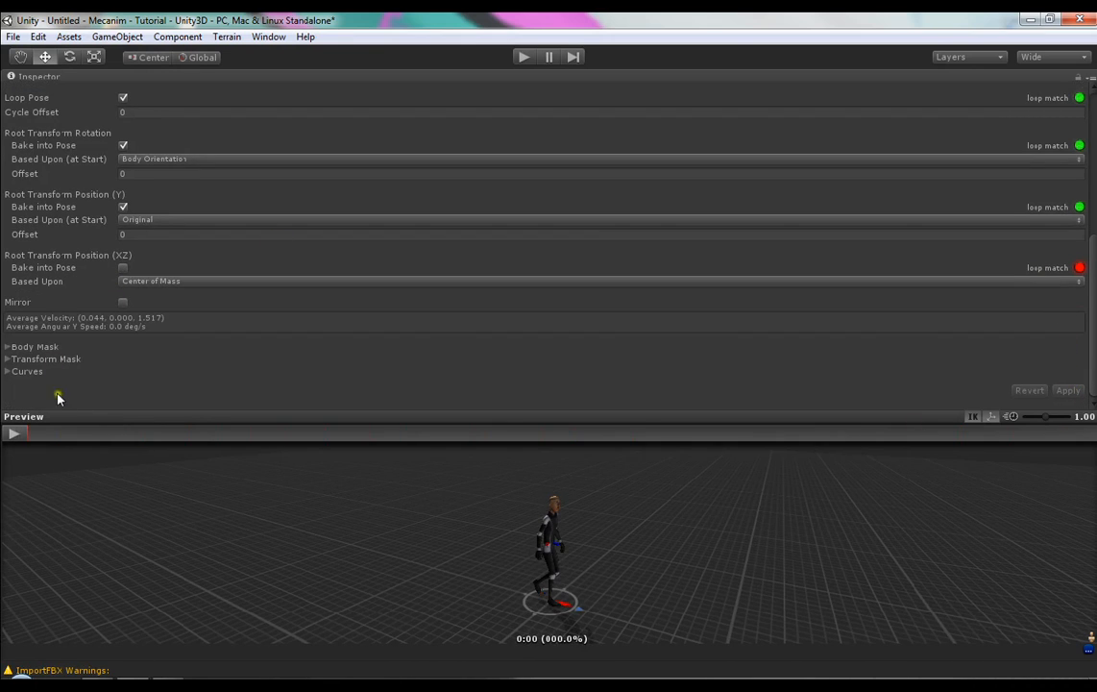
pyautogui.click(16, 435)
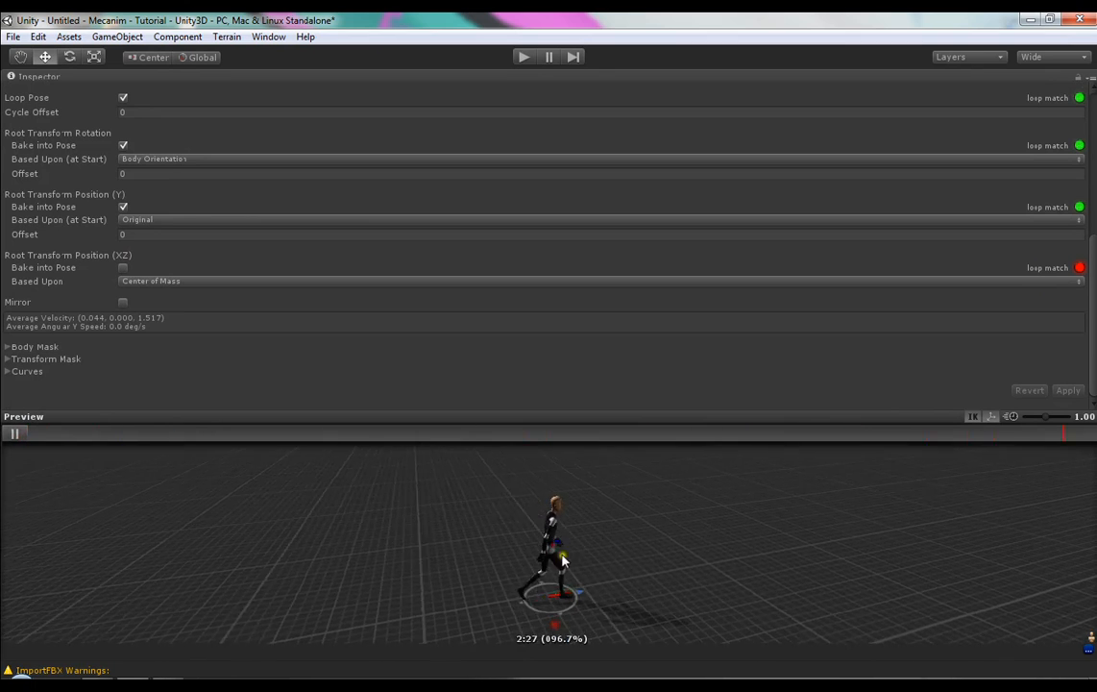
# - Set the Root Transform Position (Y) basis to Feet and apply the import settings
pyautogui.click(160, 219)
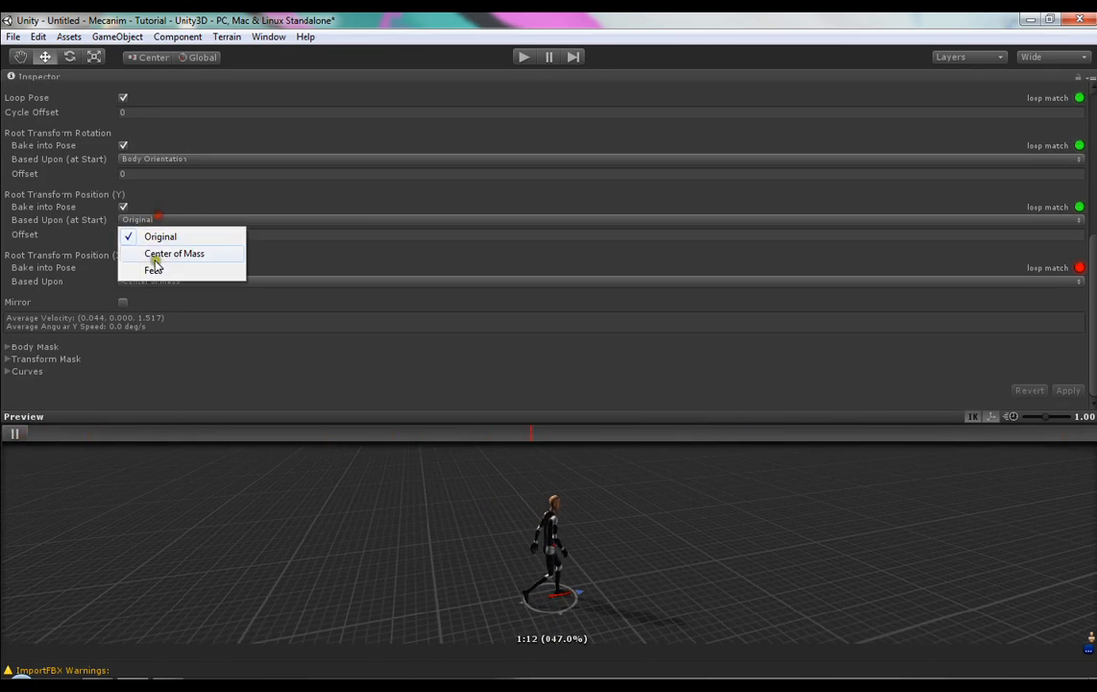
pyautogui.click(151, 269)
pyautogui.click(1083, 387)
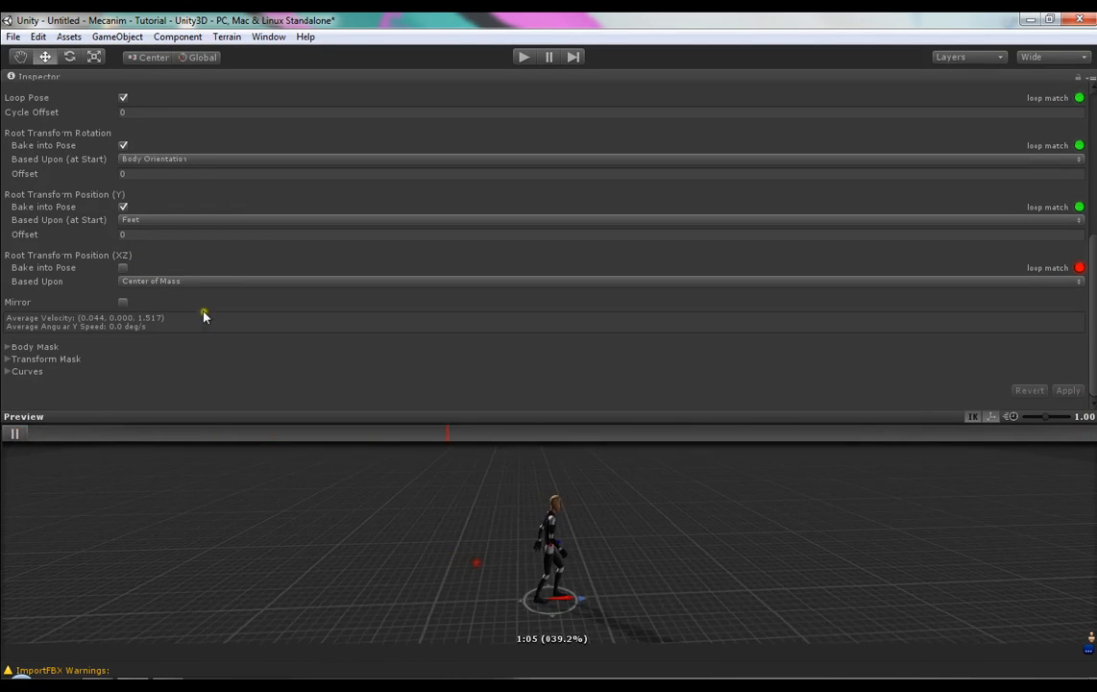
# - Apply Root Transform Position (Y) without Bake into Pose, play the walk, and examine the foot contact from ground level
pyautogui.click(123, 207)
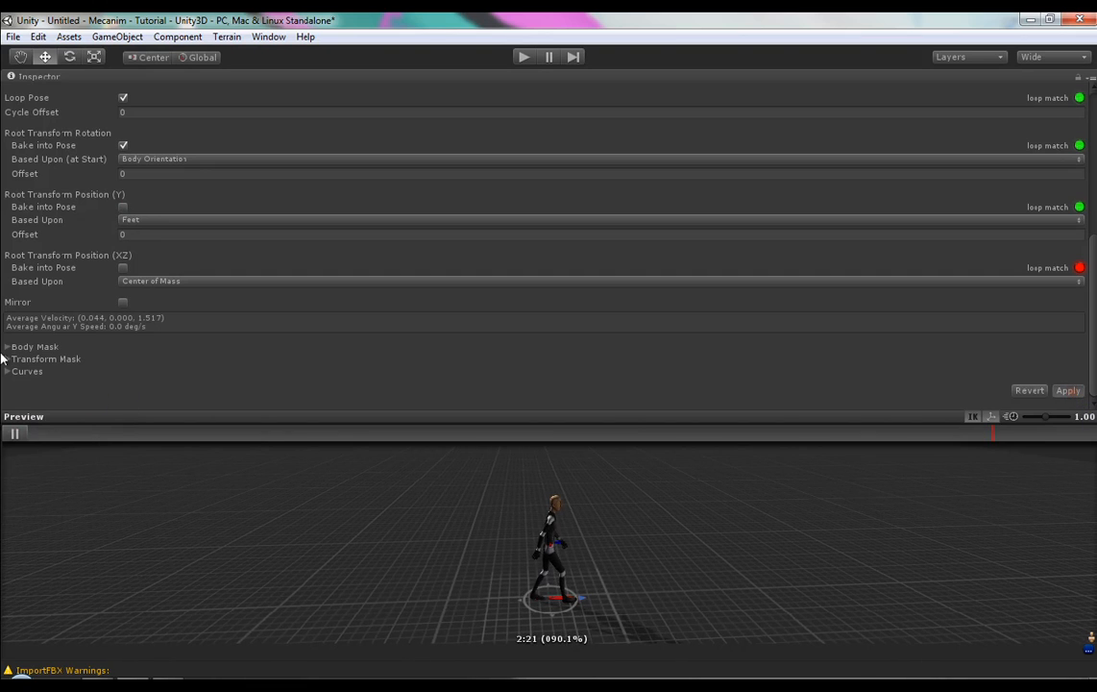
pyautogui.click(17, 435)
pyautogui.moveTo(579, 543); pyautogui.dragTo(605, 519)
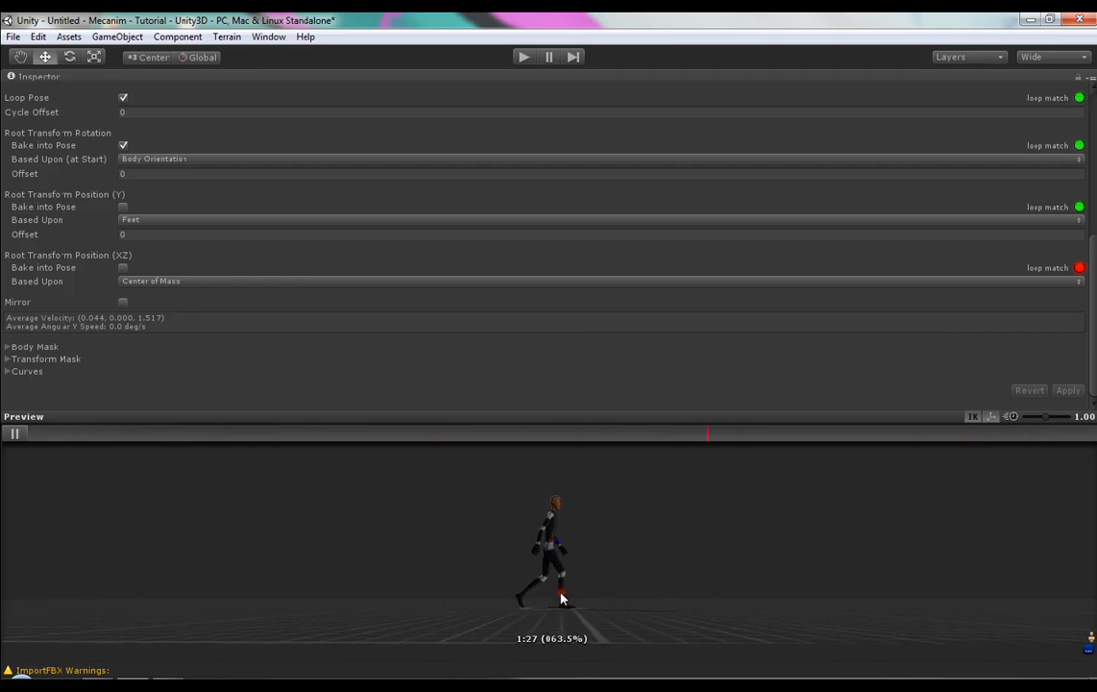
pyautogui.moveTo(562, 598); pyautogui.dragTo(562, 607)
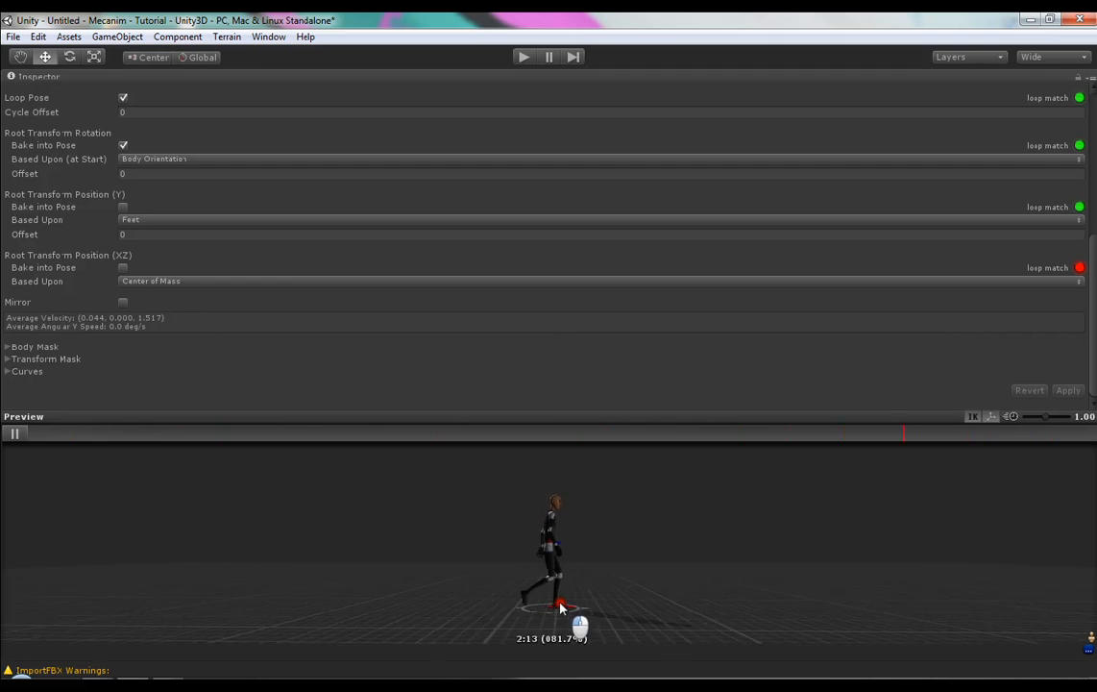
# - Turn Bake into Pose back on for Root Transform Position (Y), apply it, and examine the feet in the playing walk
pyautogui.click(122, 206)
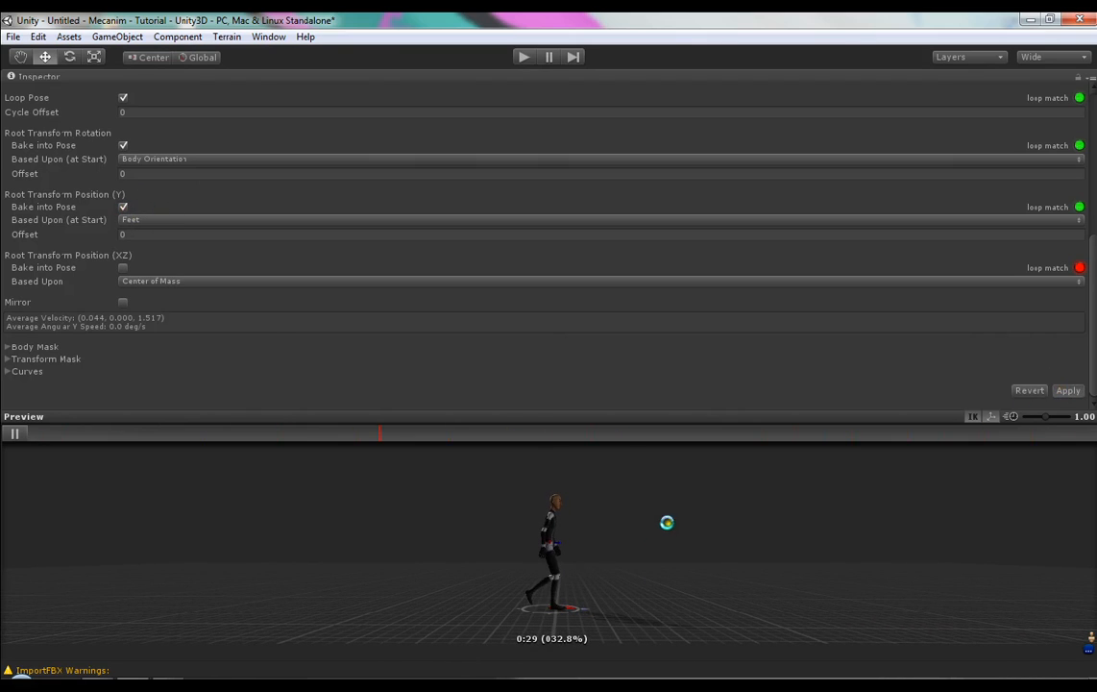
pyautogui.click(9, 432)
pyautogui.moveTo(480, 569); pyautogui.dragTo(540, 542)
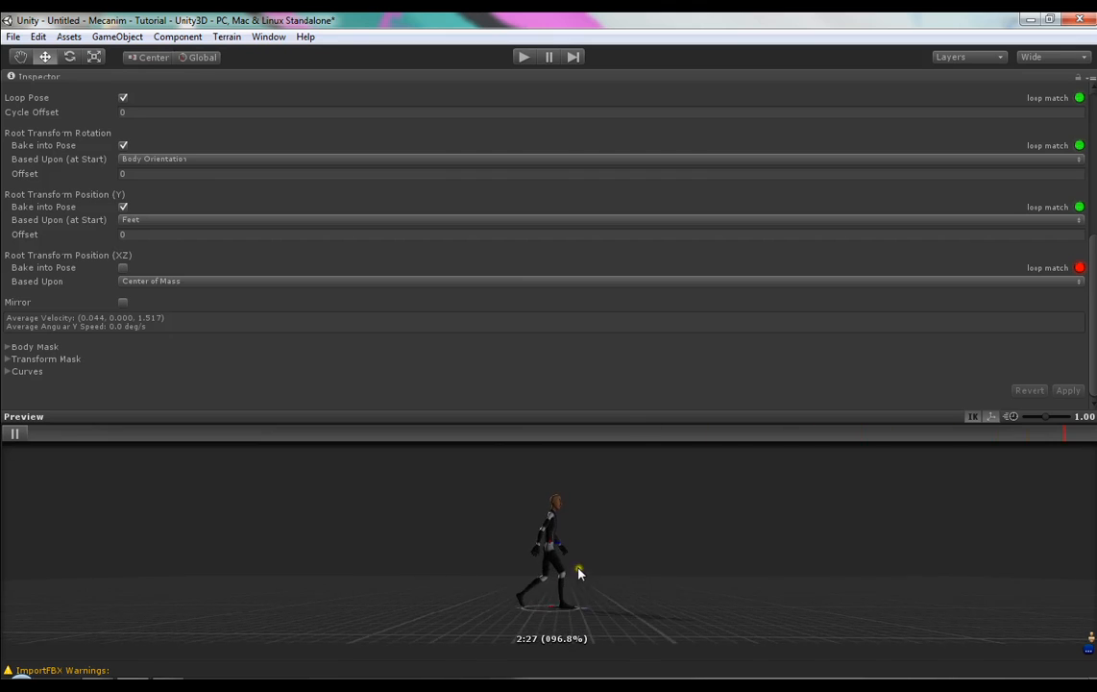
pyautogui.moveTo(604, 625); pyautogui.dragTo(557, 593)
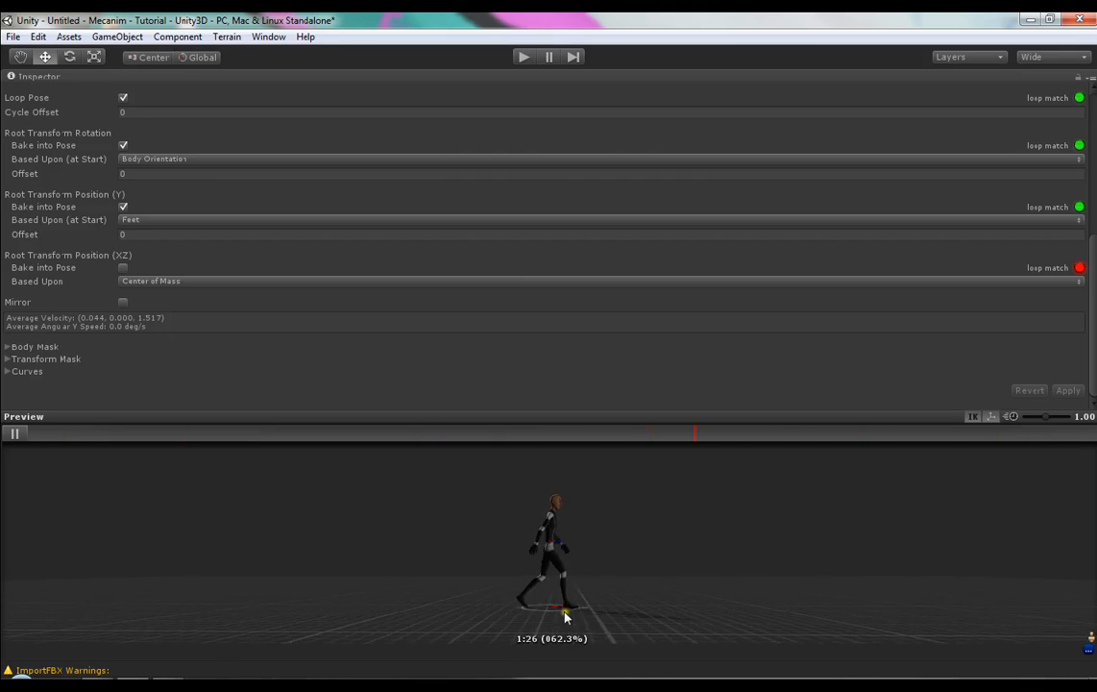
# - Base Root Transform Position (Y) on Original, apply the import settings, and play the walk while reviewing the clip's settings
pyautogui.click(137, 218)
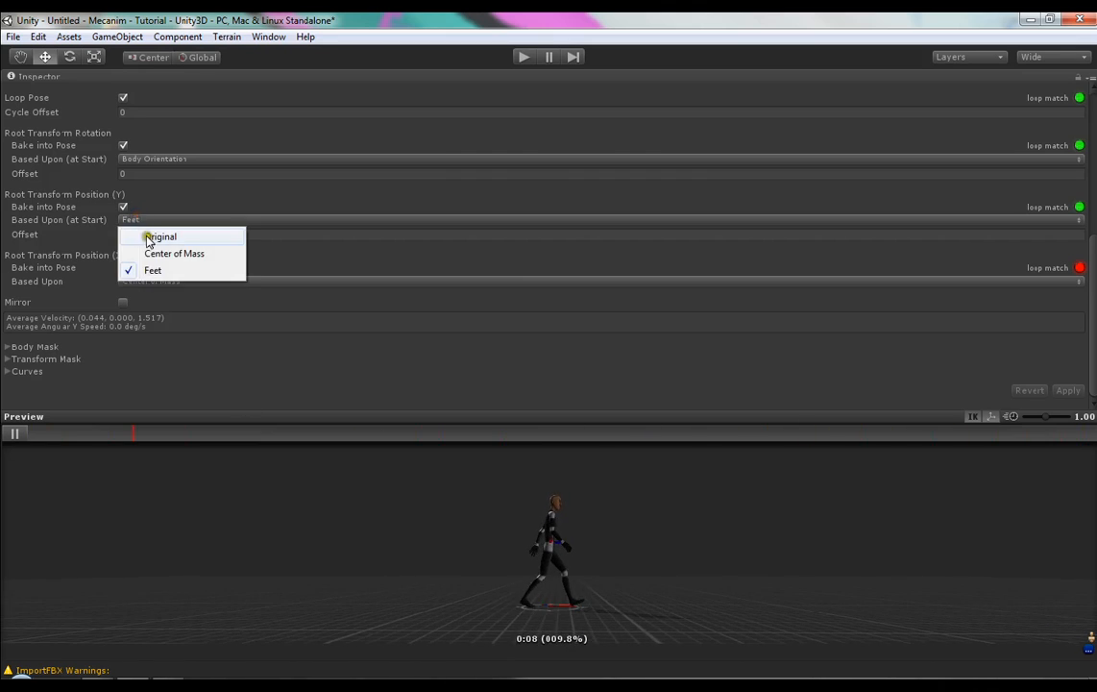
pyautogui.click(147, 235)
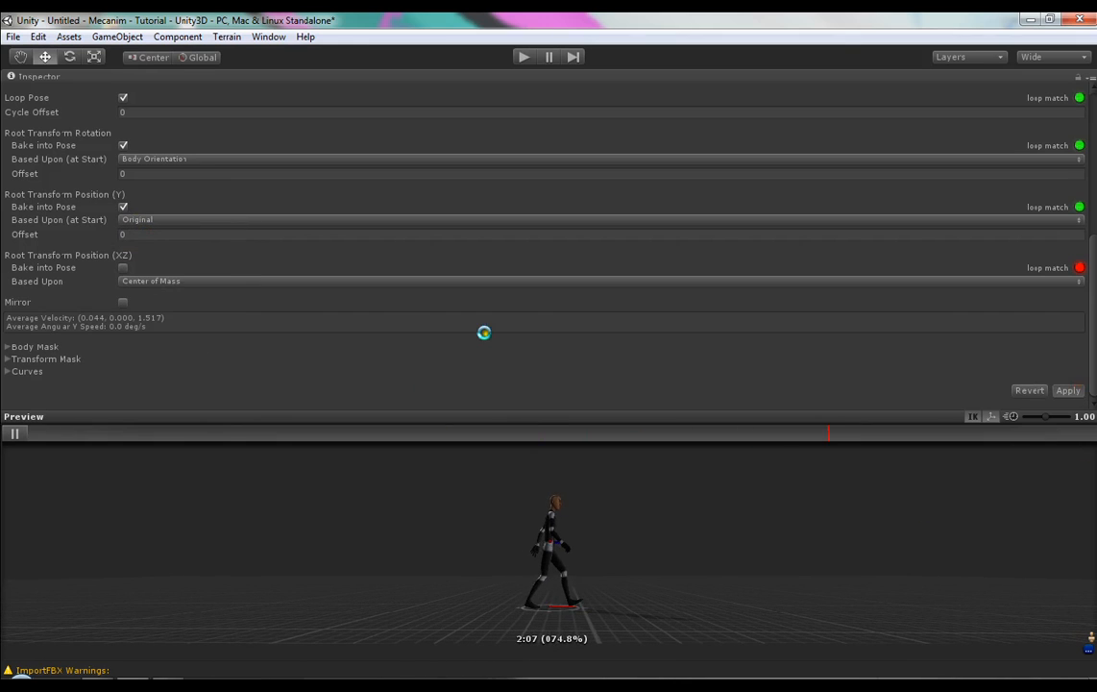
pyautogui.click(16, 434)
pyautogui.moveTo(461, 509); pyautogui.dragTo(529, 584)
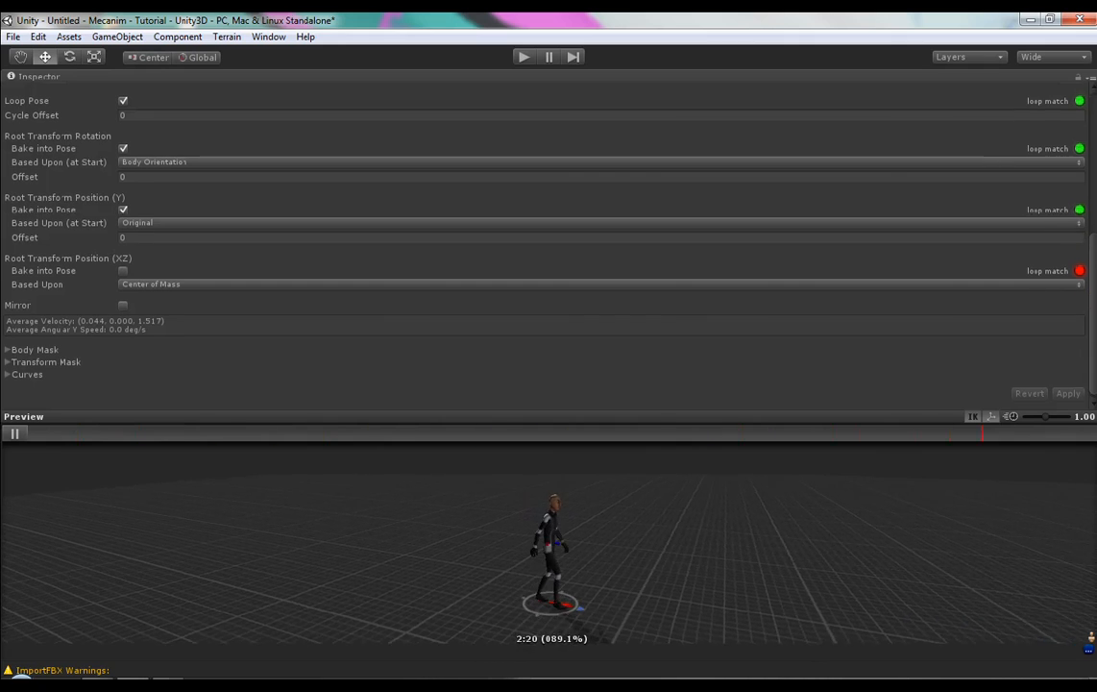
pyautogui.scroll(3, 547, 240)
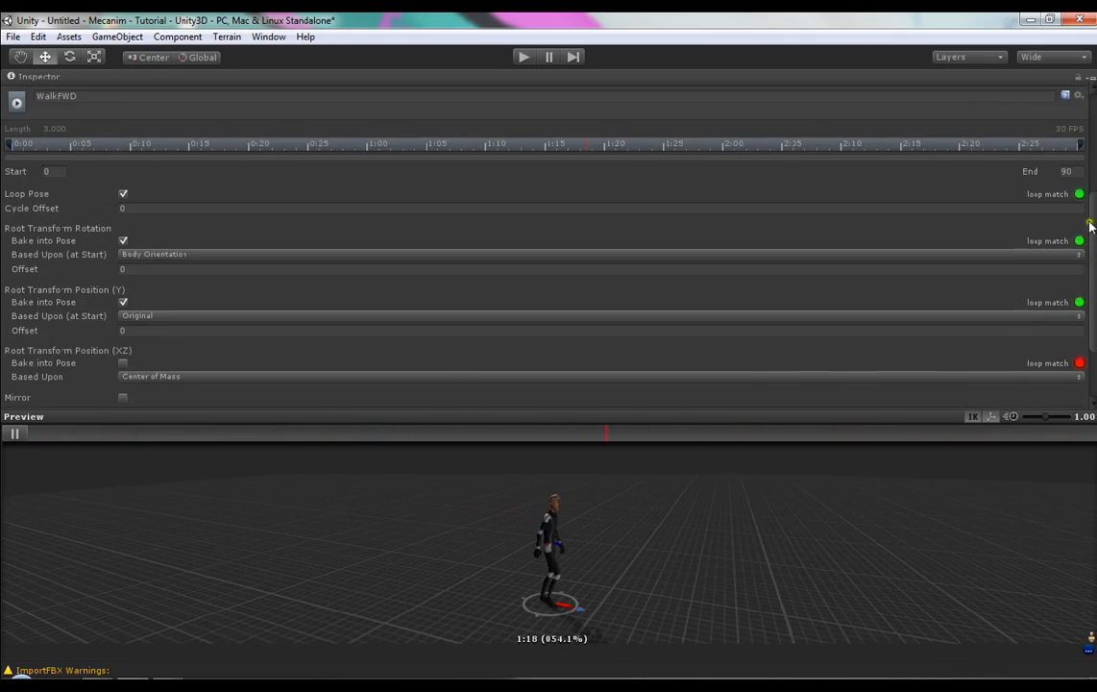
pyautogui.scroll(-3, 548, 240)
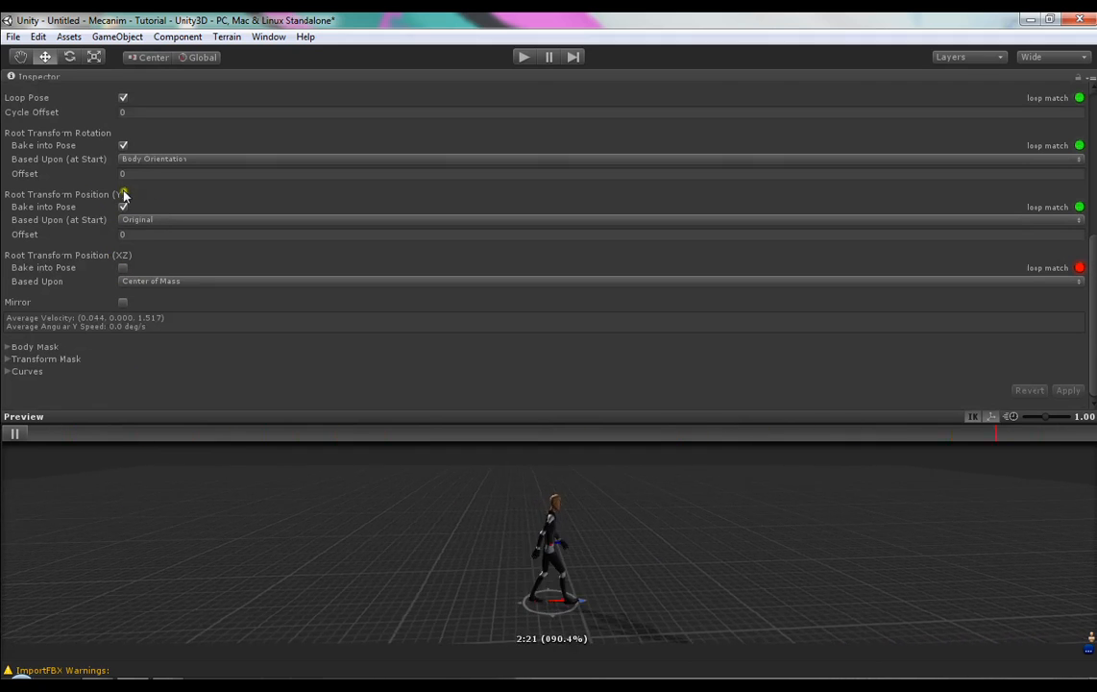
# - Preview Root Transform Position (XZ) with Bake into Pose on and with an Original basis, returning to unbaked Center of Mass
pyautogui.click(123, 267)
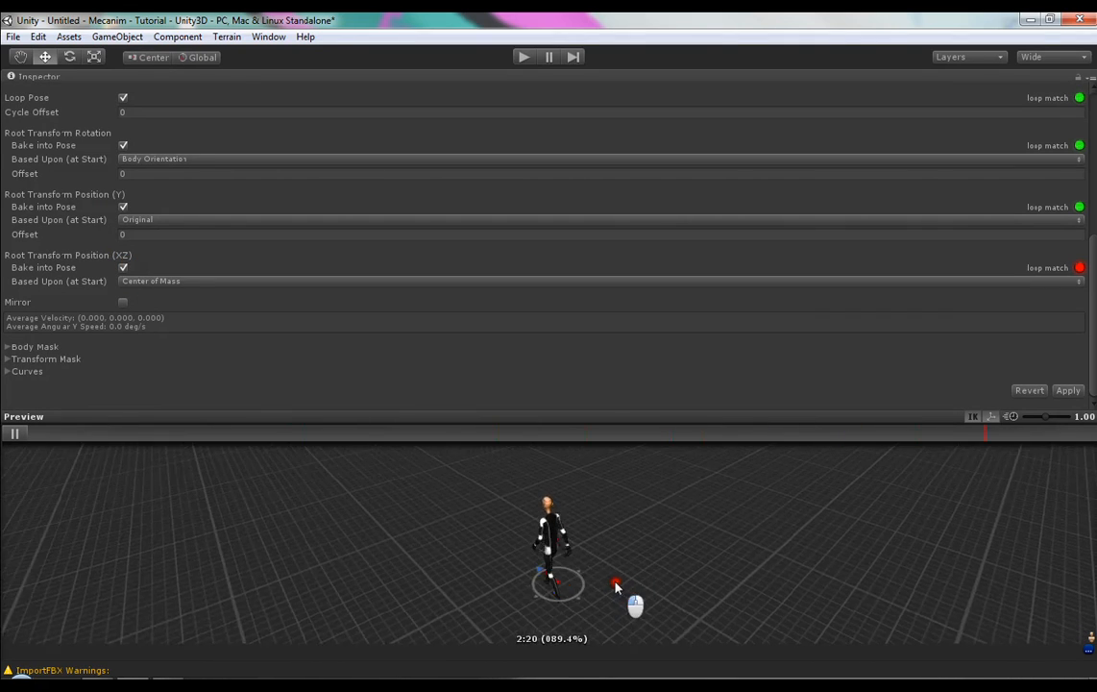
pyautogui.click(121, 267)
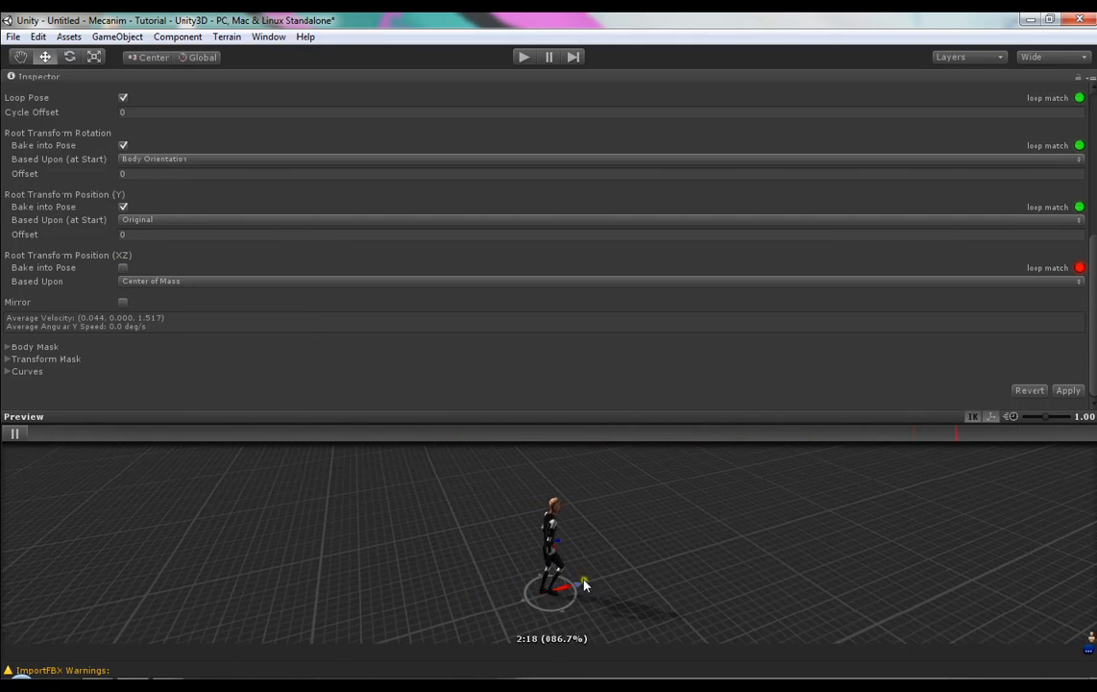
pyautogui.click(142, 282)
pyautogui.click(151, 296)
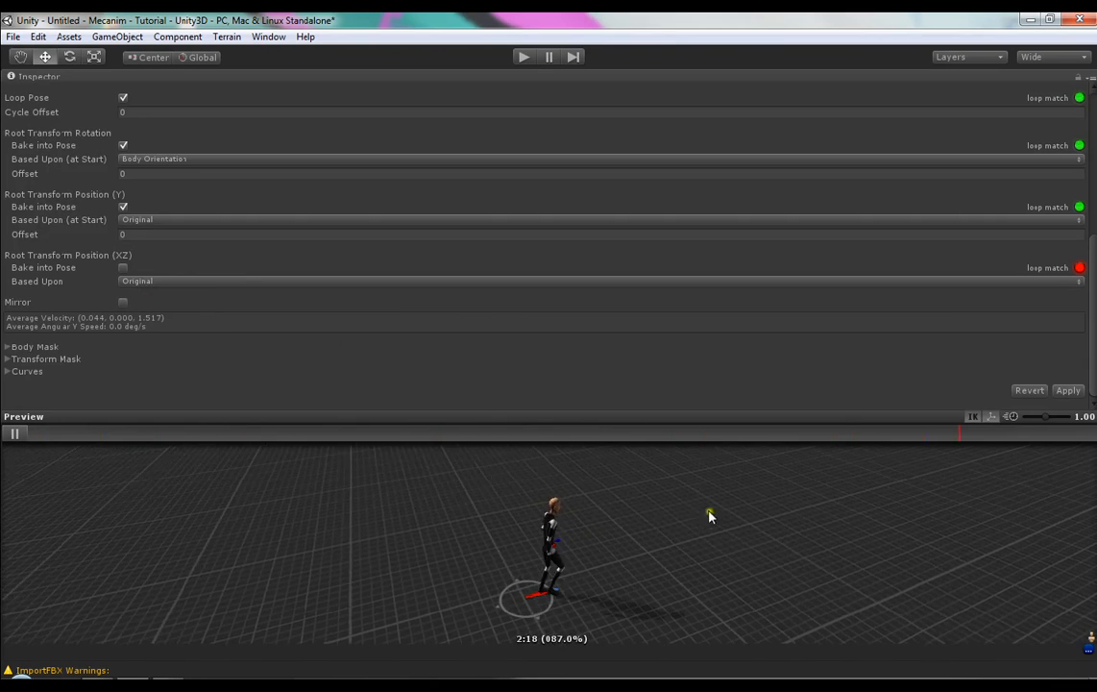
pyautogui.click(168, 282)
pyautogui.click(169, 315)
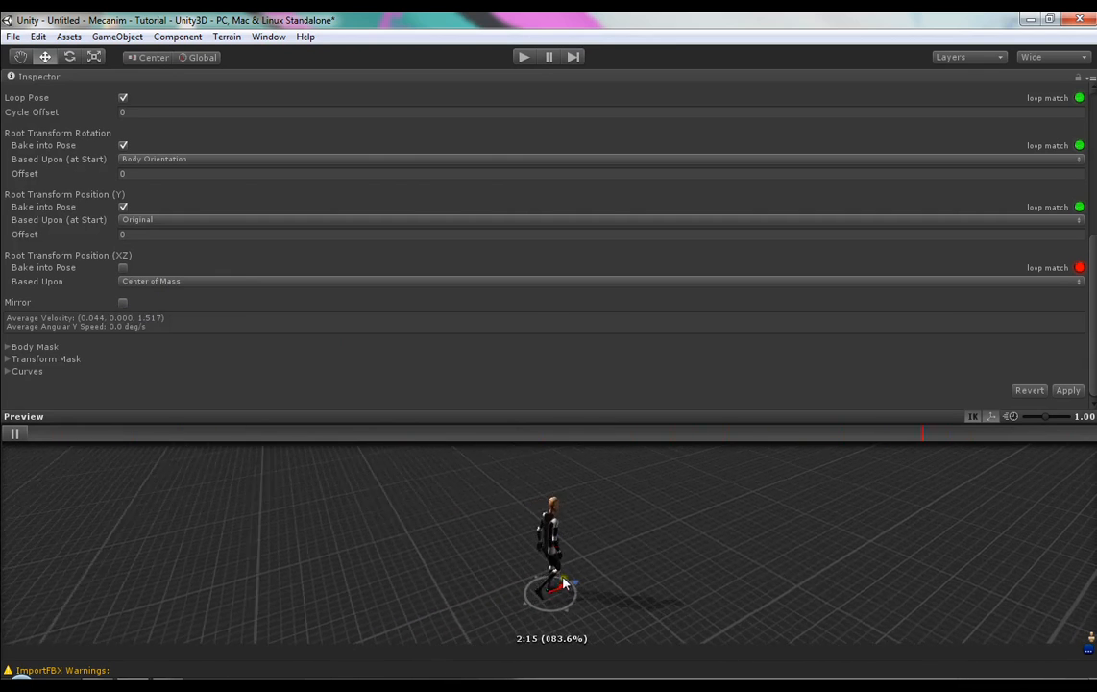
pyautogui.click(123, 269)
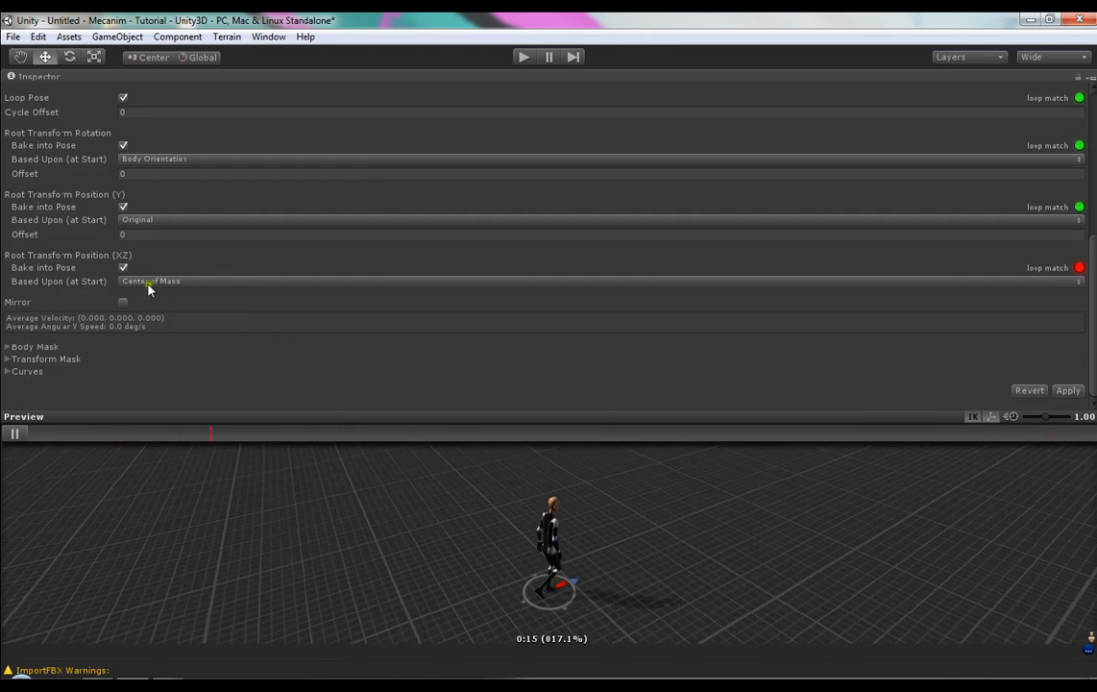
pyautogui.click(123, 267)
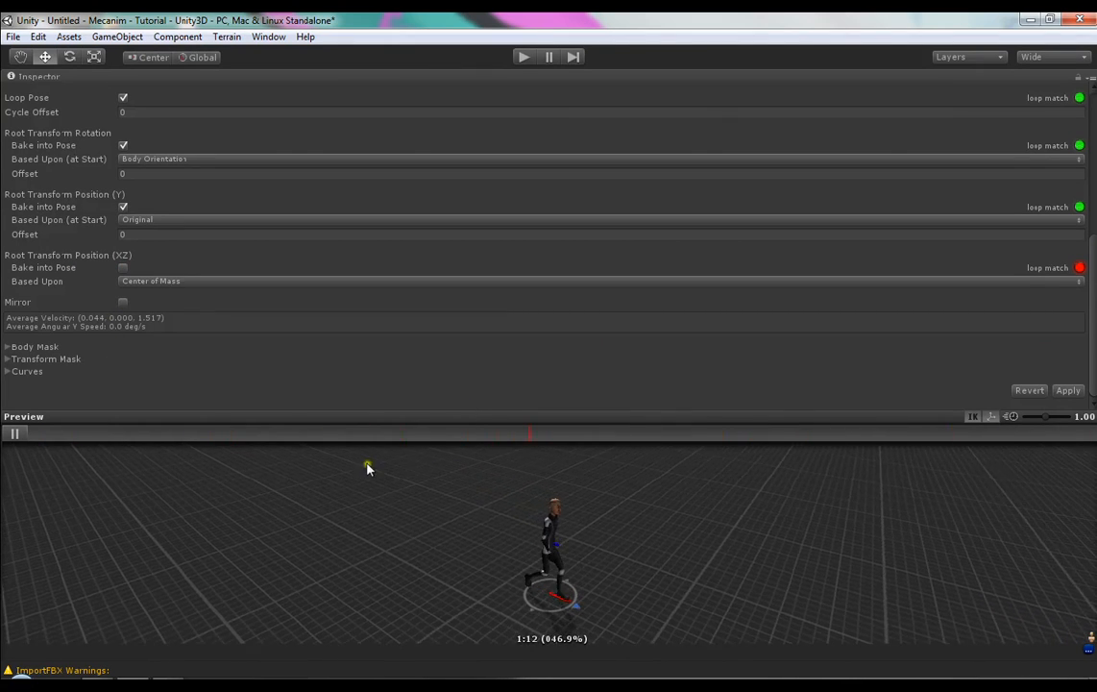
# - Mirror the WalkFWD clip briefly, turn mirroring back off, and watch the walk from behind
pyautogui.click(125, 303)
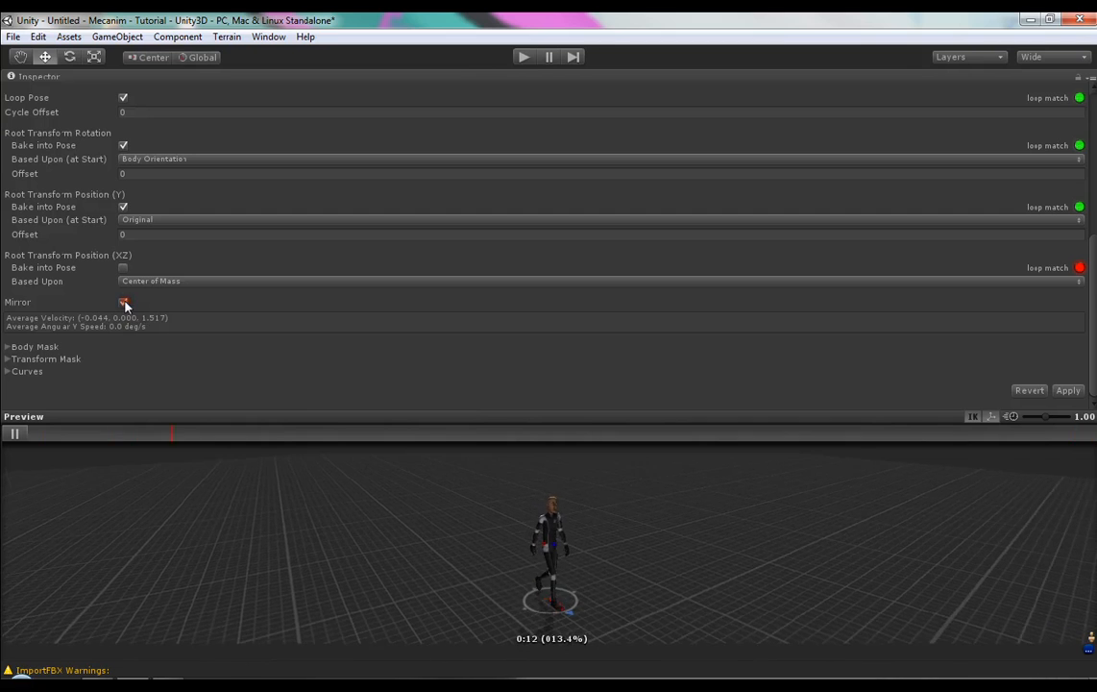
pyautogui.click(126, 304)
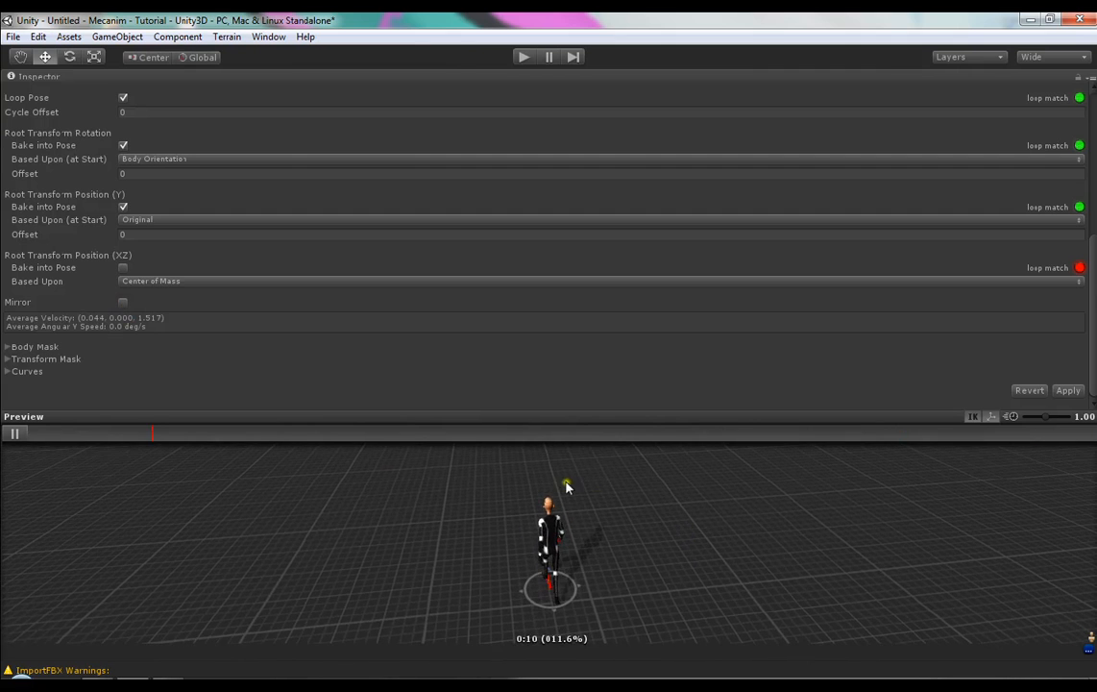
pyautogui.click(569, 563)
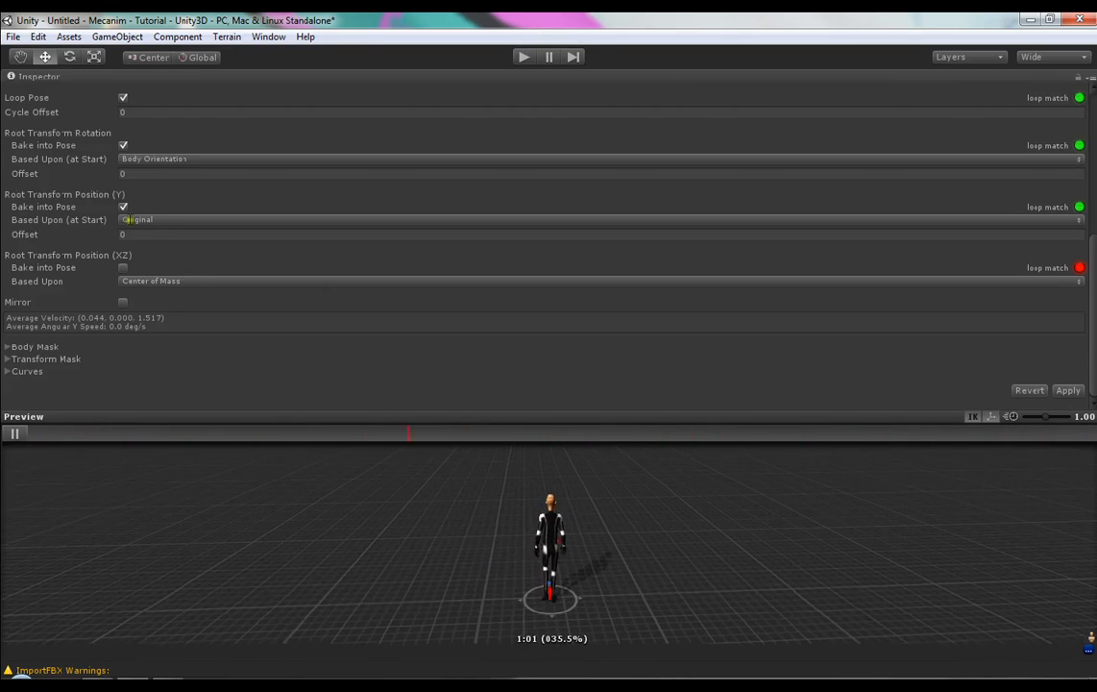
# - Add a second clip covering the same frames as WalkFWD and enable Mirror for it
pyautogui.scroll(3, 725, 240)
pyautogui.scroll(3, 410, 207)
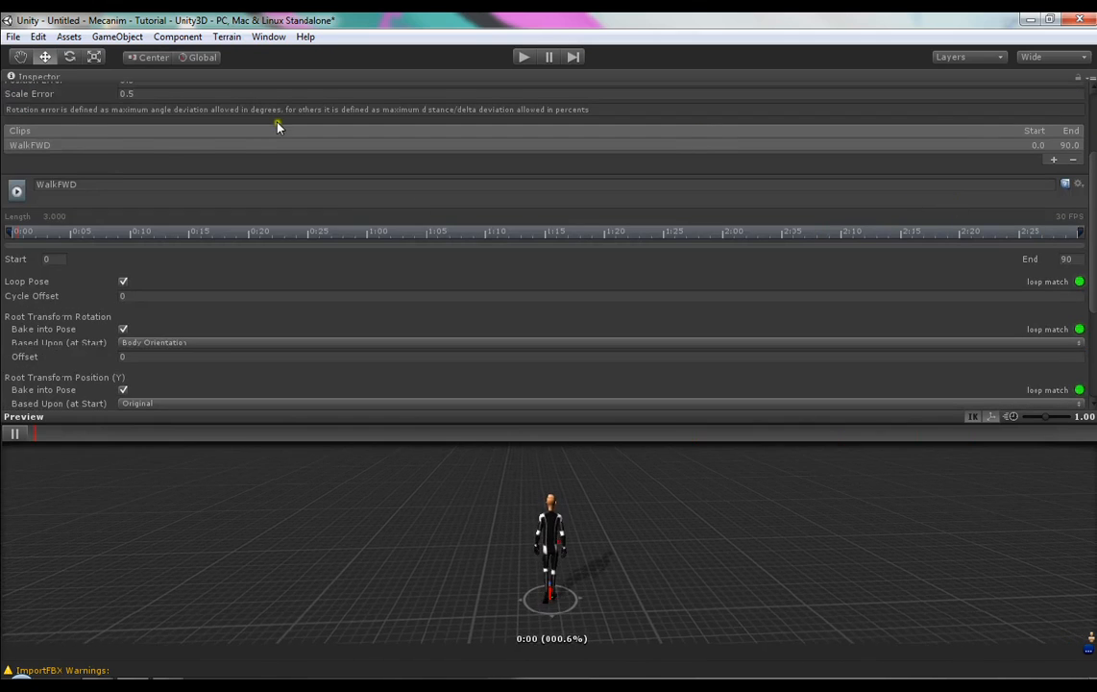
pyautogui.click(13, 145)
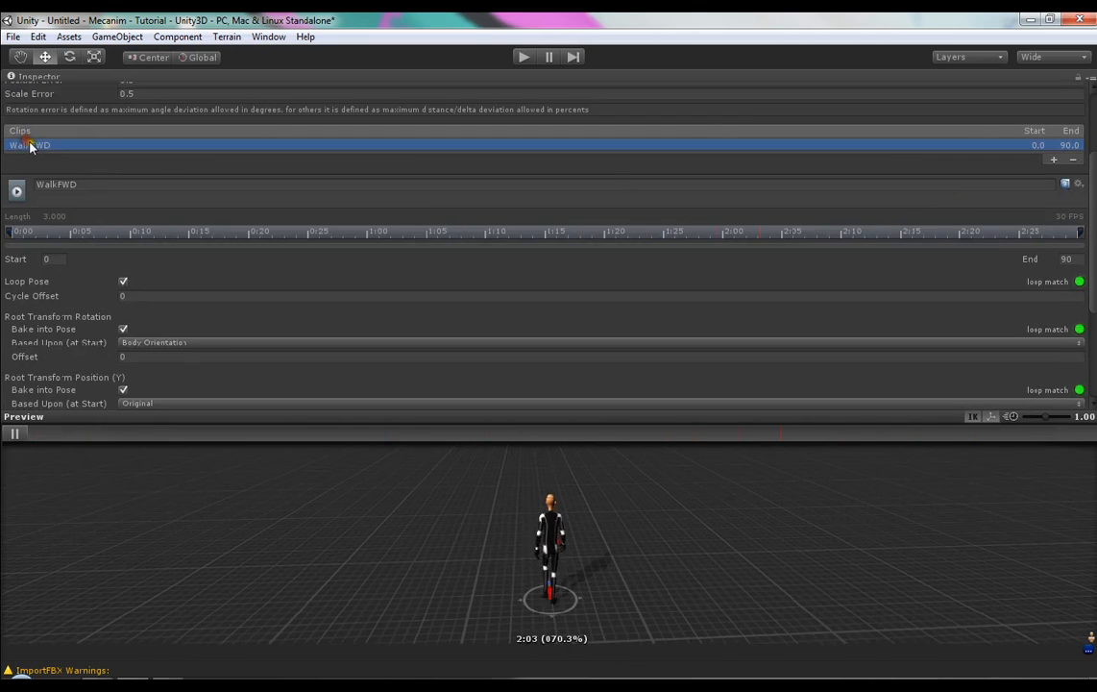
pyautogui.click(1054, 159)
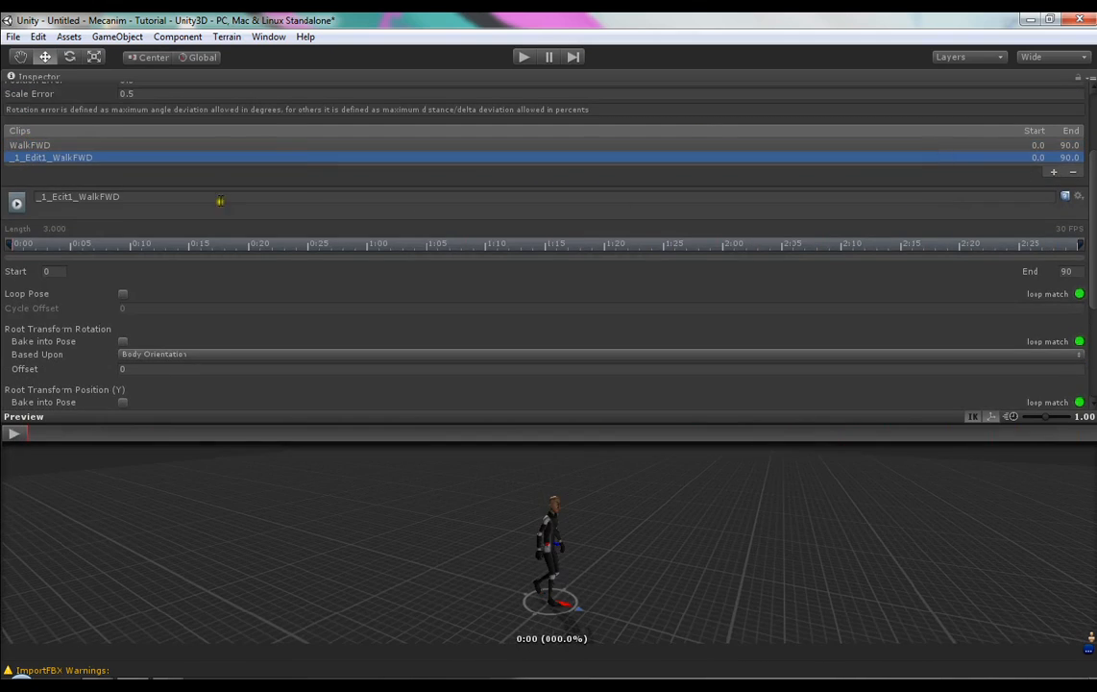
pyautogui.scroll(-5, 135, 241)
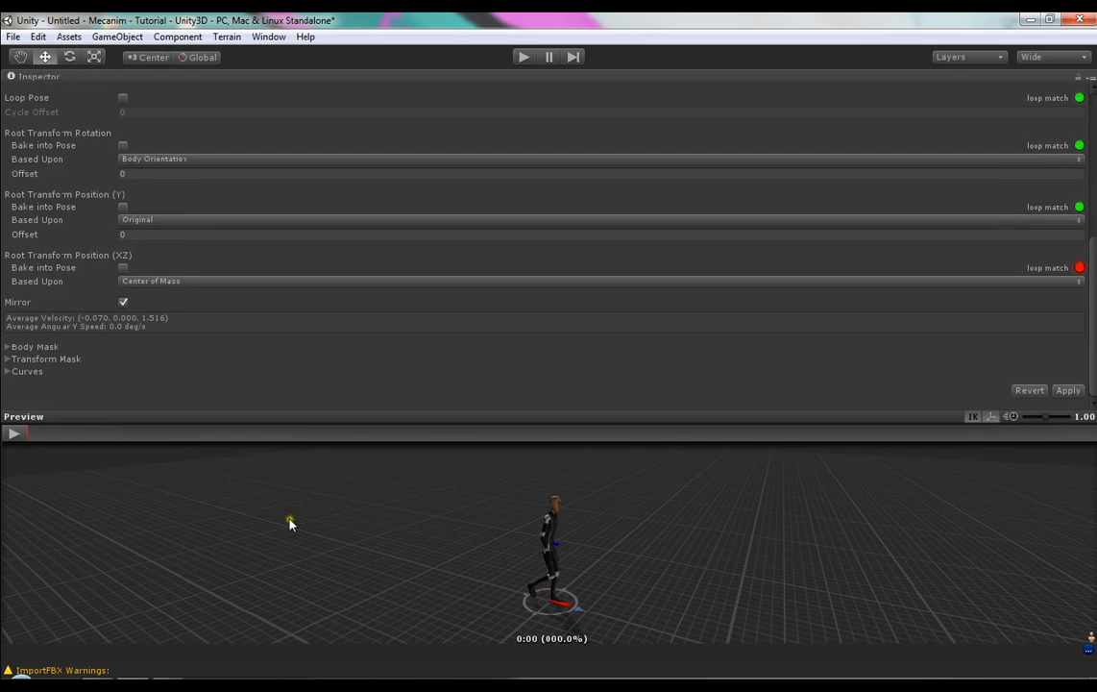
# - Delete the mirrored duplicate from the clip list, keeping only WalkFWD
pyautogui.moveTo(1094, 281); pyautogui.dragTo(1060, 177)
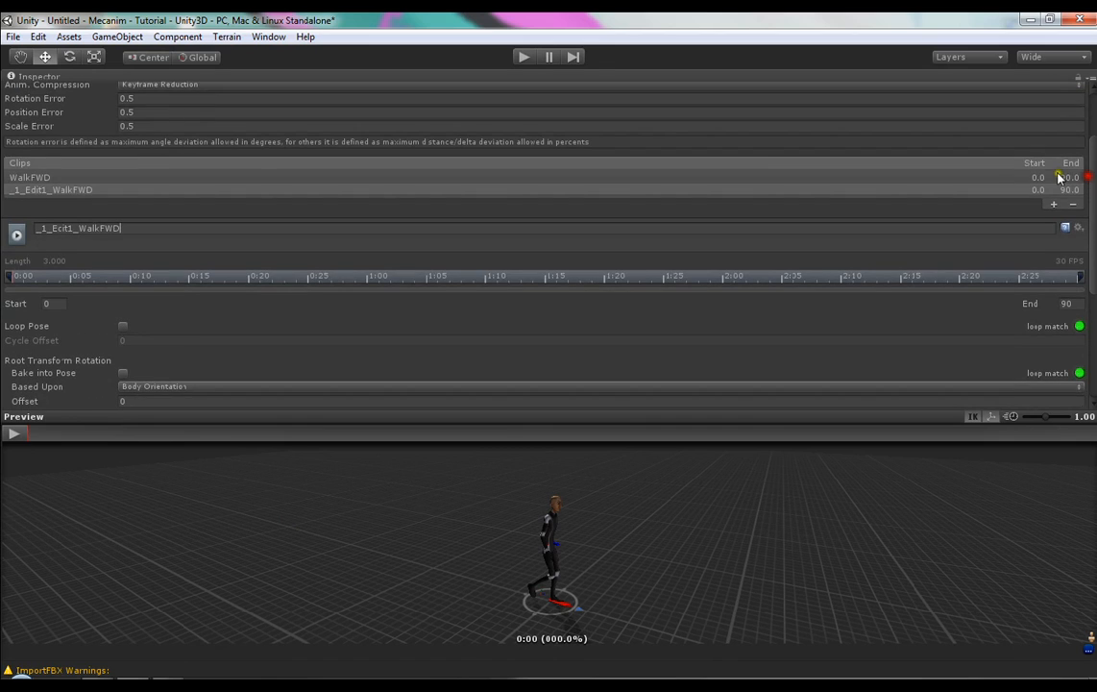
pyautogui.click(80, 195)
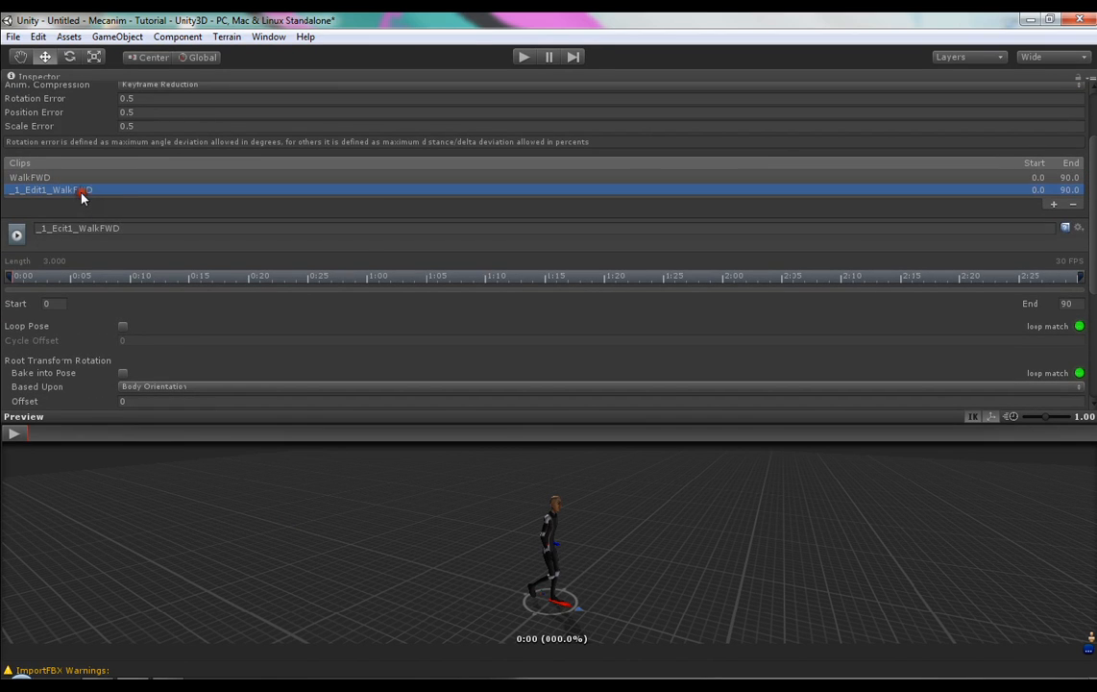
pyautogui.click(1074, 203)
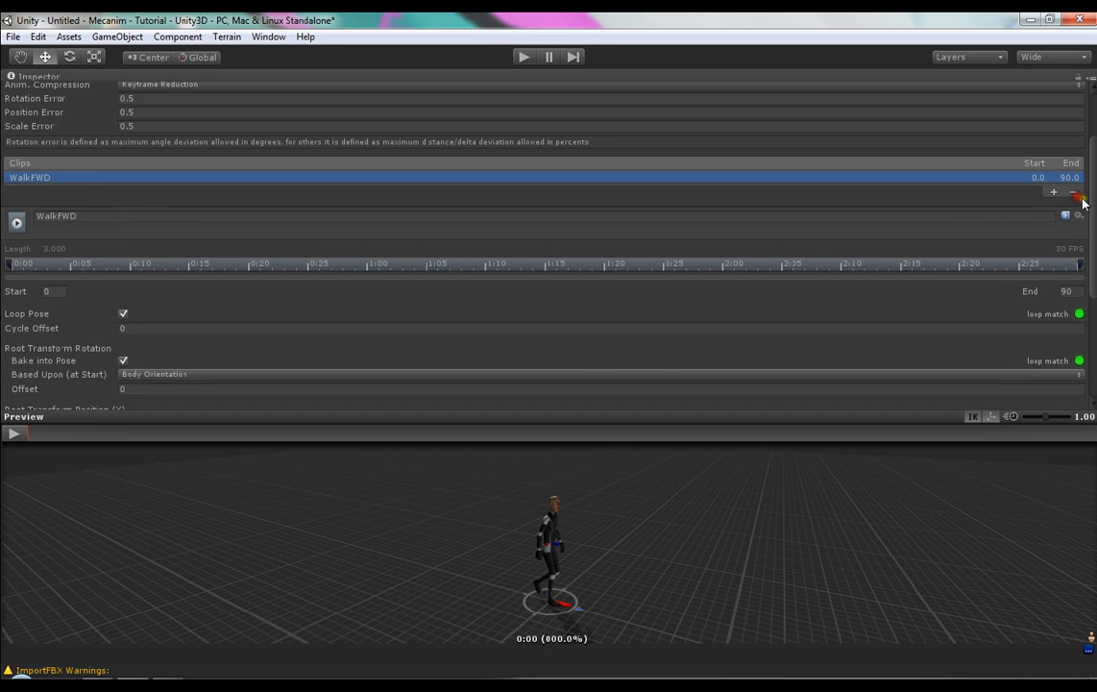
# - Expand WalkFWD's Body Mask settings to show the full humanoid diagram with its IK markers
pyautogui.scroll(-5, 1089, 314)
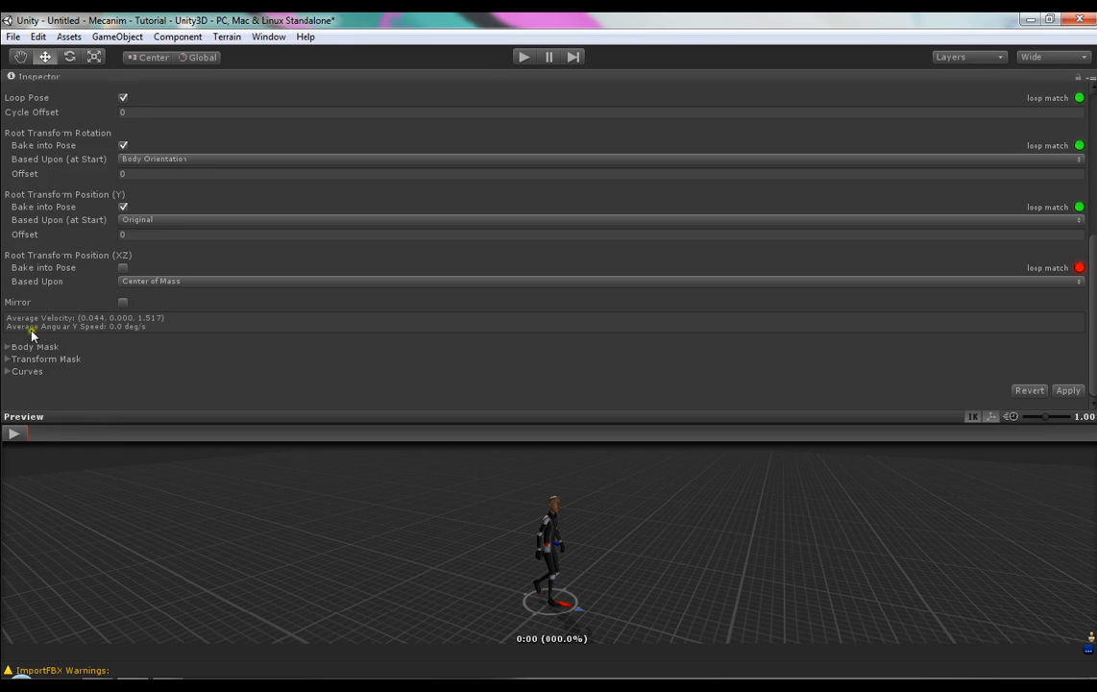
pyautogui.click(6, 346)
pyautogui.scroll(-3, 922, 298)
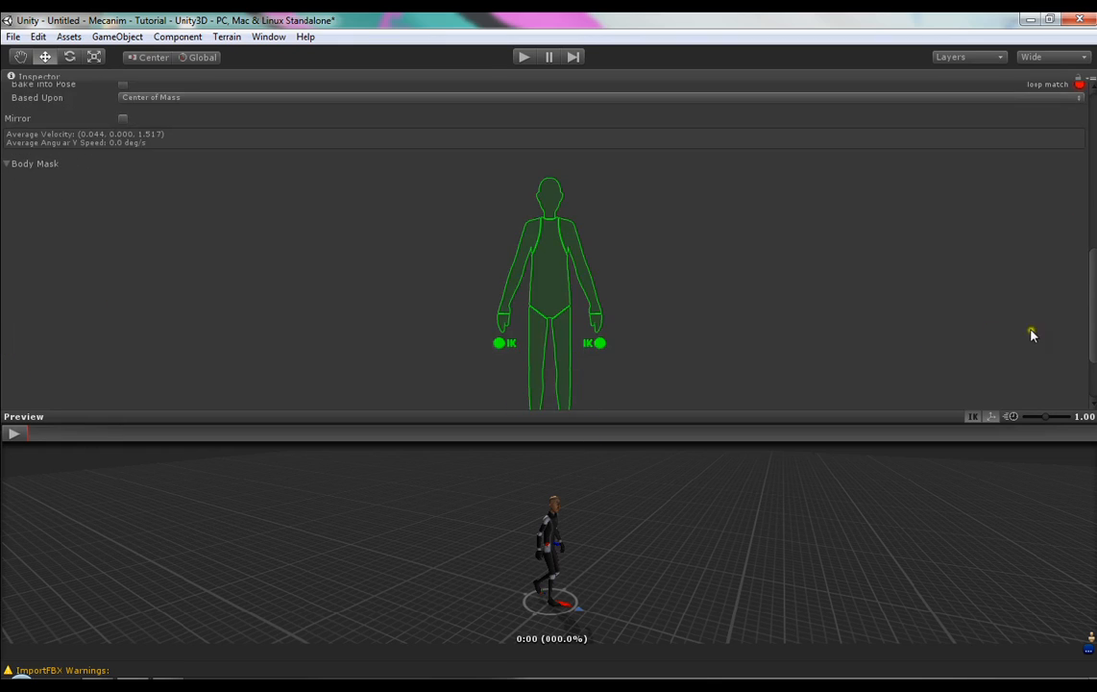
pyautogui.scroll(-2, 1032, 334)
pyautogui.scroll(-1, 1092, 311)
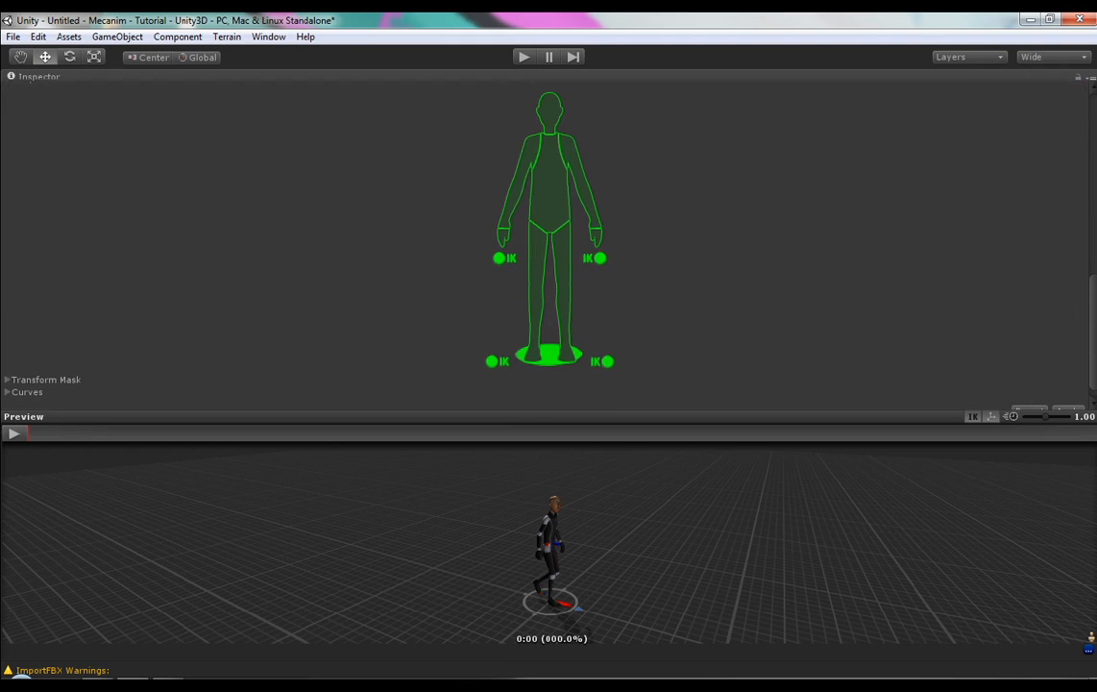
pyautogui.scroll(1, 548, 230)
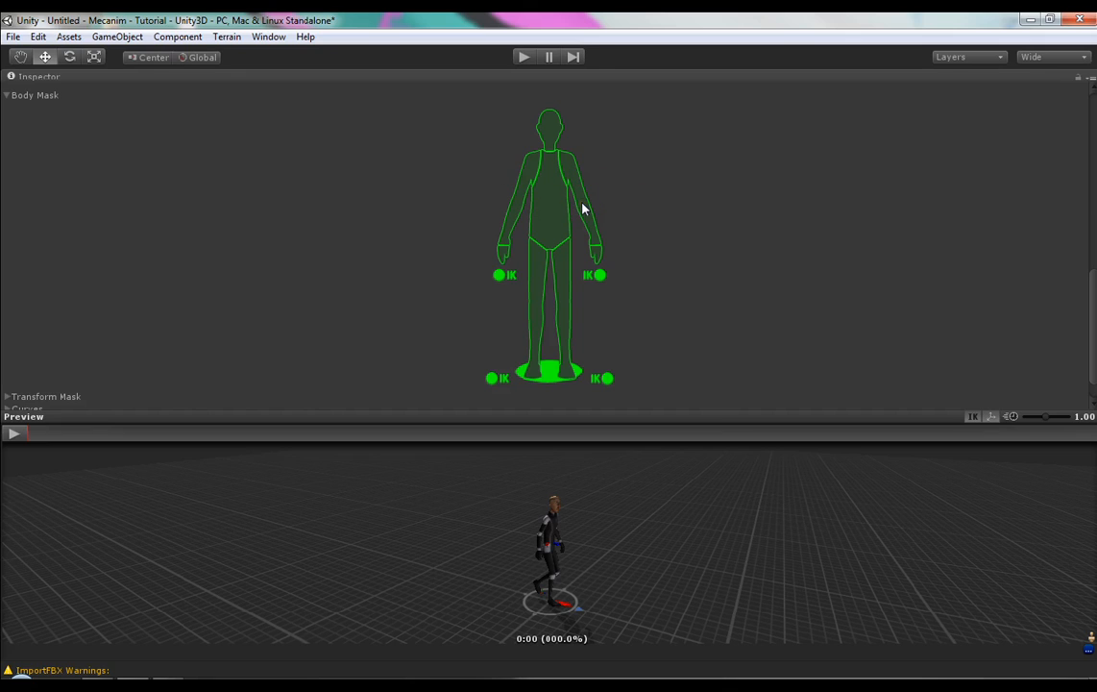
pyautogui.moveTo(1091, 299)
pyautogui.mouseDown()
pyautogui.moveTo(1093, 315)
pyautogui.moveTo(1095, 284)
pyautogui.moveTo(1095, 293)
pyautogui.mouseUp()
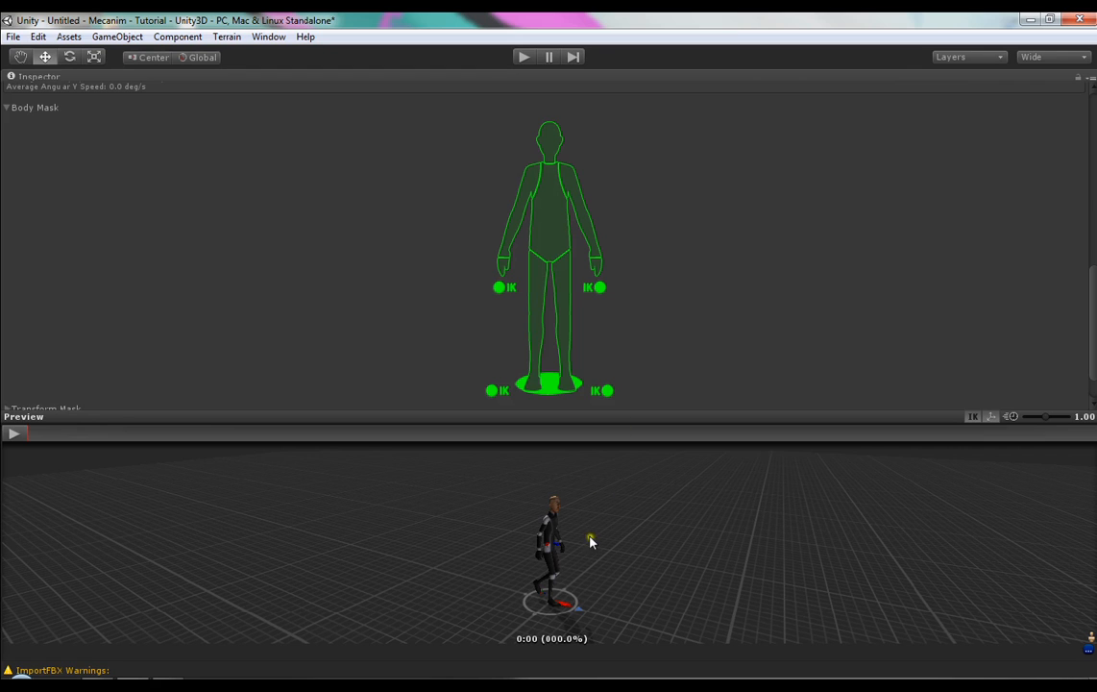
# - Play the walk and exclude the left arm, left hand and left hand IK in the body mask
pyautogui.moveTo(590, 538)
pyautogui.mouseDown()
pyautogui.moveTo(561, 534)
pyautogui.moveTo(594, 546)
pyautogui.mouseUp()
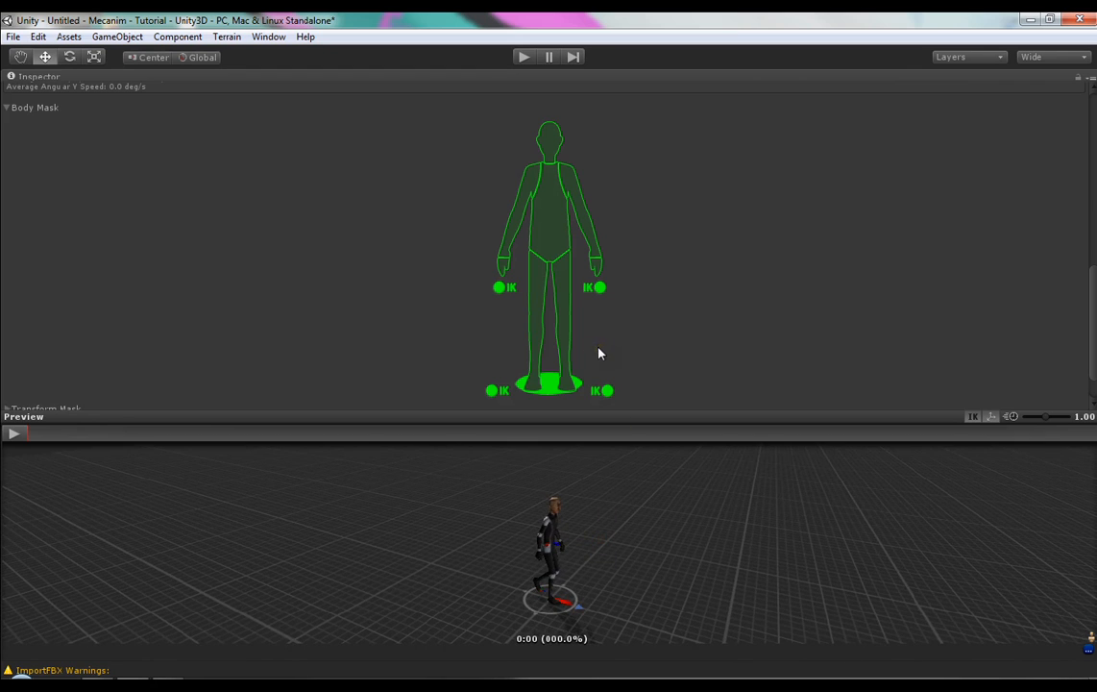
pyautogui.click(15, 434)
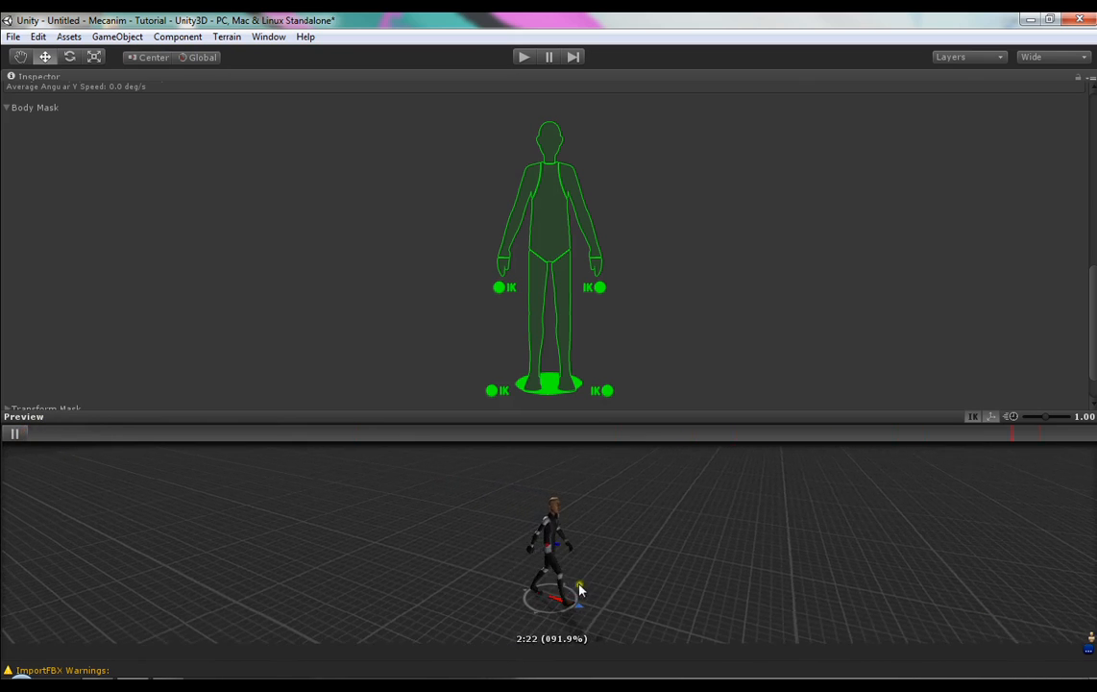
pyautogui.moveTo(579, 584); pyautogui.dragTo(534, 588)
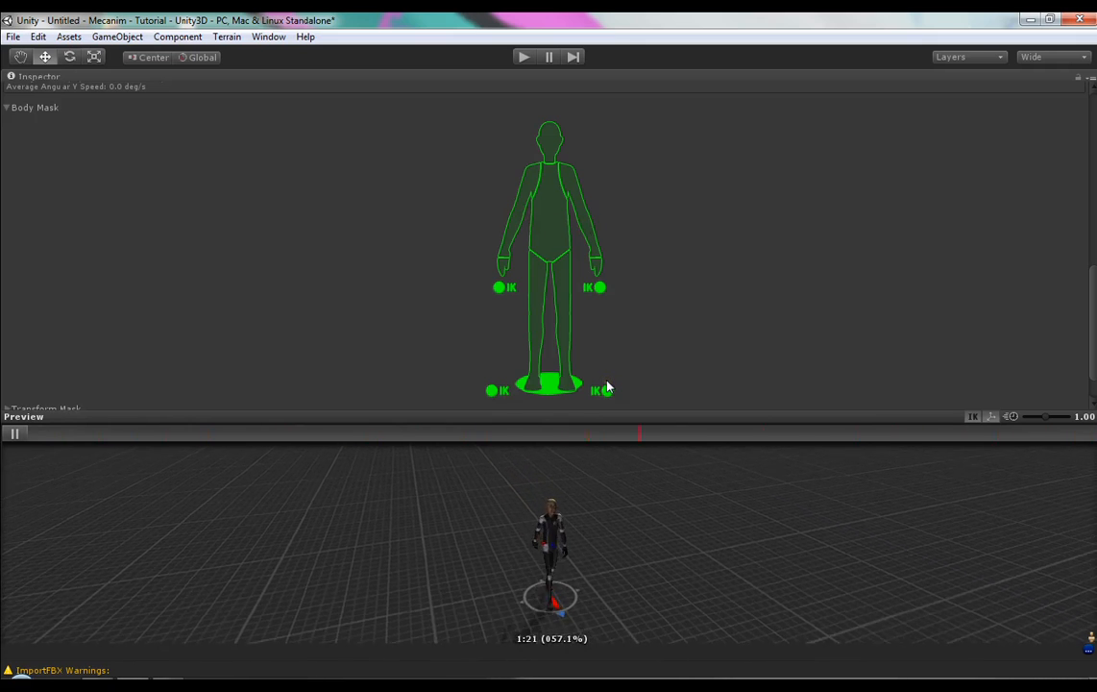
pyautogui.click(588, 224)
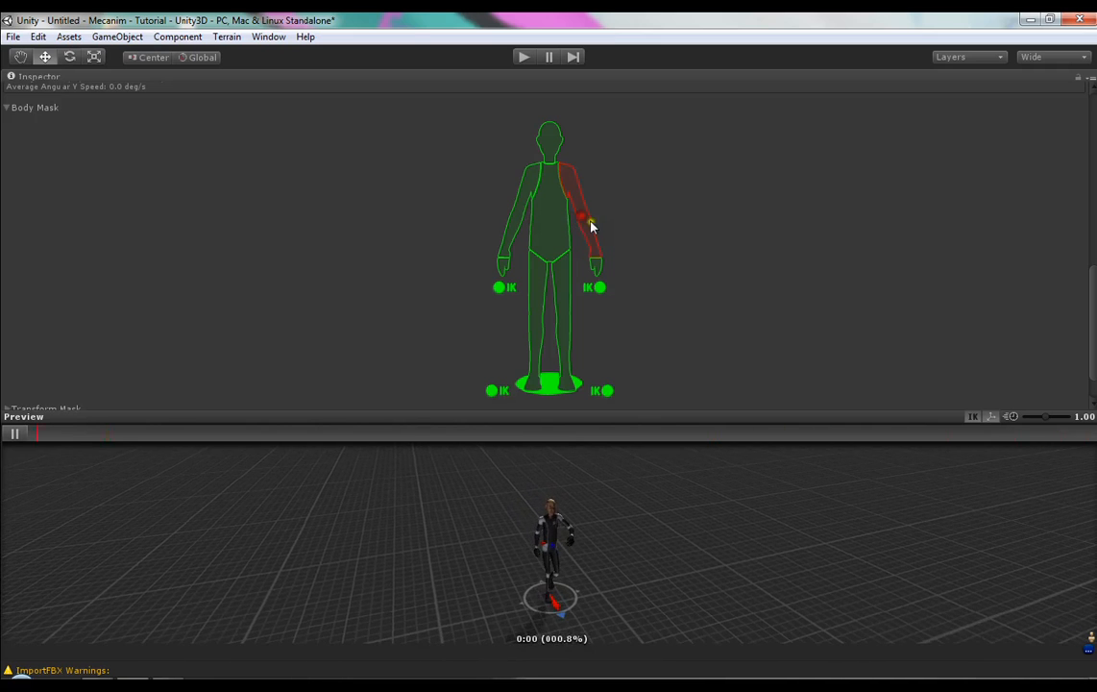
pyautogui.click(599, 287)
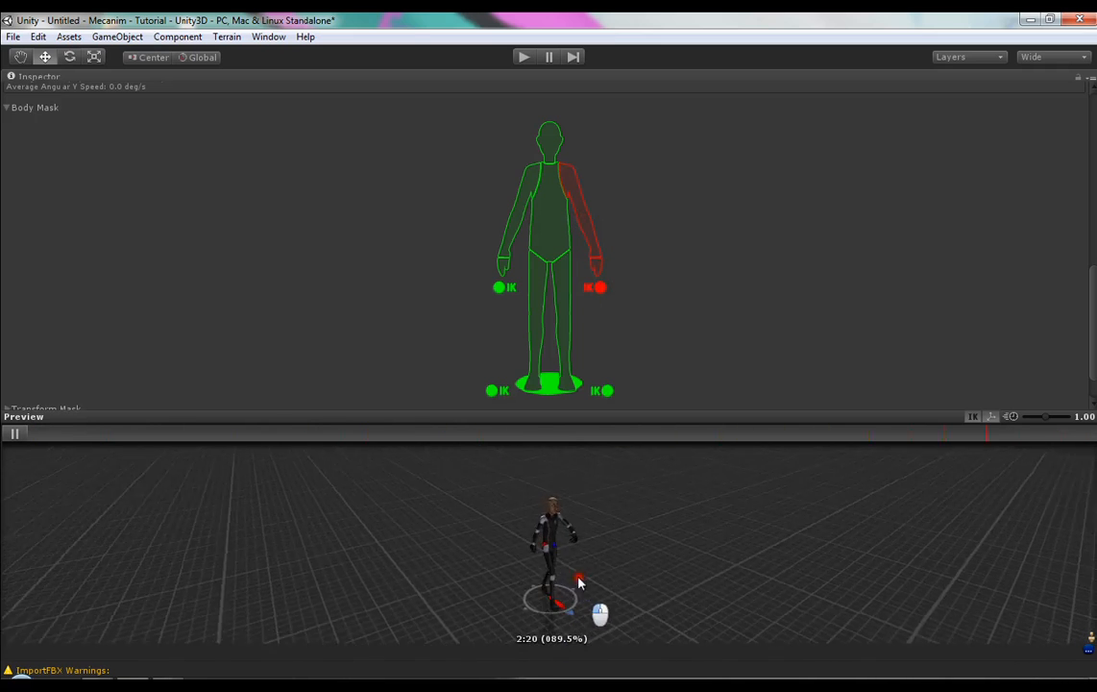
pyautogui.moveTo(577, 573); pyautogui.dragTo(577, 544)
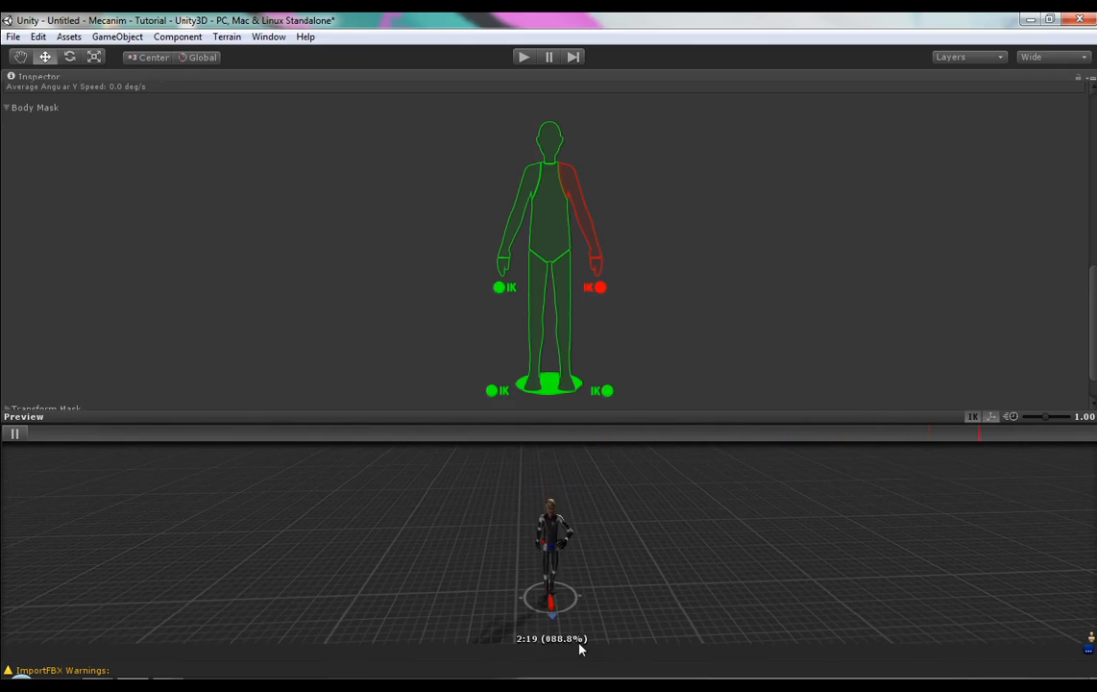
# - Exclude the head, torso, left leg and left foot IK in the body mask, followed by every remaining body part
pyautogui.click(557, 145)
pyautogui.click(557, 203)
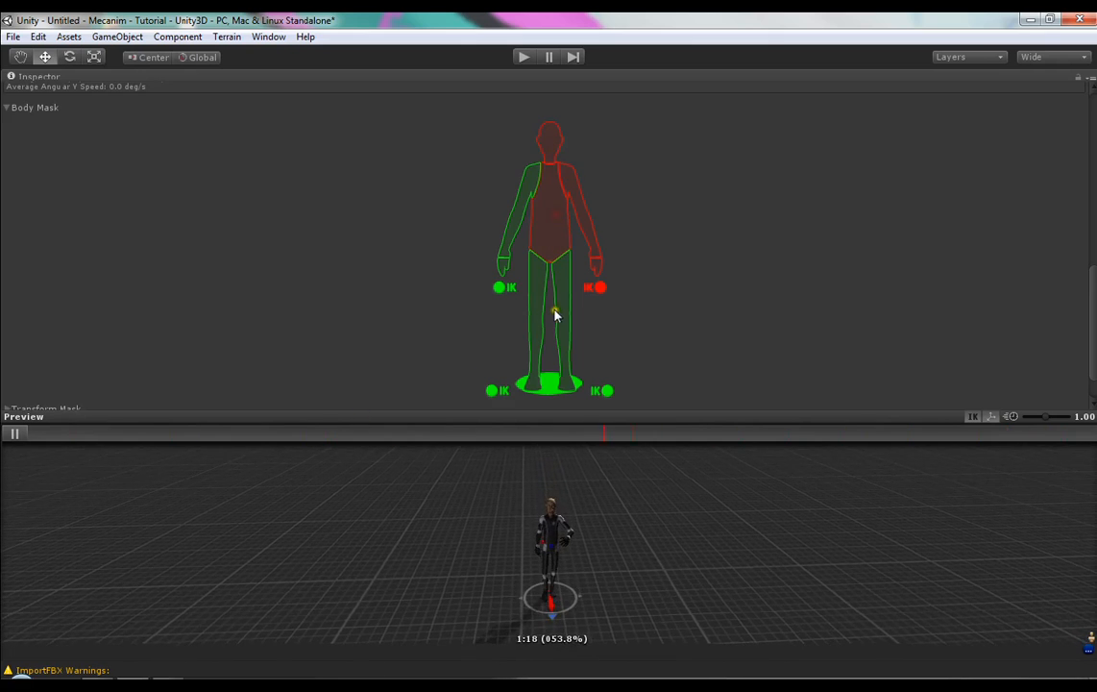
pyautogui.click(560, 317)
pyautogui.click(603, 390)
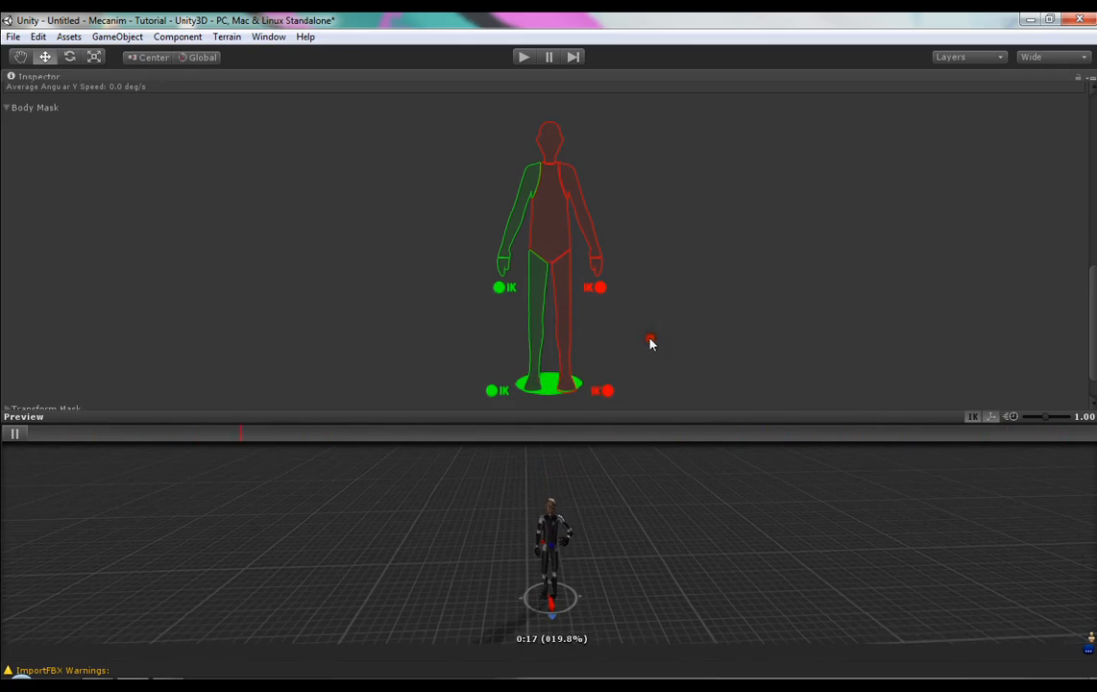
pyautogui.click(505, 388)
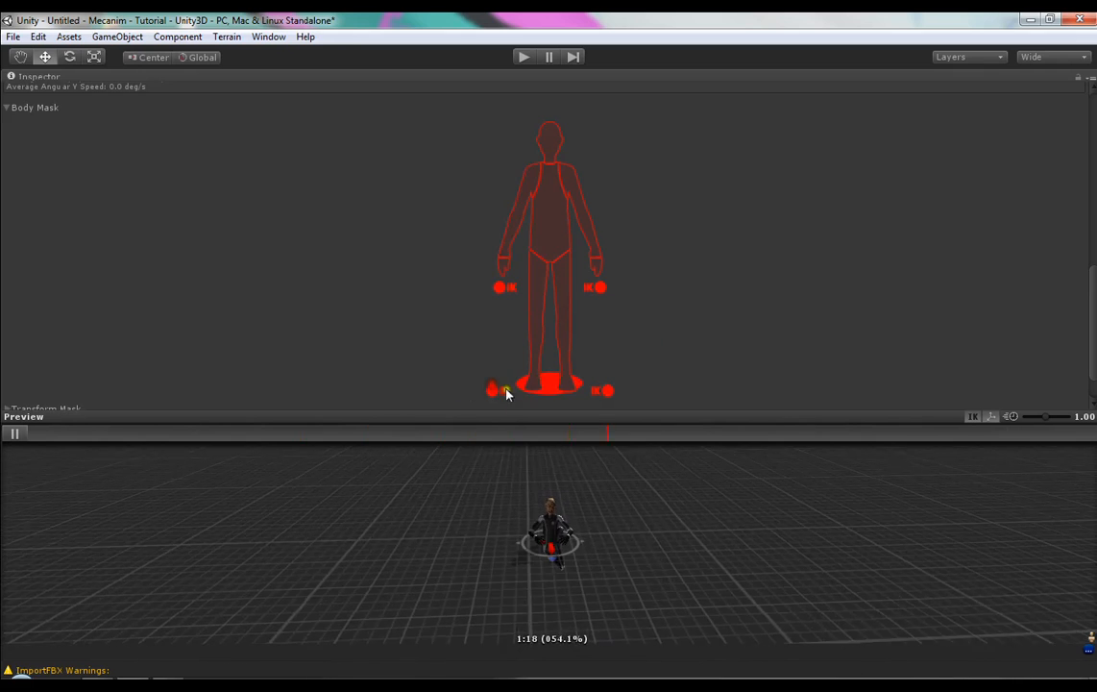
# - Re-enable the right hand IK, right hand and right arm in the body mask
pyautogui.click(497, 287)
pyautogui.click(500, 265)
pyautogui.click(512, 221)
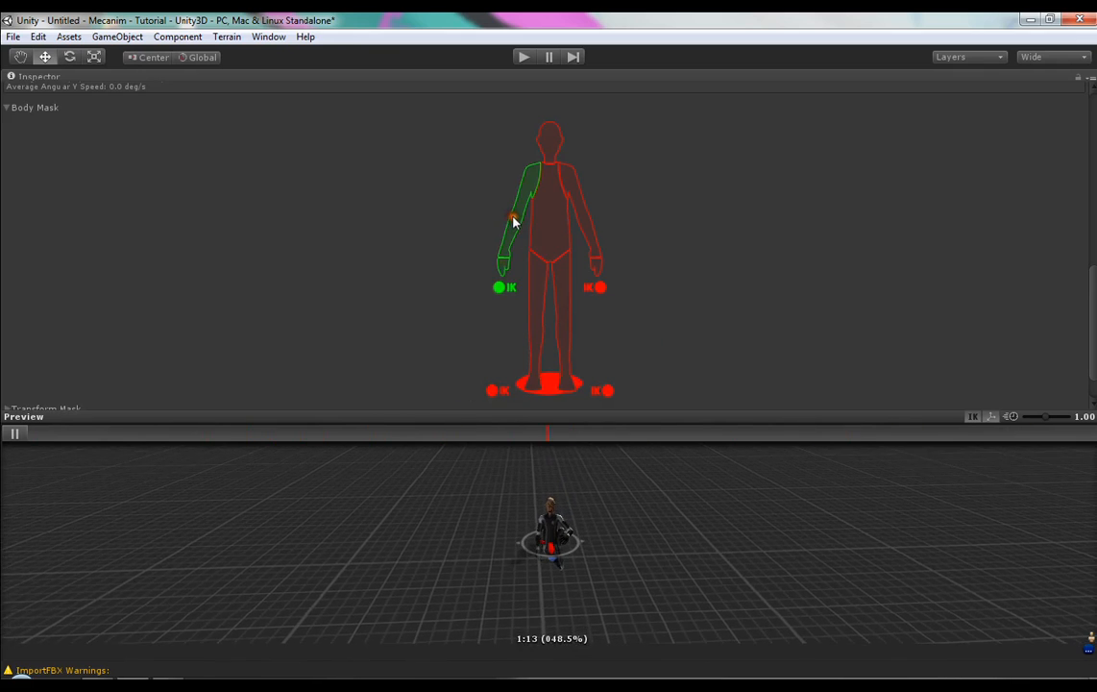
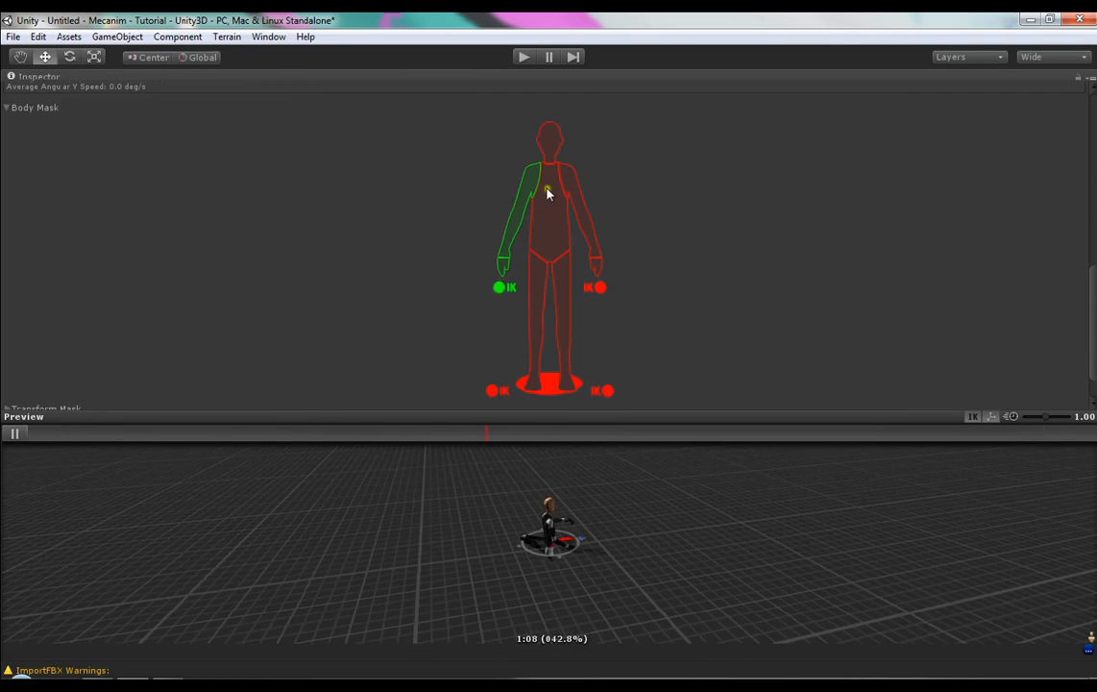
# - Re-enable the head, torso and left arm in the body mask
pyautogui.scroll(-2, 548, 192)
pyautogui.scroll(2, 548, 192)
pyautogui.scroll(-2, 79, 120)
pyautogui.scroll(2, 79, 120)
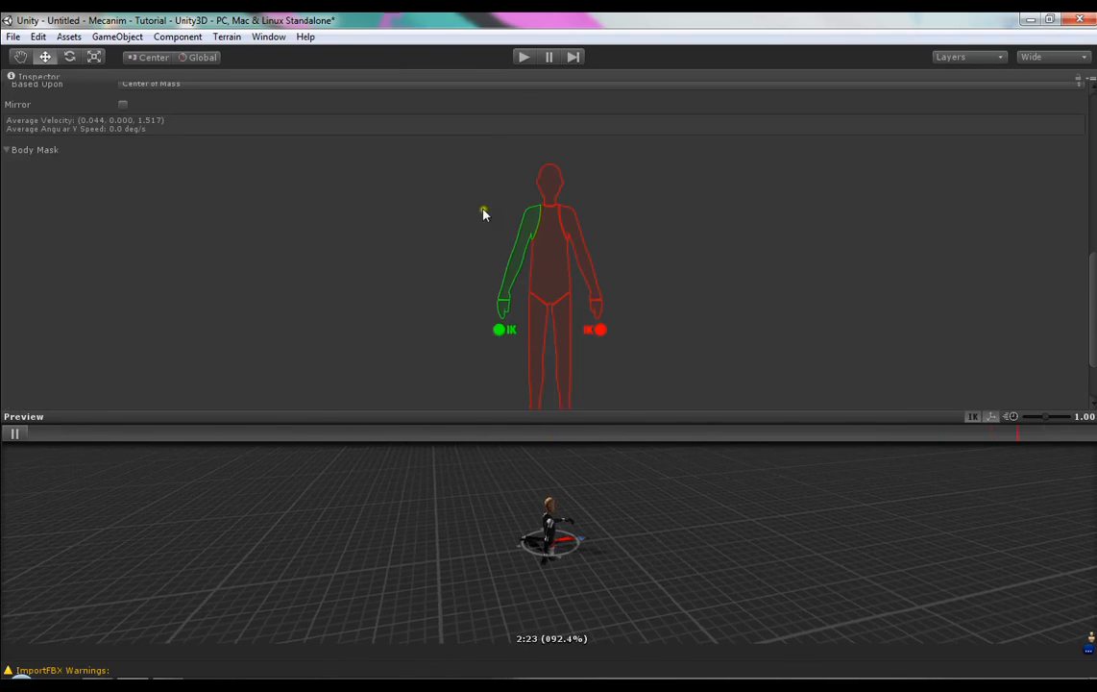
pyautogui.click(544, 192)
pyautogui.click(552, 235)
pyautogui.click(584, 241)
# - Re-enable the root, both foot IKs, both legs, the left hand and the left hand IK in the body mask
pyautogui.scroll(-2, 561, 351)
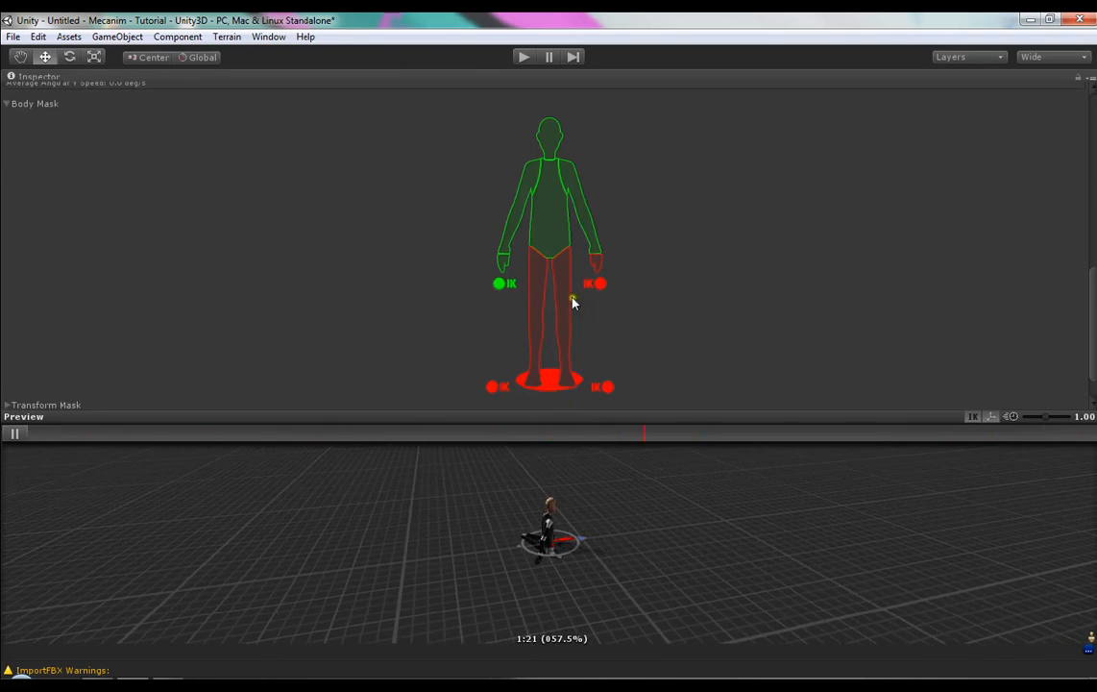
pyautogui.click(552, 383)
pyautogui.click(605, 386)
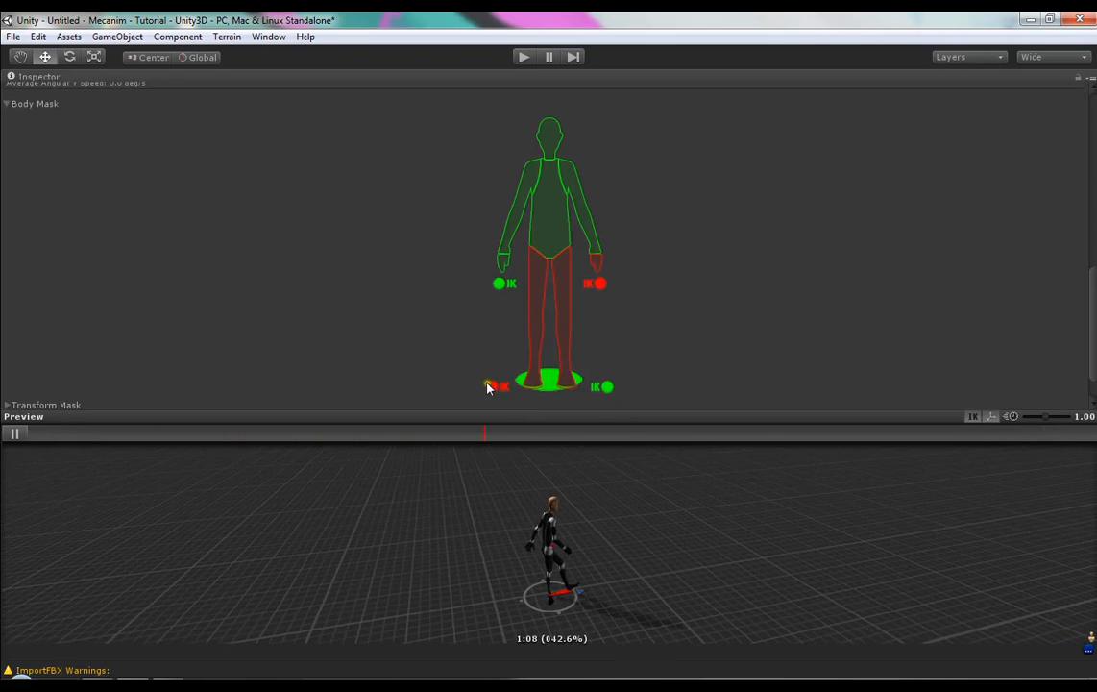
pyautogui.click(487, 386)
pyautogui.click(534, 317)
pyautogui.click(566, 322)
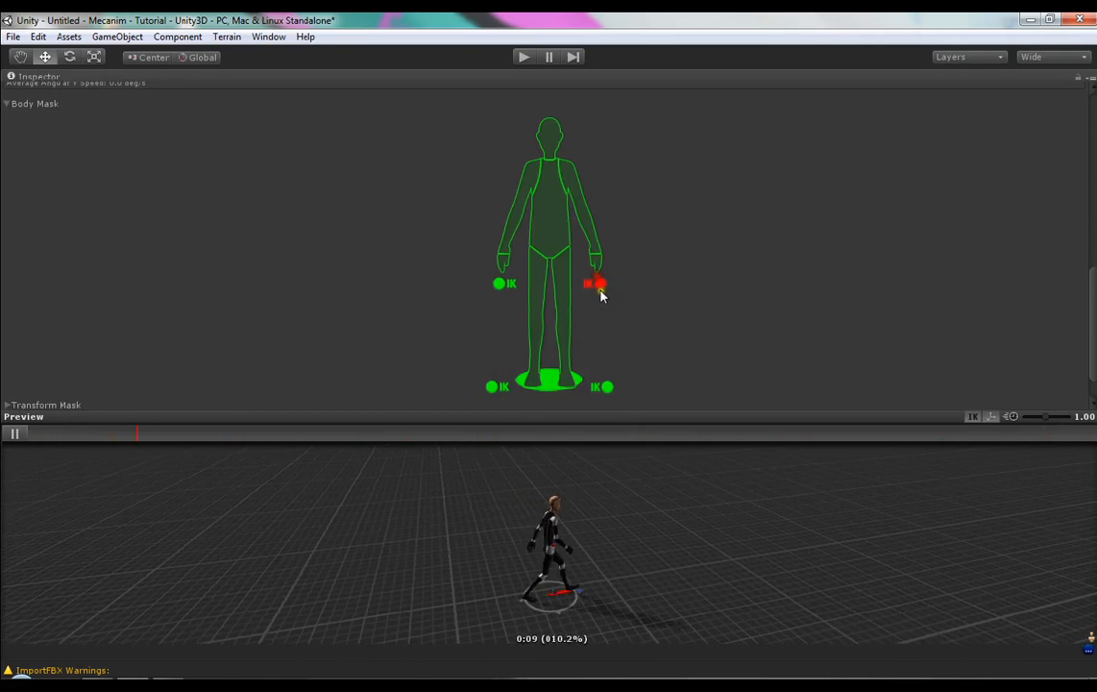
pyautogui.click(596, 283)
# - Briefly exclude the left leg and the root in the body mask, re-enabling each one
pyautogui.click(557, 383)
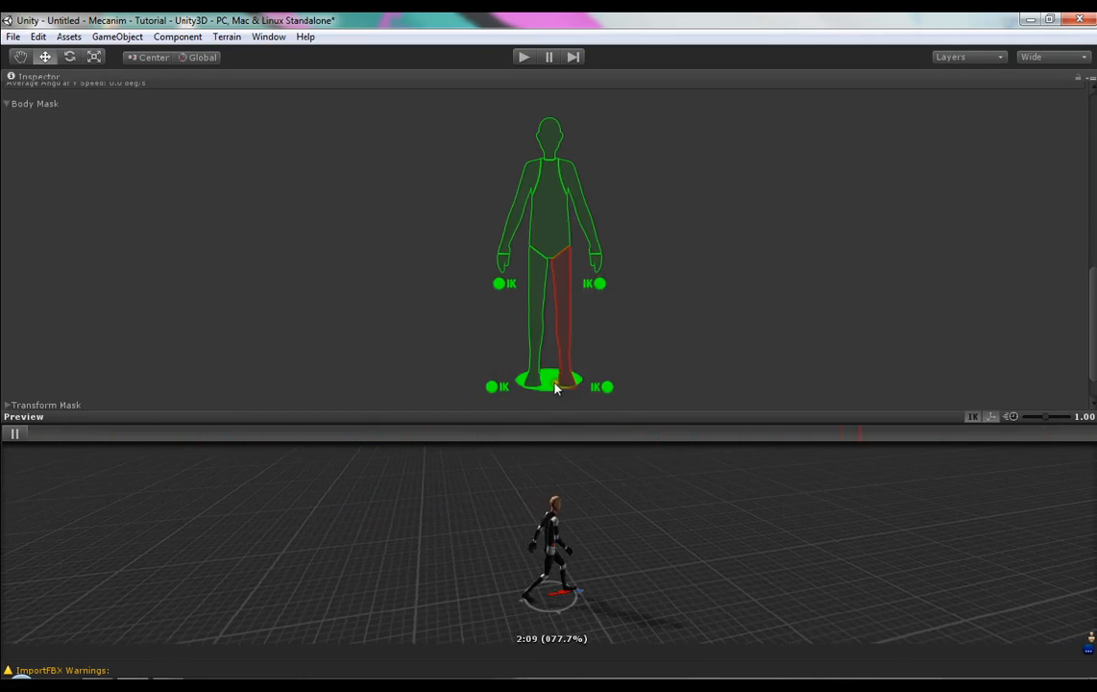
pyautogui.click(566, 368)
pyautogui.click(550, 381)
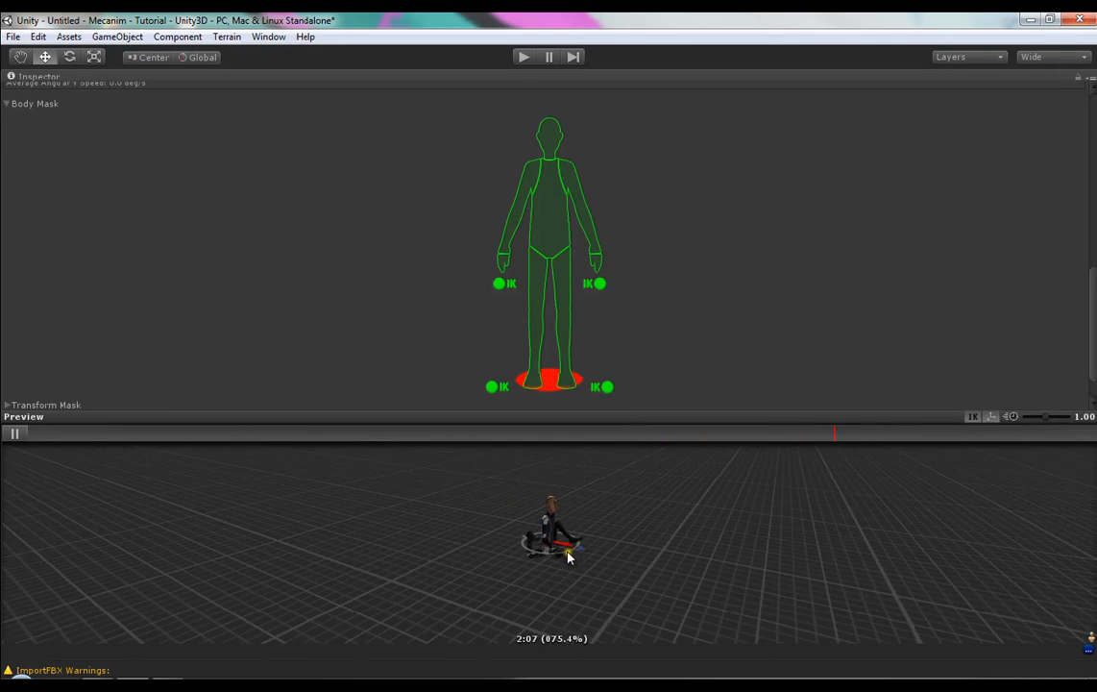
pyautogui.click(545, 388)
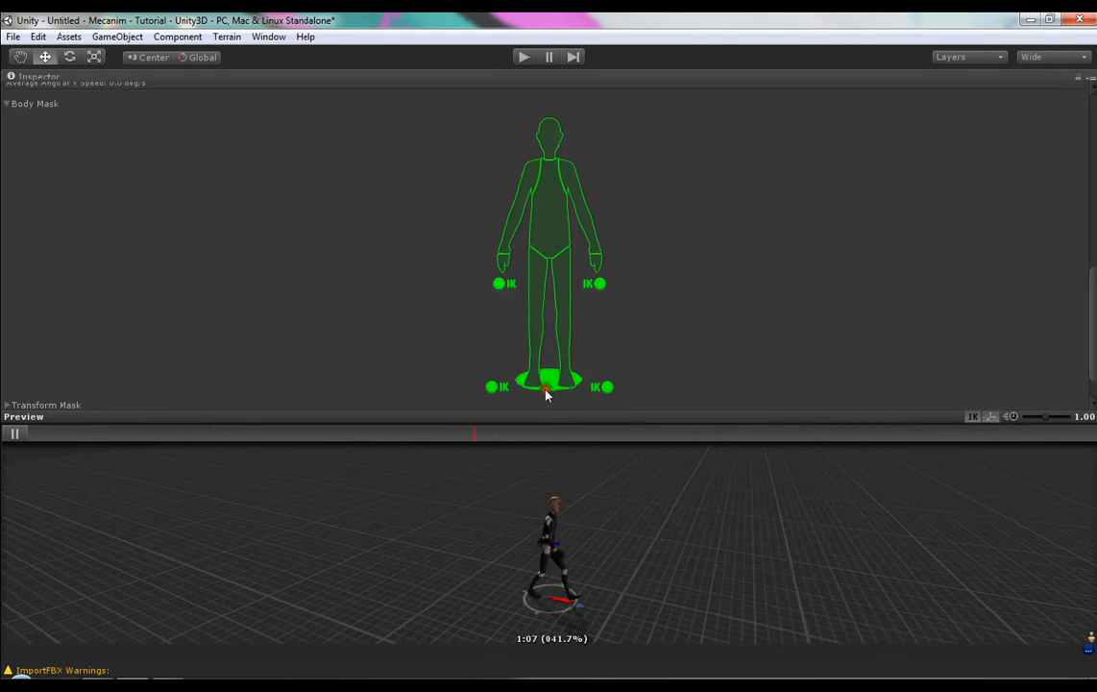
# - Collapse the body mask and examine the bone hierarchy listed in the transform mask
pyautogui.scroll(-1, 691, 336)
pyautogui.scroll(2, 691, 335)
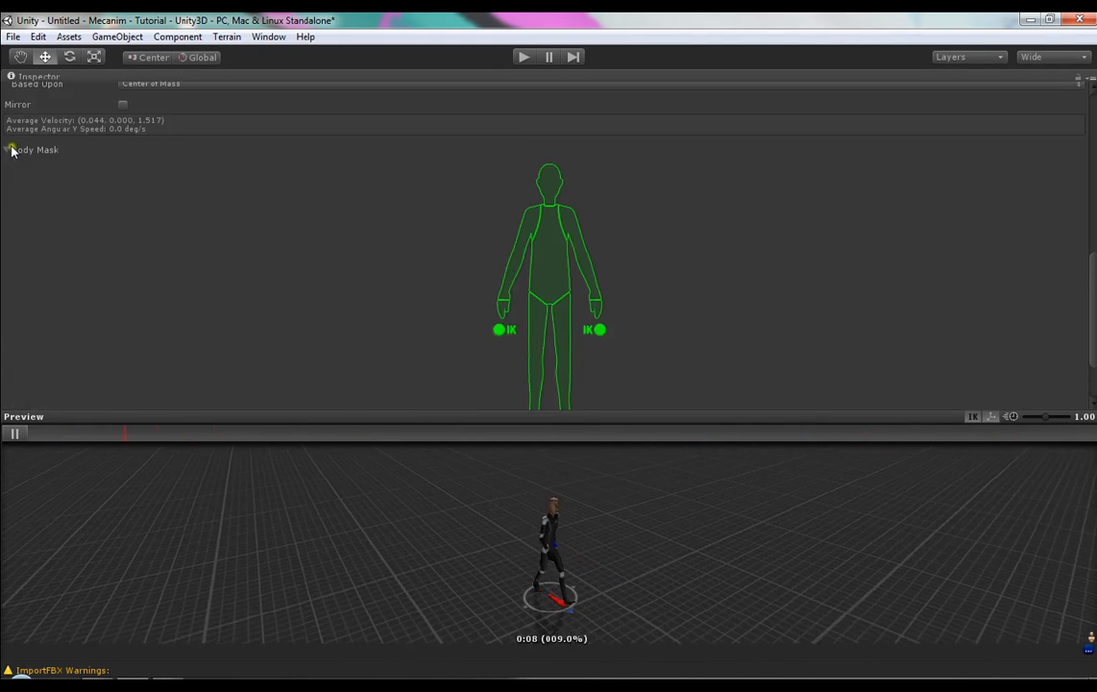
pyautogui.click(10, 150)
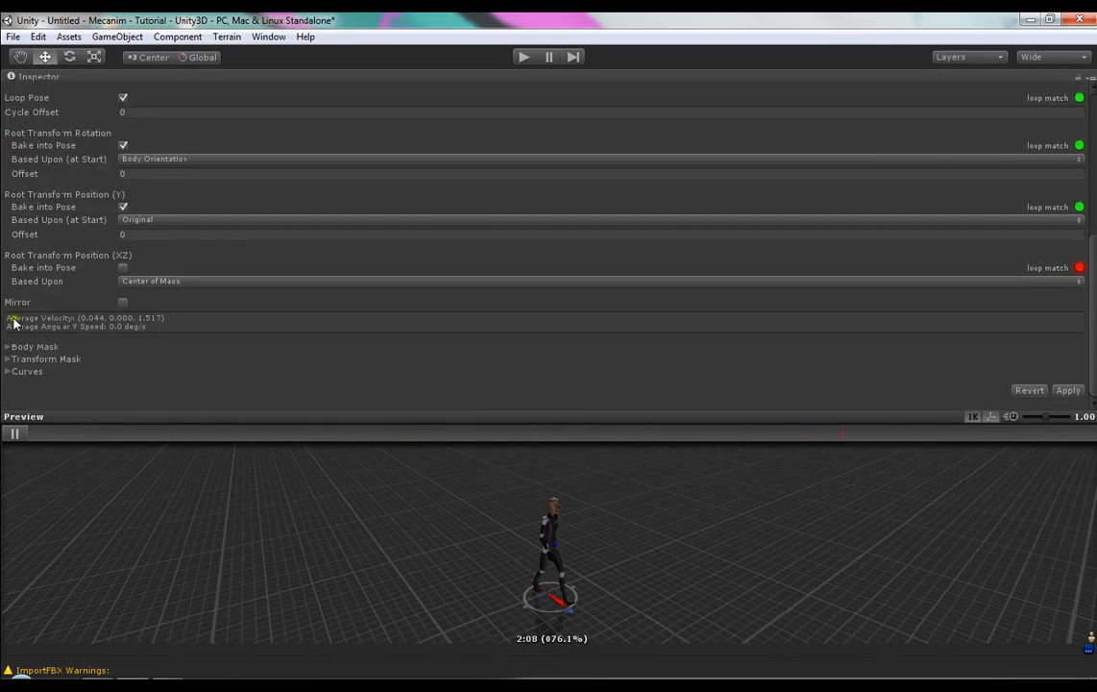
pyautogui.click(8, 359)
pyautogui.scroll(-1, 259, 370)
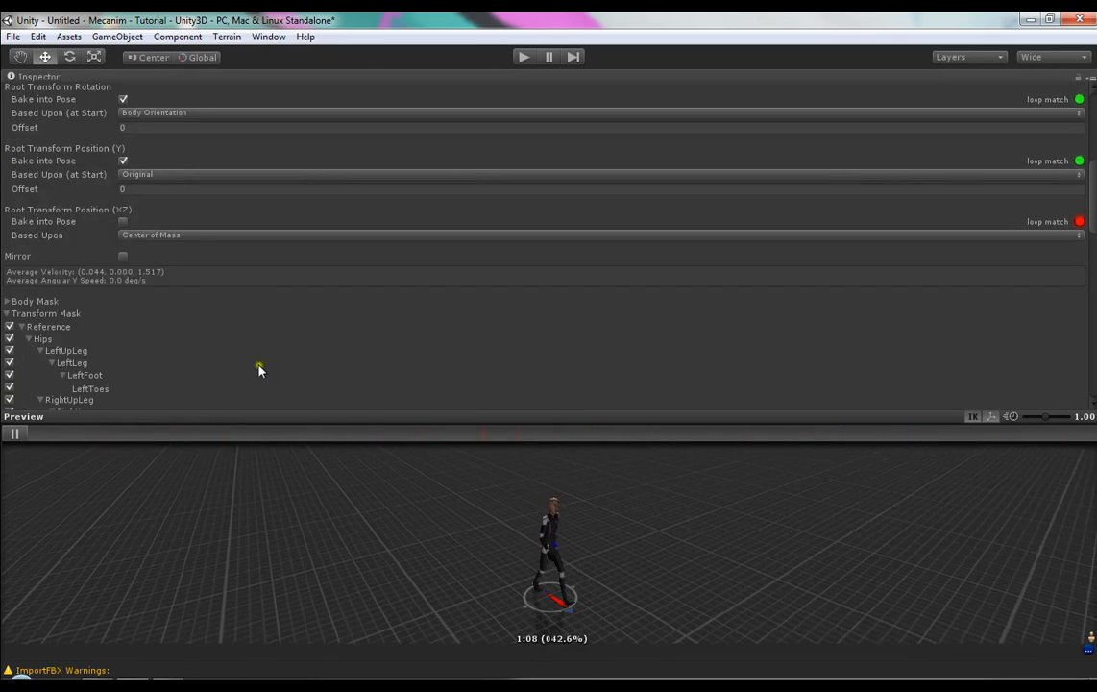
pyautogui.scroll(-10, 245, 365)
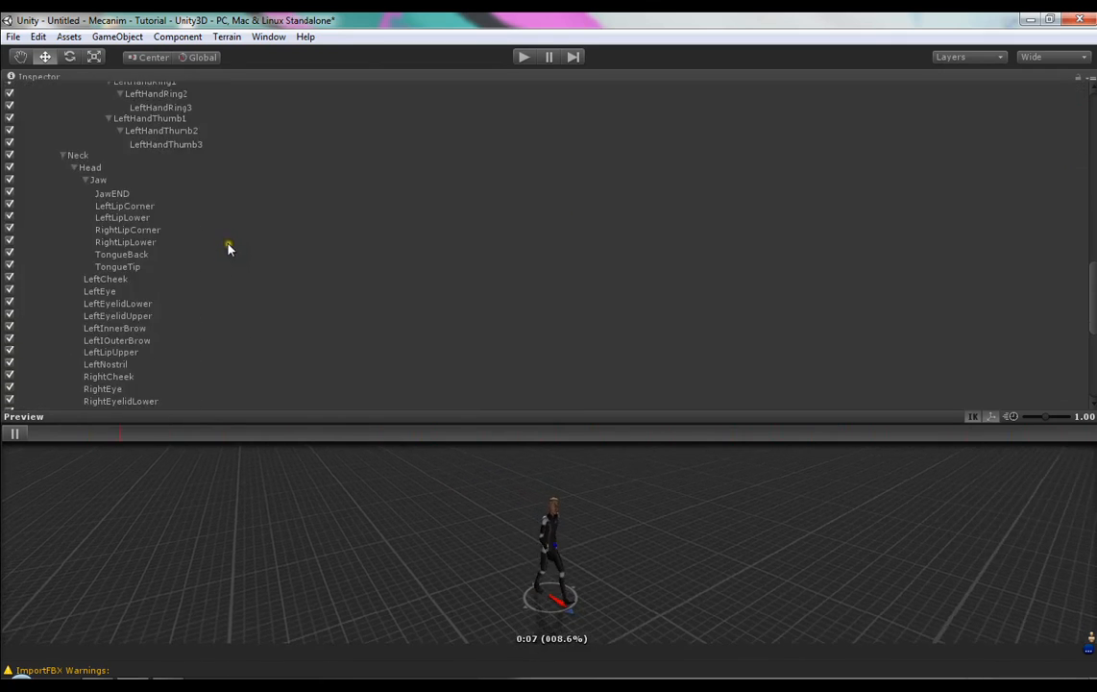
pyautogui.scroll(-7, 231, 269)
pyautogui.scroll(2, 255, 254)
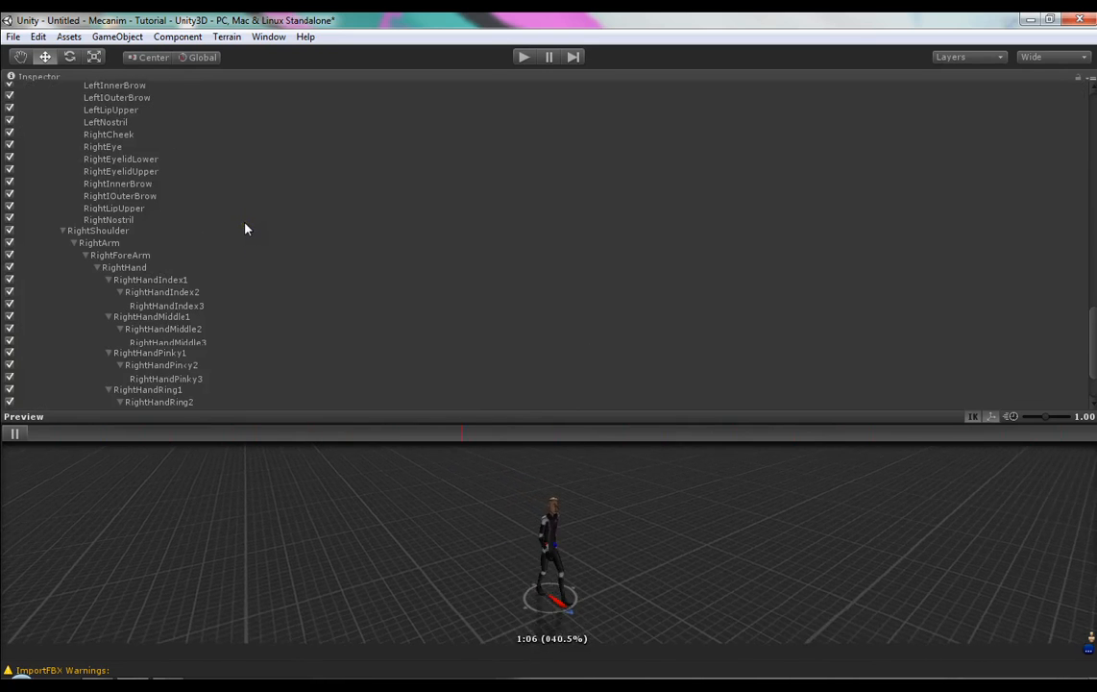
pyautogui.scroll(15, 269, 230)
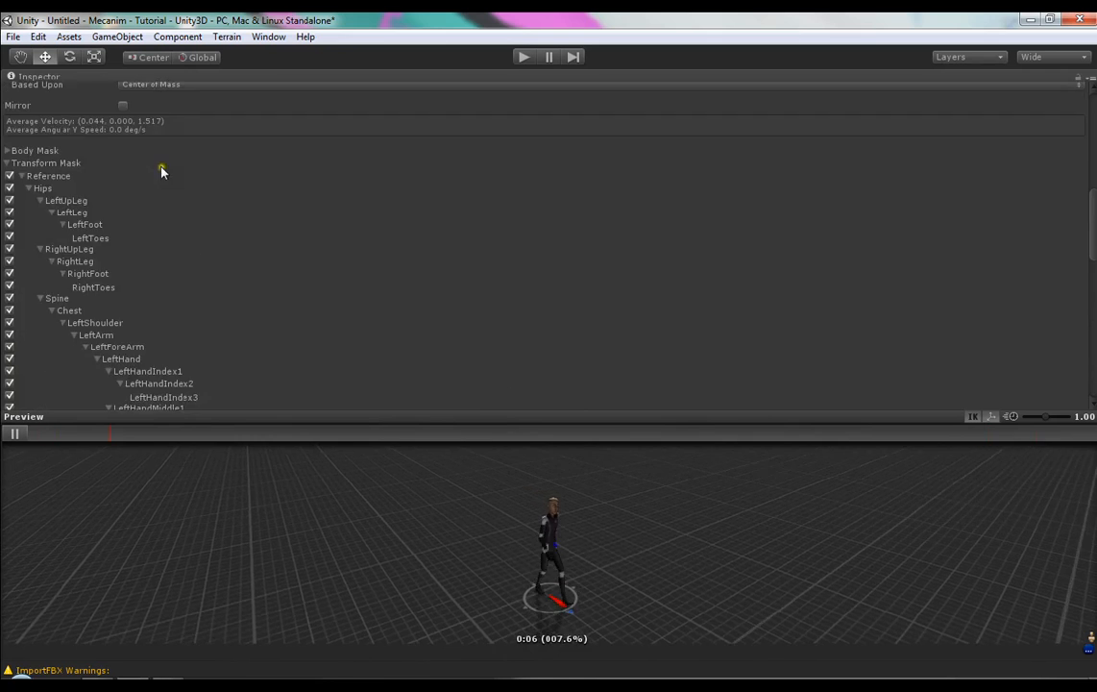
pyautogui.scroll(3, 162, 171)
pyautogui.click(14, 254)
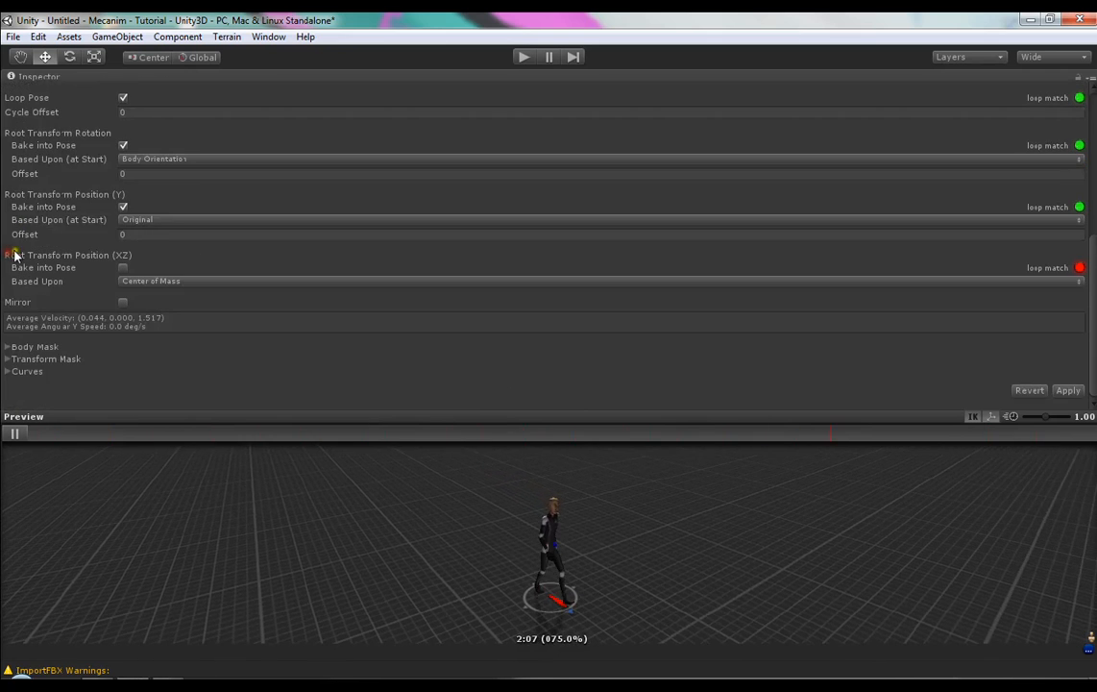
pyautogui.click(7, 359)
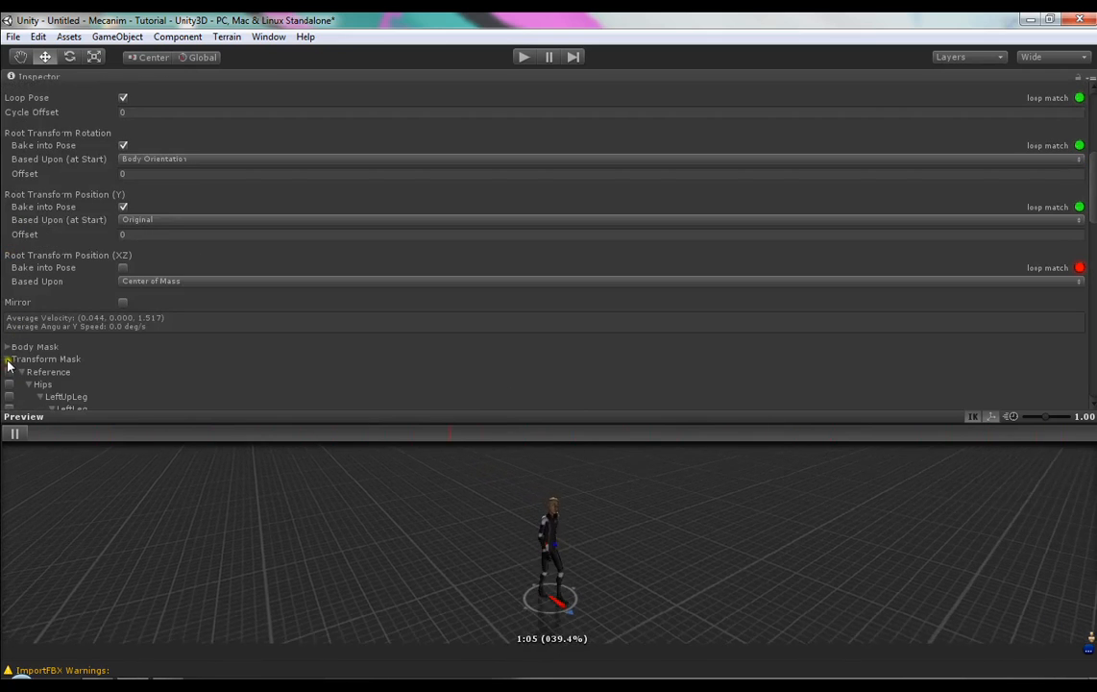
pyautogui.click(7, 359)
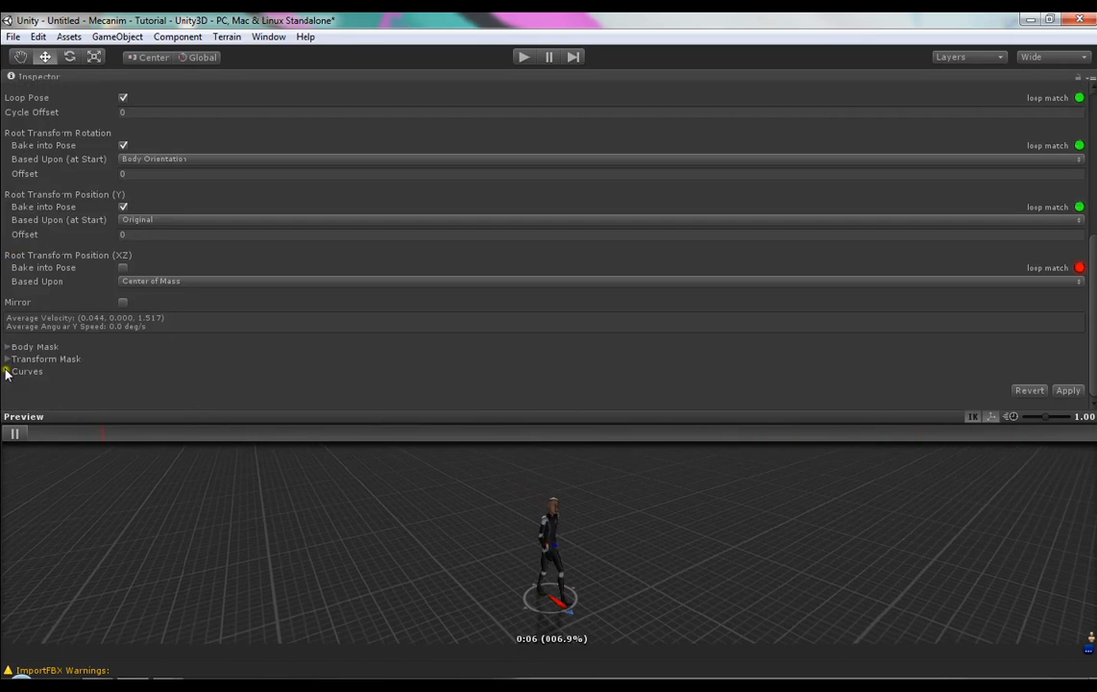
# - Add a curve to the clip with a new key at about 0.26, raised to about 0.03
pyautogui.click(7, 371)
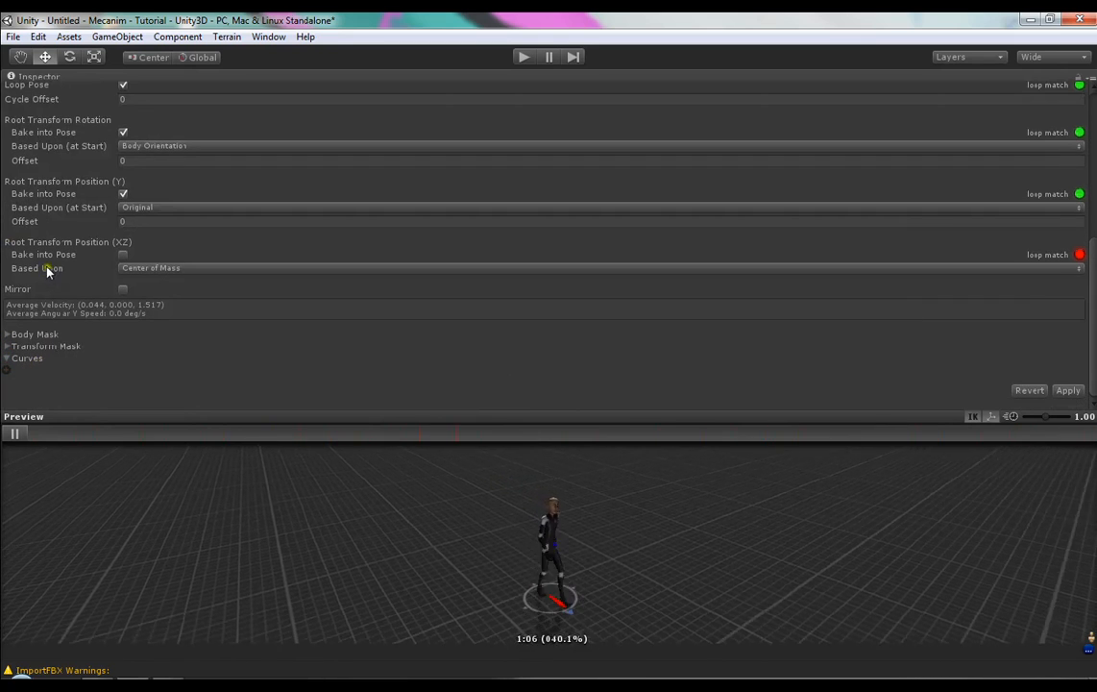
pyautogui.click(6, 369)
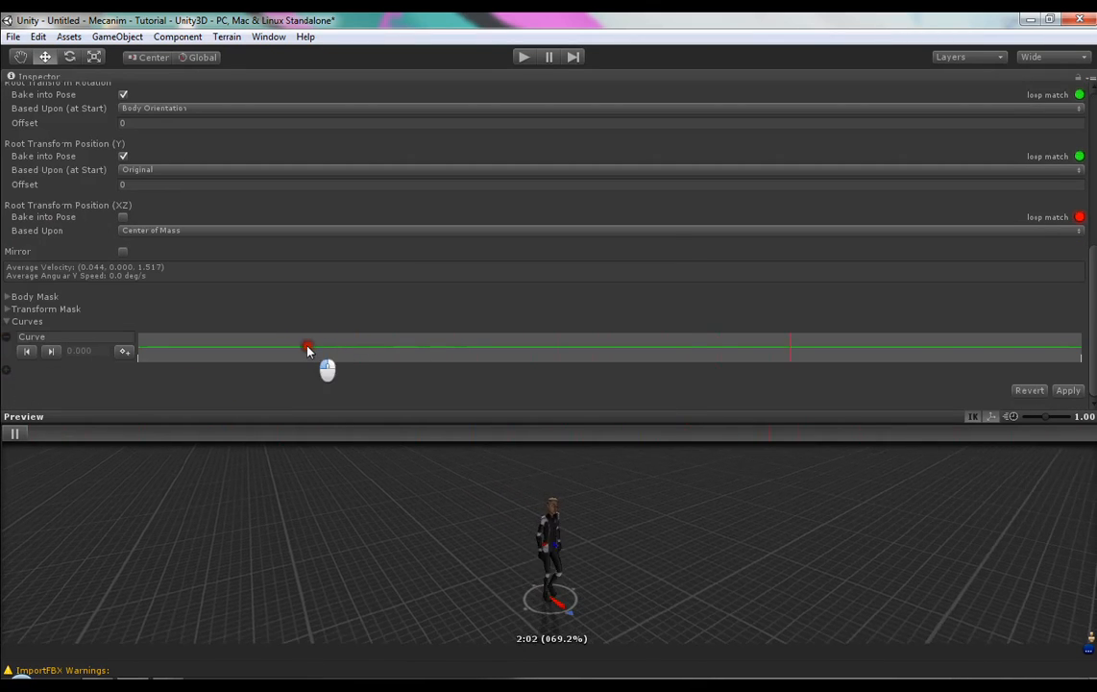
pyautogui.click(307, 348)
pyautogui.rightClick(502, 346)
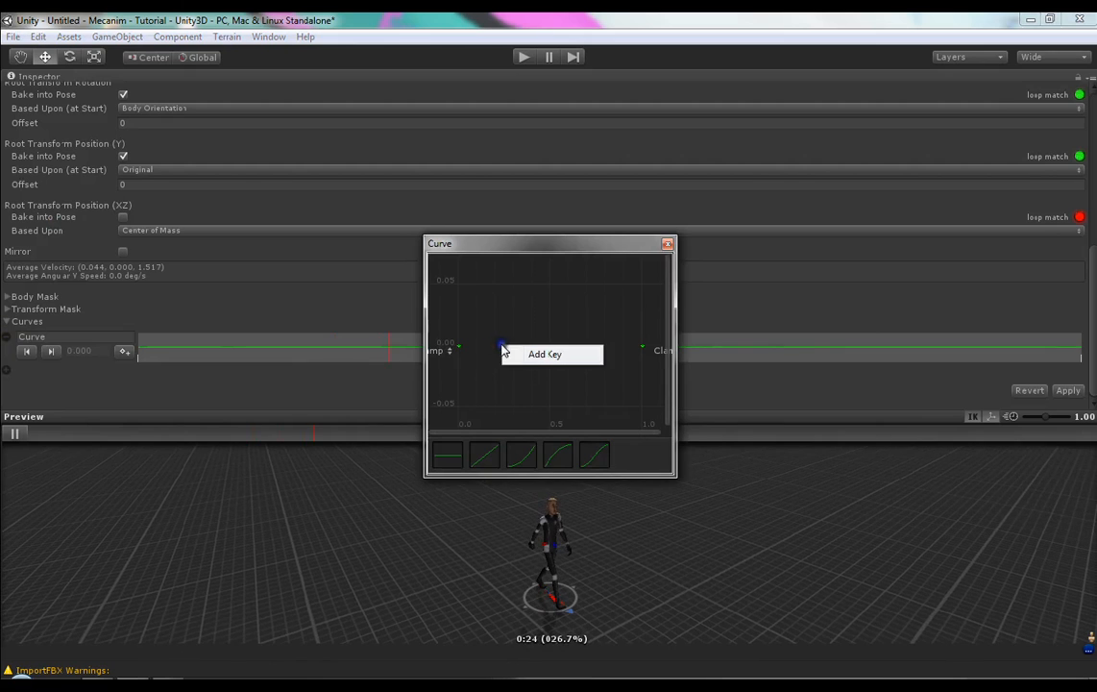
pyautogui.click(518, 354)
pyautogui.rightClick(501, 350)
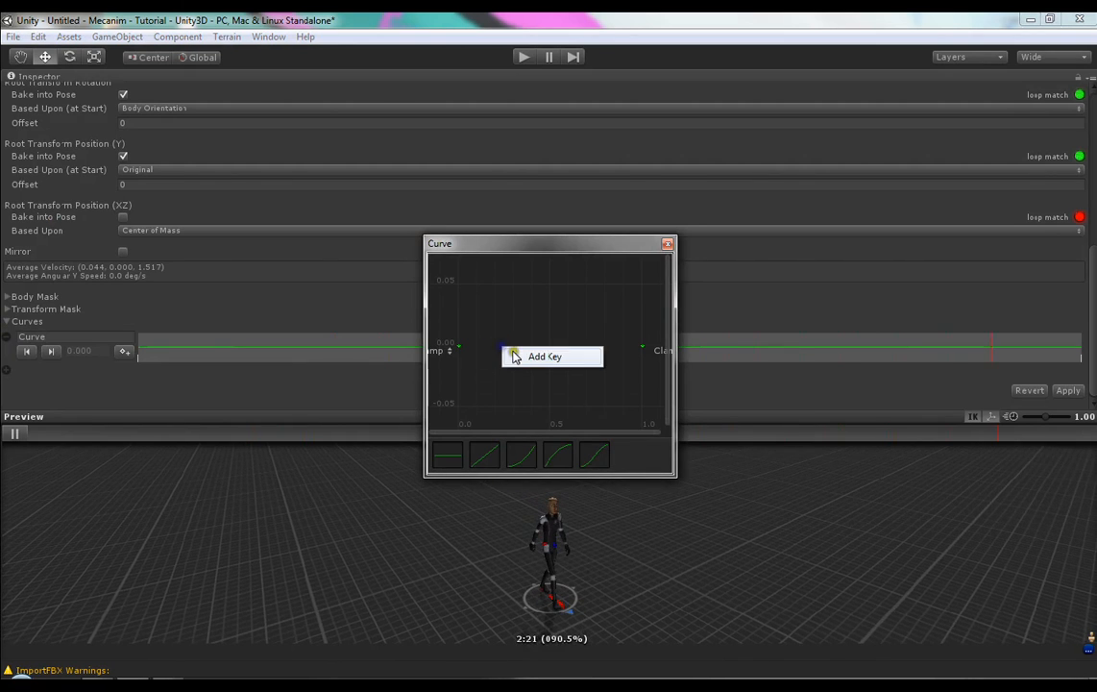
pyautogui.moveTo(502, 348); pyautogui.dragTo(504, 309)
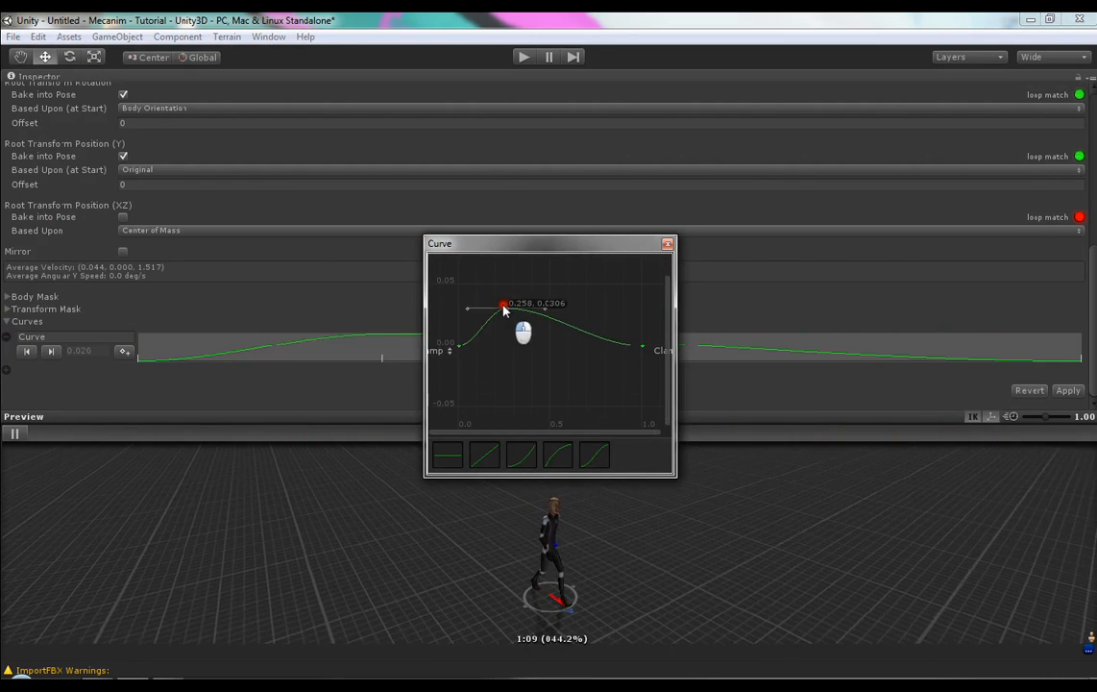
# - Add a second key to the curve at about 0.71 and lower it to about -0.02
pyautogui.rightClick(583, 335)
pyautogui.click(593, 344)
pyautogui.moveTo(584, 334); pyautogui.dragTo(588, 371)
pyautogui.click(667, 244)
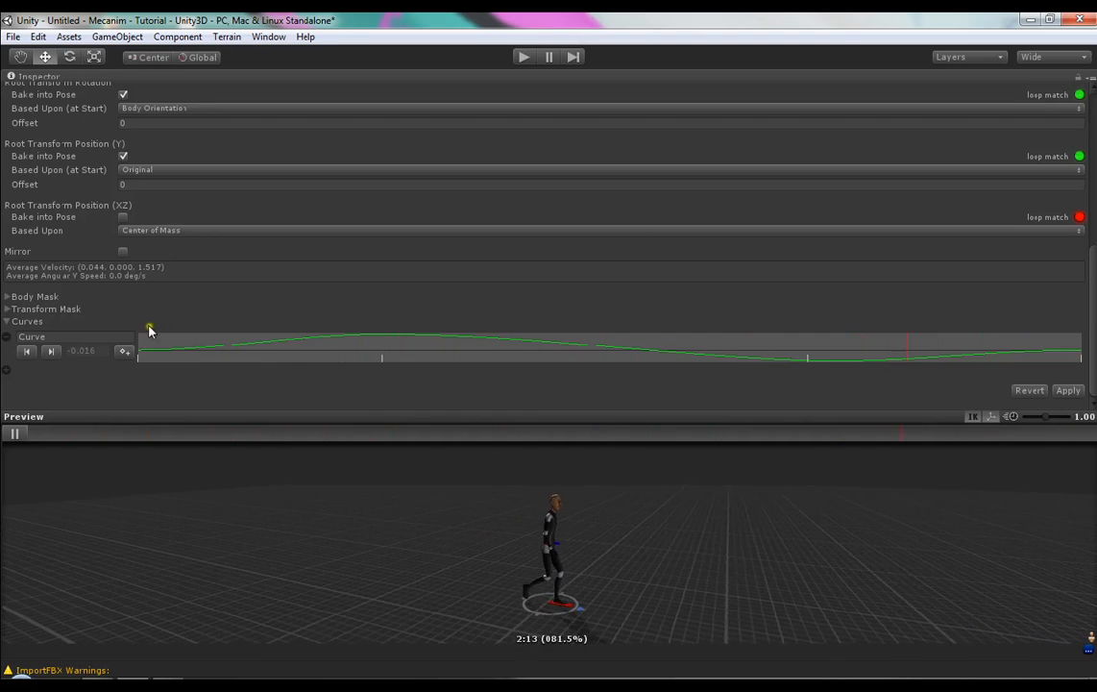
# - Delete the curve's lower key and move the remaining peak to the middle at about 0.5
pyautogui.click(810, 365)
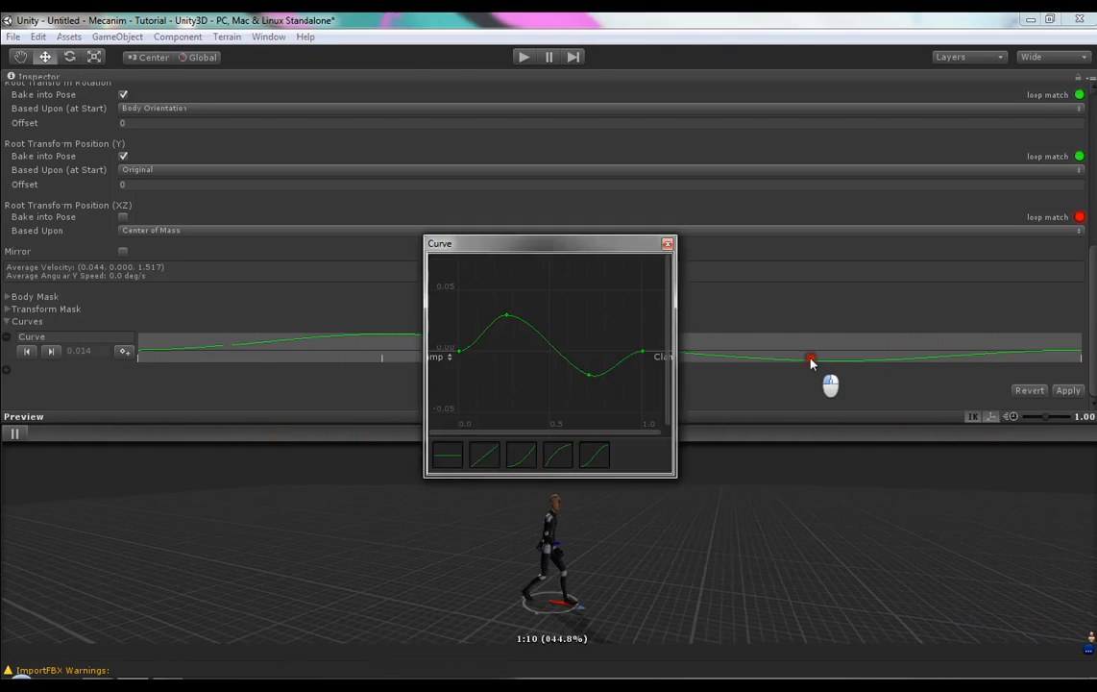
pyautogui.rightClick(591, 375)
pyautogui.click(620, 384)
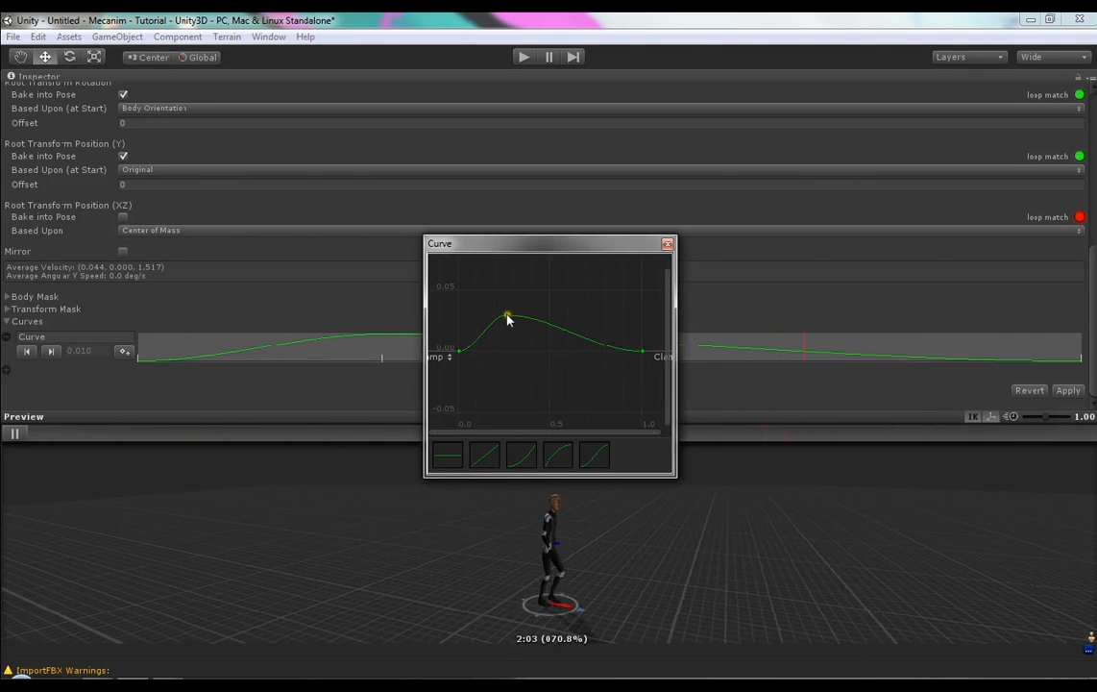
pyautogui.moveTo(508, 315); pyautogui.dragTo(550, 312)
pyautogui.click(665, 246)
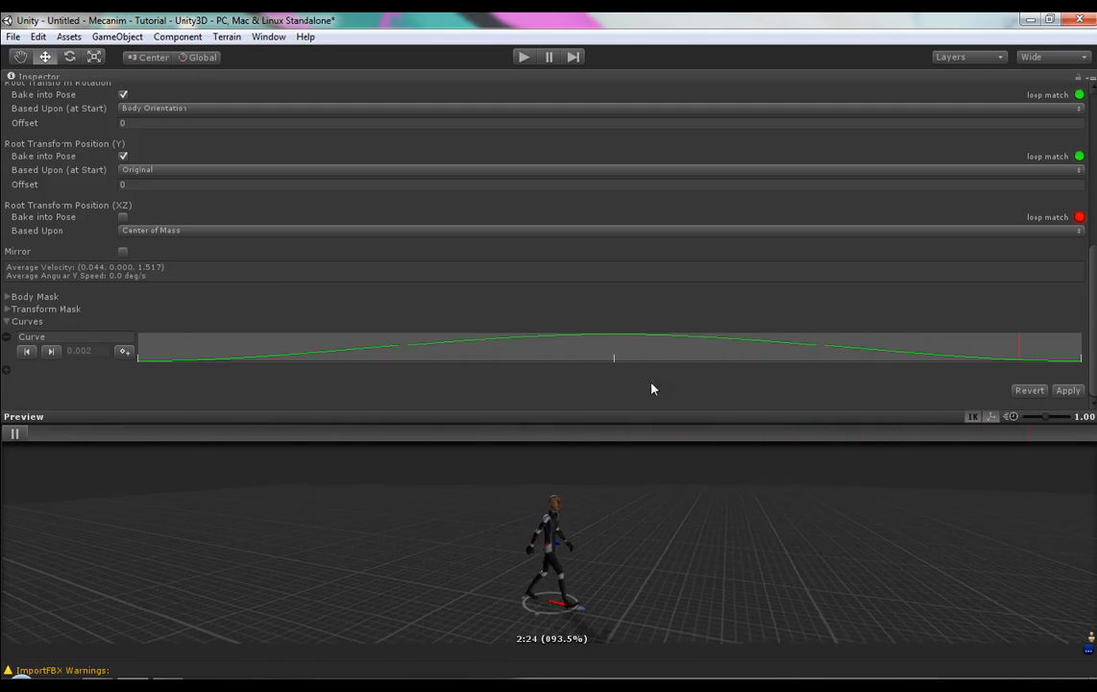
# - Remove the curve, restore the normal editor layout and revert the clip's unapplied import changes
pyautogui.click(8, 340)
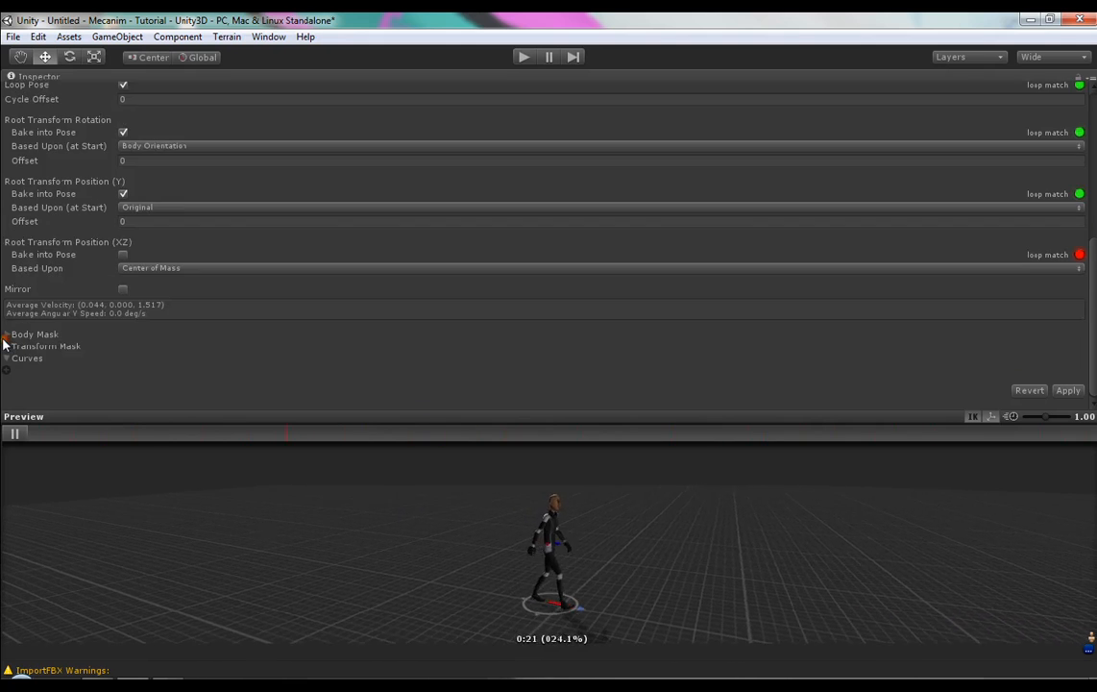
pyautogui.click(5, 361)
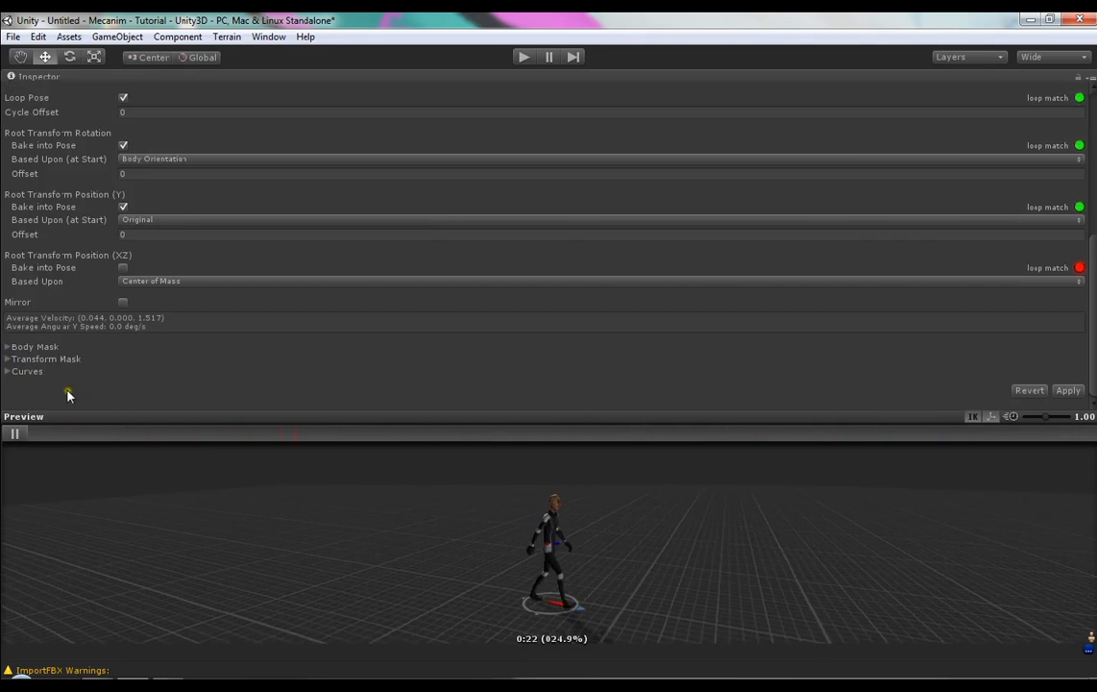
pyautogui.hotkey('shift', 'space')
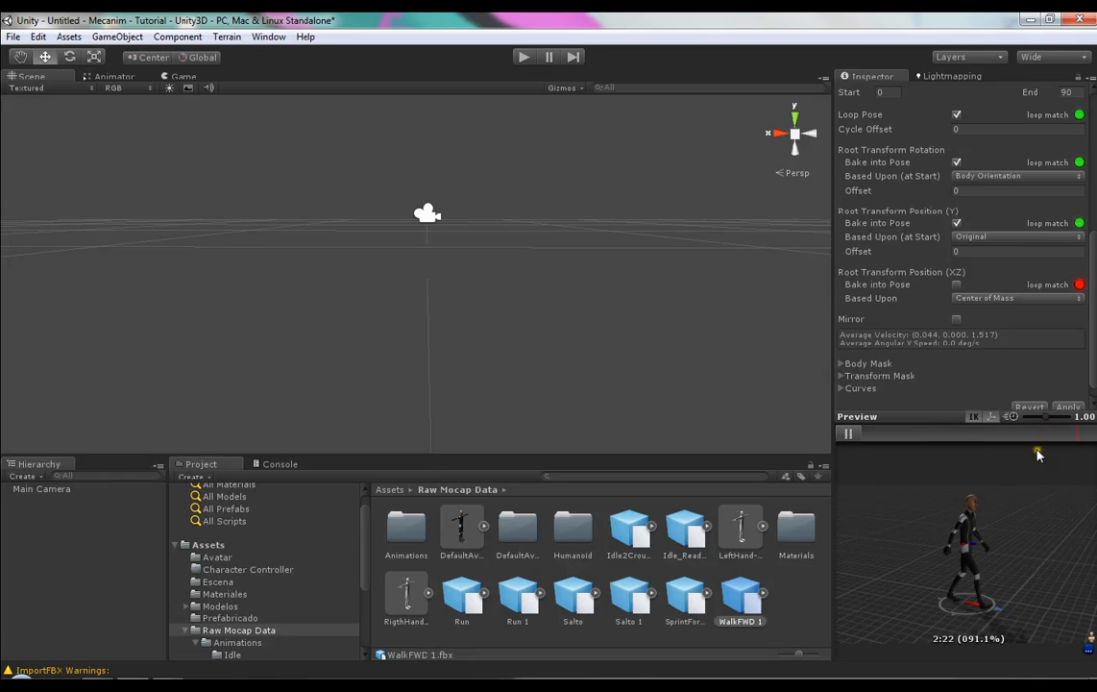
pyautogui.click(1026, 390)
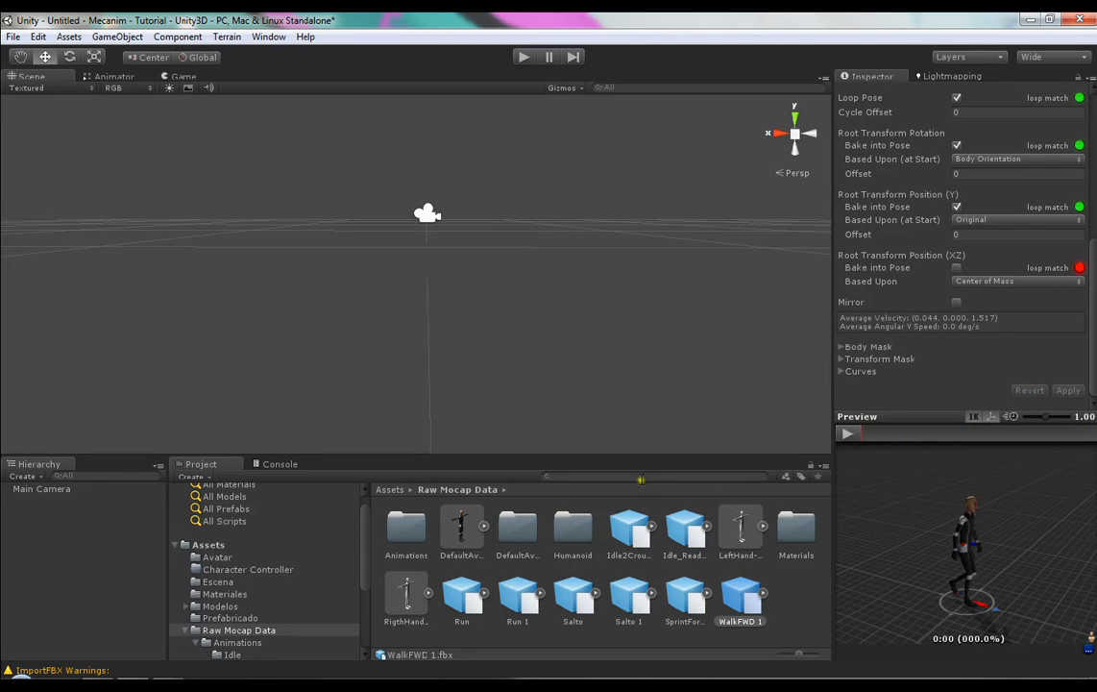
# - Open the Sprinting folder under Raw Mocap Data > Animations and widen the Inspector
pyautogui.click(639, 477)
pyautogui.click(245, 641)
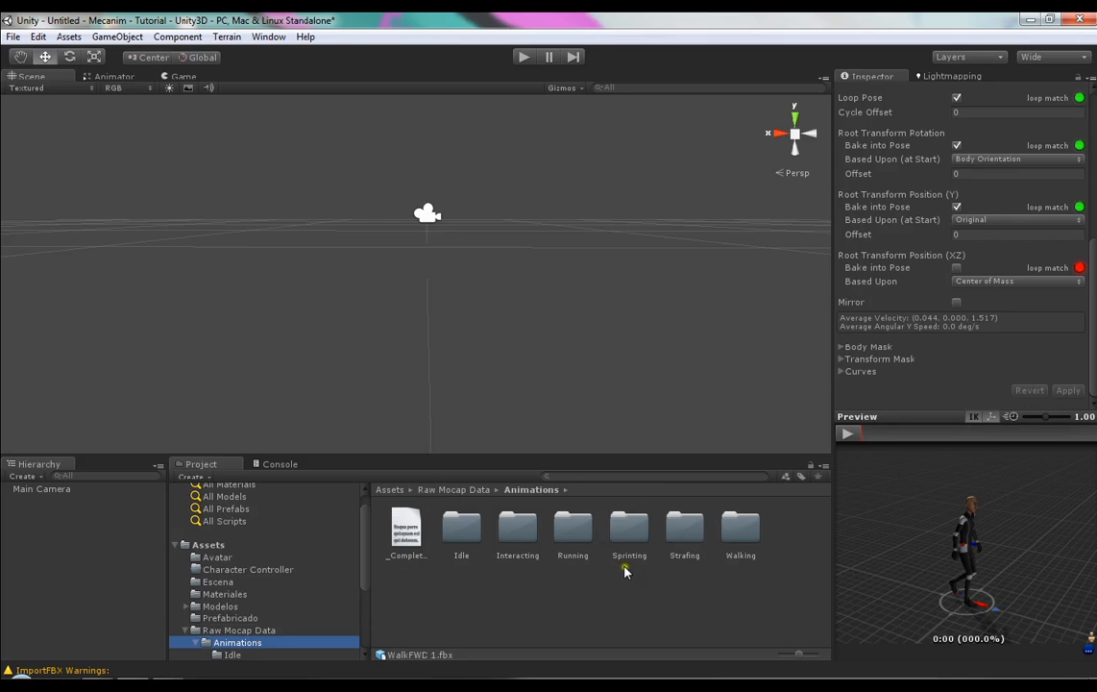
pyautogui.moveTo(831, 540); pyautogui.dragTo(732, 540)
pyautogui.click(633, 526)
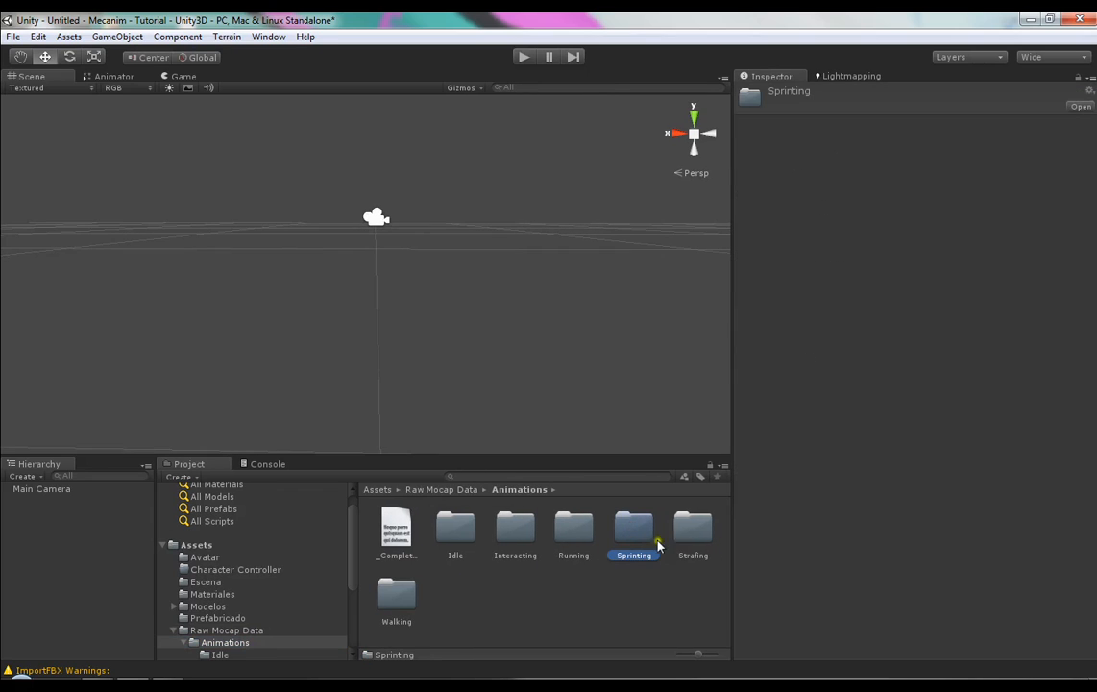
pyautogui.click(632, 528)
pyautogui.doubleClick(632, 528)
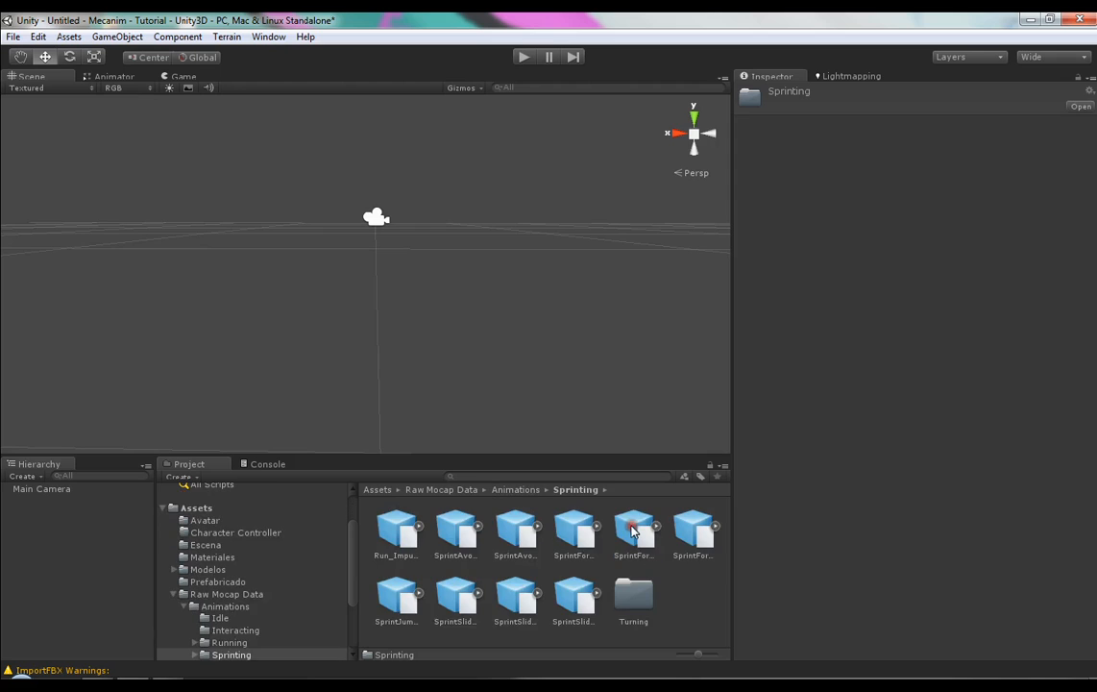
# - Search the project assets for "jump" and play the Idle_JumpDownHigh_Idle and Idle_JumpDownHigh_Roll_Idle clips in the preview
pyautogui.write('ju')
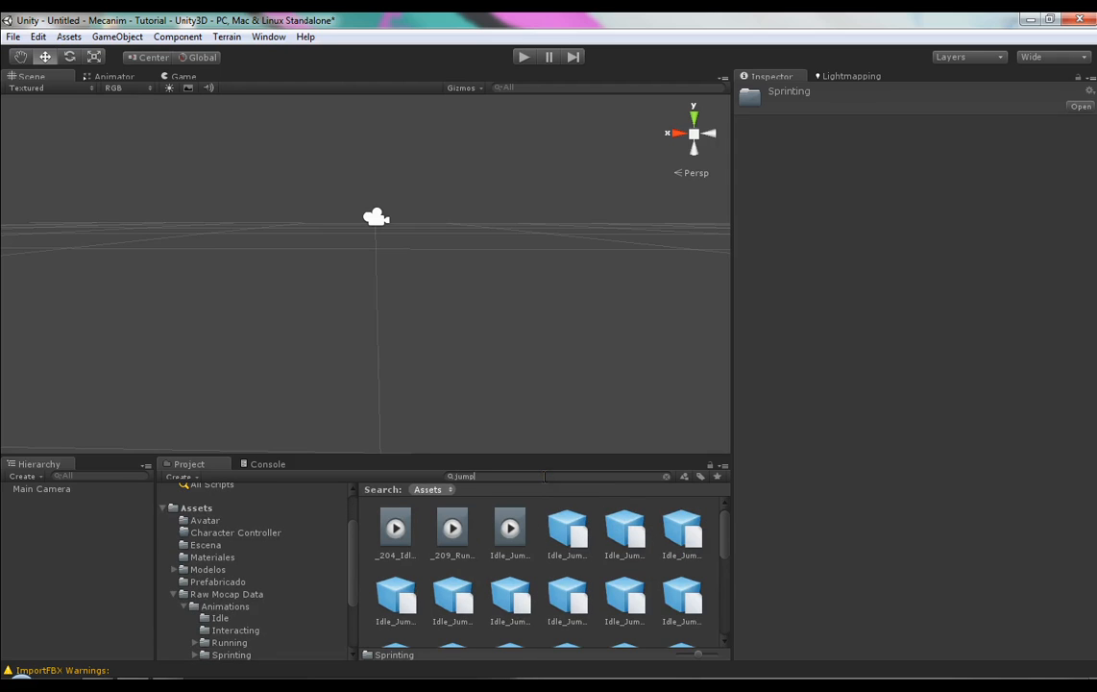
pyautogui.write('mp')
pyautogui.click(567, 538)
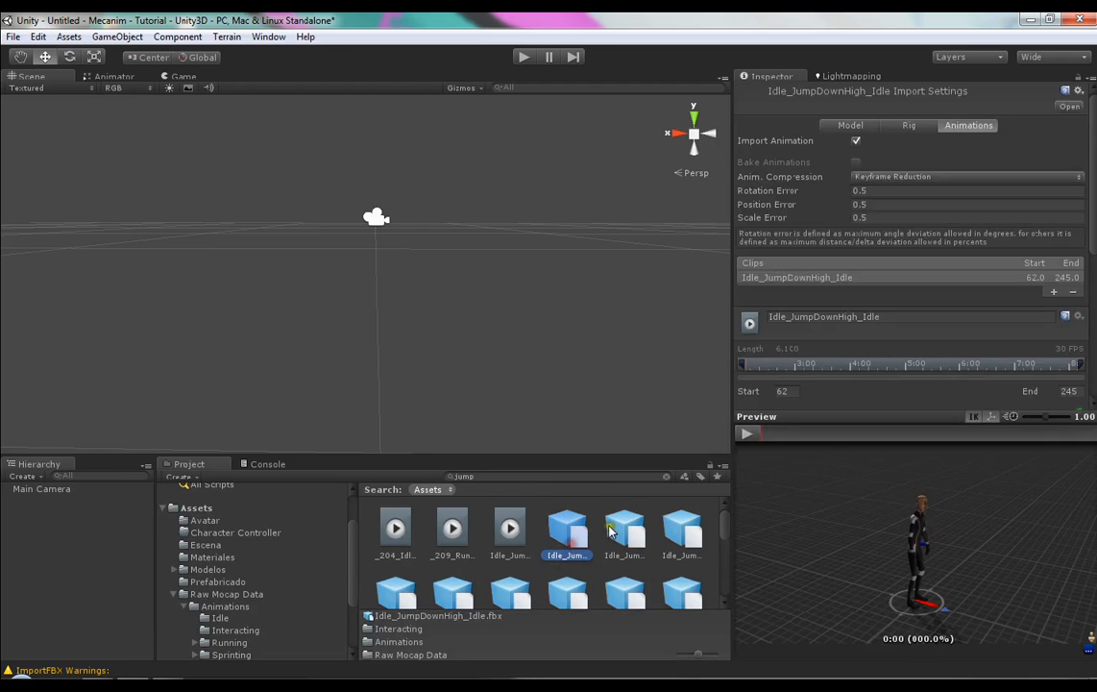
pyautogui.click(744, 432)
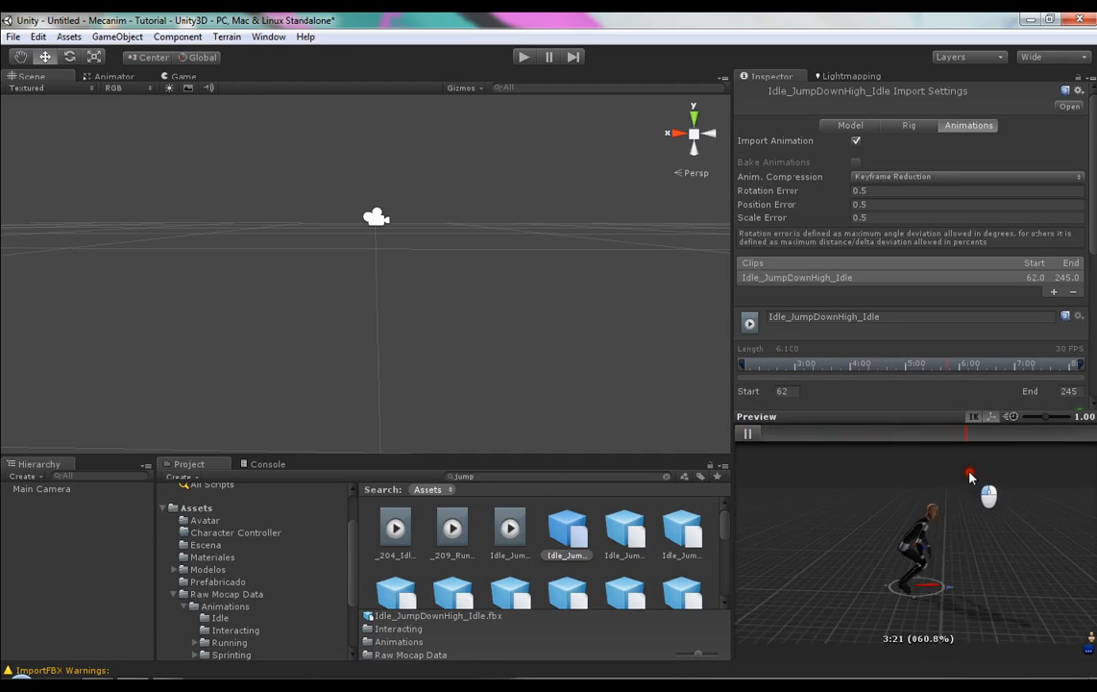
pyautogui.click(624, 538)
pyautogui.click(746, 434)
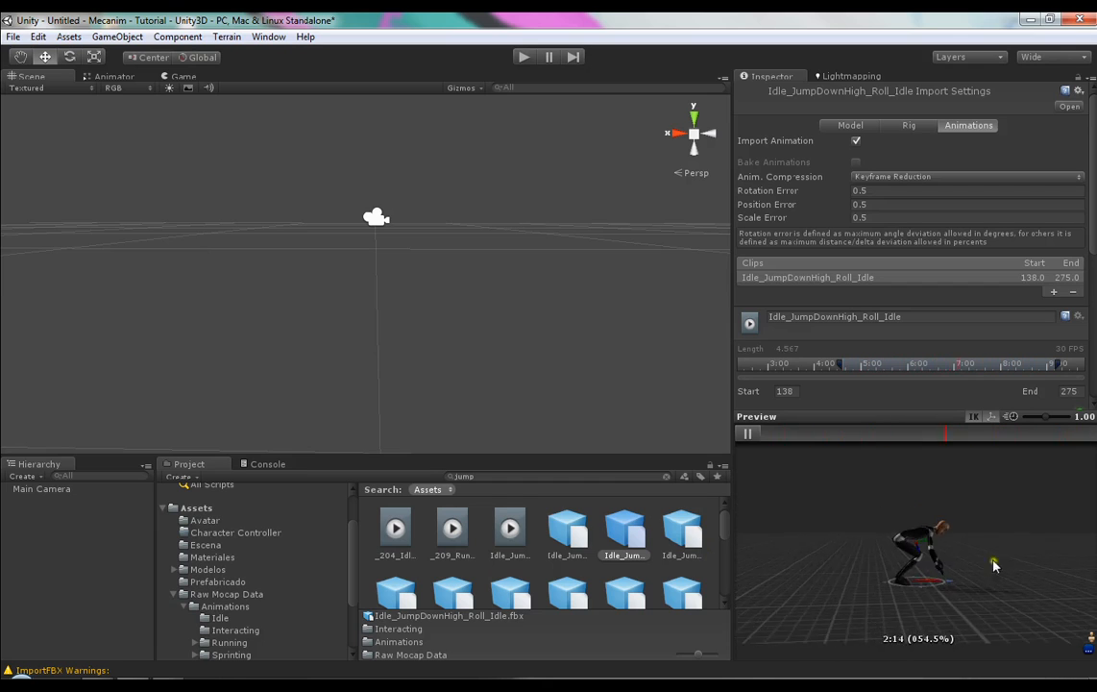
# - Maximize the Inspector and enable Bake into Pose for the roll clip's Root Transform Position (Y), checking the motion in the preview
pyautogui.hotkey('shift', 'space')
pyautogui.scroll(-6, 367, 306)
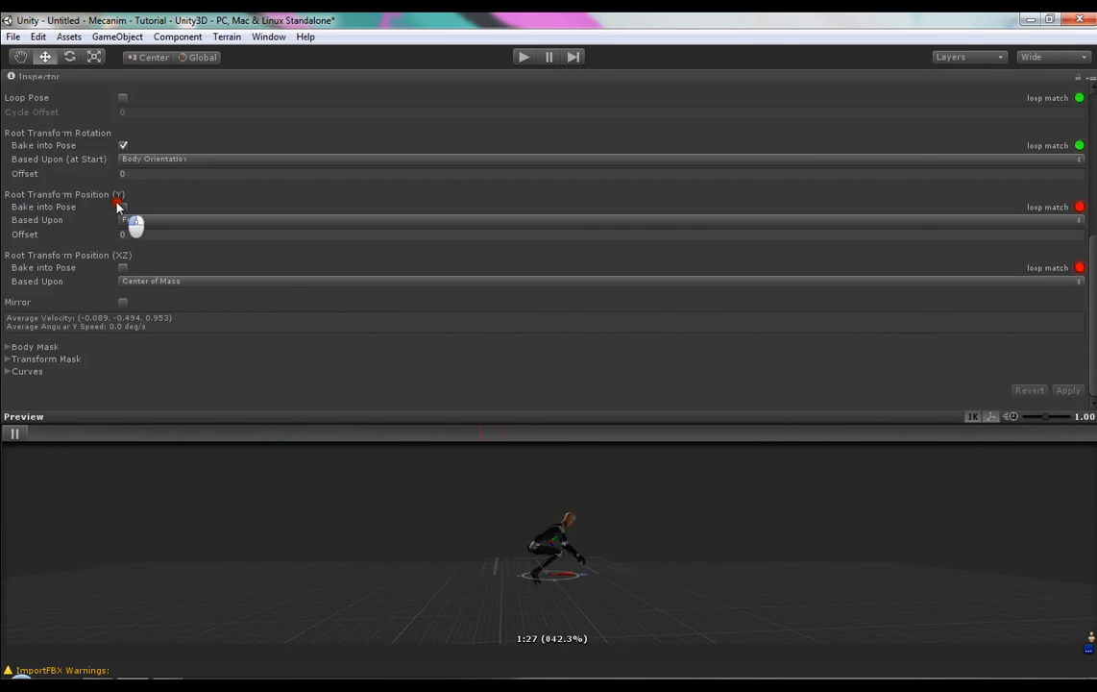
pyautogui.click(122, 206)
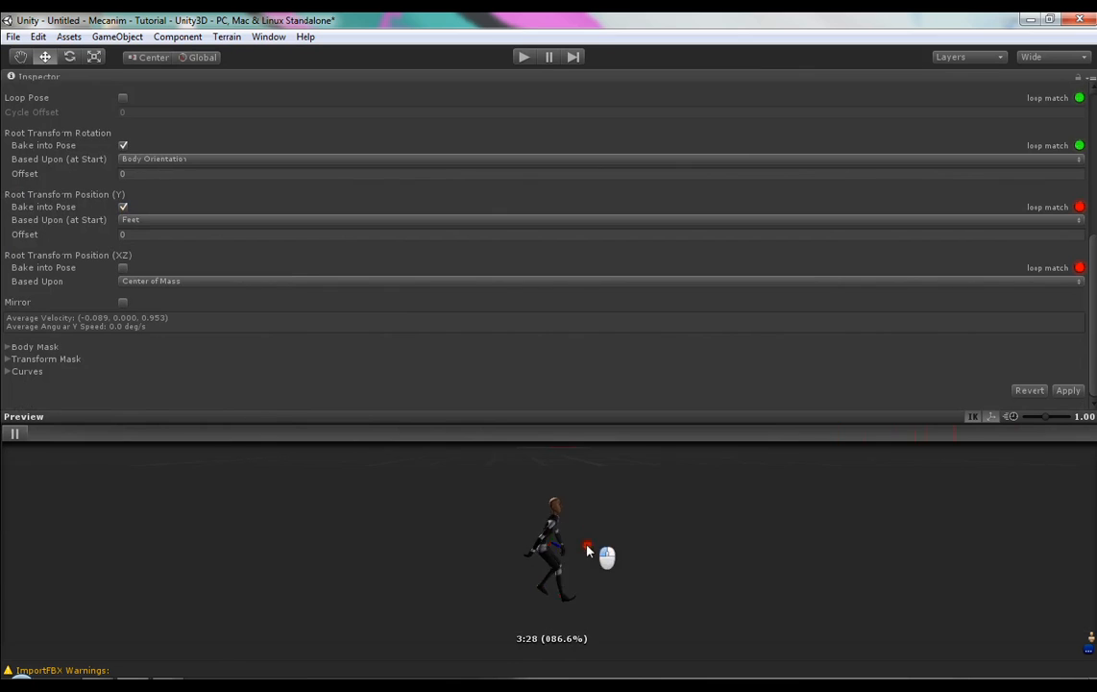
pyautogui.moveTo(605, 556)
pyautogui.mouseDown()
pyautogui.moveTo(617, 561)
pyautogui.moveTo(615, 542)
pyautogui.moveTo(559, 537)
pyautogui.moveTo(577, 543)
pyautogui.mouseUp()
# - Base the roll clip's Root Transform Position (Y) upon Original and examine the jump in the preview from several angles
pyautogui.click(150, 220)
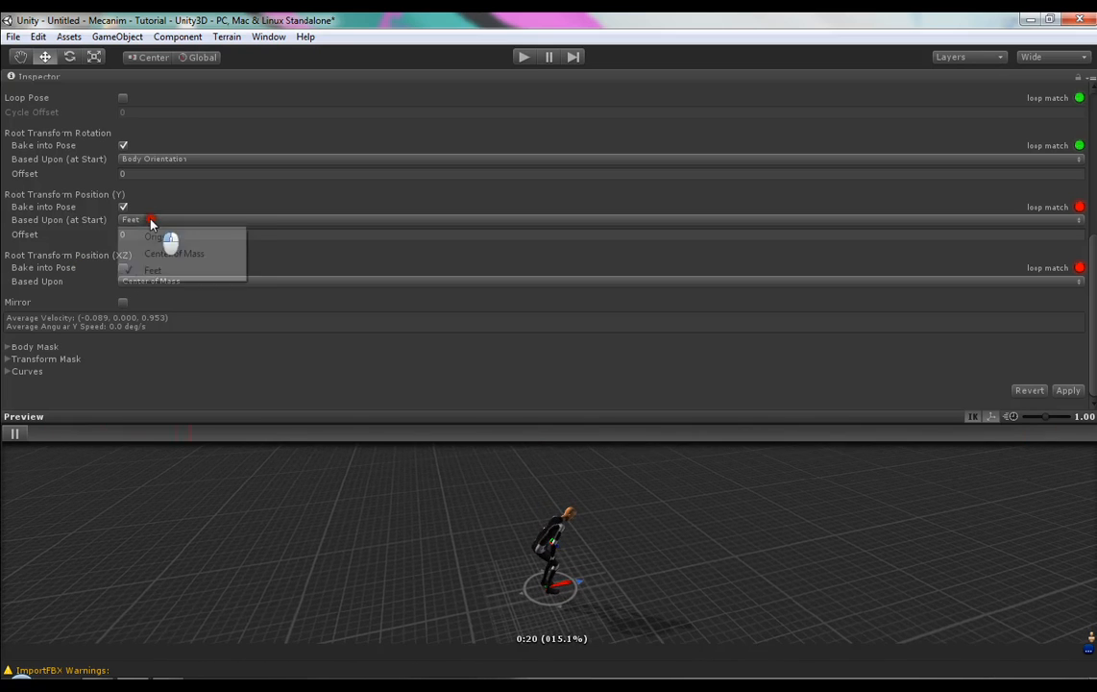
pyautogui.click(161, 236)
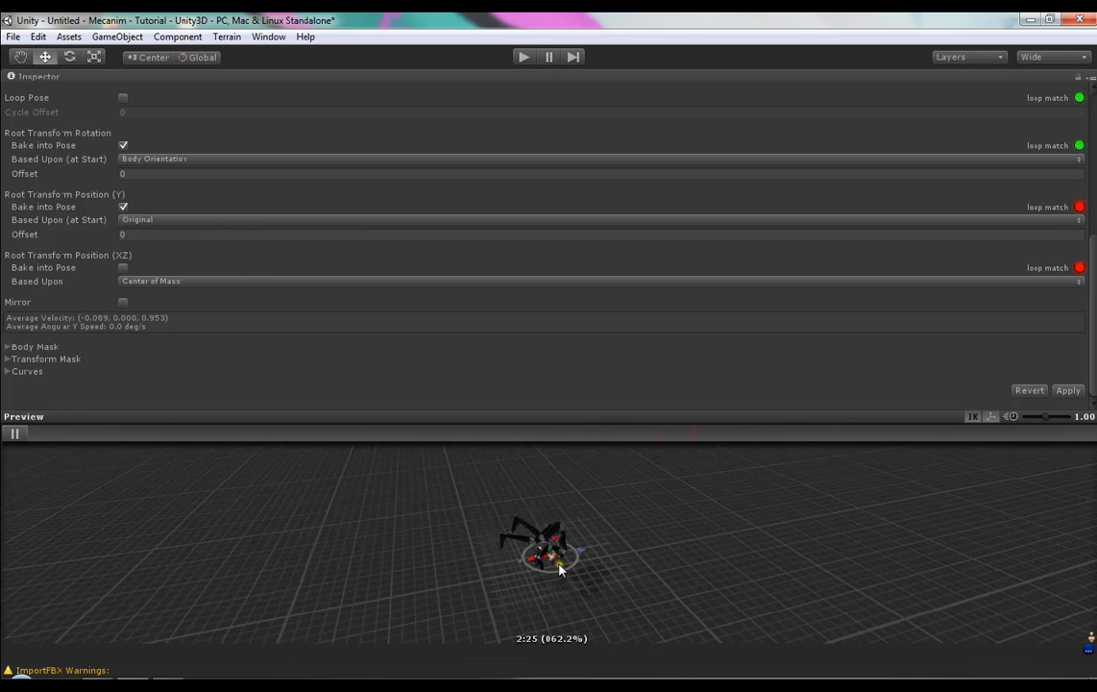
pyautogui.moveTo(545, 552); pyautogui.dragTo(524, 517)
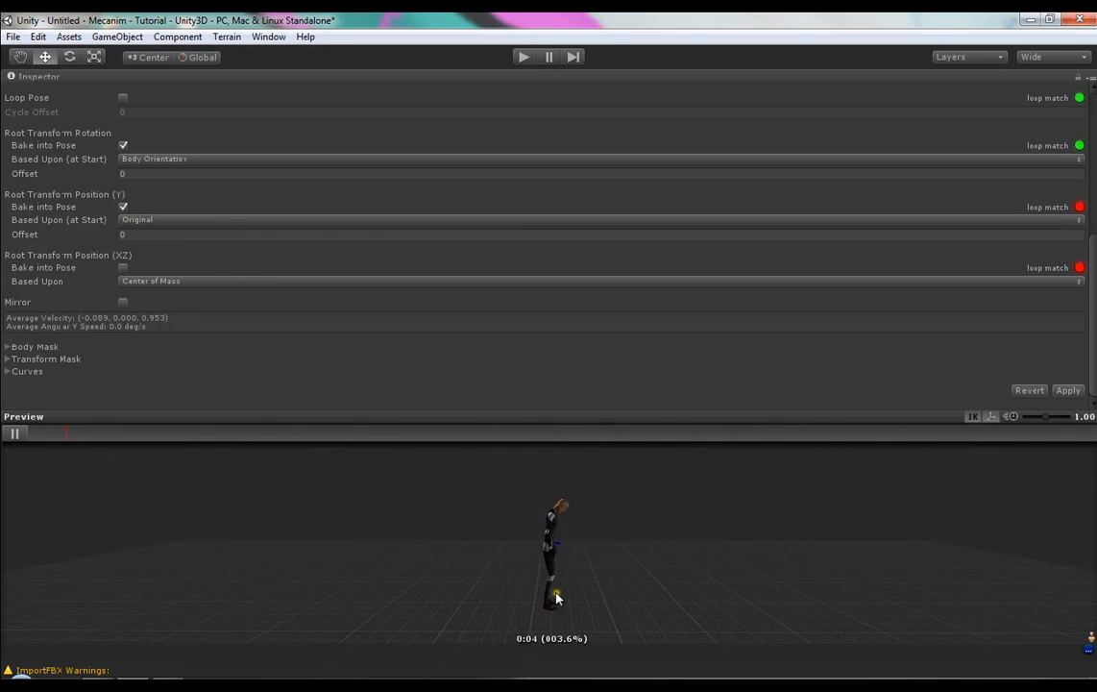
pyautogui.moveTo(581, 557); pyautogui.dragTo(552, 533)
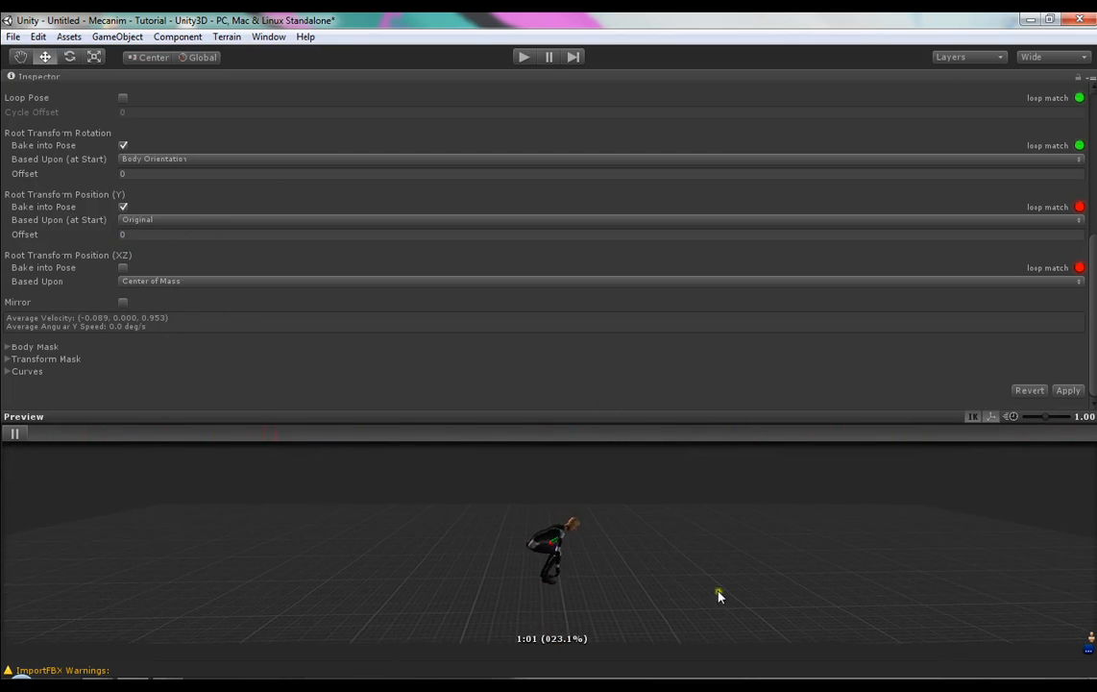
pyautogui.moveTo(676, 611); pyautogui.dragTo(631, 557)
# - Base Root Transform Position (Y) upon Feet and disable its Bake into Pose to compare the previewed motion
pyautogui.click(129, 220)
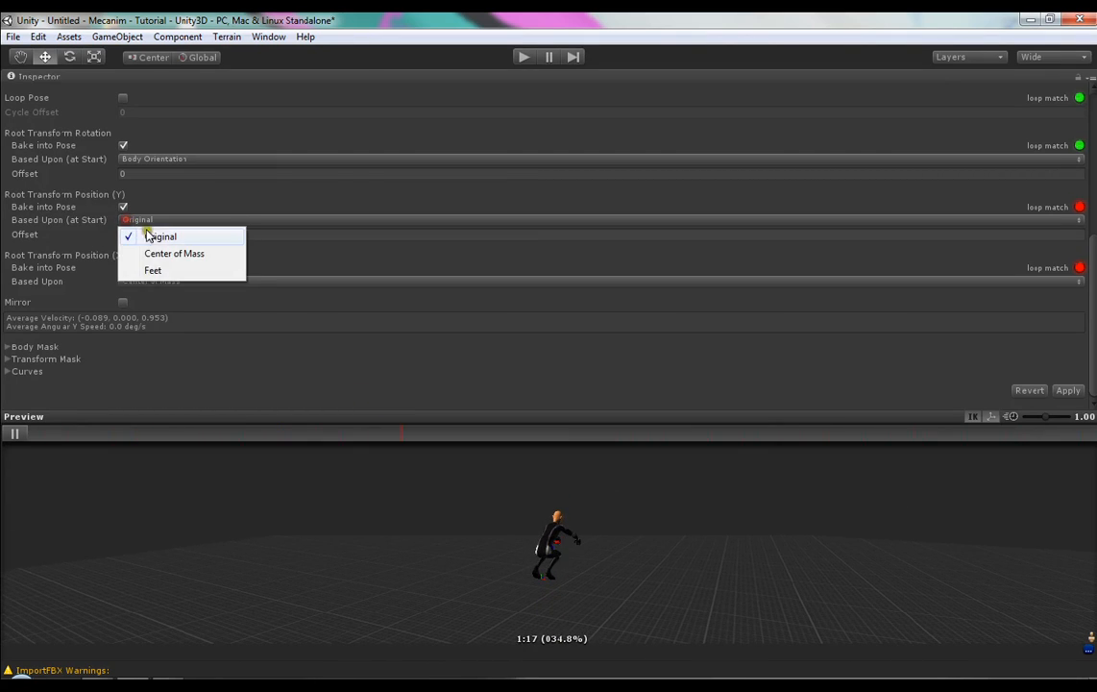
pyautogui.click(156, 270)
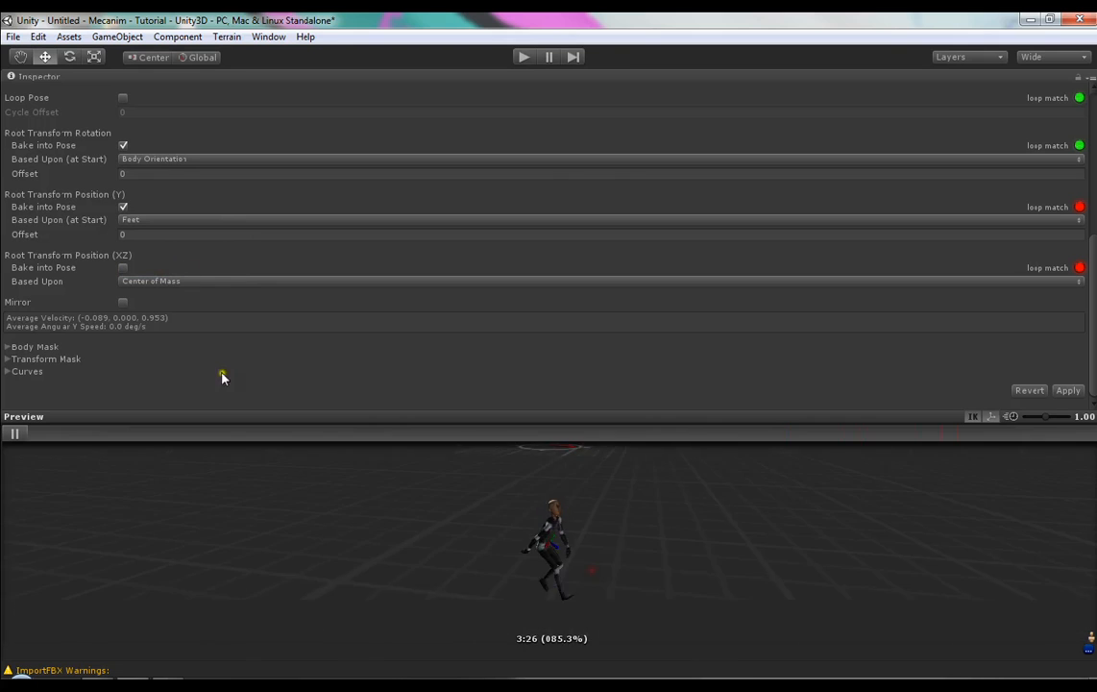
pyautogui.click(123, 207)
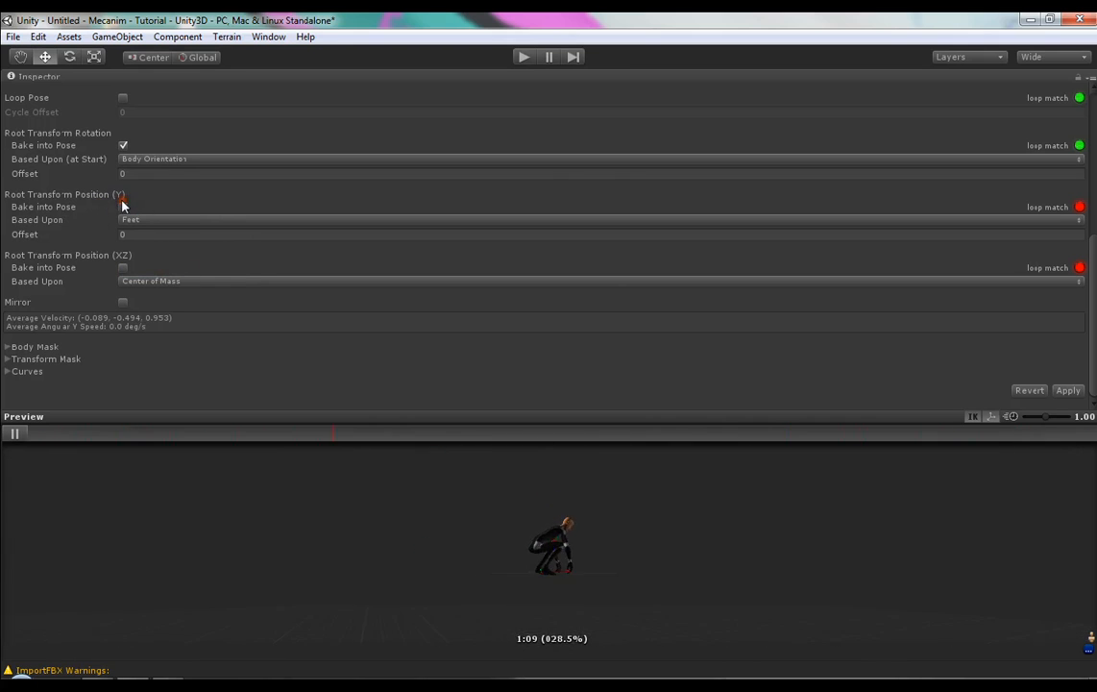
pyautogui.moveTo(621, 563); pyautogui.dragTo(555, 547)
# - Base the unbaked Root Transform Position (Y) upon Original and view the jump in the preview from different angles
pyautogui.click(144, 220)
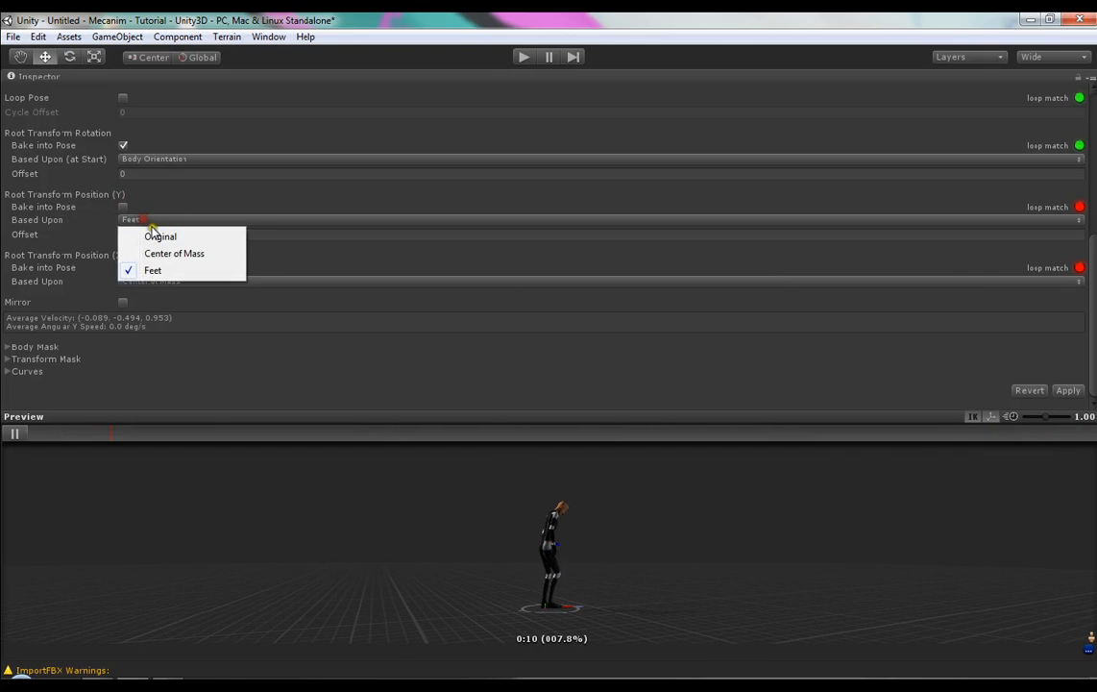
pyautogui.click(156, 235)
pyautogui.moveTo(562, 541); pyautogui.dragTo(581, 562)
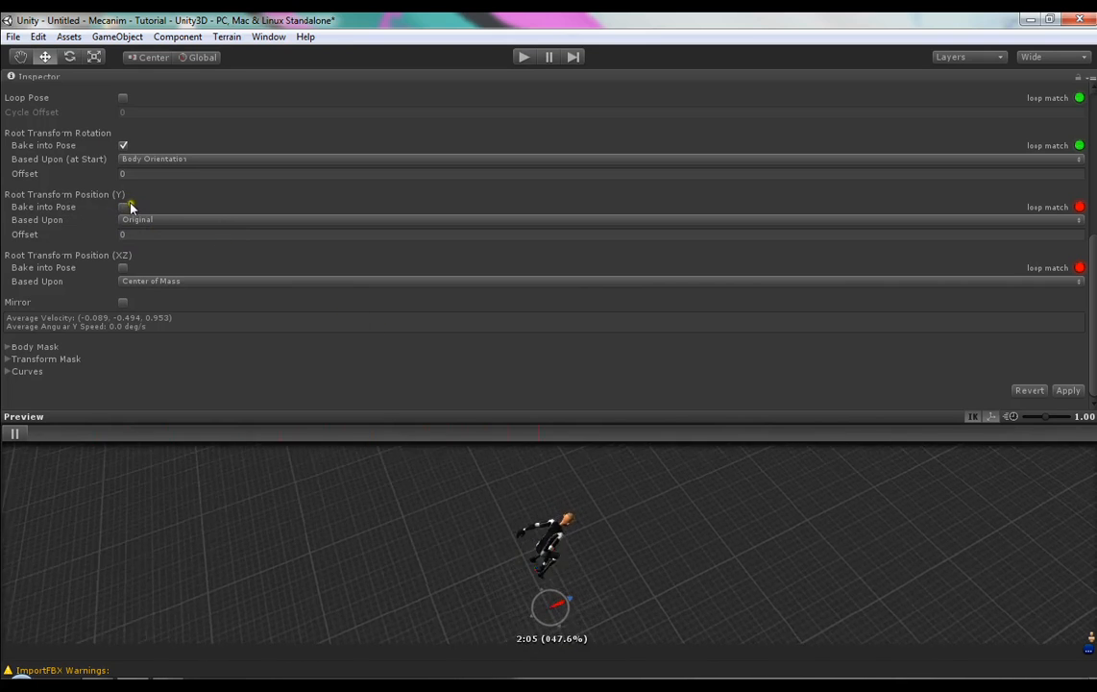
pyautogui.moveTo(483, 505); pyautogui.dragTo(551, 564)
pyautogui.moveTo(649, 548); pyautogui.dragTo(598, 574)
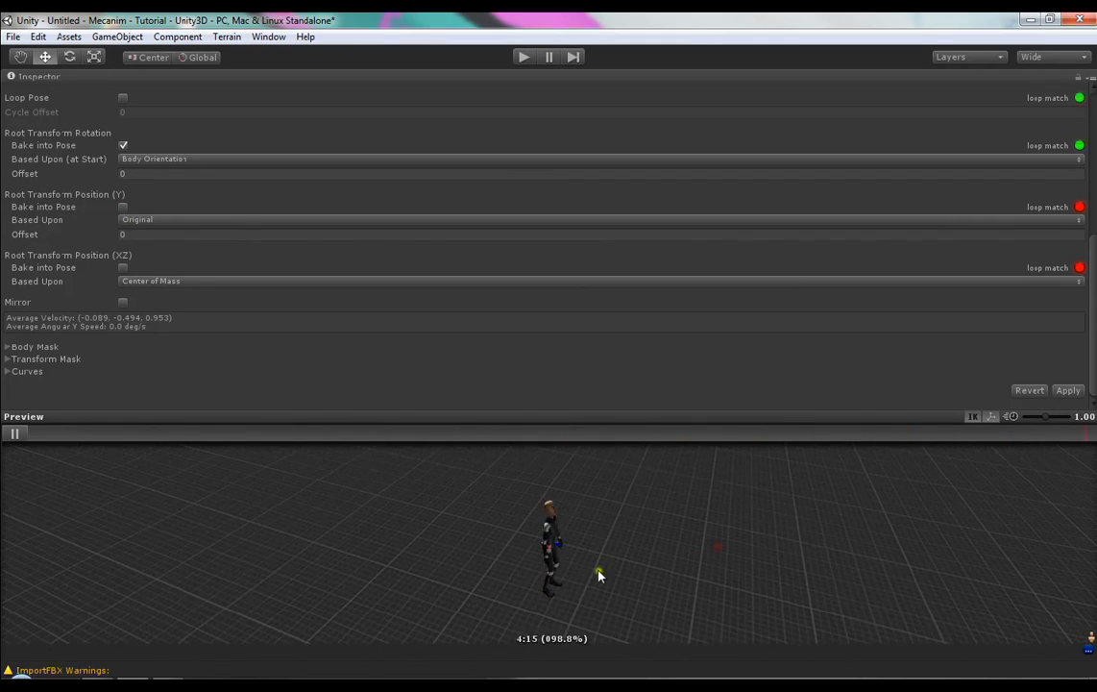
# - Try Center of Mass as the basis for Root Transform Position (Y) and enable Bake into Pose to compare the preview
pyautogui.click(128, 219)
pyautogui.click(161, 251)
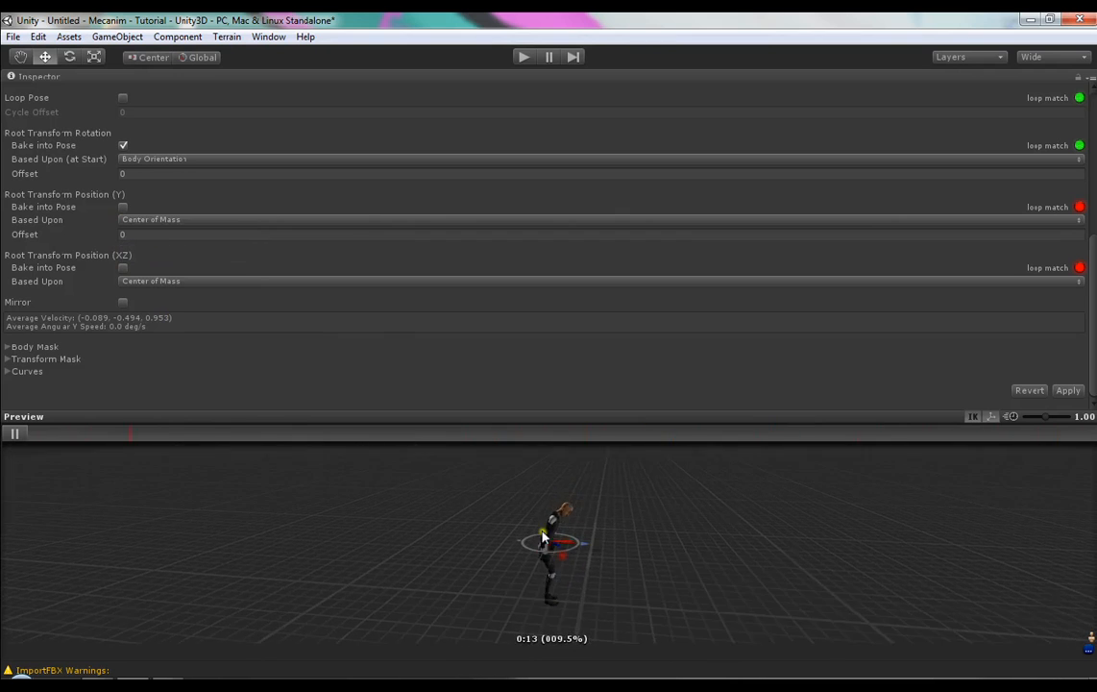
pyautogui.click(123, 207)
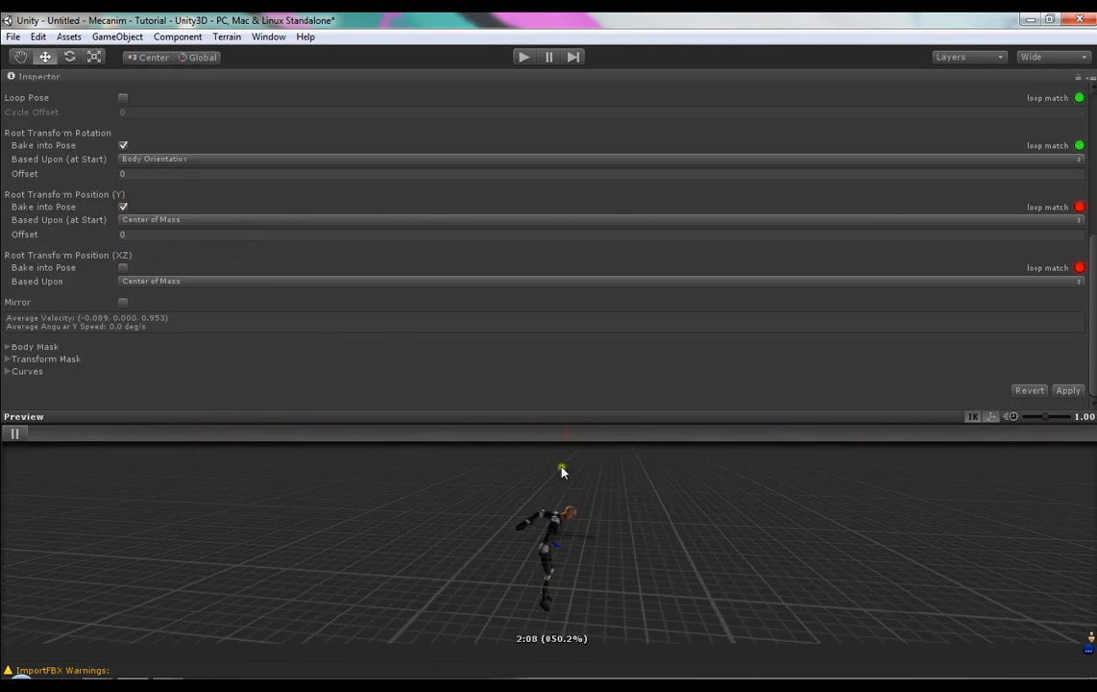
pyautogui.moveTo(563, 466); pyautogui.dragTo(589, 516)
# - Bake Root Transform Position (Y) into the pose based upon Original, apply the import settings and restore the normal editor layout
pyautogui.click(123, 207)
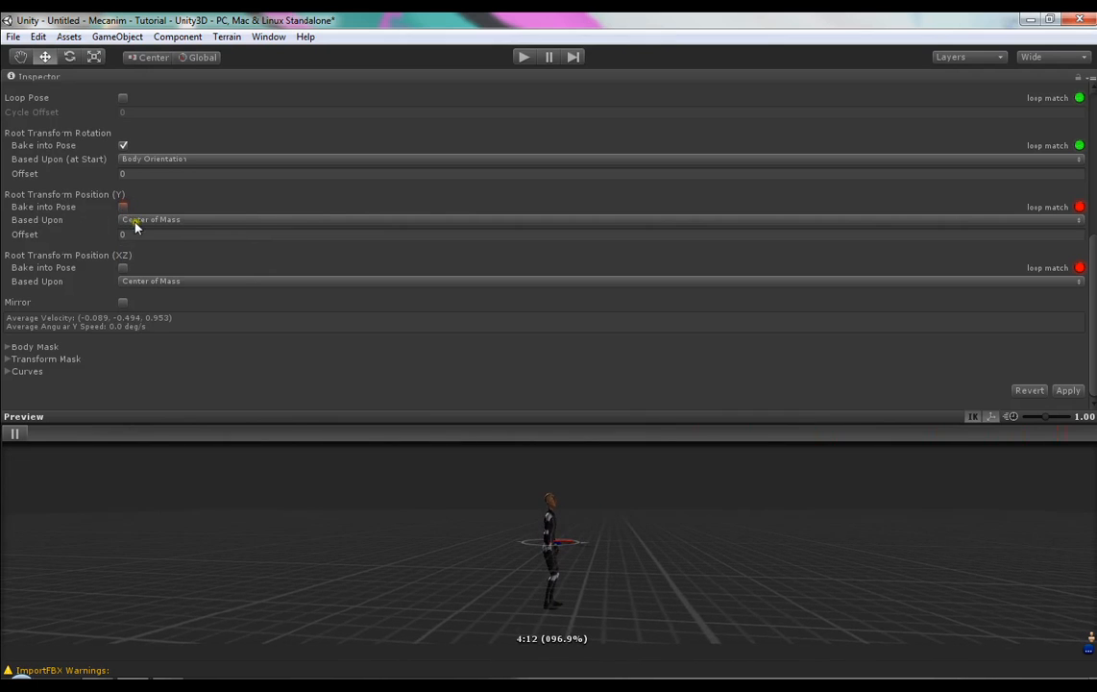
pyautogui.click(144, 220)
pyautogui.click(174, 238)
pyautogui.click(123, 206)
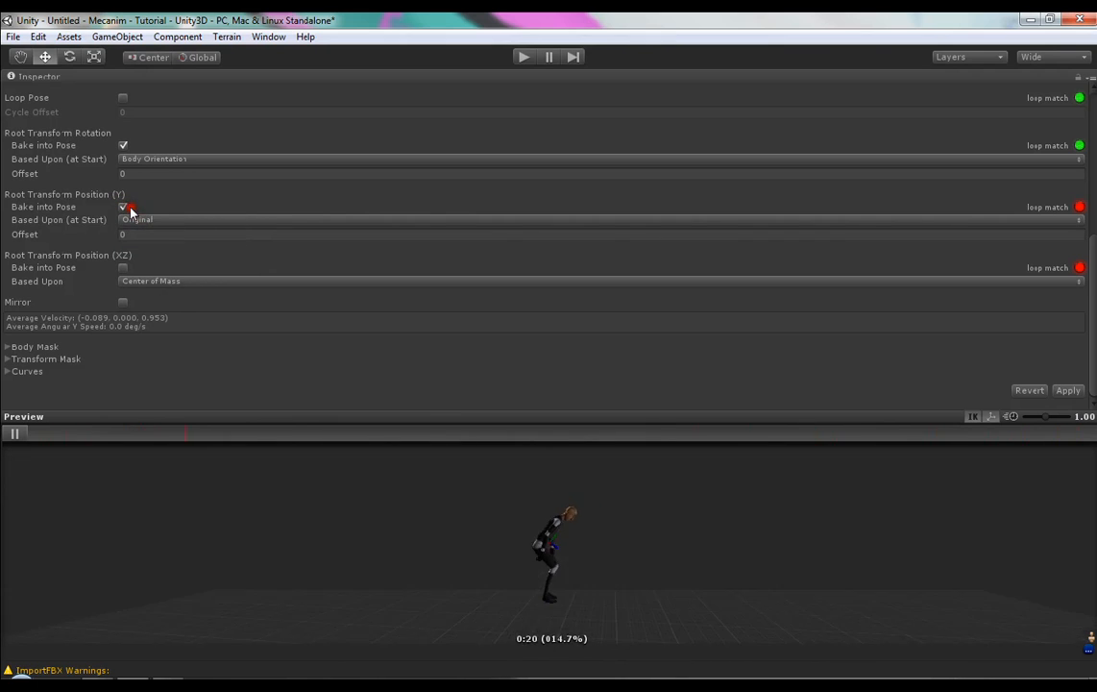
pyautogui.moveTo(556, 552); pyautogui.dragTo(553, 487)
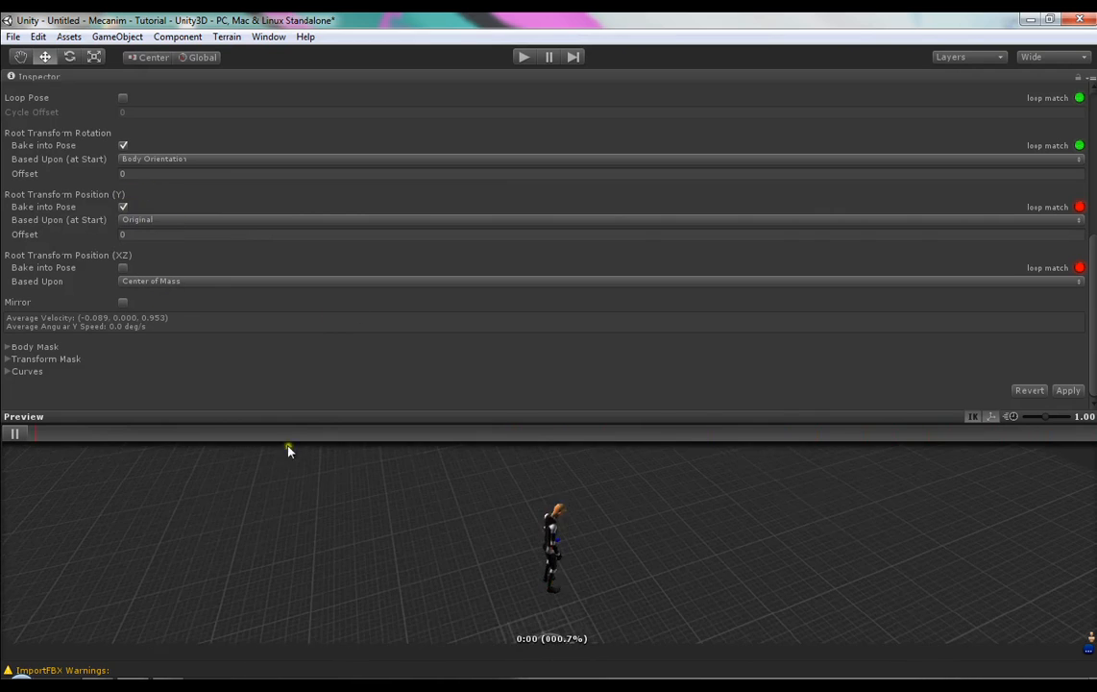
pyautogui.moveTo(290, 446); pyautogui.dragTo(552, 557)
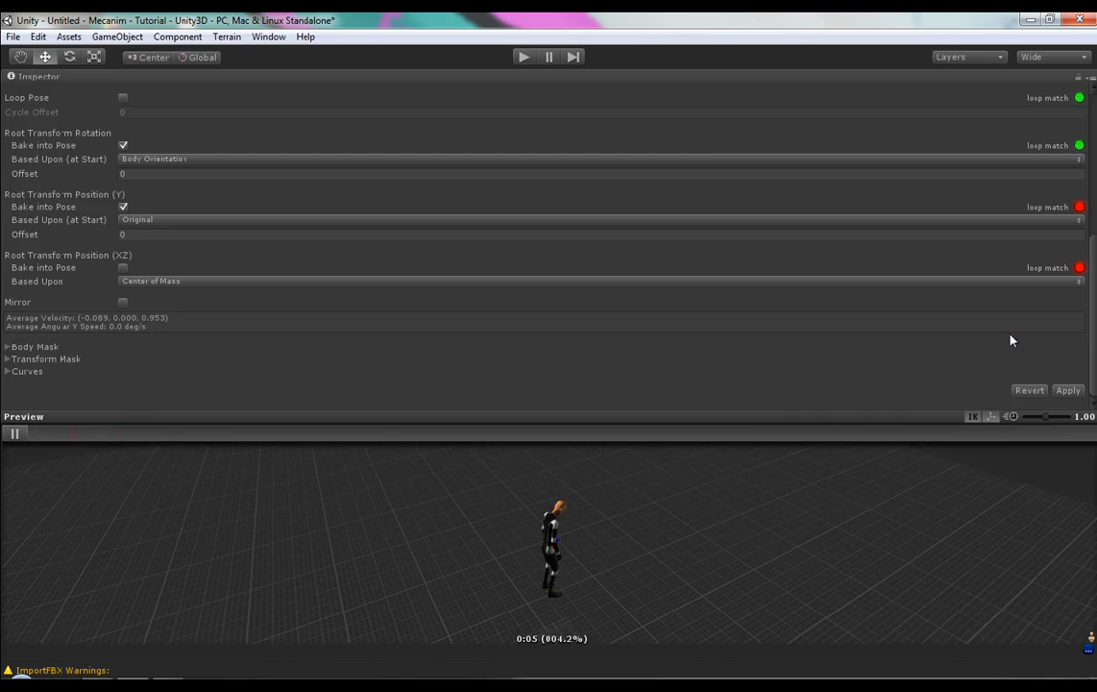
pyautogui.click(1067, 390)
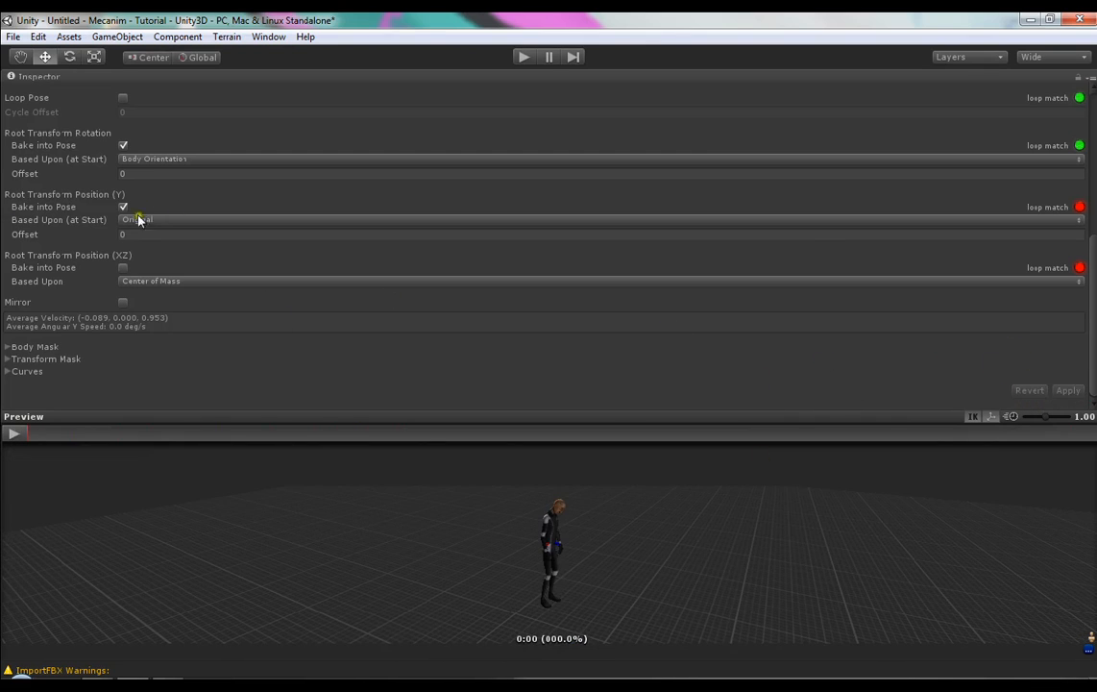
pyautogui.hotkey('shift', 'space')
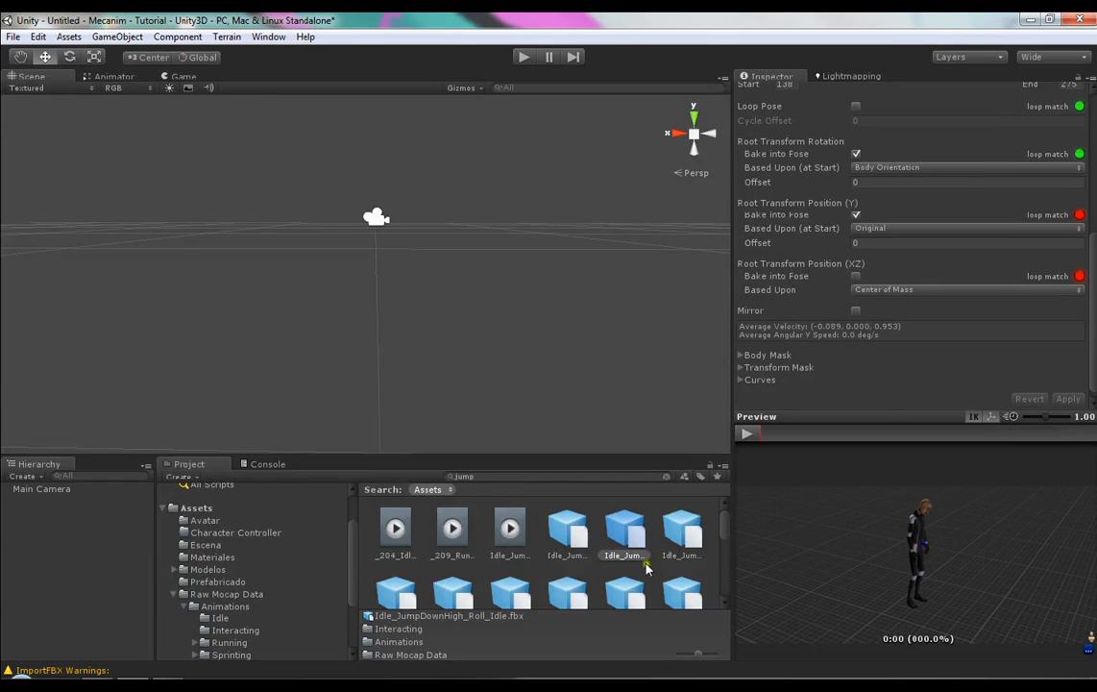
# - Select Idle_JumpDownLow_SideFlip_Idle from the search results and examine its motion in the maximized Inspector preview
pyautogui.scroll(-1, 647, 568)
pyautogui.click(576, 572)
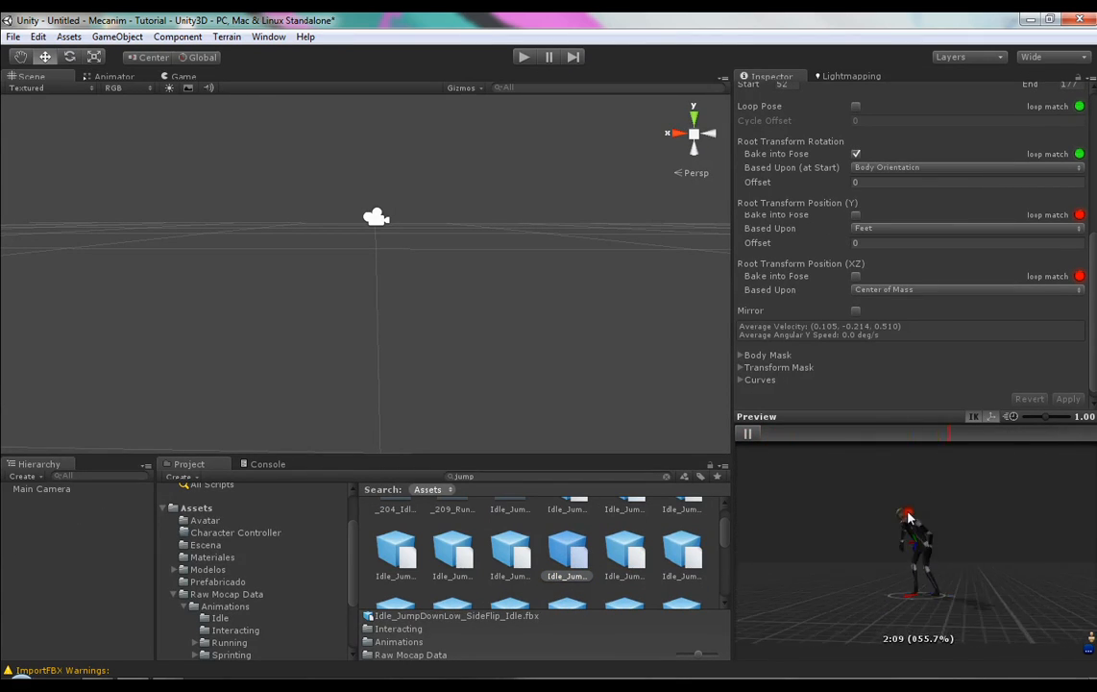
pyautogui.hotkey('shift', 'space')
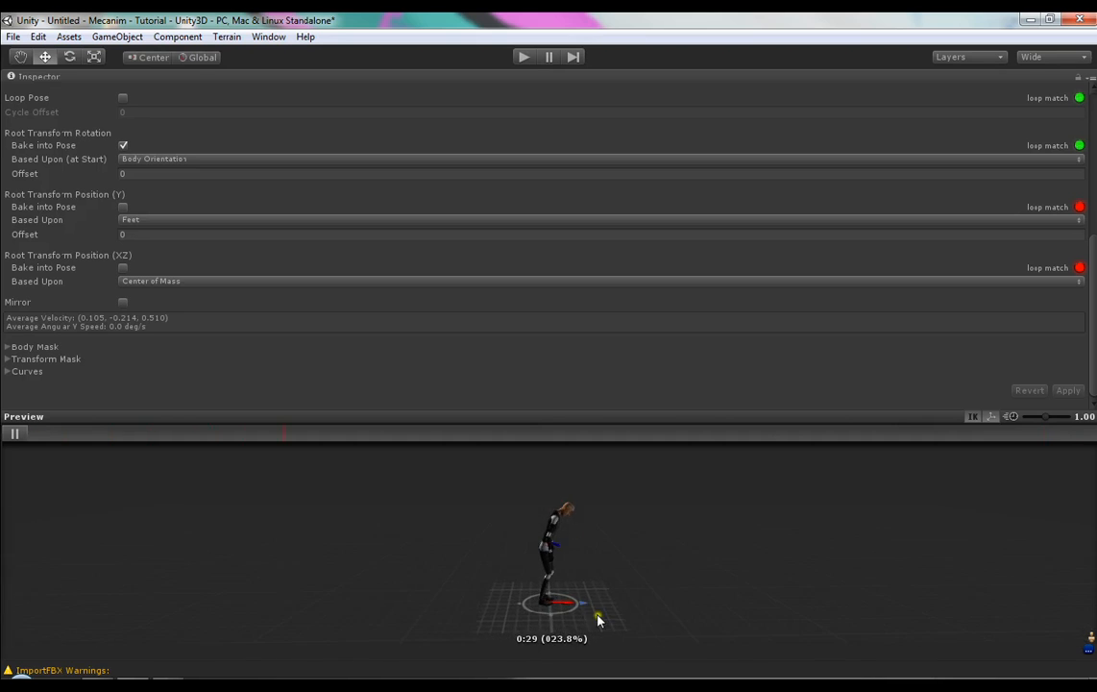
pyautogui.moveTo(621, 607); pyautogui.dragTo(503, 622)
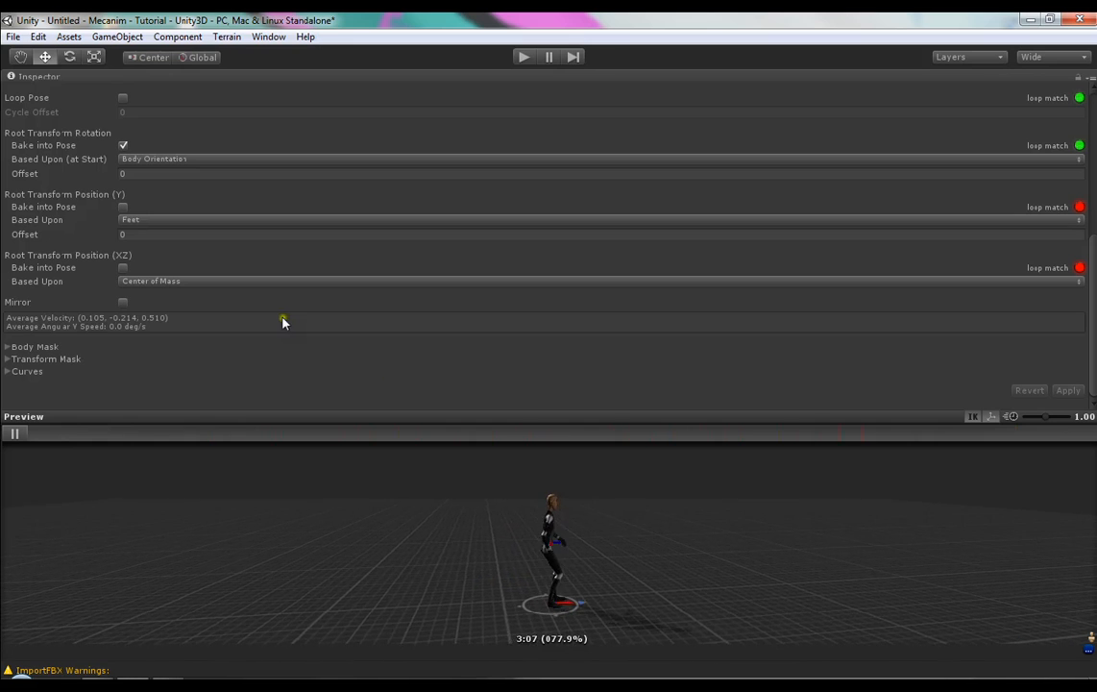
pyautogui.hotkey('shift', 'space')
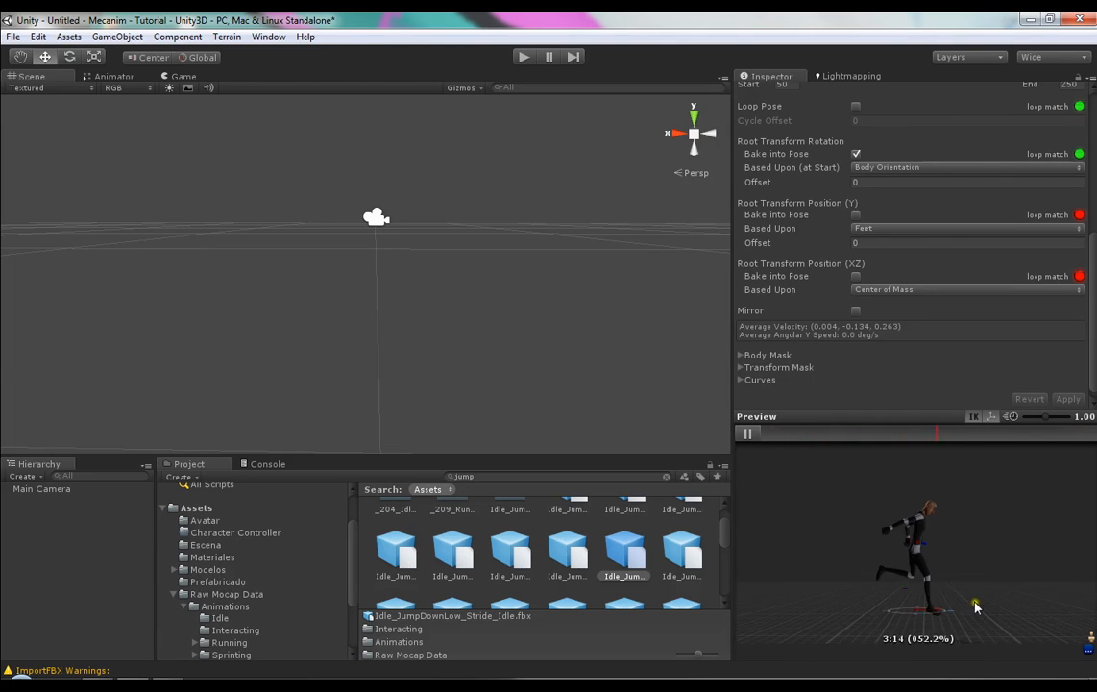
# - Select the Idle_JumpDownMed_Idle clip and orbit its preview to examine the jump
pyautogui.click(670, 565)
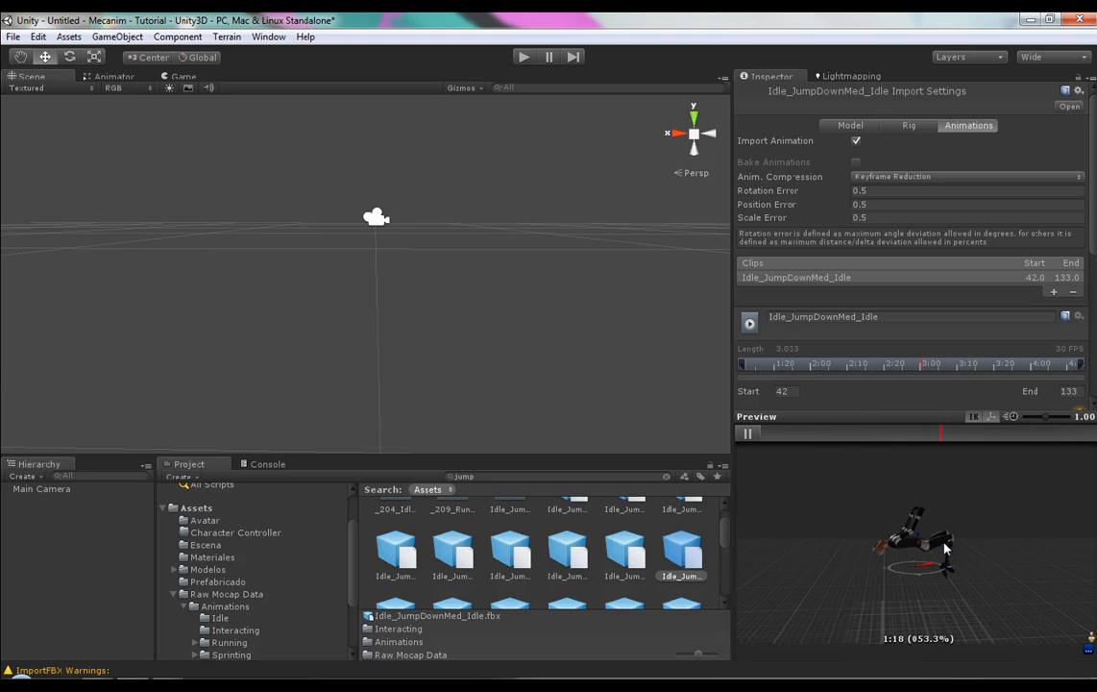
pyautogui.moveTo(945, 544); pyautogui.dragTo(958, 535)
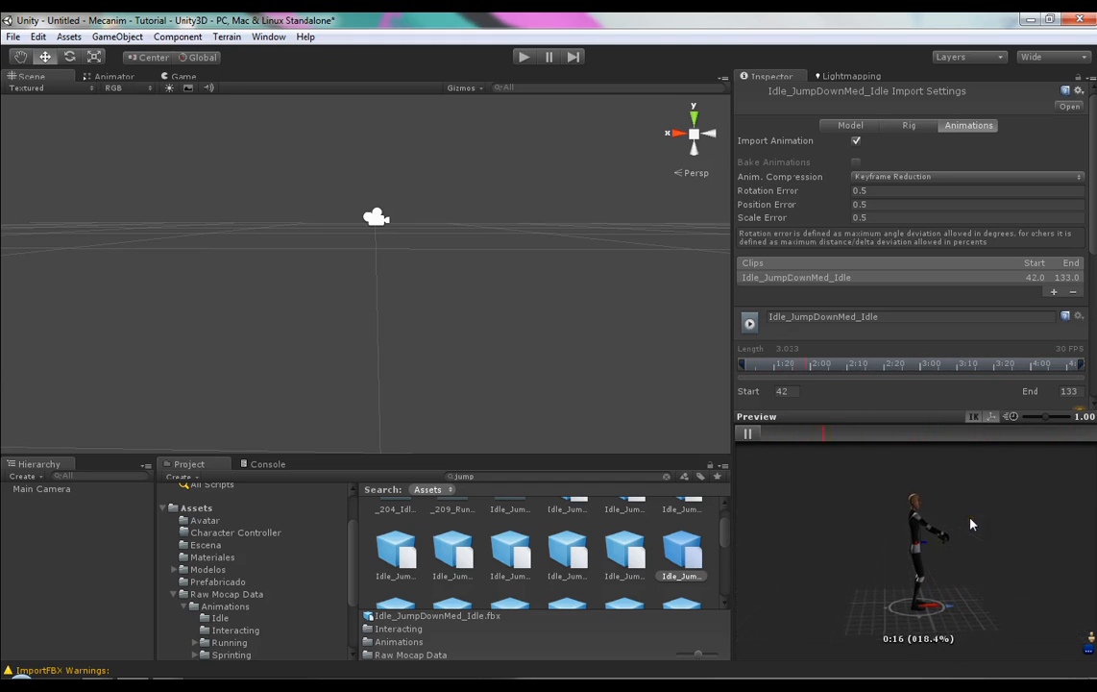
pyautogui.scroll(-1, 701, 538)
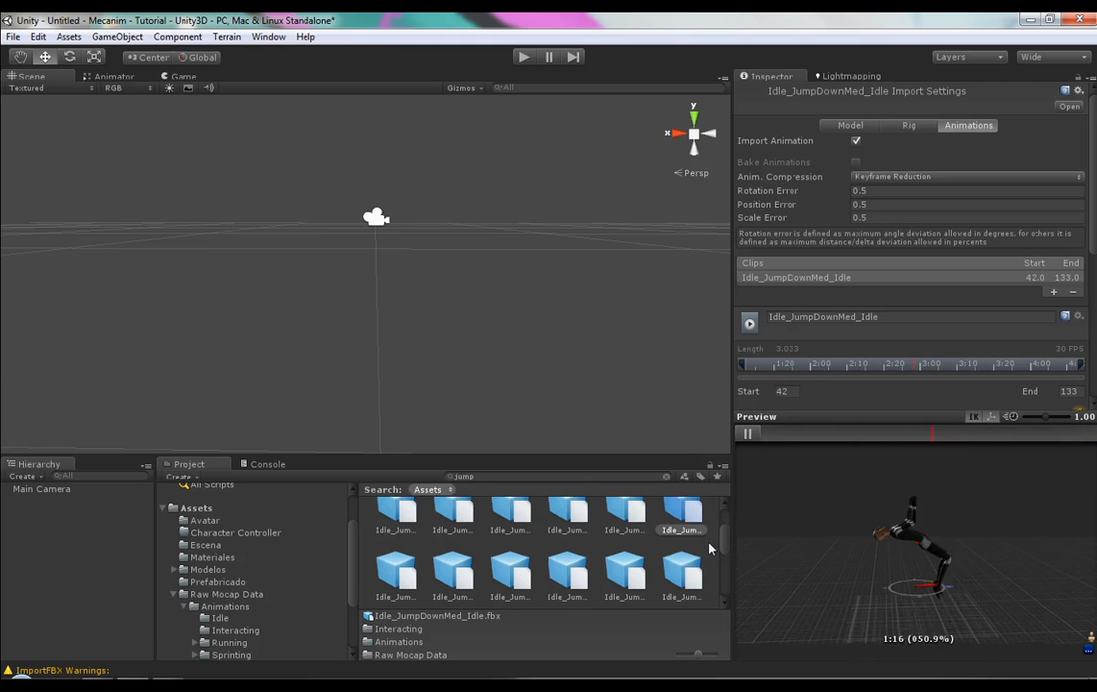
# - Open the Running animations folder and play the JogAvoid_ToRight_Both clip in the preview
pyautogui.click(302, 587)
pyautogui.click(229, 642)
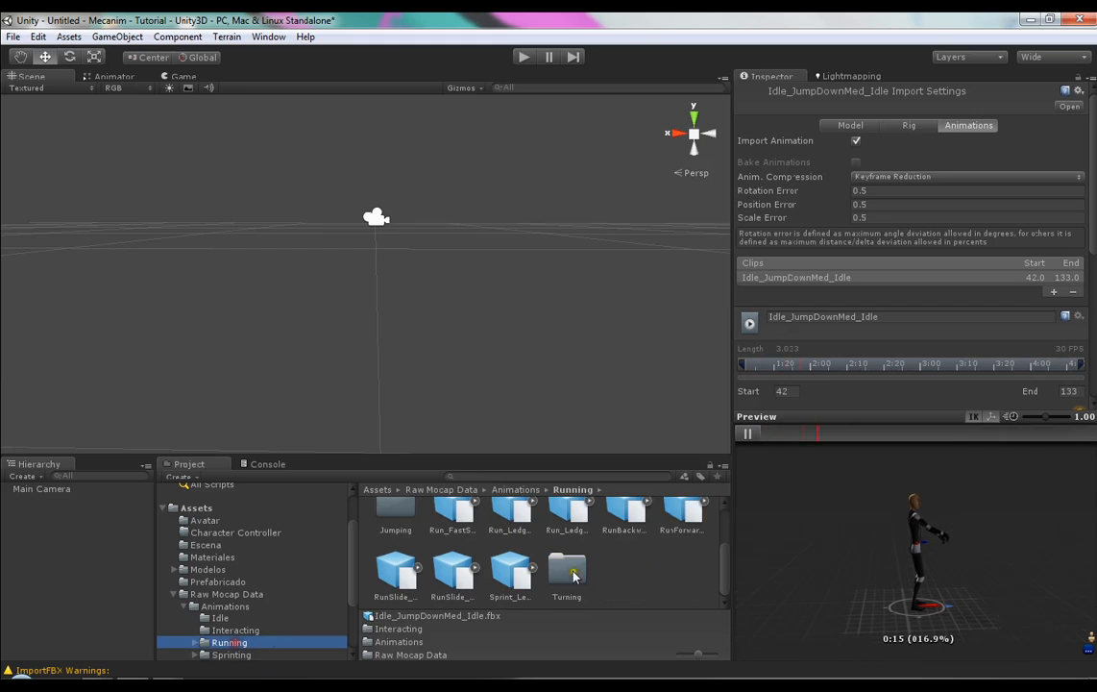
pyautogui.scroll(2, 597, 541)
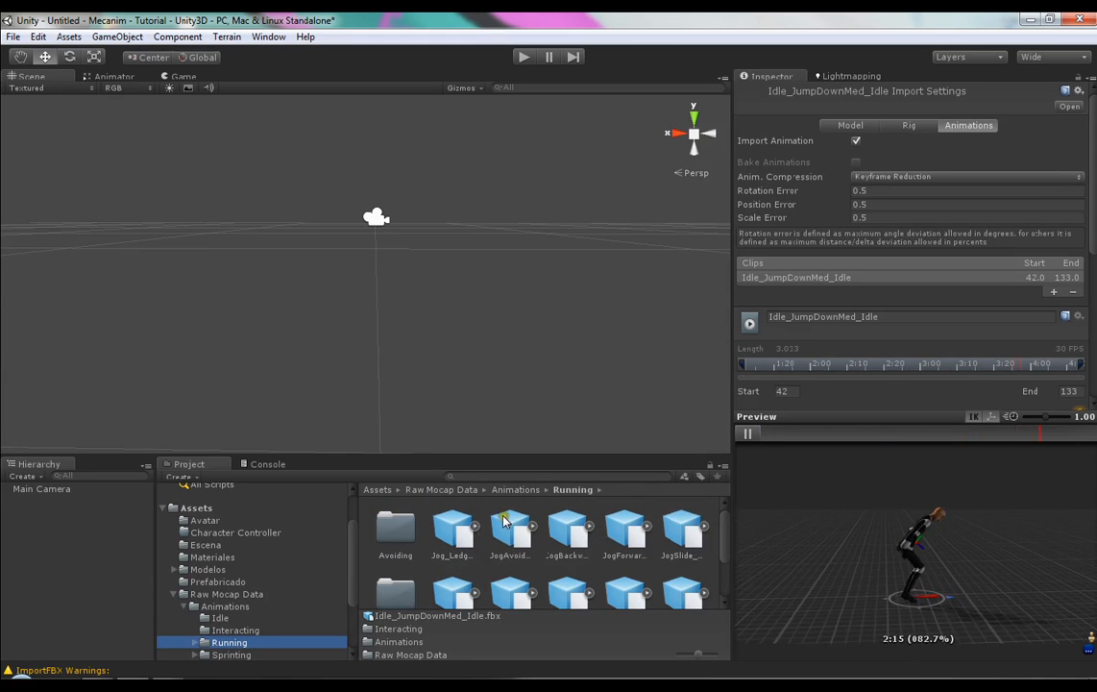
pyautogui.click(510, 528)
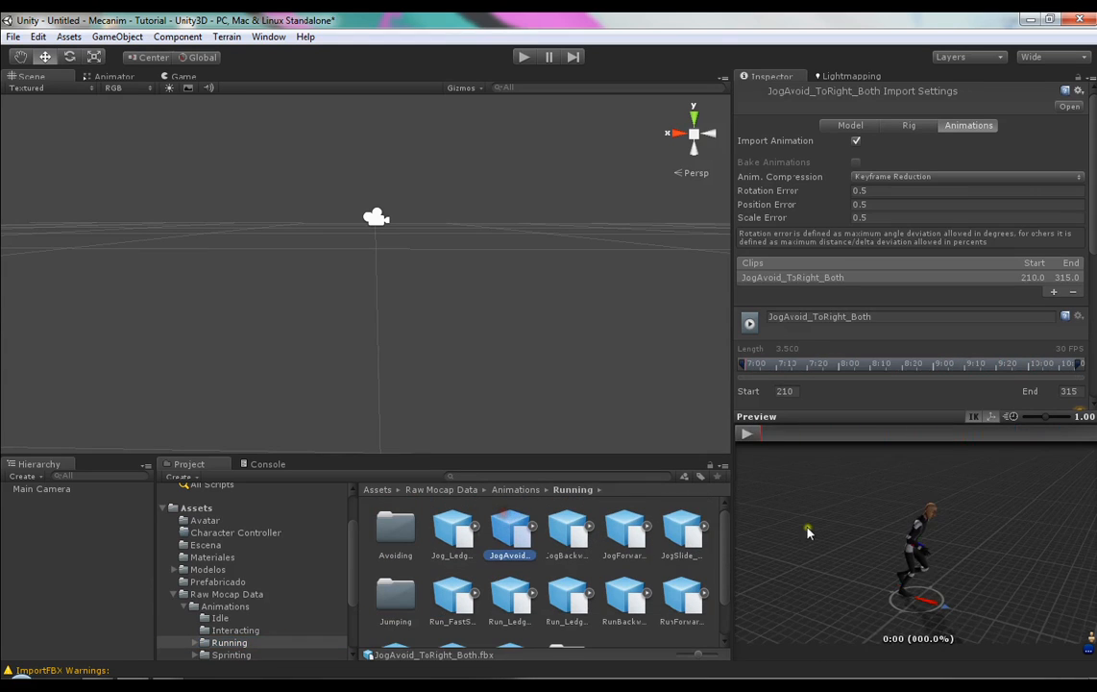
pyautogui.click(743, 434)
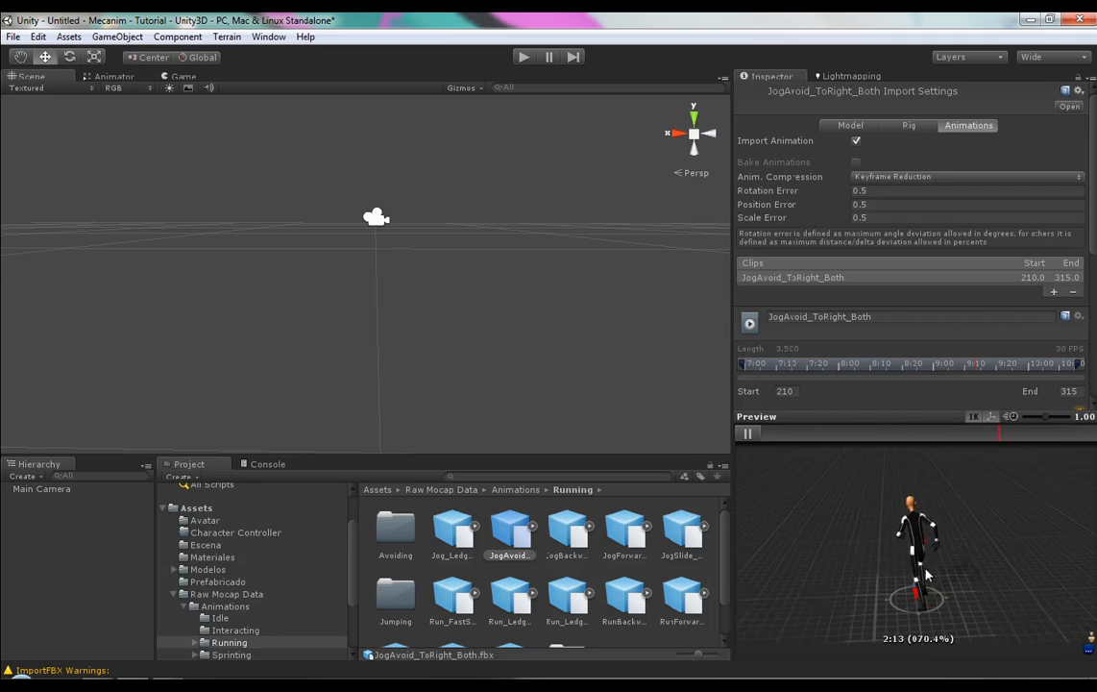
# - Review the jog clip's root transform settings and select the Sprint_LedgeStop_Idle clip in the Running folder
pyautogui.scroll(-5, 954, 179)
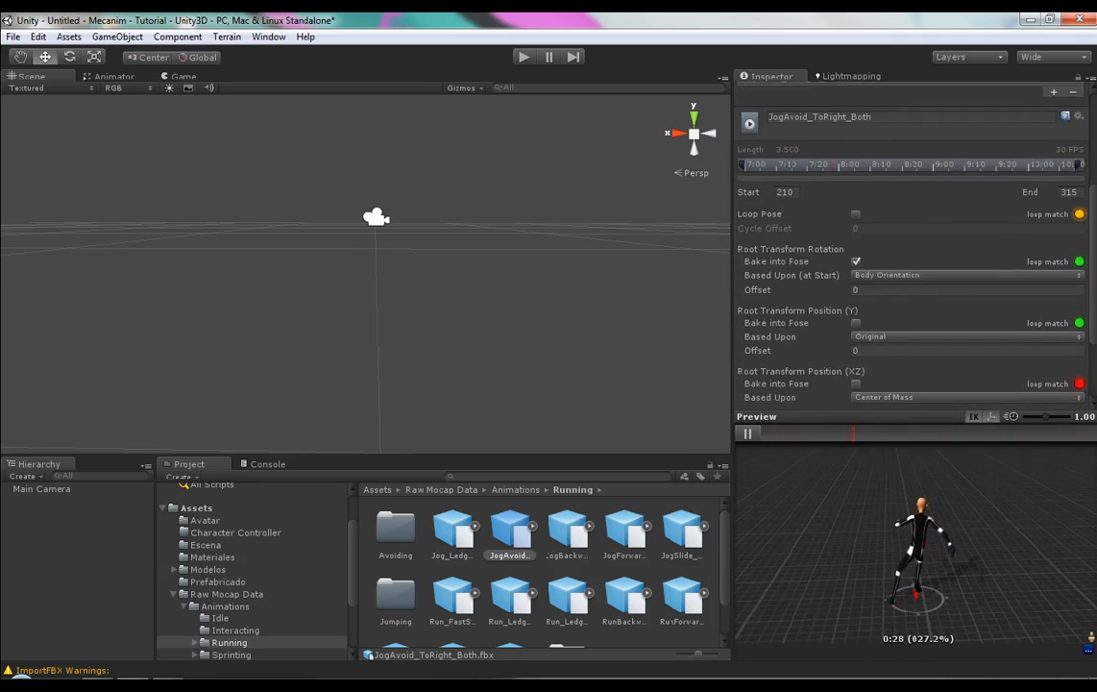
pyautogui.scroll(-2, 501, 595)
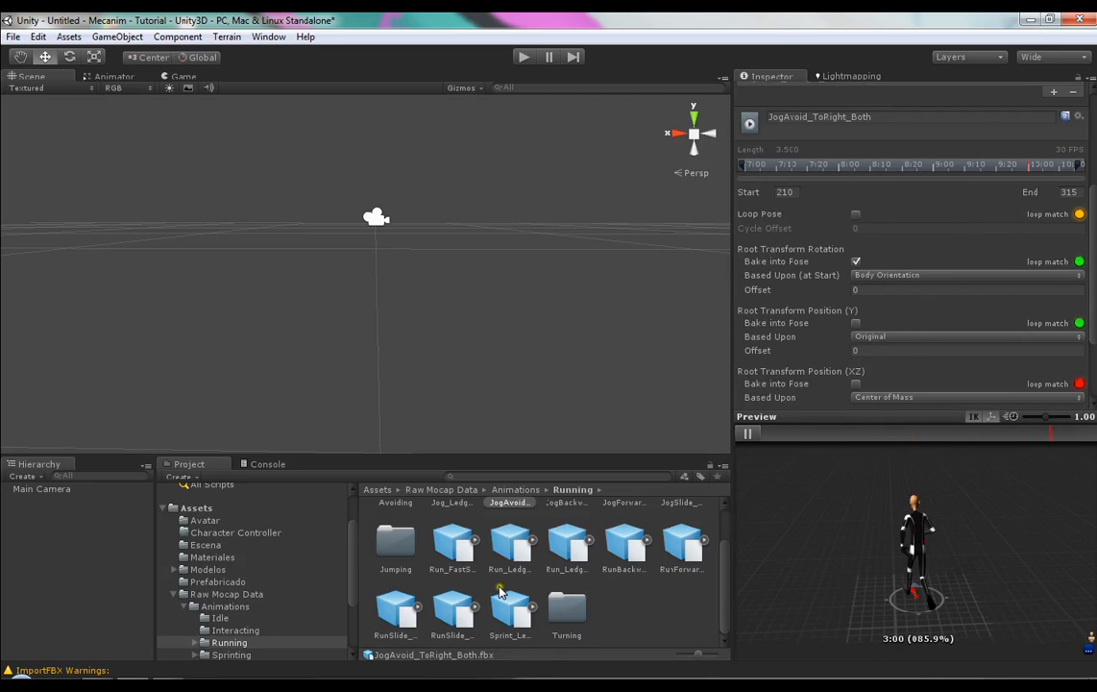
pyautogui.click(510, 609)
# - Open the Walking folder under Raw Mocap Data > Animations
pyautogui.scroll(-2, 288, 588)
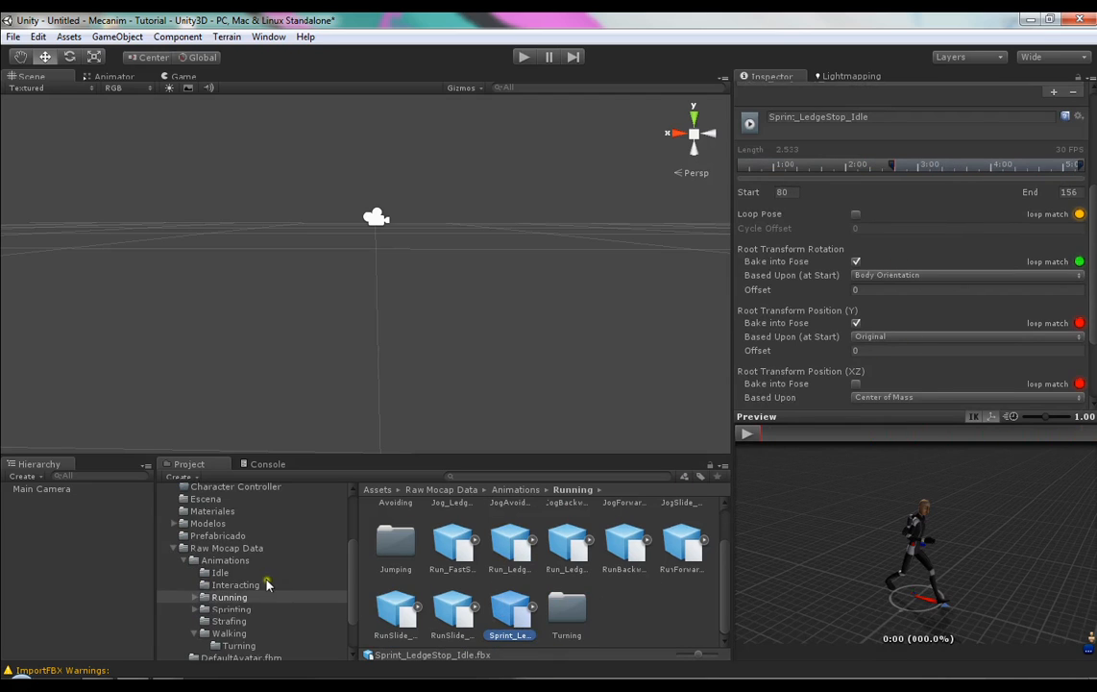
pyautogui.click(237, 645)
pyautogui.click(243, 635)
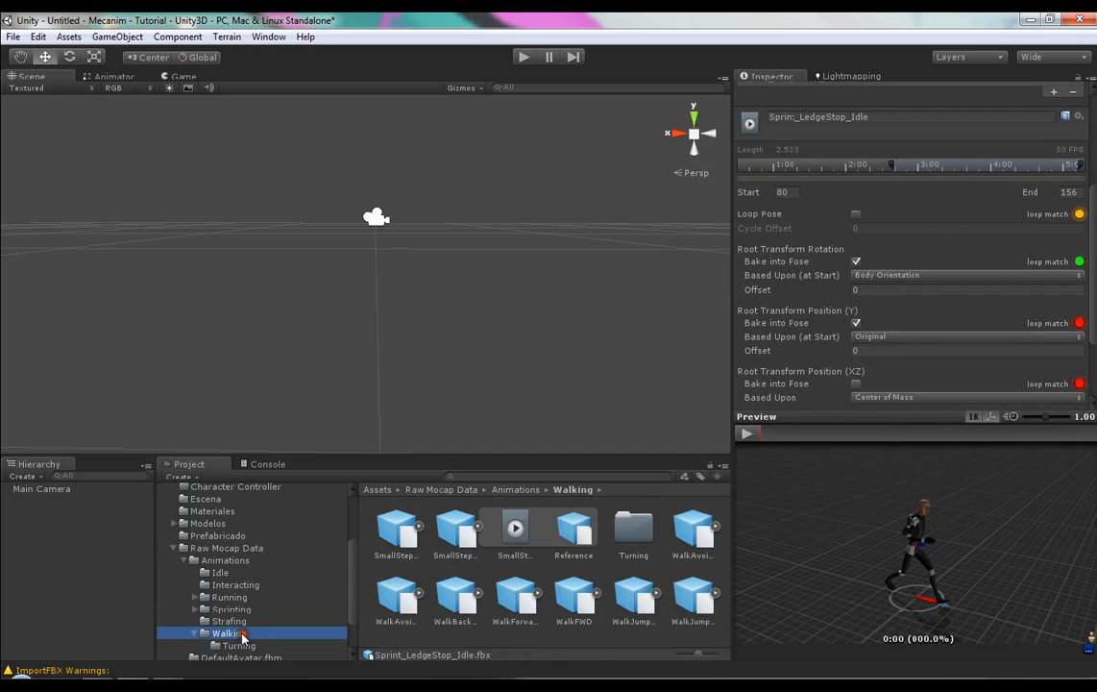
# - Play the WalkBackward_NtrlFaceFwd clip, and search the project assets for "walk" to preview the Idle2walk_AllAngles clip
pyautogui.click(454, 597)
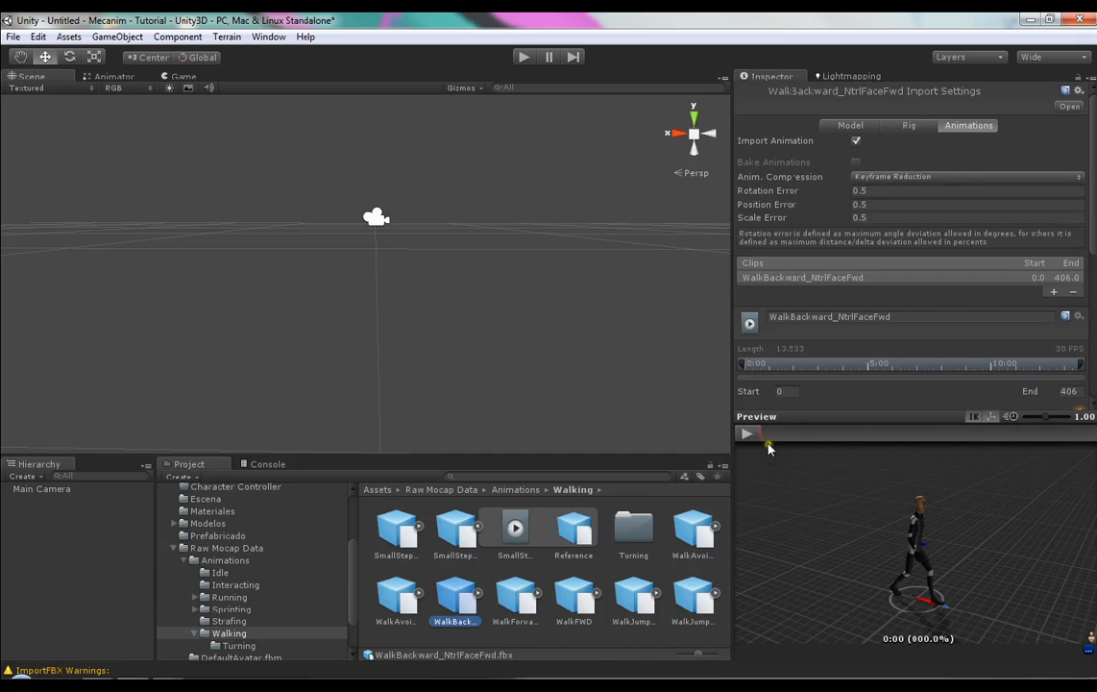
pyautogui.click(748, 433)
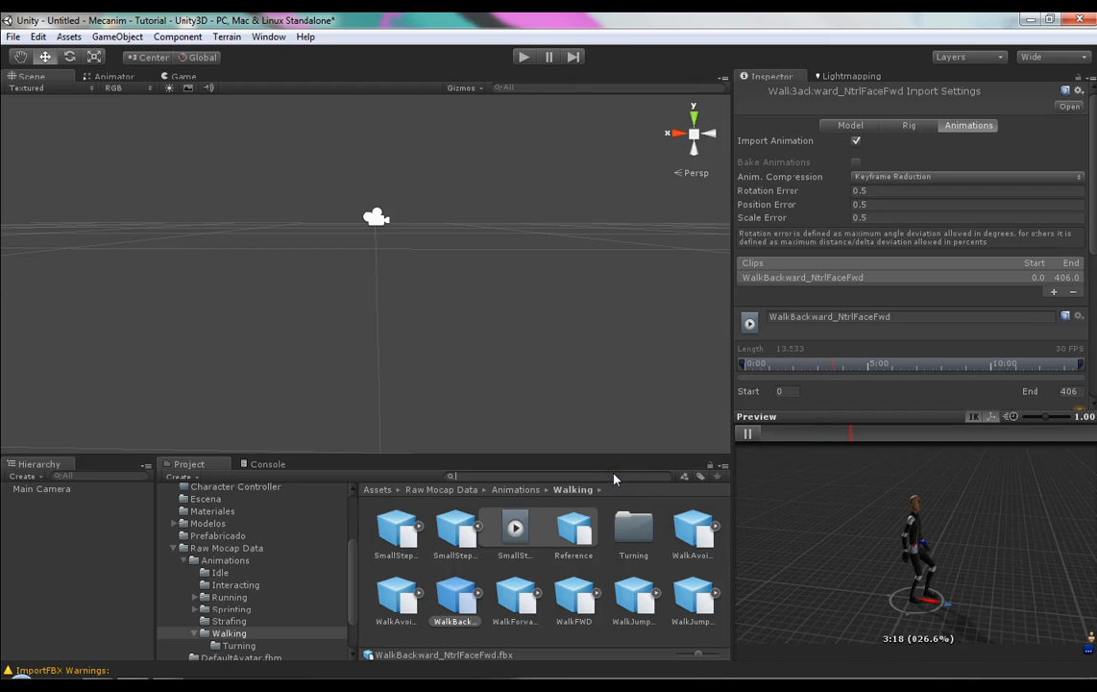
pyautogui.write('walk')
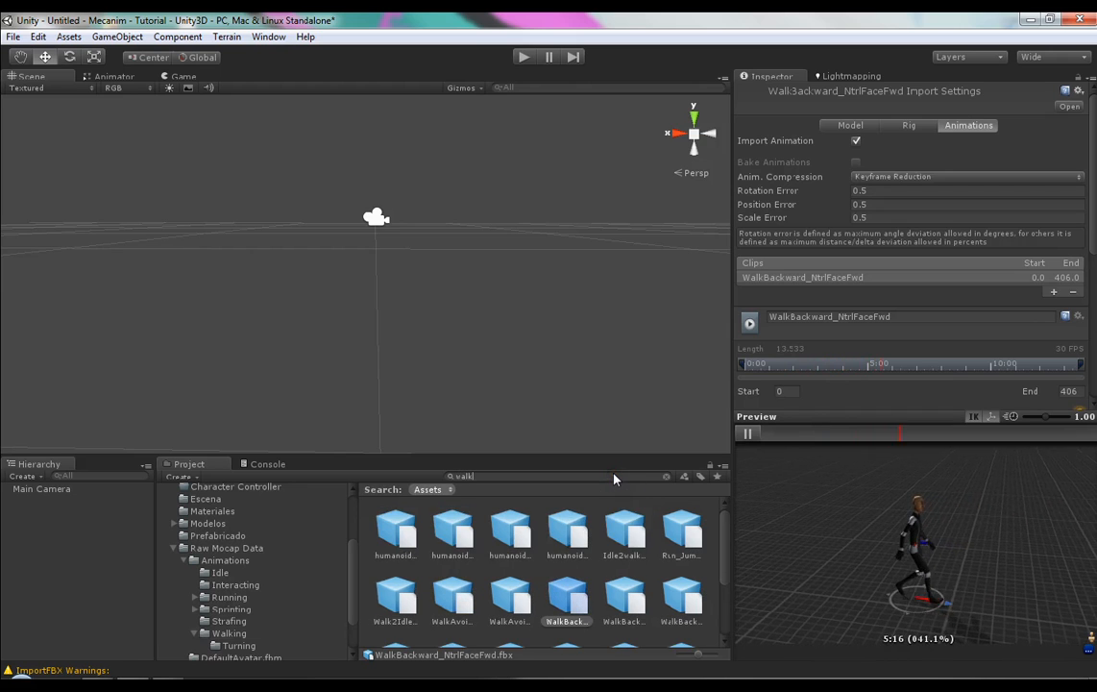
pyautogui.click(624, 528)
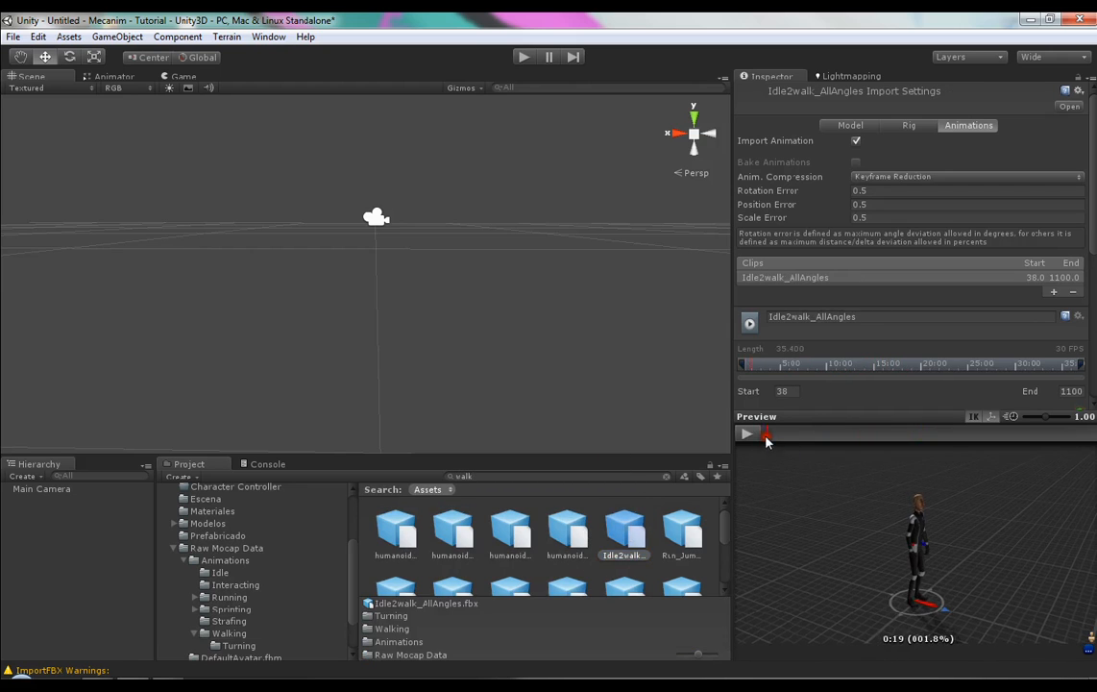
pyautogui.moveTo(785, 477); pyautogui.dragTo(863, 503)
# - Play the Run_JumpUpLow_Stride_Walk clip and the WalkBackward_NtrlFaceFwd clip from the search results in the preview
pyautogui.click(682, 530)
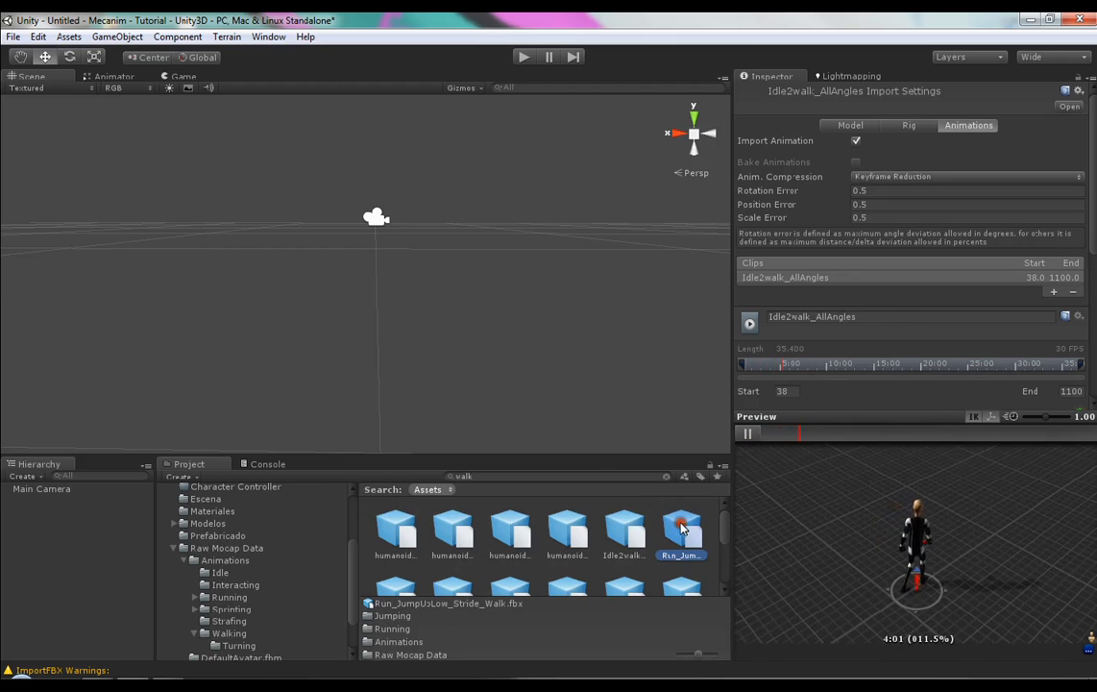
pyautogui.click(747, 434)
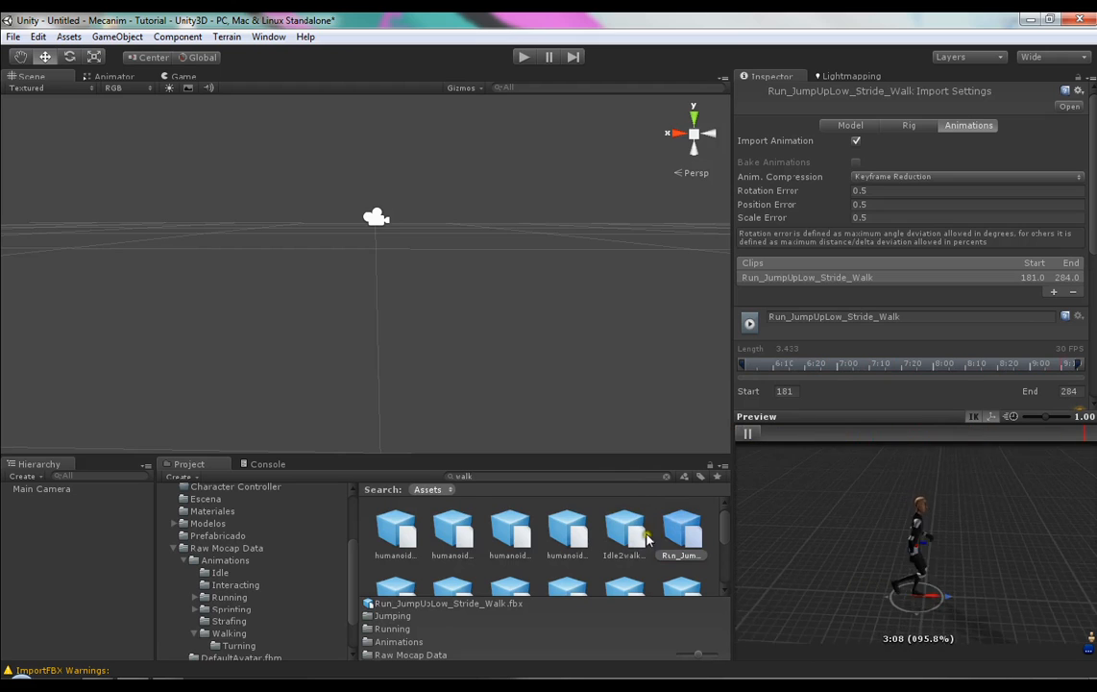
pyautogui.scroll(-2, 599, 550)
pyautogui.click(581, 551)
pyautogui.click(750, 434)
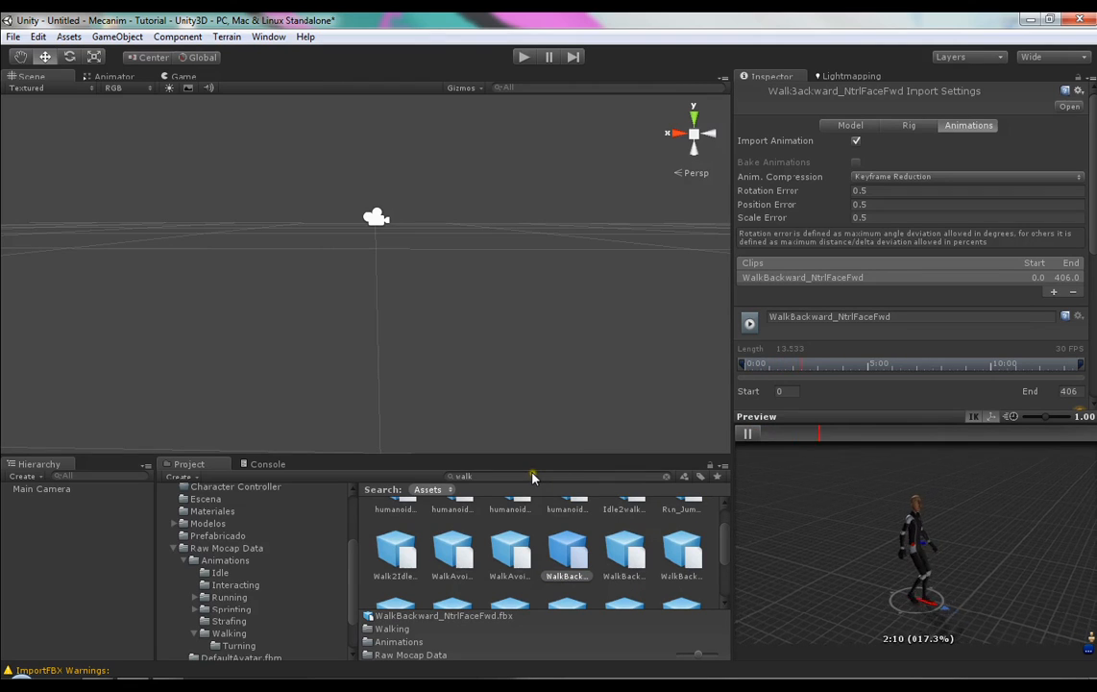
# - Play the WalkForwardTurnRight_NtrlShort animation in the preview and maximize the Inspector
pyautogui.scroll(-2, 564, 533)
pyautogui.scroll(1, 577, 573)
pyautogui.click(567, 533)
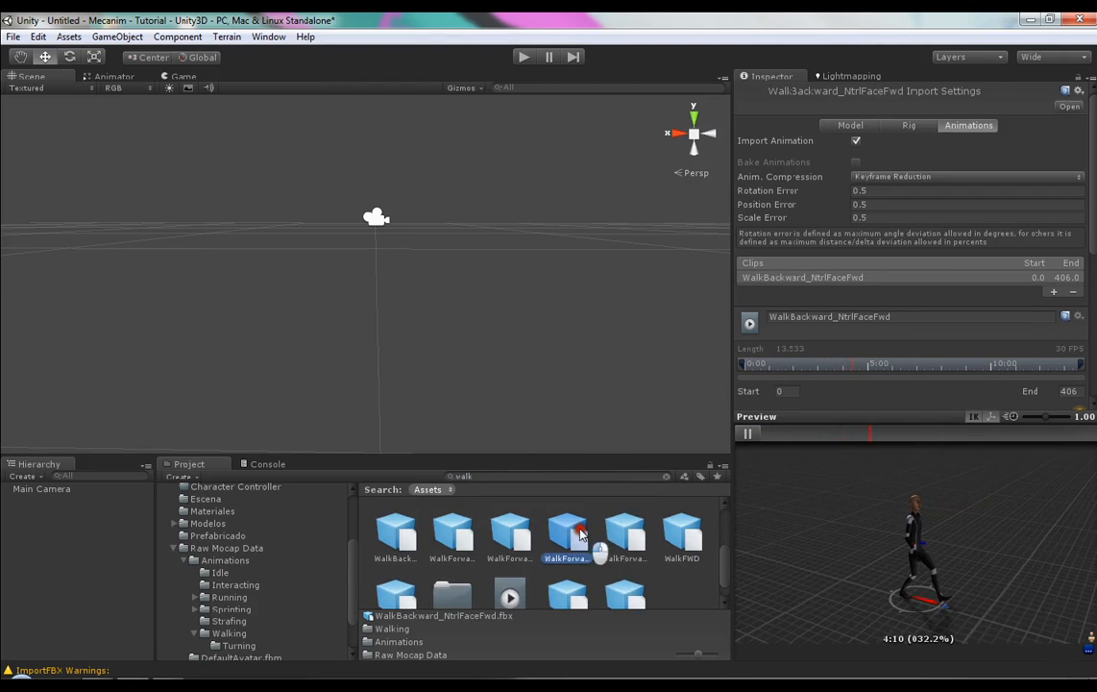
pyautogui.click(744, 434)
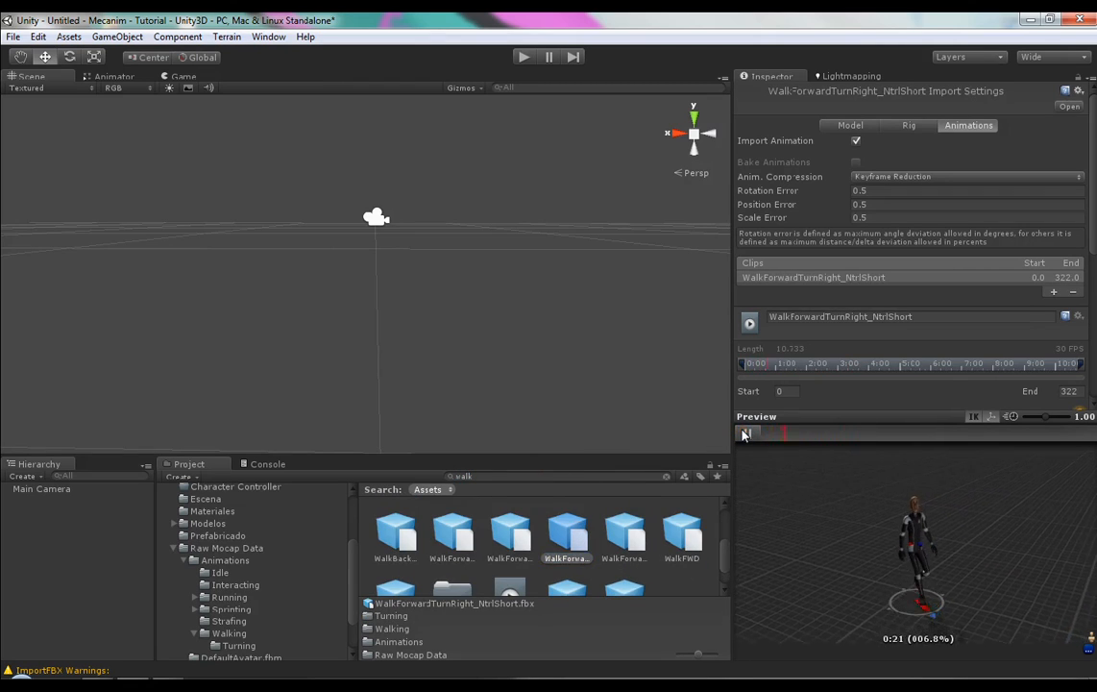
pyautogui.hotkey('shift', 'space')
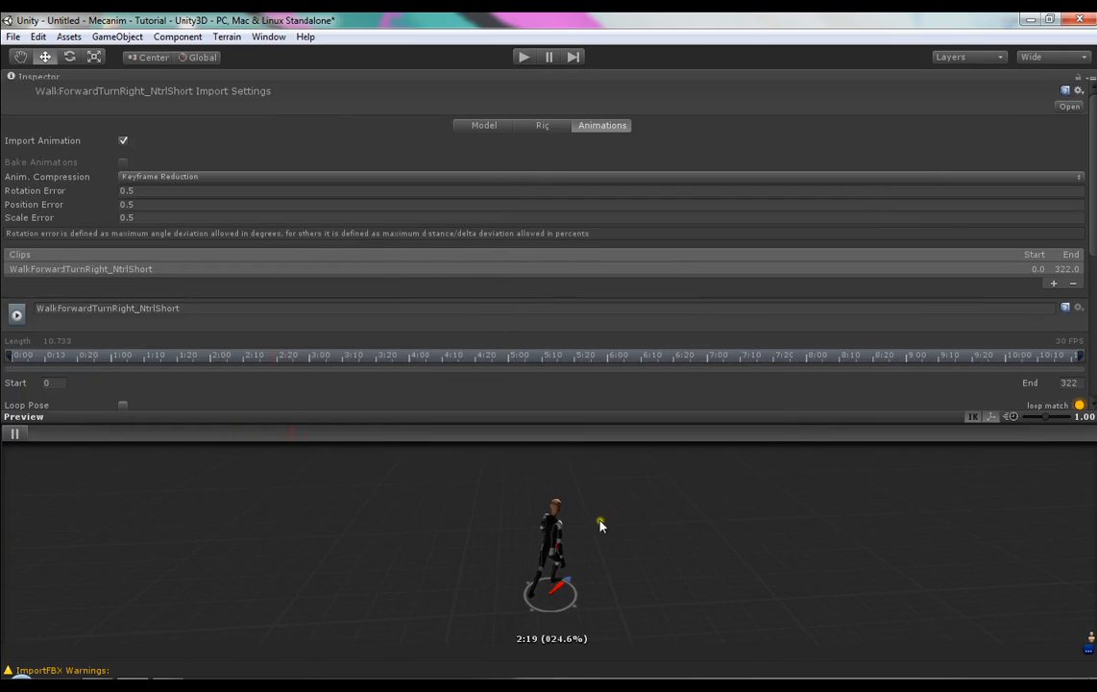
# - Add a second clip to the WalkForwardTurnRight_NtrlShort import settings and select the new clip
pyautogui.click(169, 268)
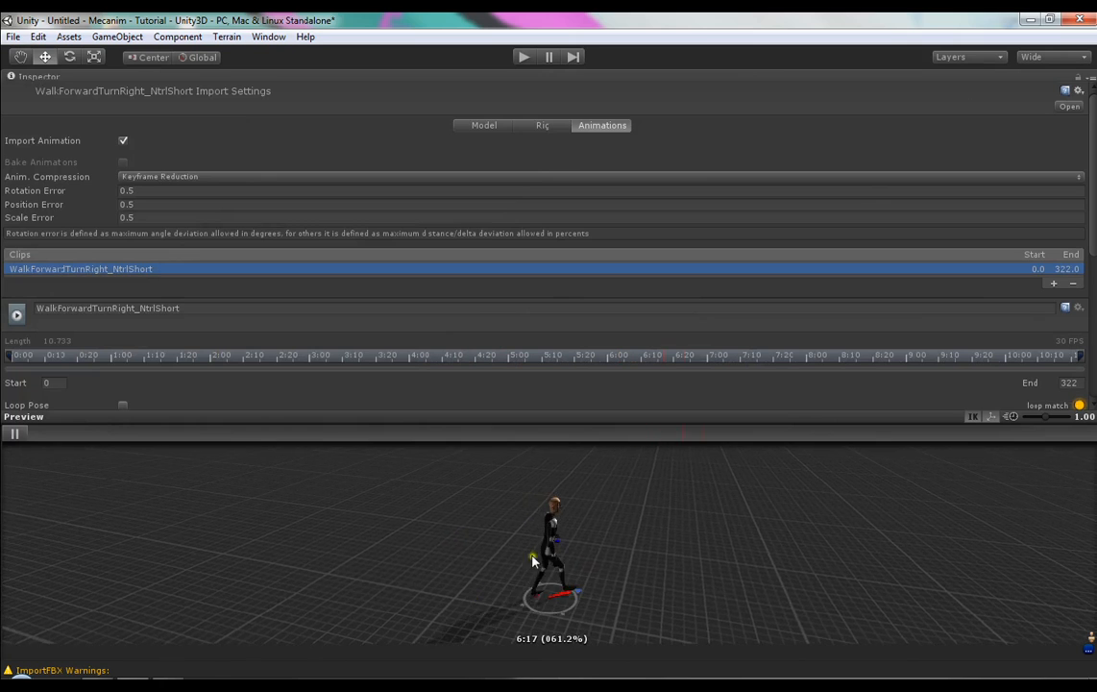
pyautogui.click(1053, 285)
pyautogui.click(98, 270)
pyautogui.click(79, 282)
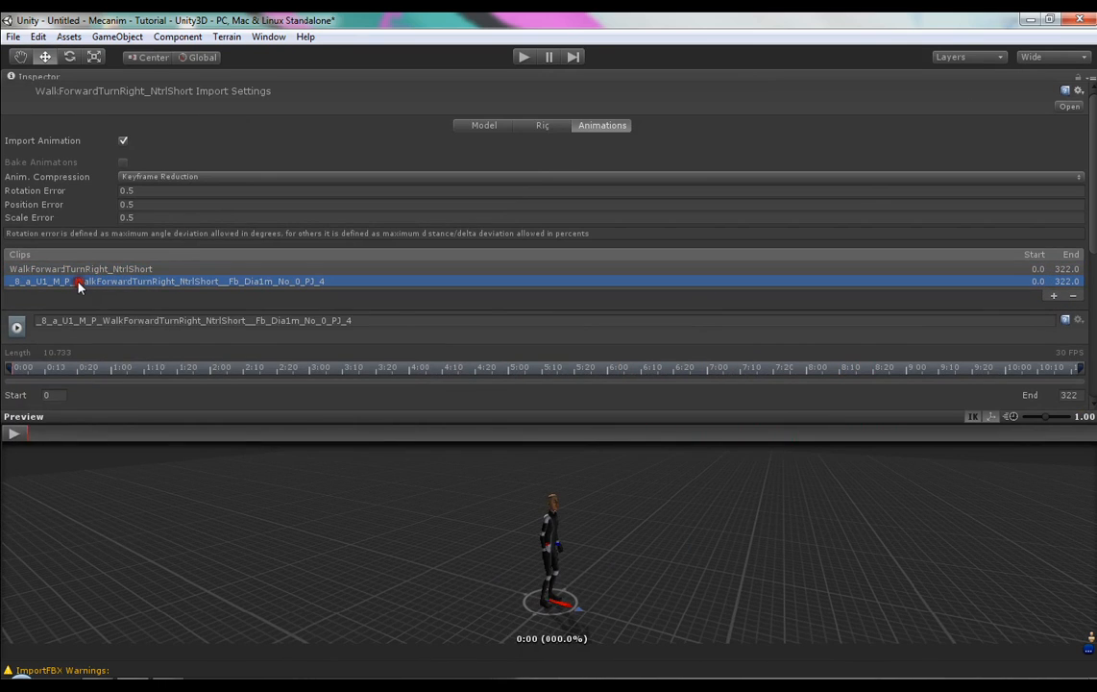
# - Remove the _8_a_U1_M_P_ prefix from the new clip's name
pyautogui.click(112, 320)
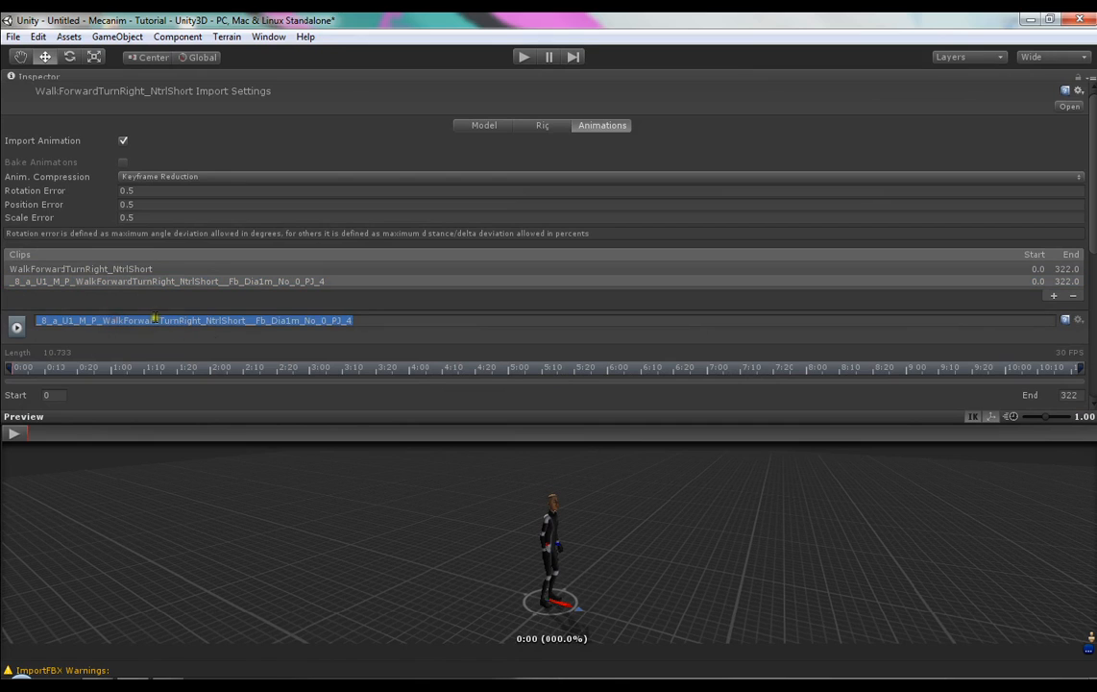
pyautogui.click(155, 319)
pyautogui.hotkey('ctrl', 'Left')
pyautogui.hotkey('ctrl', 'shift', 'Left')
pyautogui.hotkey('ctrl', 'shift', 'Left')
pyautogui.hotkey('ctrl', 'shift', 'Left')
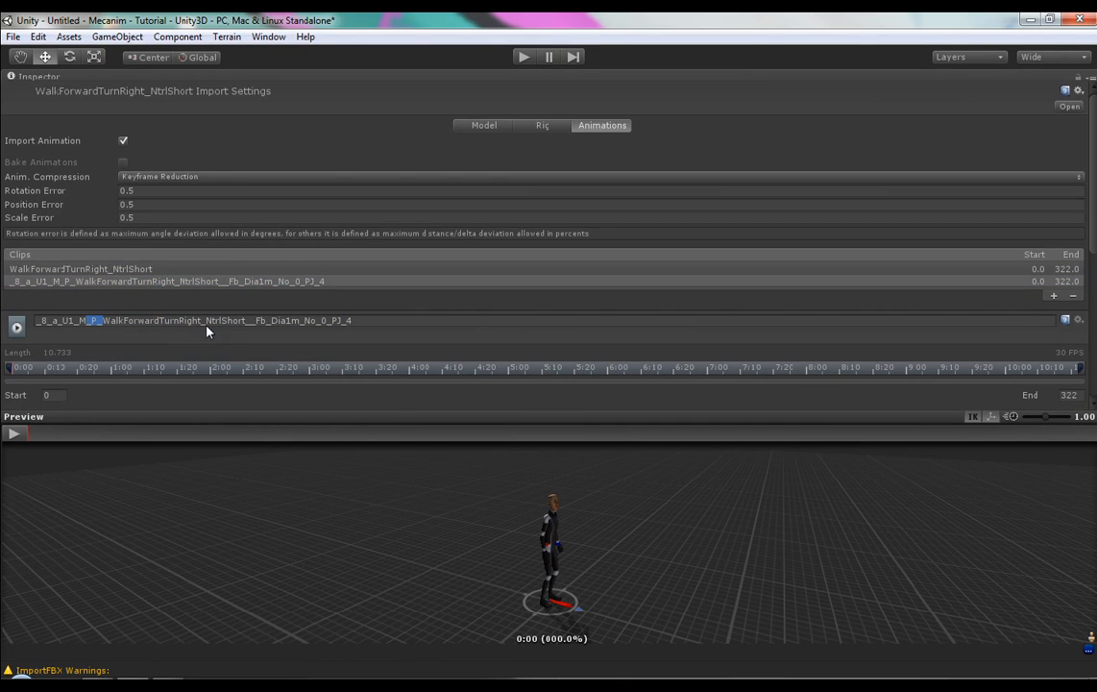
pyautogui.hotkey('ctrl', 'shift', 'Left')
pyautogui.hotkey('ctrl', 'shift', 'Left')
pyautogui.hotkey('ctrl', 'shift', 'Left')
pyautogui.hotkey('ctrl', 'shift', 'Left')
pyautogui.hotkey('ctrl', 'shift', 'Left')
pyautogui.press('BackSpace')
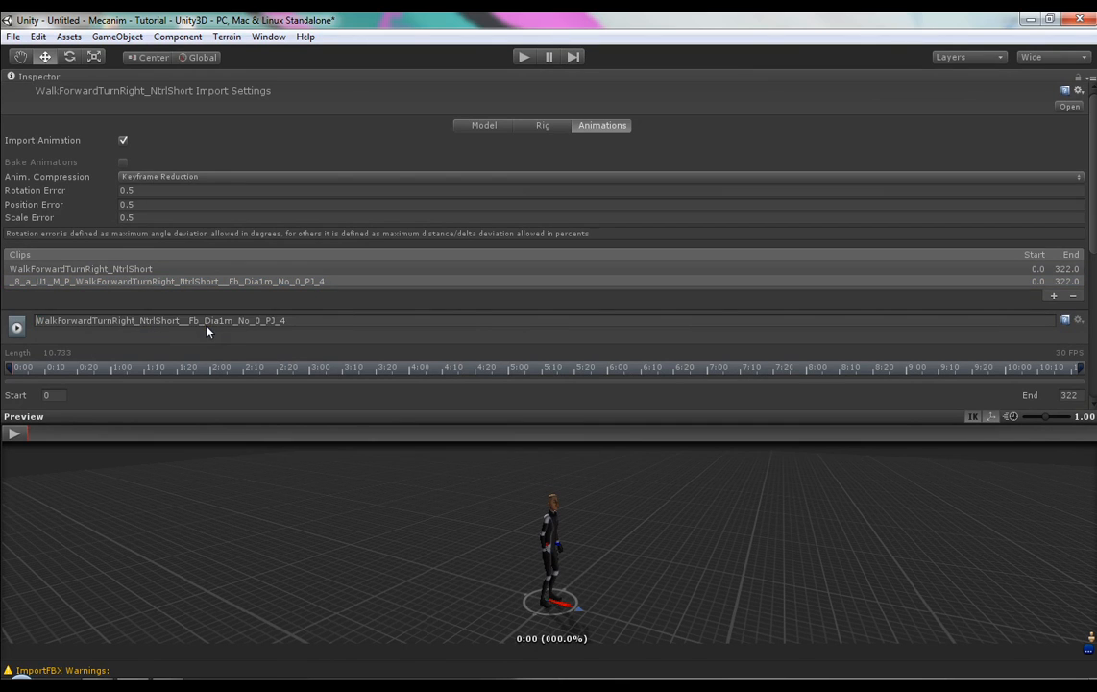
# - Replace Right with Left in the new clip's name and delete its trailing suffix, leaving WalkForwardTurnLeft_NtrlShort
pyautogui.hotkey('ctrl', 'Right')
pyautogui.hotkey('ctrl', 'Right')
pyautogui.press('Right')
pyautogui.press('Right')
pyautogui.press('Right')
pyautogui.hotkey('shift', 'Right')
pyautogui.hotkey('shift', 'Right')
pyautogui.hotkey('shift', 'Right')
pyautogui.hotkey('shift', 'Right')
pyautogui.hotkey('shift', 'Right')
pyautogui.write('Left')
pyautogui.press('Return')
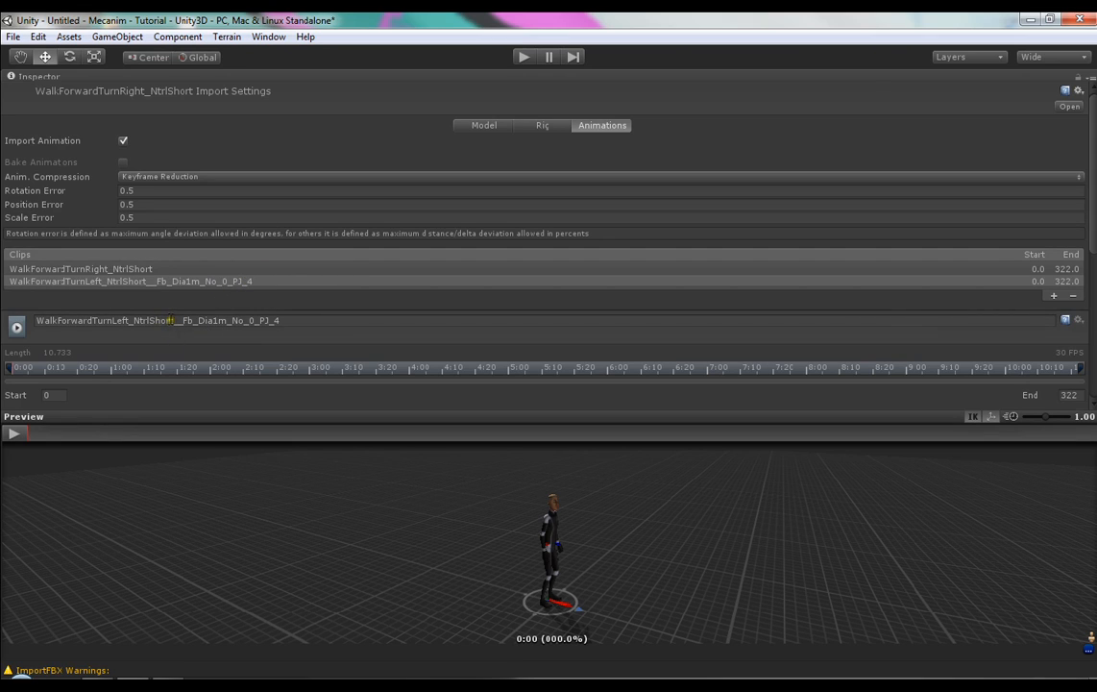
pyautogui.moveTo(170, 321); pyautogui.dragTo(488, 324)
pyautogui.press('BackSpace')
# - Switch between the WalkForwardTurnRight_NtrlShort and WalkForwardTurnLeft_NtrlShort clips to compare them
pyautogui.click(127, 269)
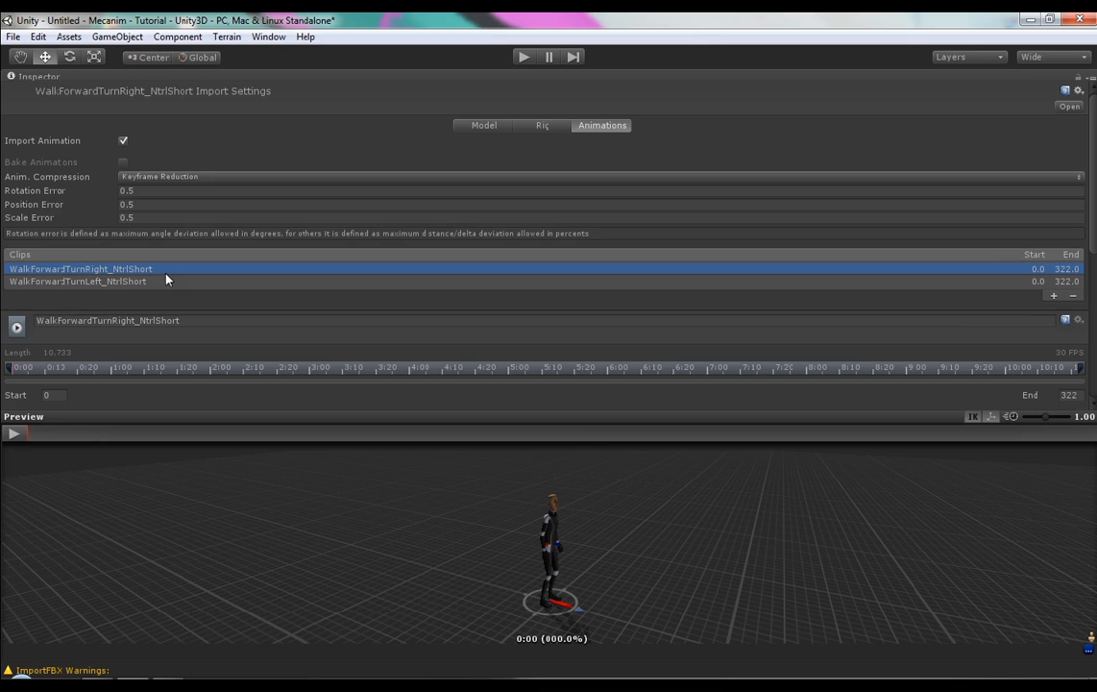
pyautogui.click(110, 280)
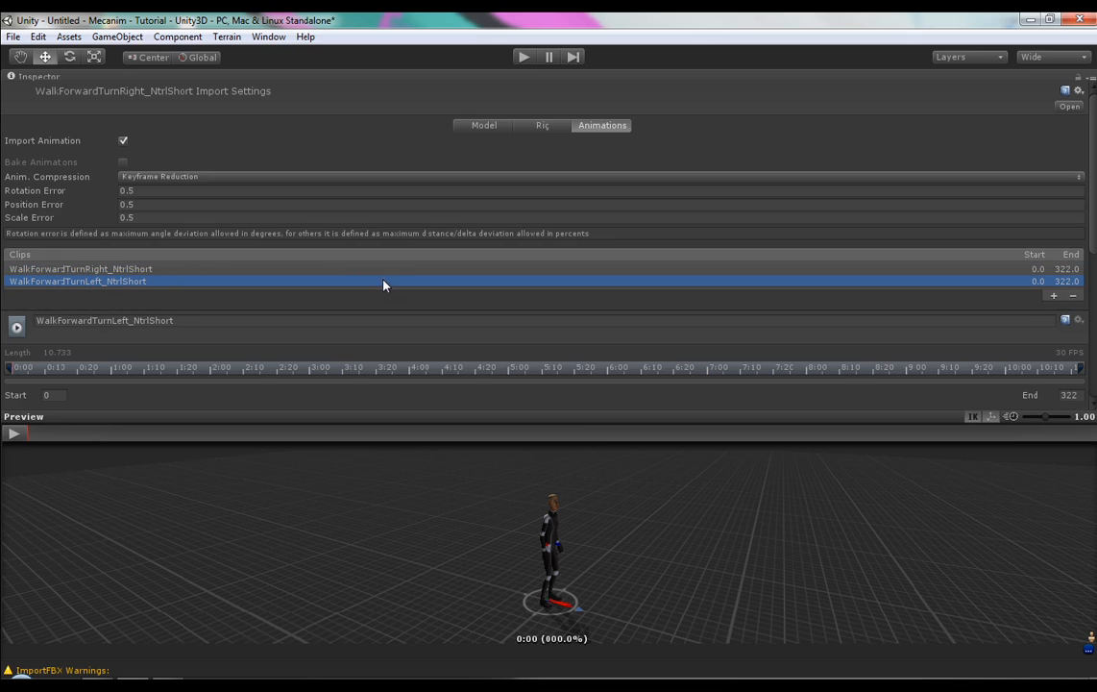
pyautogui.click(103, 270)
pyautogui.click(101, 280)
pyautogui.click(170, 269)
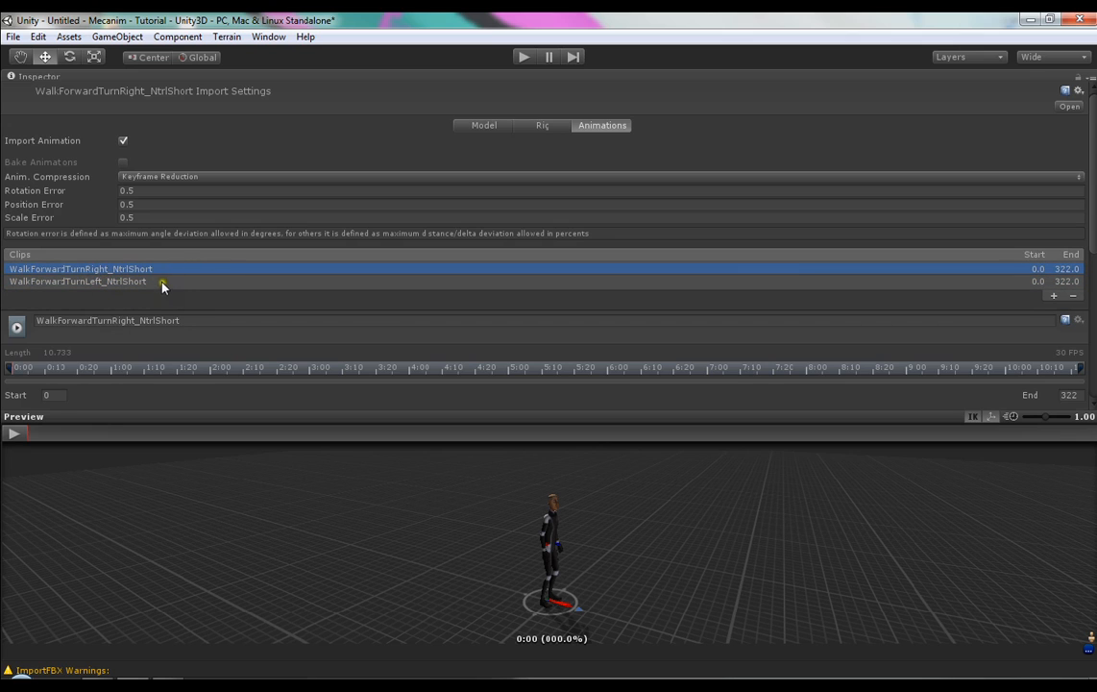
# - Enable Mirror for the WalkForwardTurnLeft_NtrlShort clip and apply the import settings
pyautogui.click(164, 281)
pyautogui.scroll(-6, 308, 269)
pyautogui.scroll(-3, 308, 269)
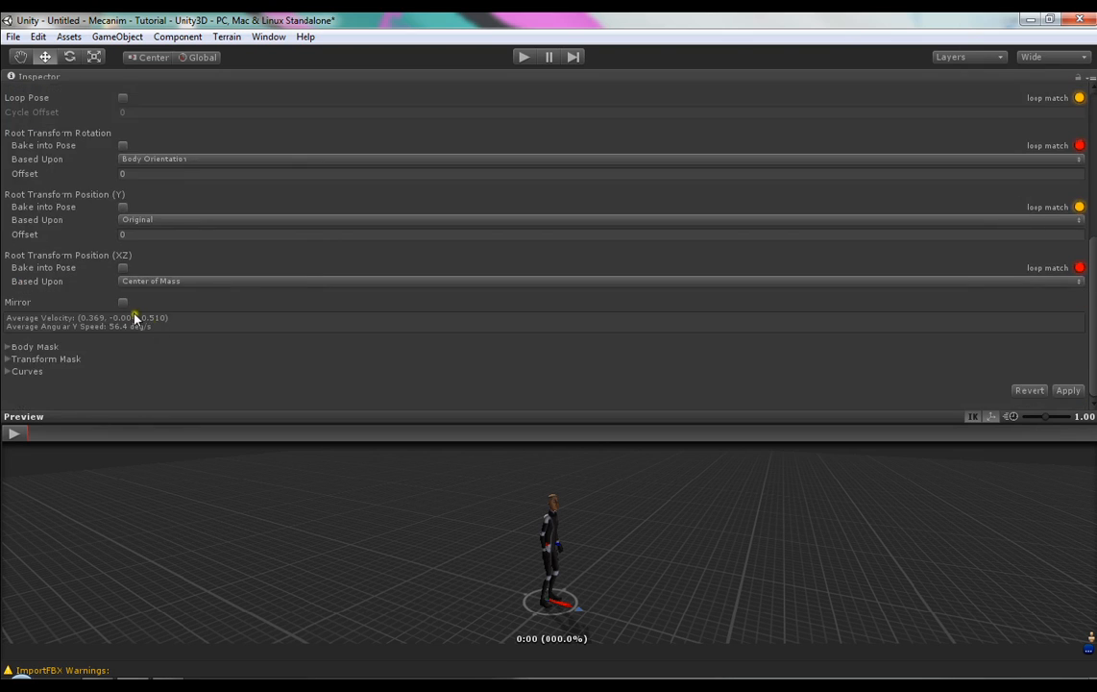
pyautogui.click(1066, 391)
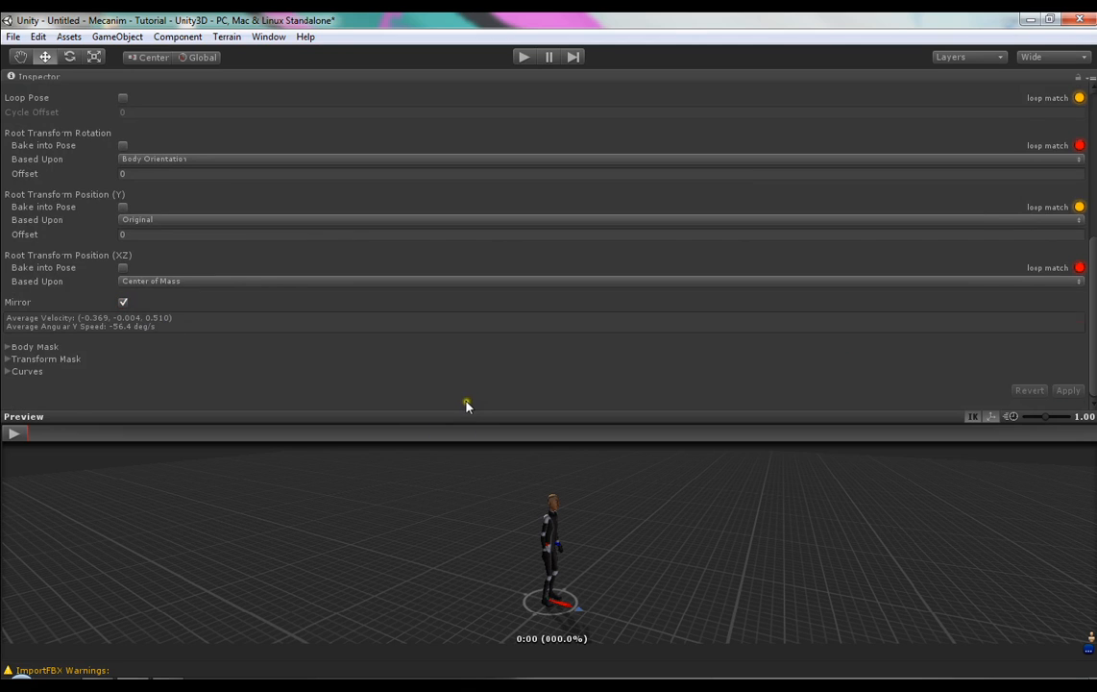
# - Play the WalkForwardTurnRight_NtrlShort clip and the mirrored WalkForwardTurnLeft_NtrlShort clip in the preview to compare their turning directions
pyautogui.scroll(2, 466, 406)
pyautogui.scroll(5, 527, 258)
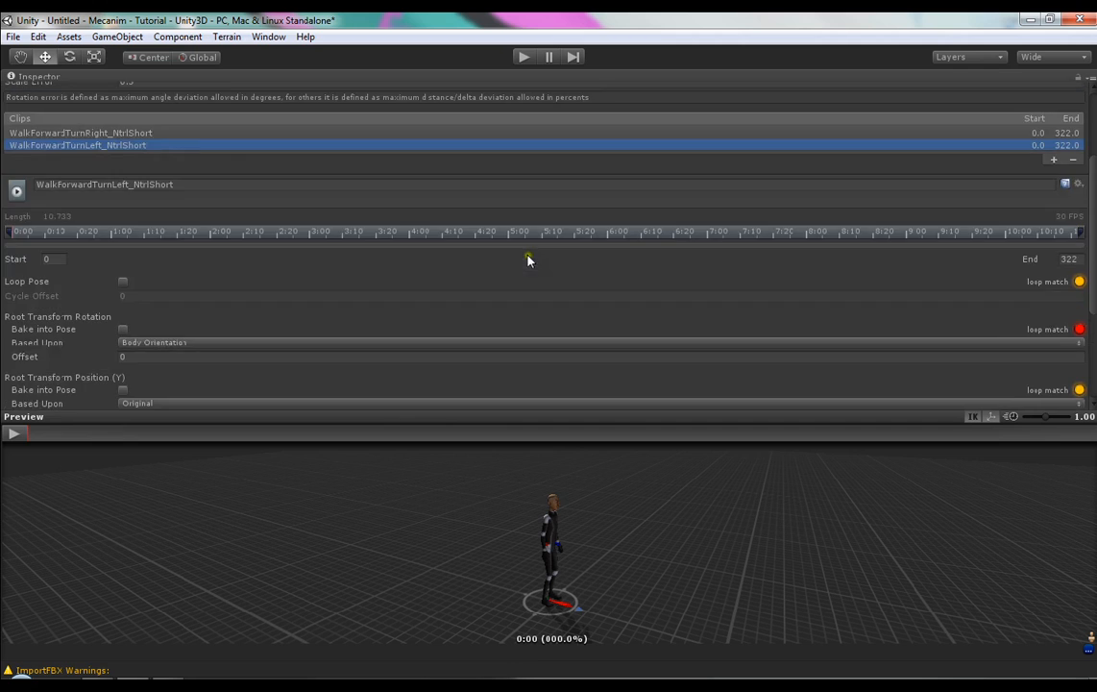
pyautogui.click(108, 224)
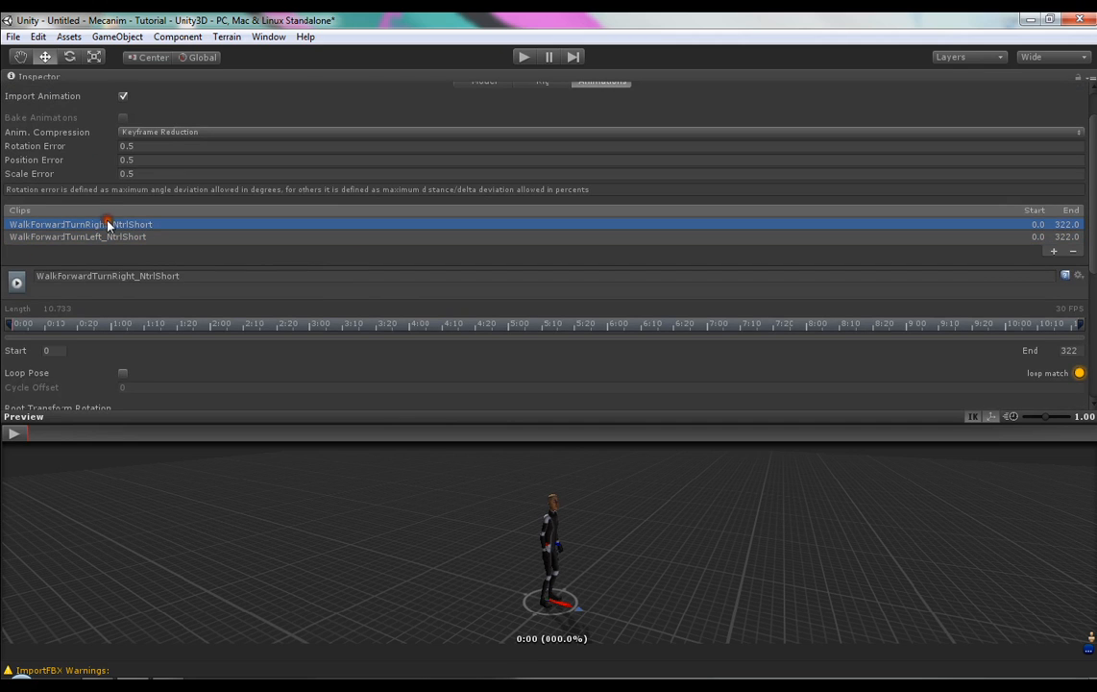
pyautogui.click(16, 433)
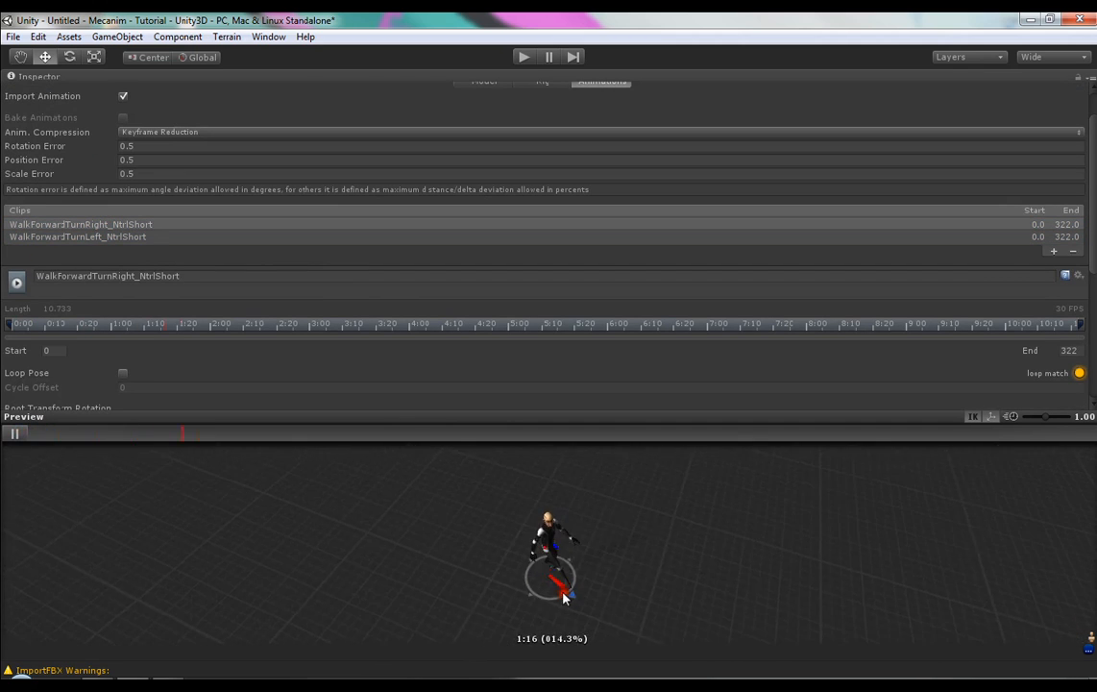
pyautogui.click(139, 239)
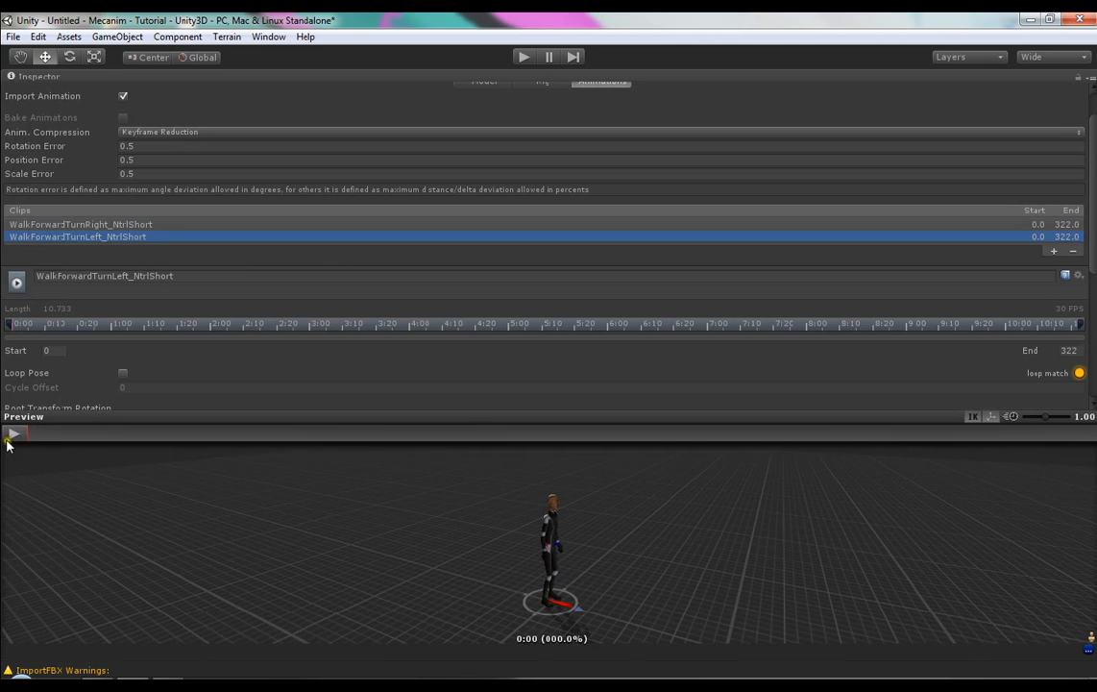
pyautogui.moveTo(348, 560); pyautogui.dragTo(480, 576)
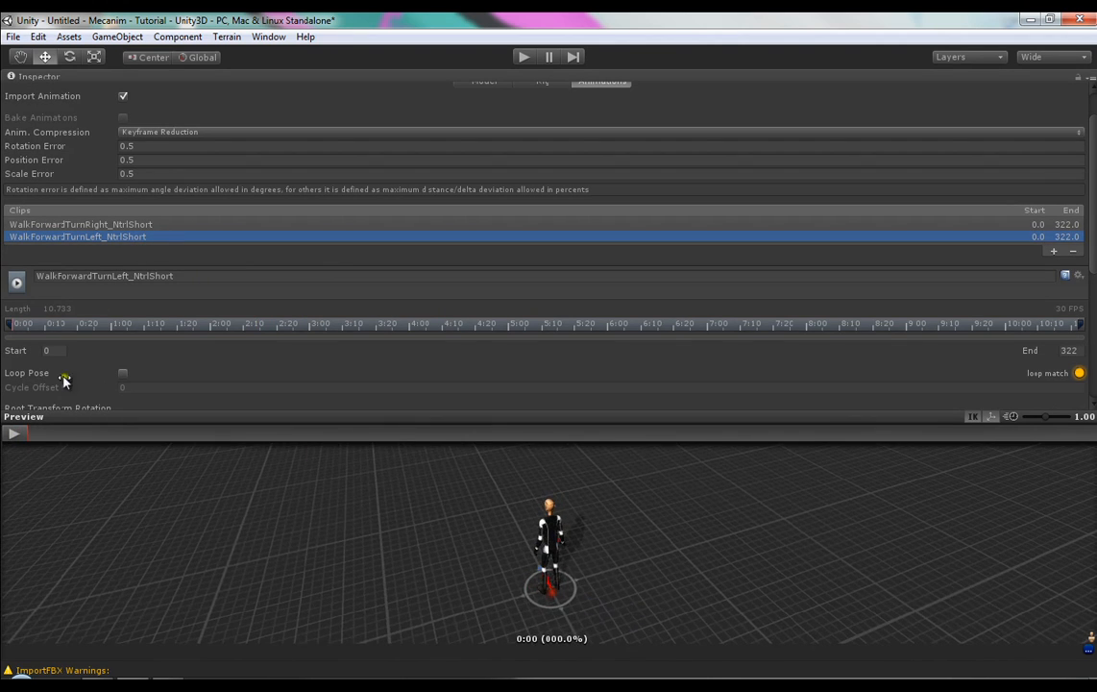
pyautogui.click(15, 433)
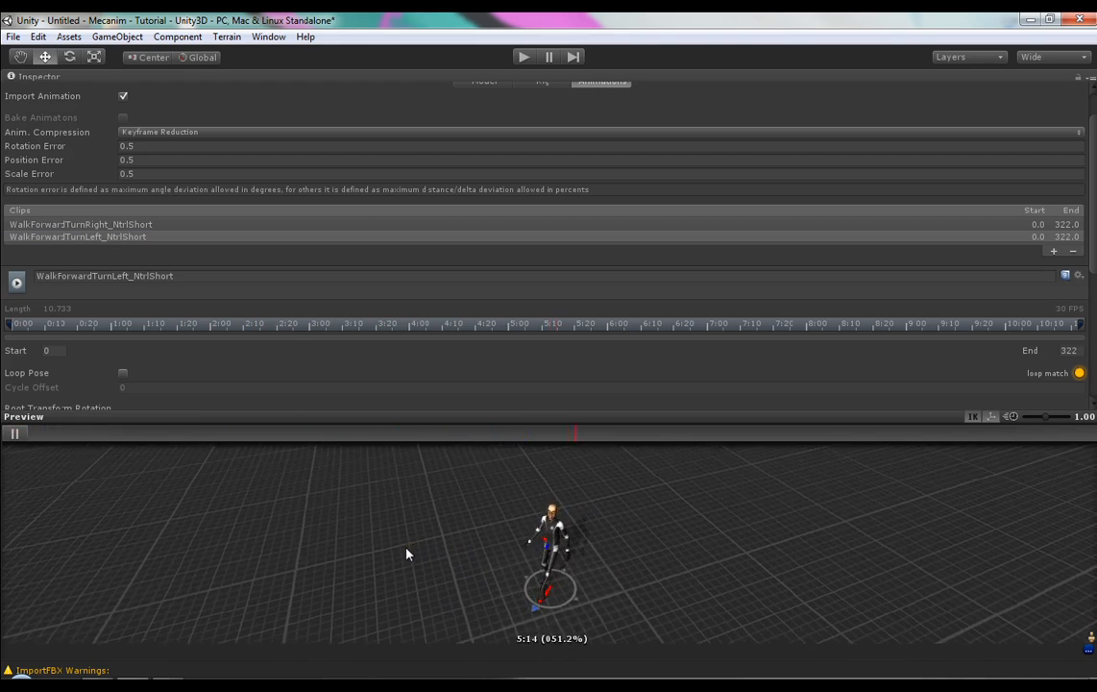
# - Review the WalkForwardTurnLeft_NtrlShort clip's import settings and restore the maximized Inspector to the normal editor layout
pyautogui.scroll(-10, 553, 381)
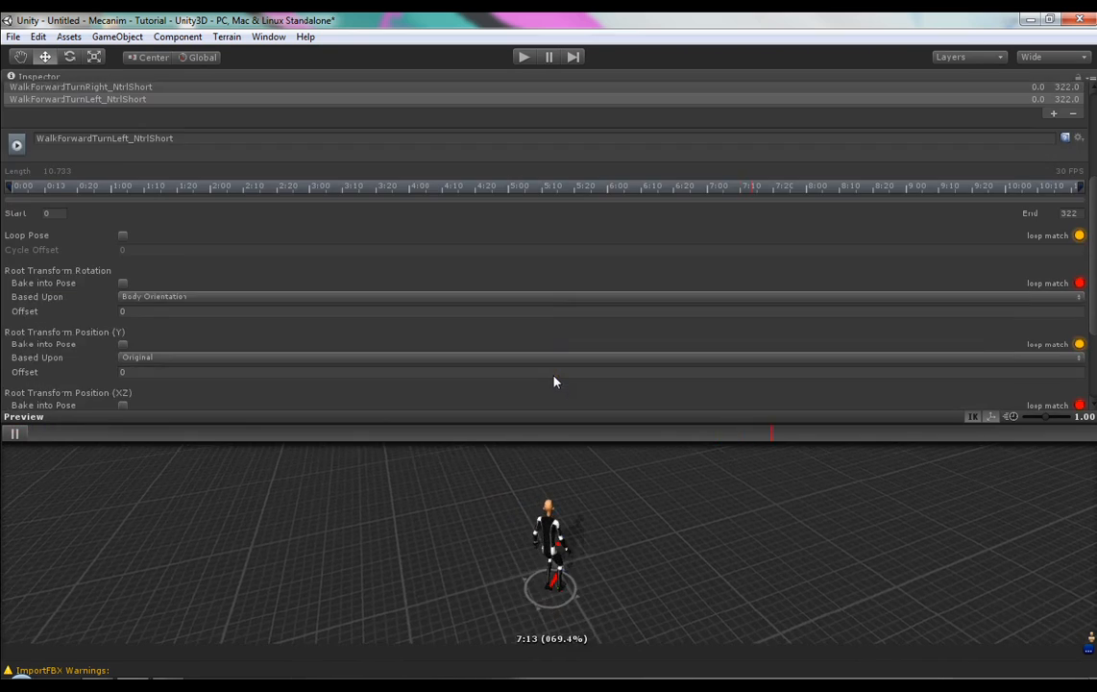
pyautogui.scroll(10, 554, 382)
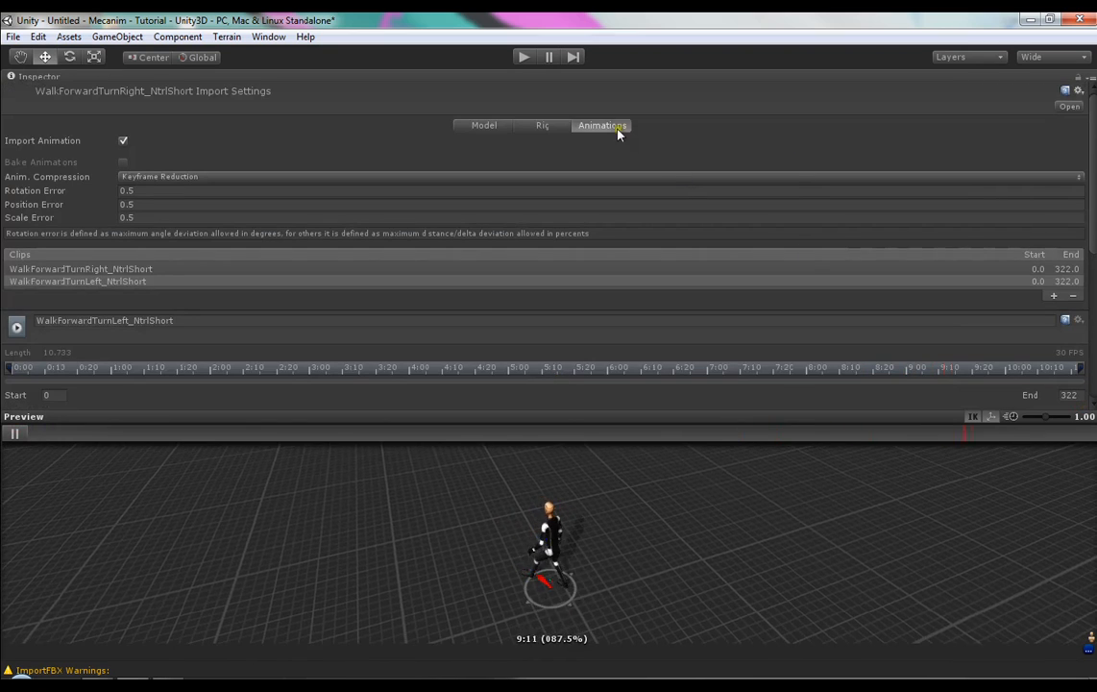
pyautogui.scroll(-10, 539, 304)
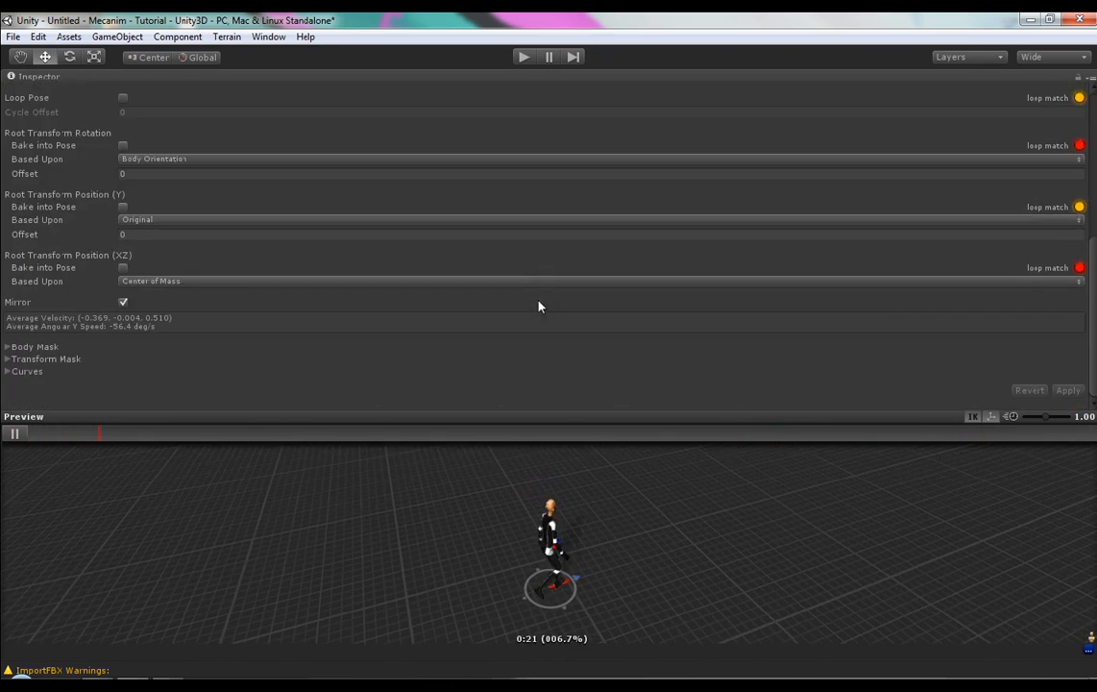
pyautogui.scroll(1, 626, 401)
pyautogui.click(627, 579)
pyautogui.press('space')
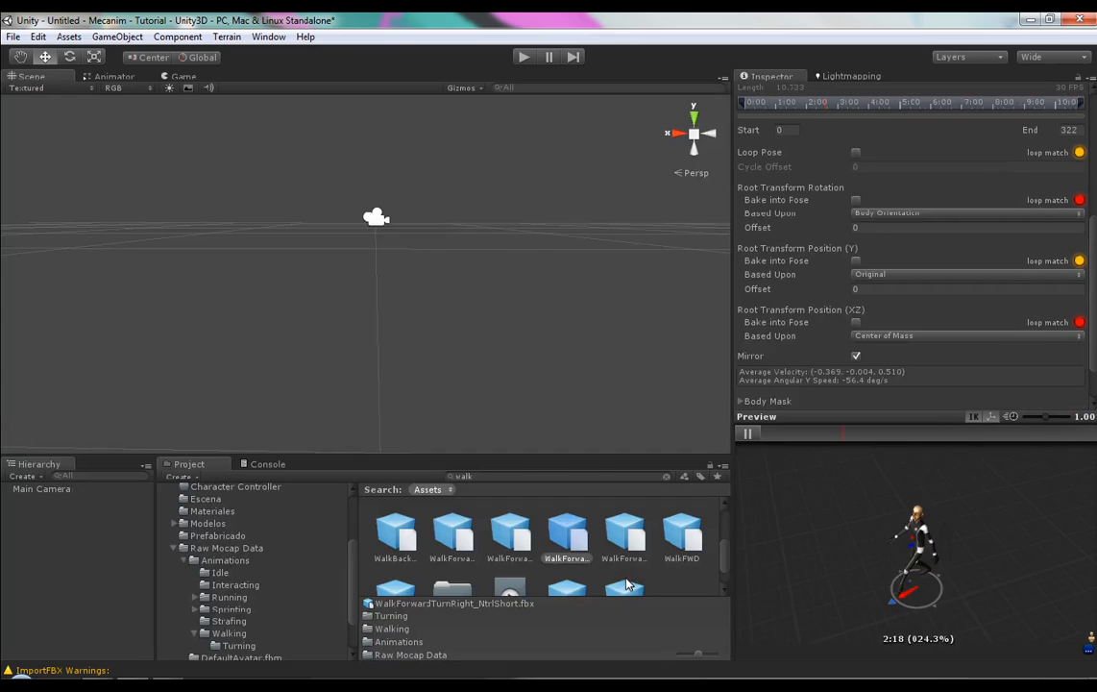
pyautogui.scroll(-2, 913, 400)
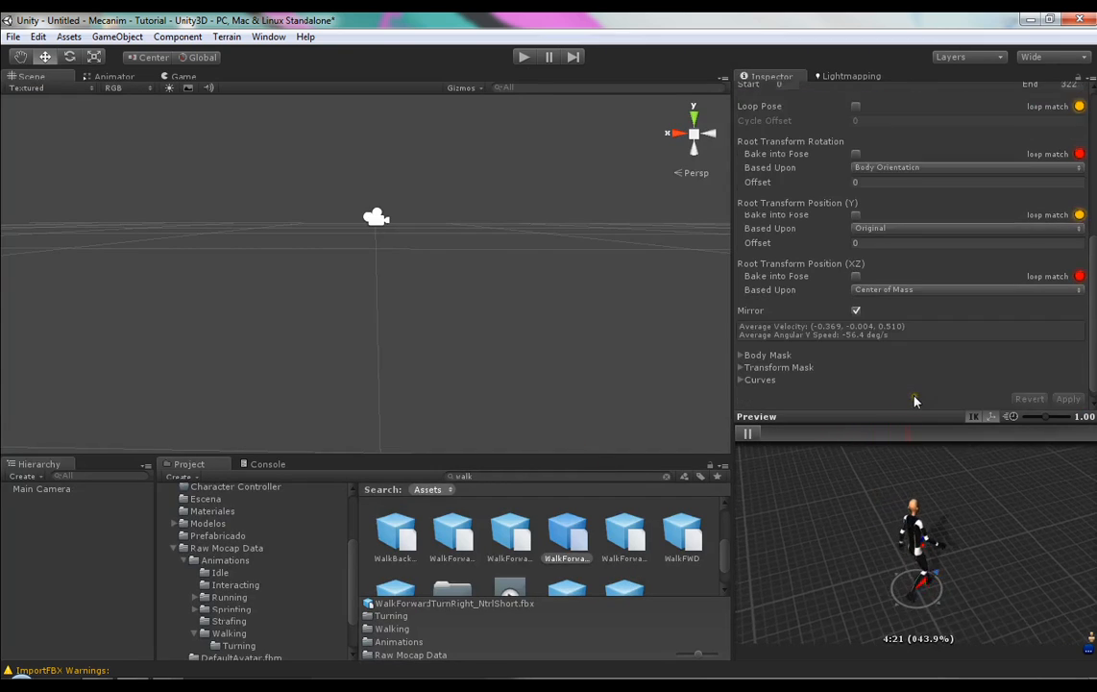
pyautogui.scroll(5, 914, 402)
pyautogui.scroll(3, 914, 401)
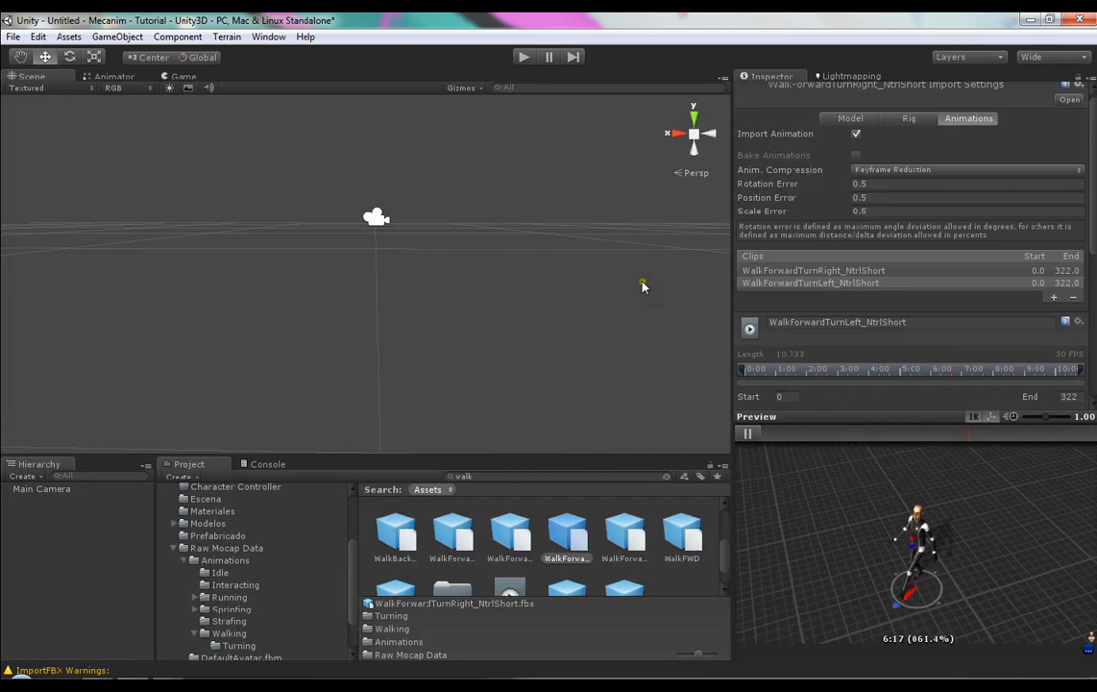
# - Open the Save Scene dialog and cancel it without saving the scene
pyautogui.hotkey('ctrl', 's')
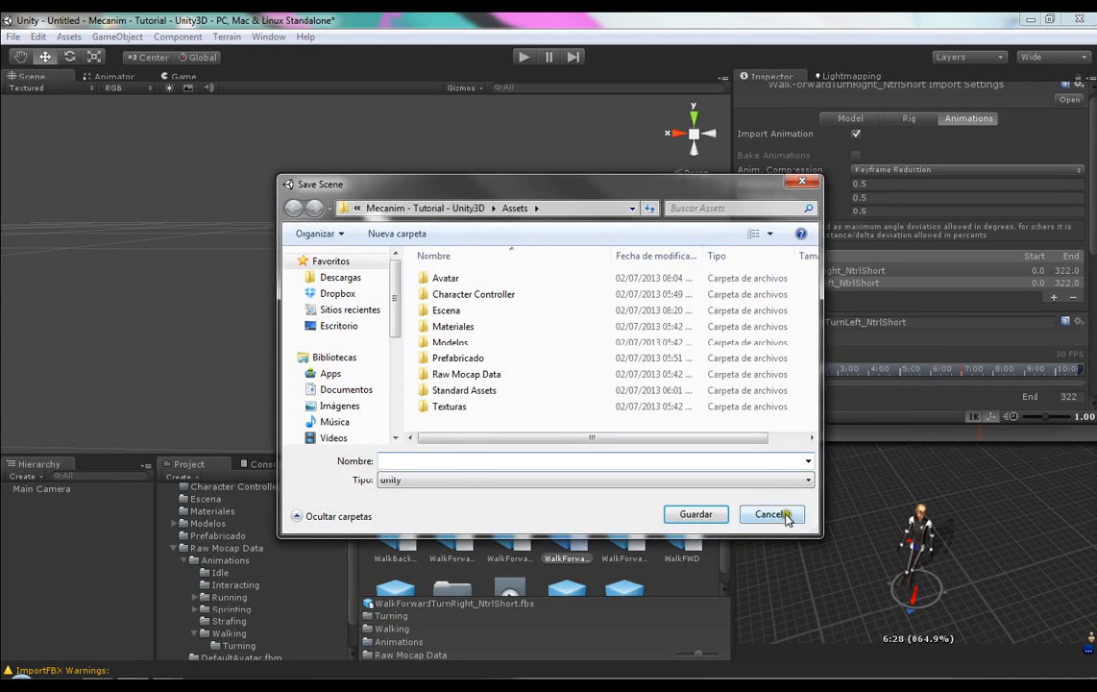
pyautogui.click(773, 514)
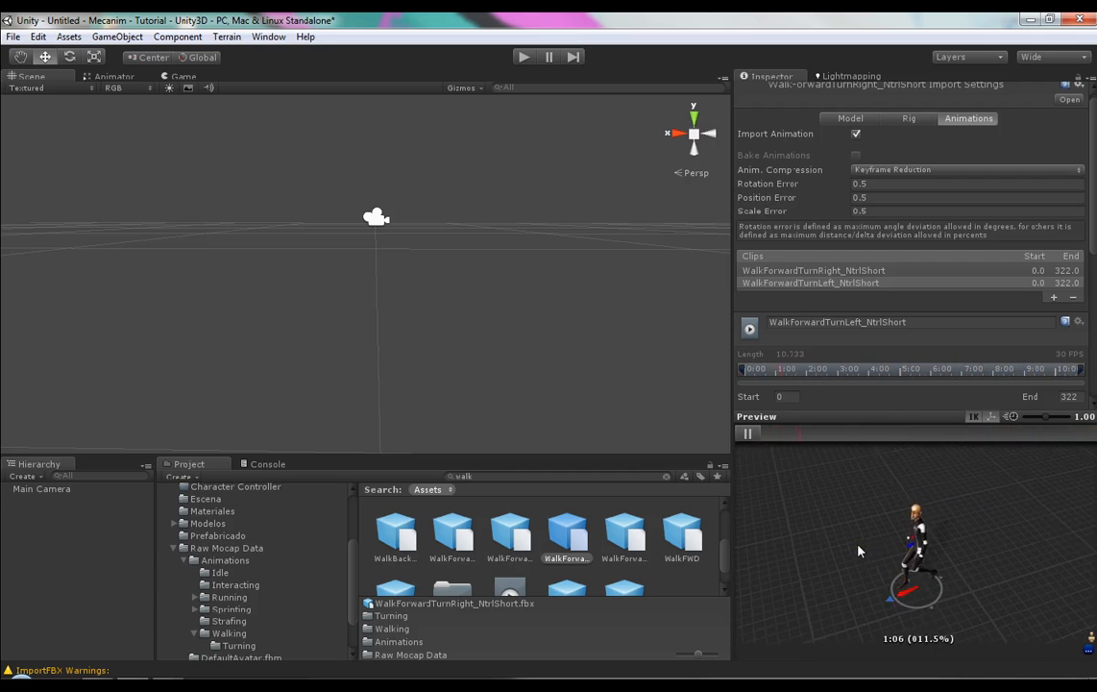
# - Open the Intro scene from the Escena folder, discarding the changes to the untitled scene
pyautogui.click(123, 77)
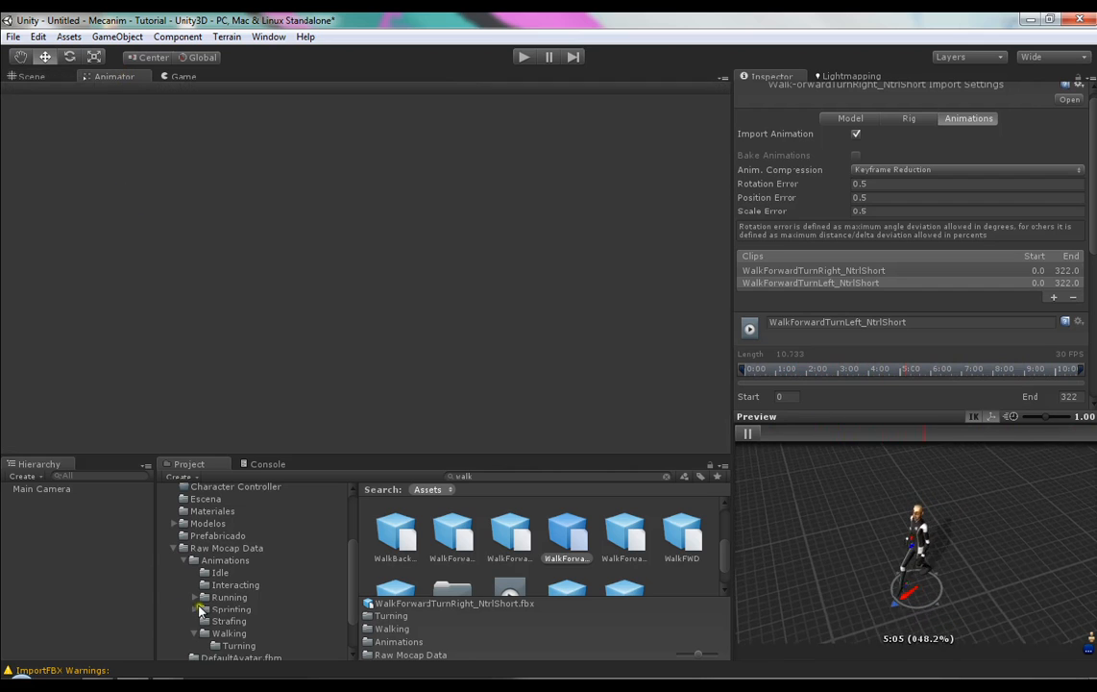
pyautogui.scroll(4, 218, 600)
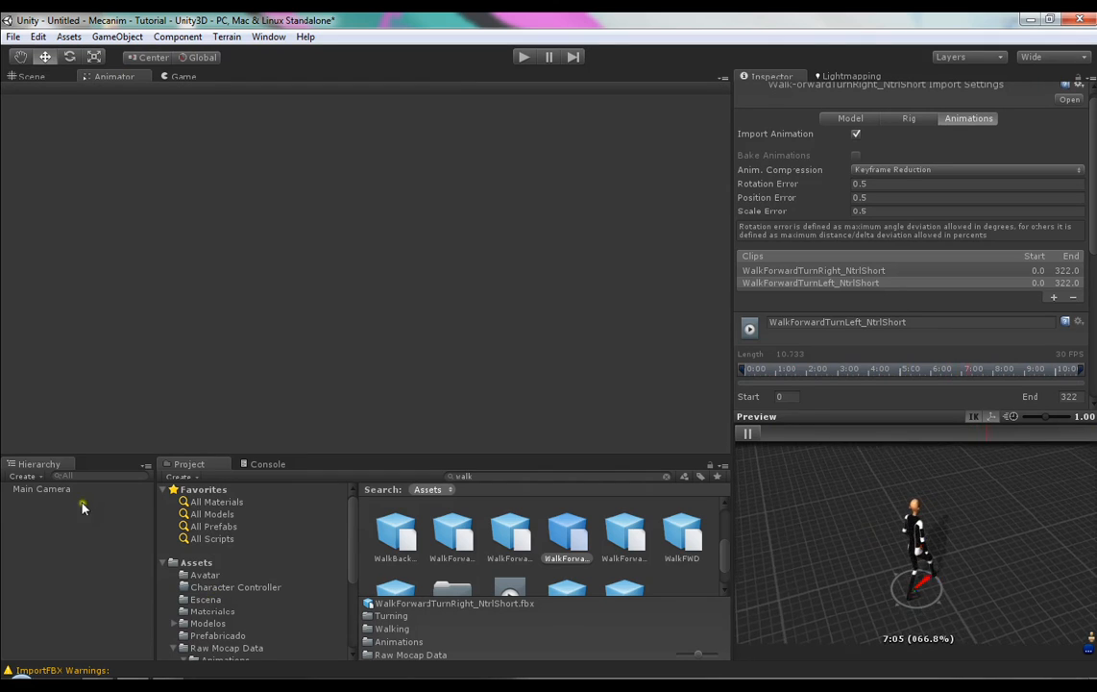
pyautogui.click(202, 563)
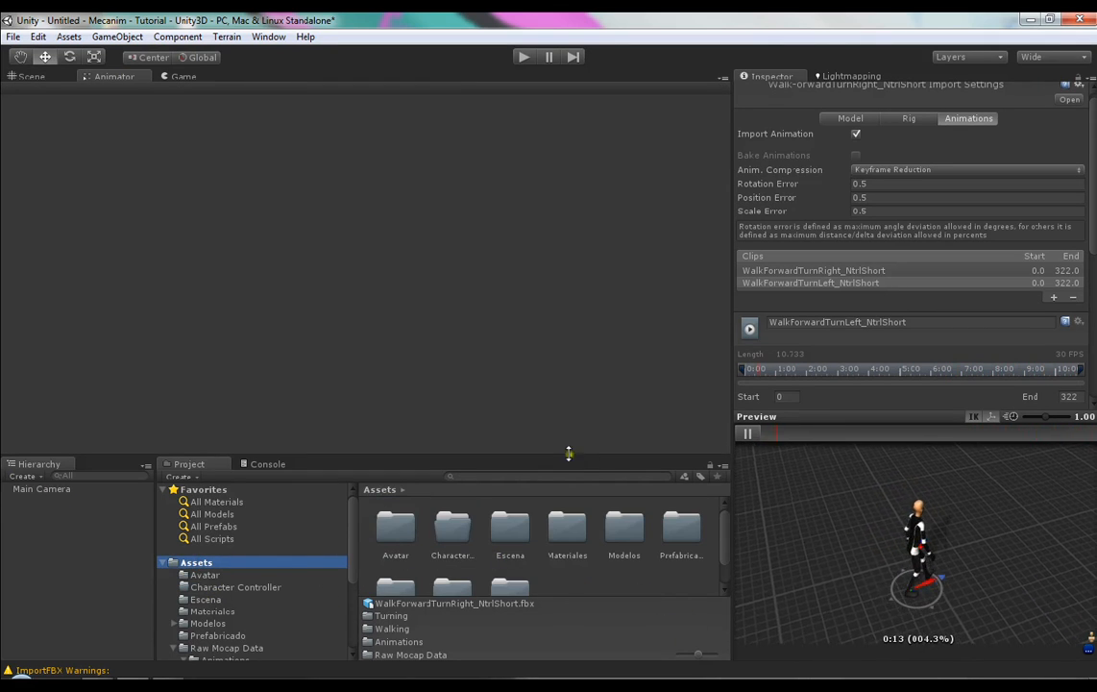
pyautogui.click(205, 599)
pyautogui.scroll(-10, 980, 282)
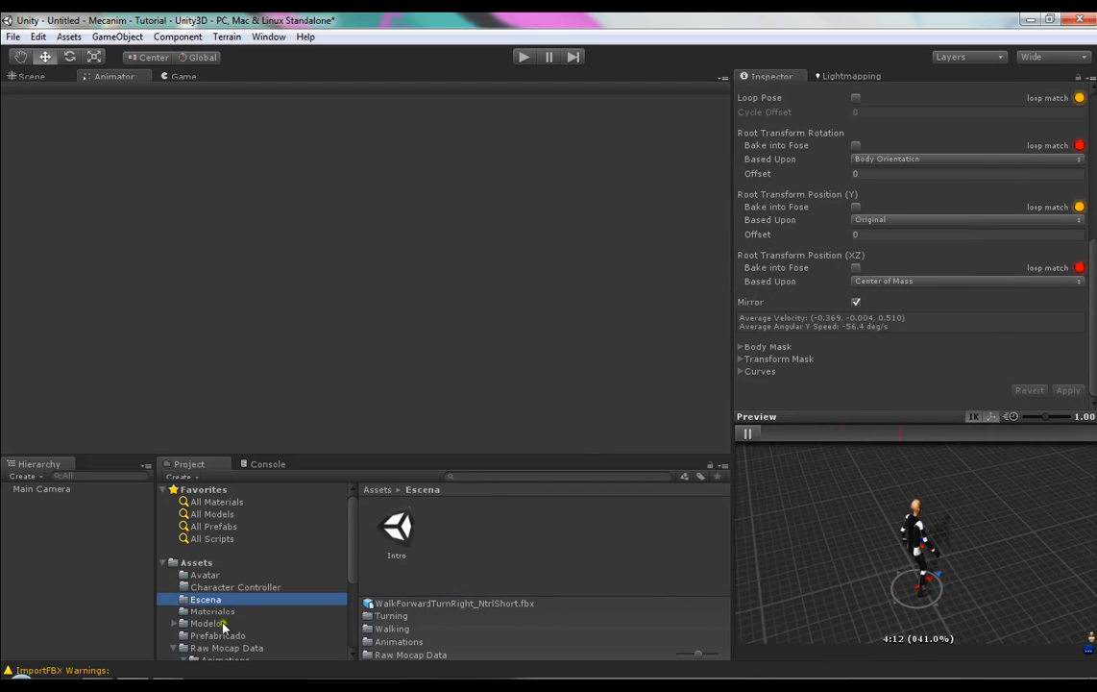
pyautogui.doubleClick(413, 546)
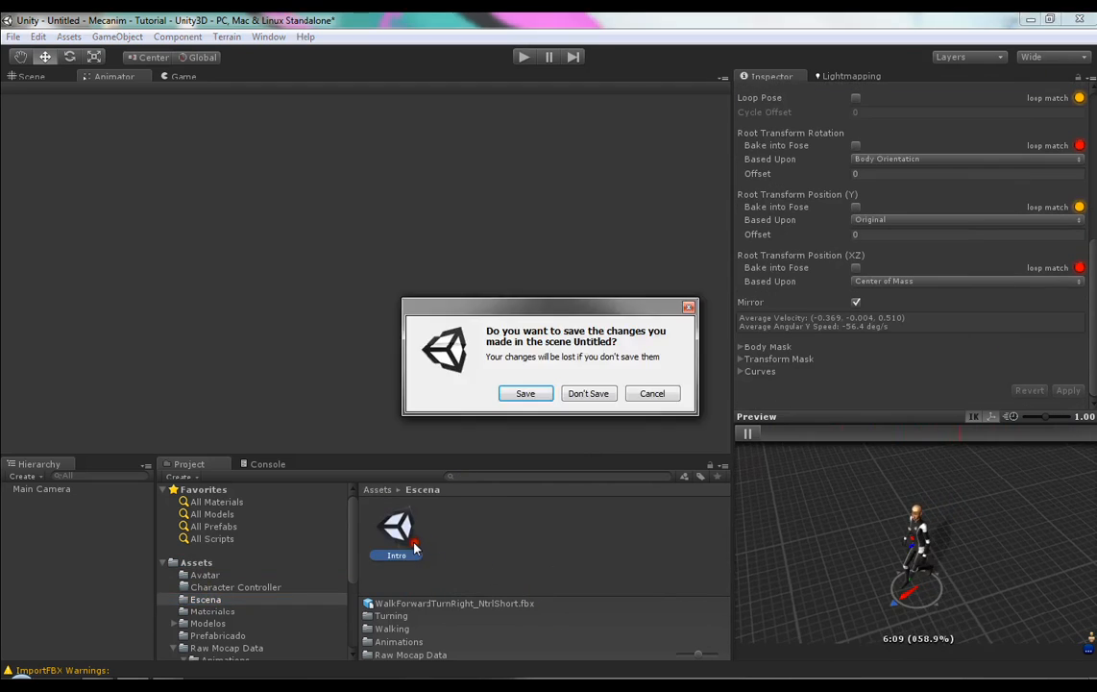
pyautogui.click(588, 392)
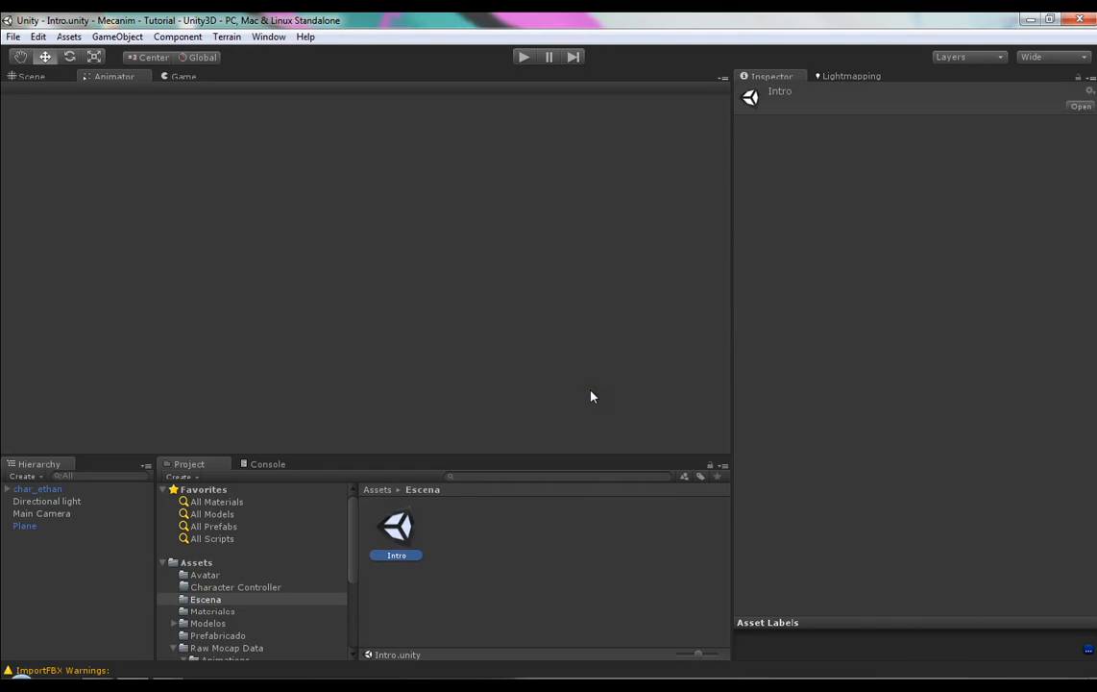
# - Compare the Scene and Game views of the Intro scene, then enable scene lighting and skybox effects in the Scene view
pyautogui.click(32, 76)
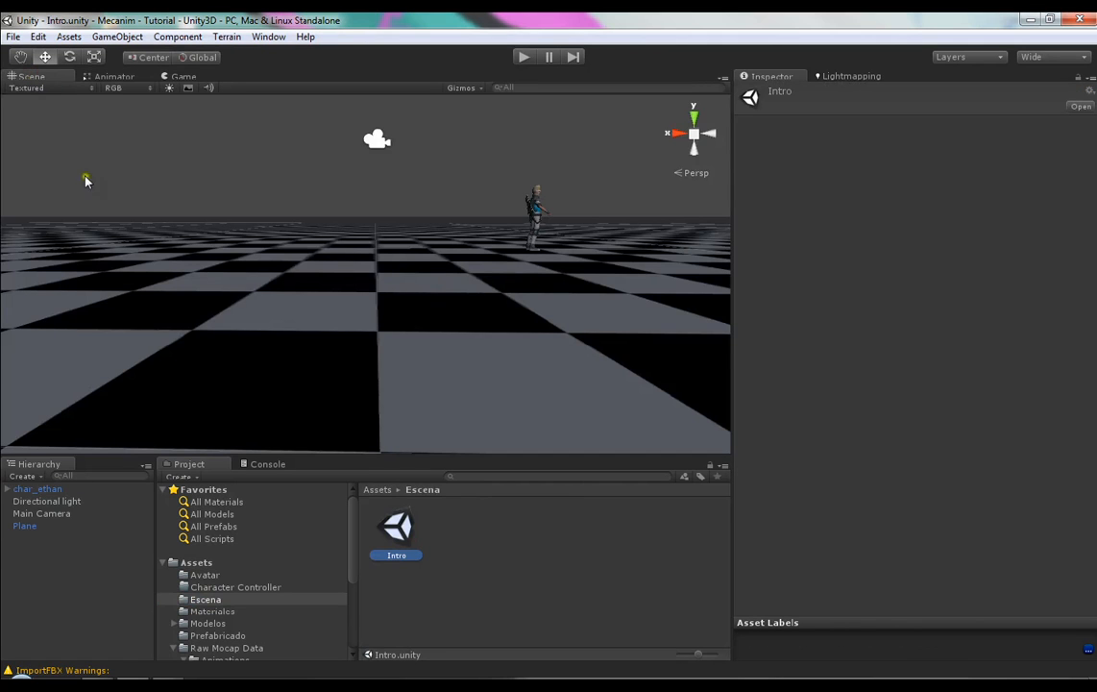
pyautogui.click(178, 77)
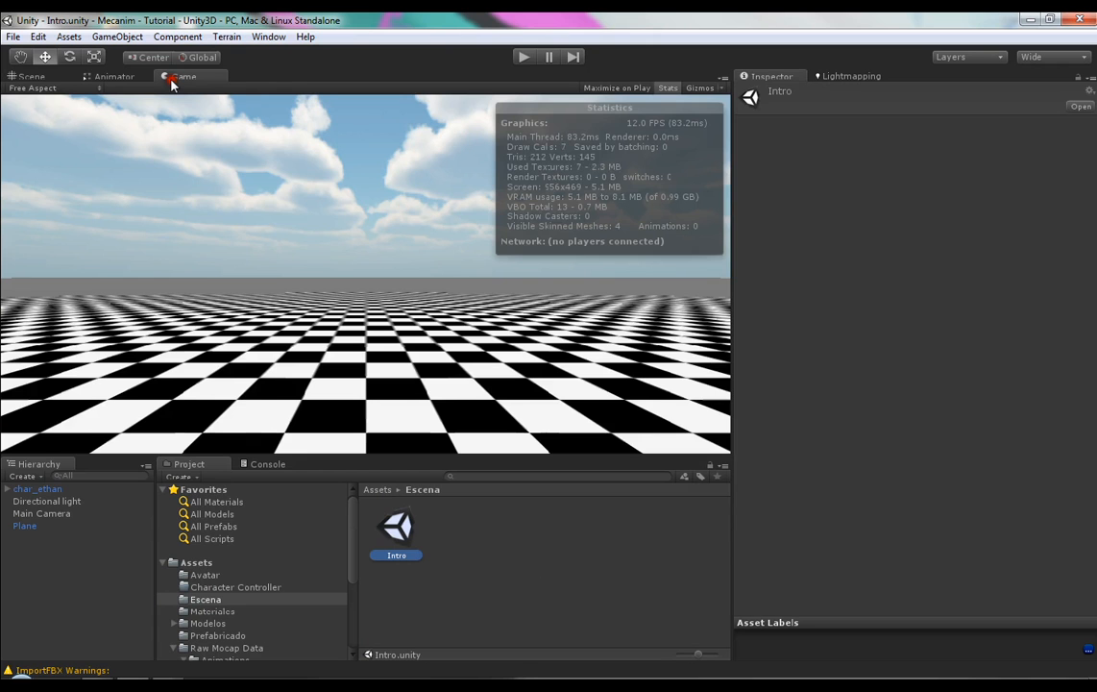
pyautogui.click(48, 79)
pyautogui.click(170, 88)
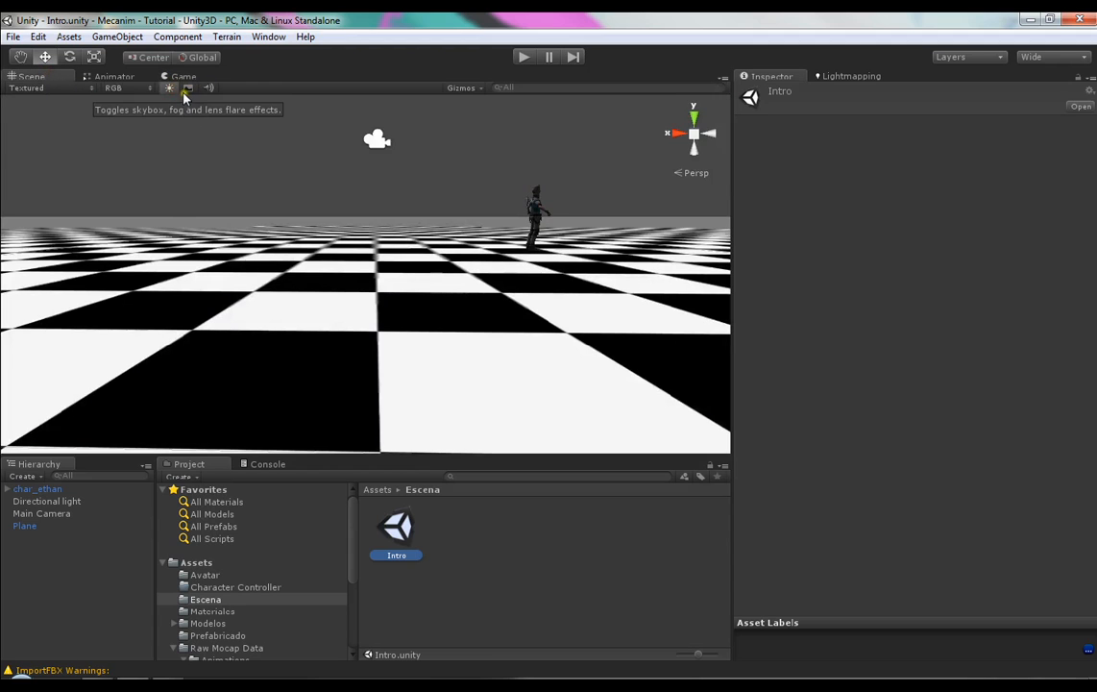
pyautogui.click(189, 87)
# - Select char_ethan and frame it in the Scene view from a slightly raised angle
pyautogui.moveTo(411, 220); pyautogui.dragTo(261, 329, button='middle')
pyautogui.doubleClick(36, 489)
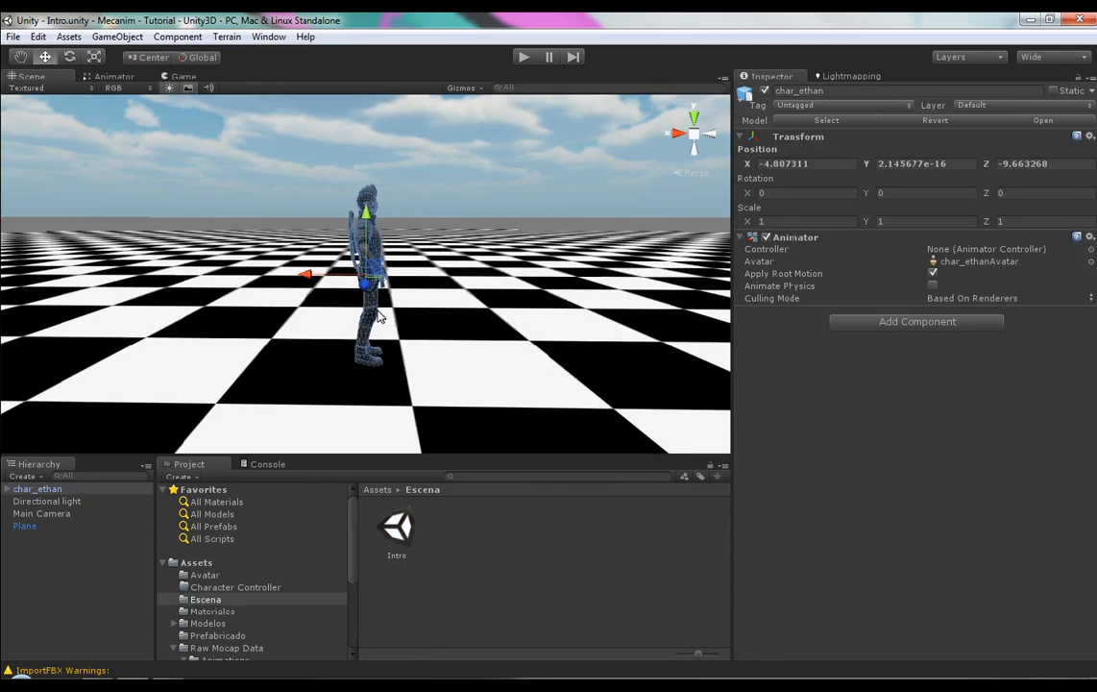
pyautogui.keyDown('alt'); pyautogui.moveTo(480, 261); pyautogui.dragTo(507, 318); pyautogui.keyUp('alt')
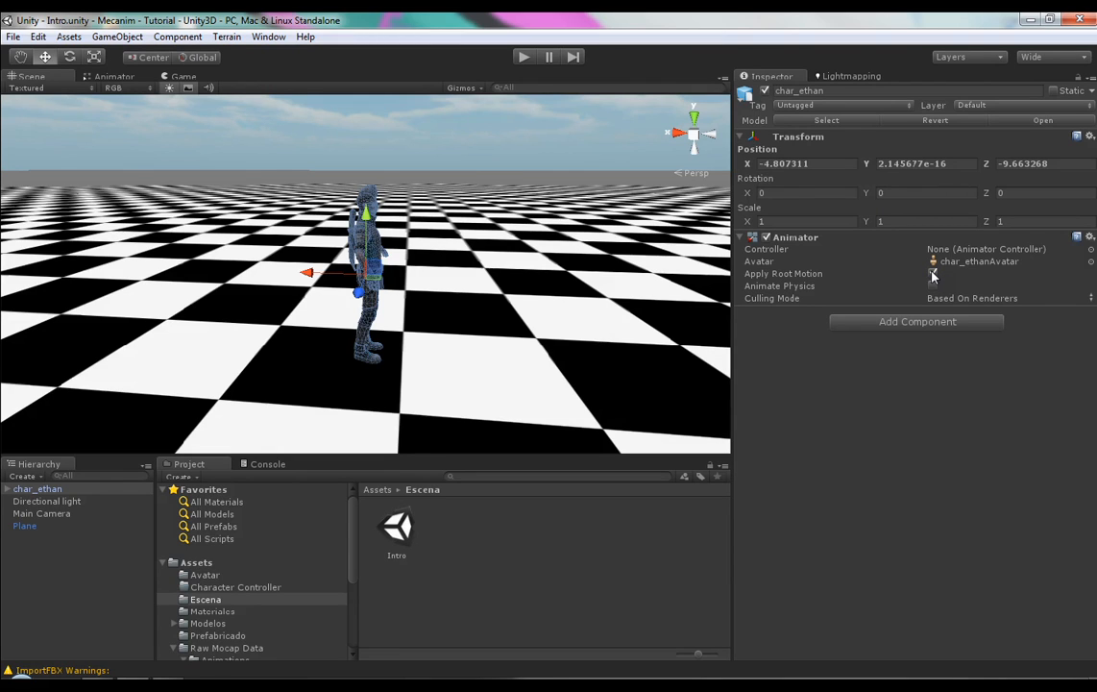
# - Show the Animator view, check which controllers are available for char_ethan's Animator, and close the selection without assigning one
pyautogui.click(112, 76)
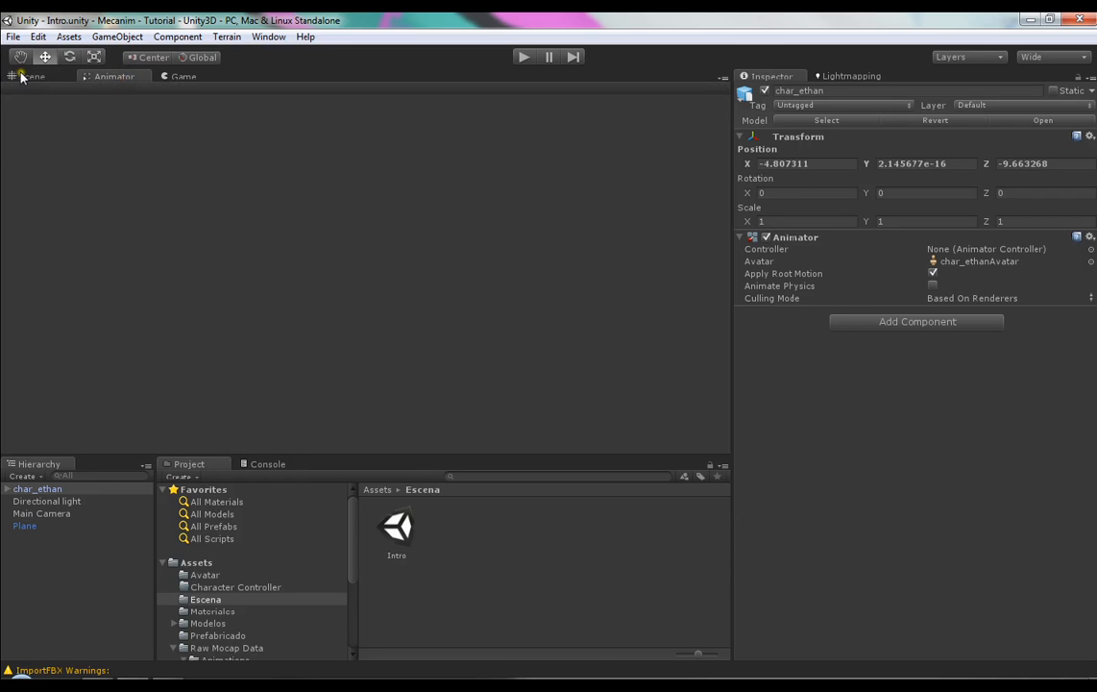
pyautogui.click(1090, 249)
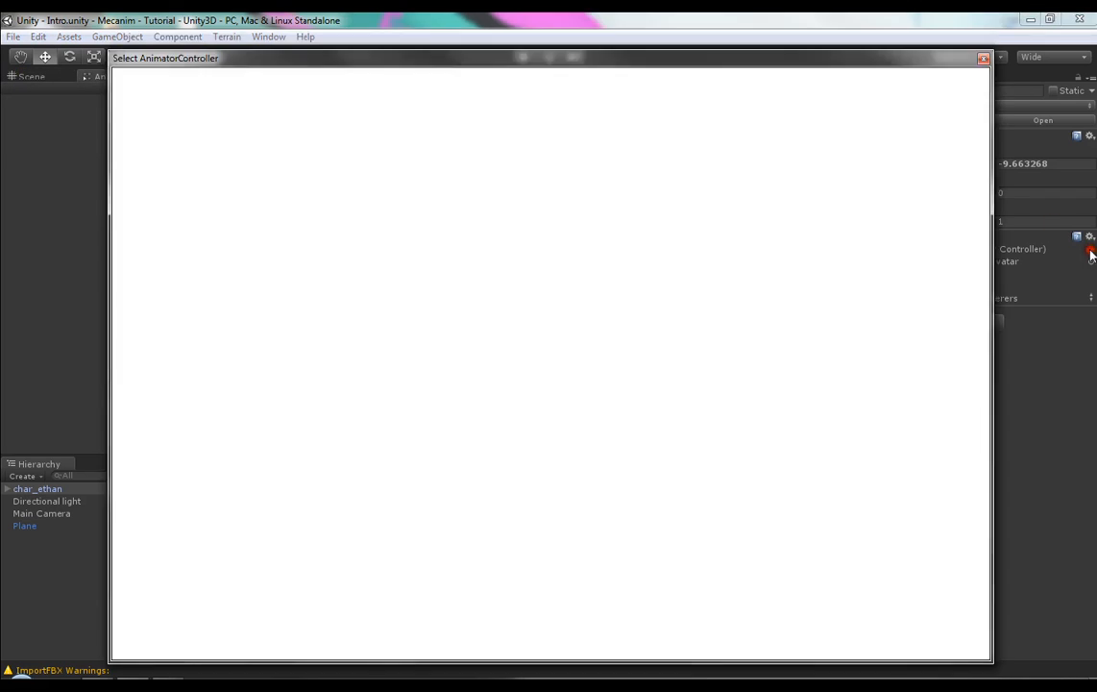
pyautogui.click(982, 61)
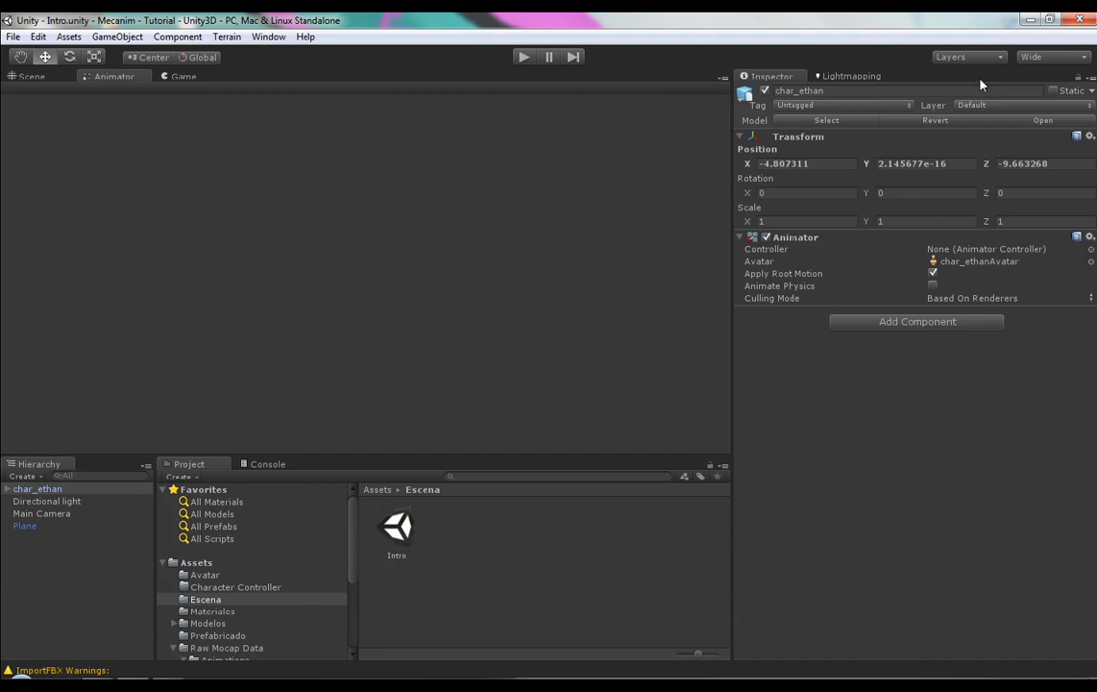
# - Find the RigthHand-Animation 1 model in the Raw Mocap Data folder and play its UNTY_Shout_tk01 clip in the preview
pyautogui.click(263, 635)
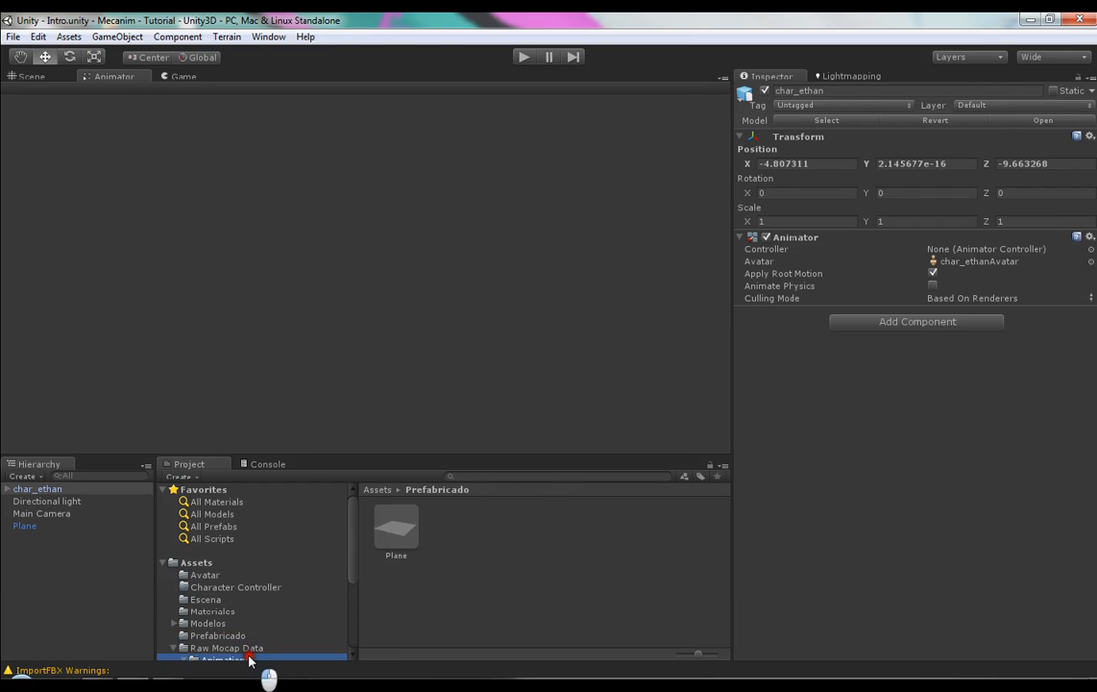
pyautogui.click(254, 658)
pyautogui.scroll(-3, 252, 661)
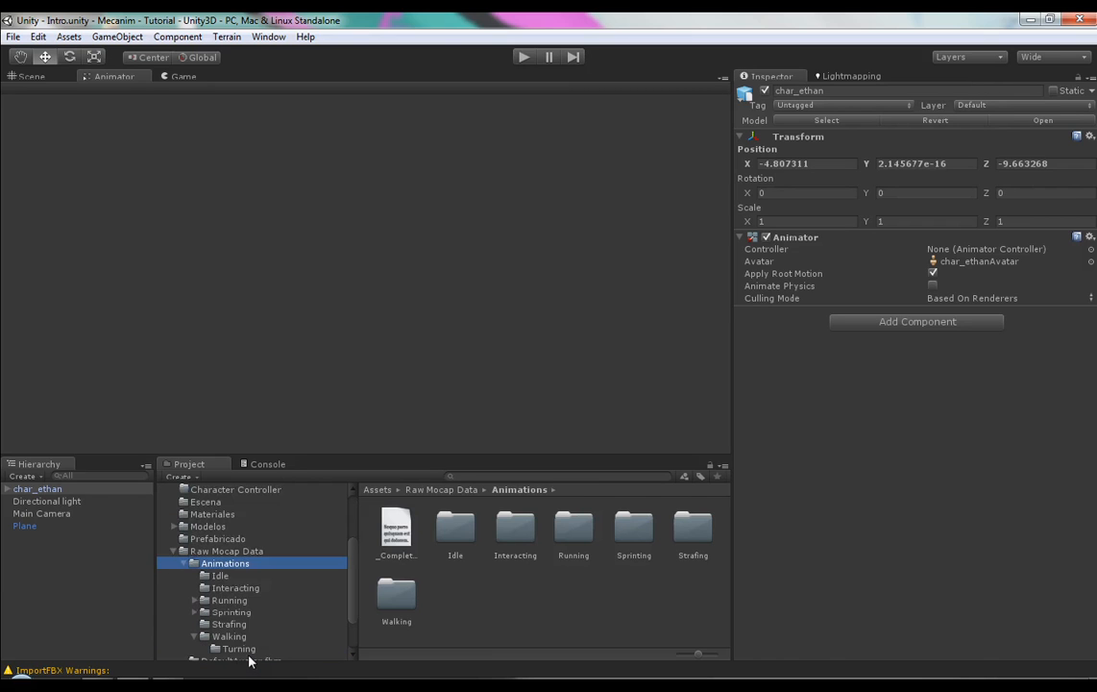
pyautogui.click(256, 551)
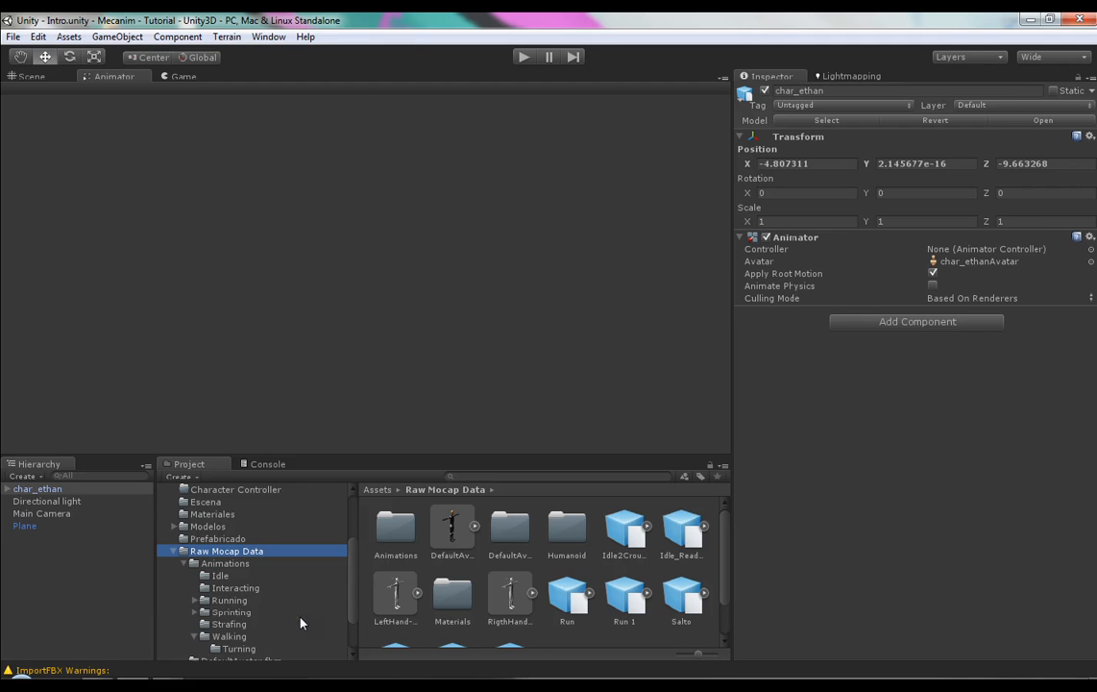
pyautogui.click(507, 593)
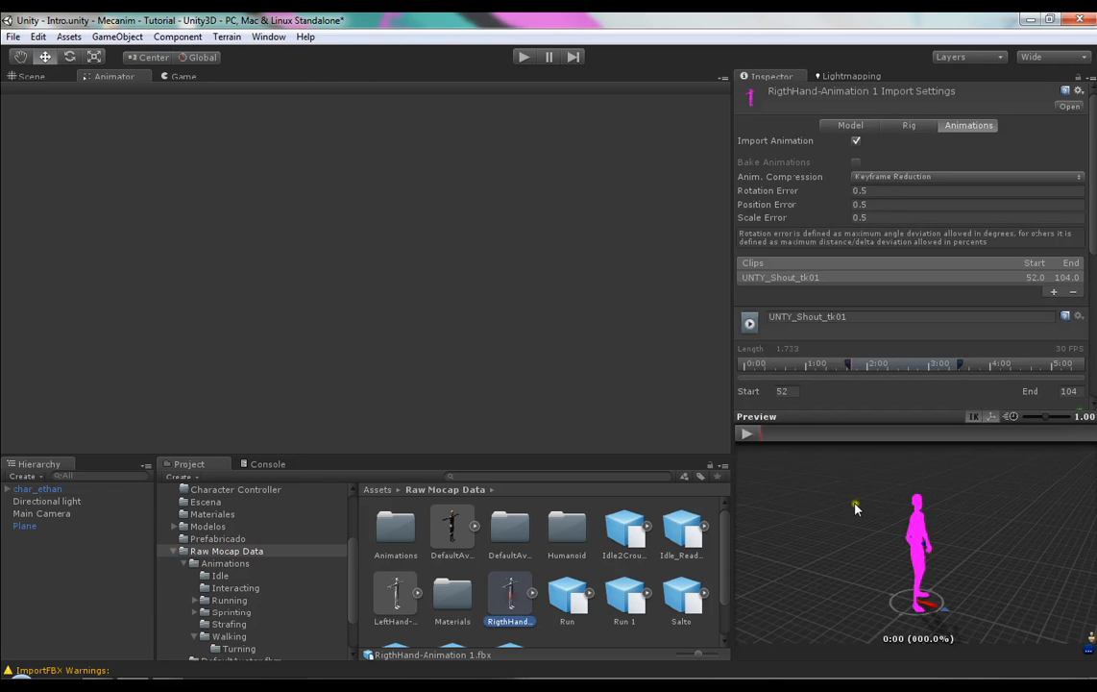
pyautogui.click(748, 433)
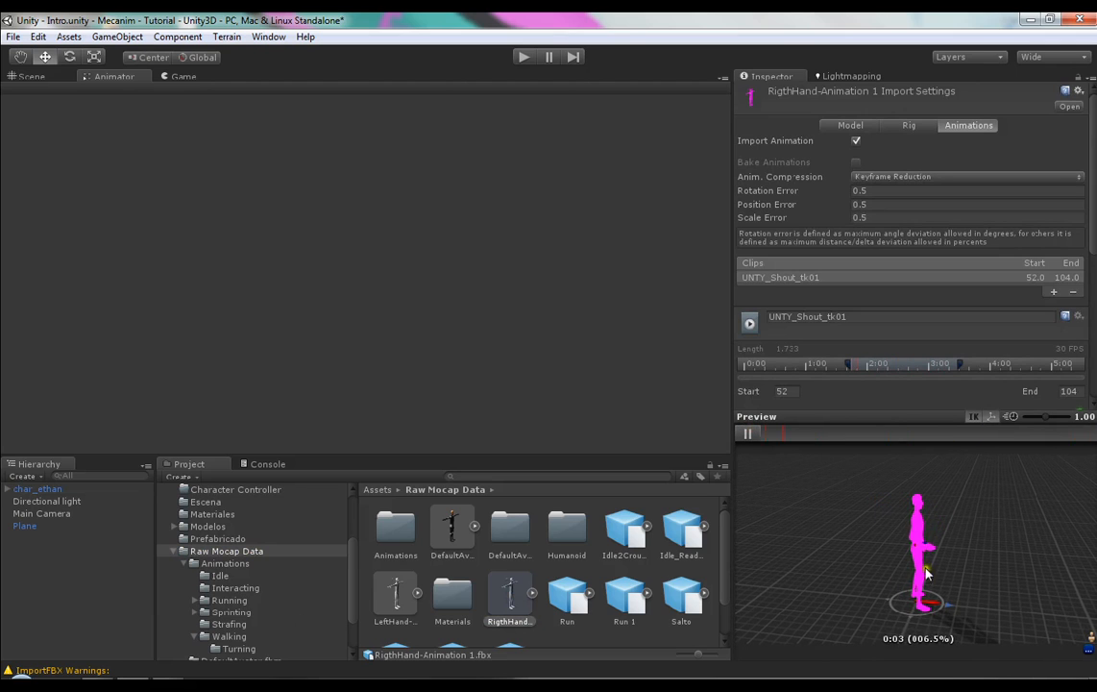
# - In the UNTY_Shout_tk01 clip's Body Mask, disable every body part except the right arm, hand and hand IK, and inspect the preview
pyautogui.scroll(-10, 917, 326)
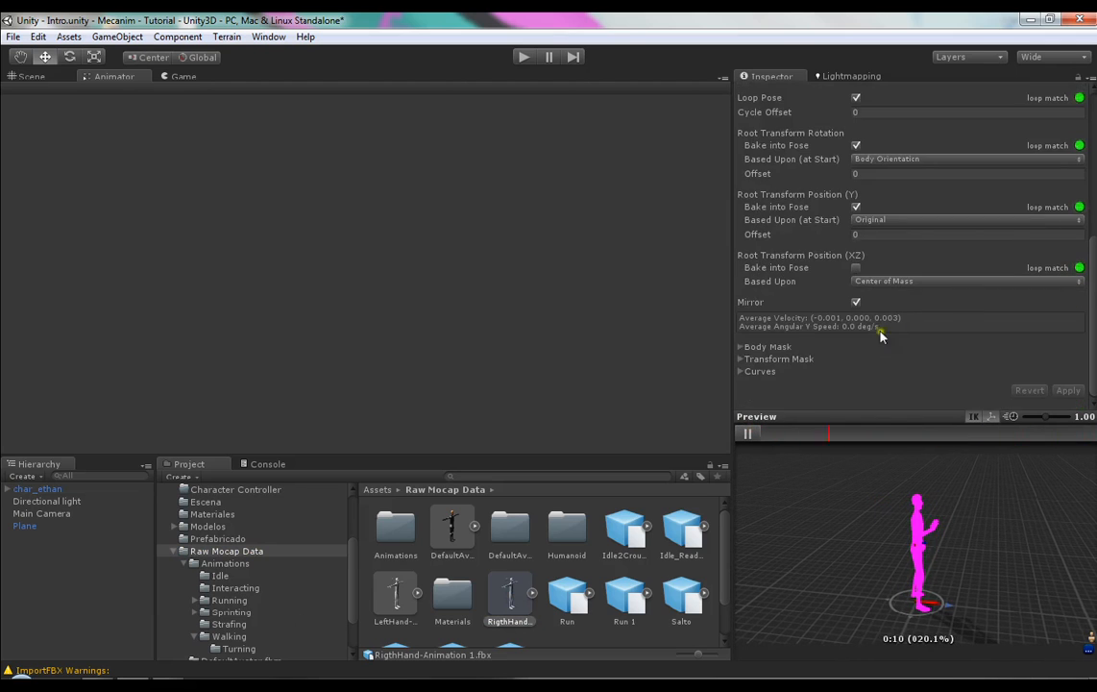
pyautogui.click(759, 347)
pyautogui.scroll(-5, 919, 293)
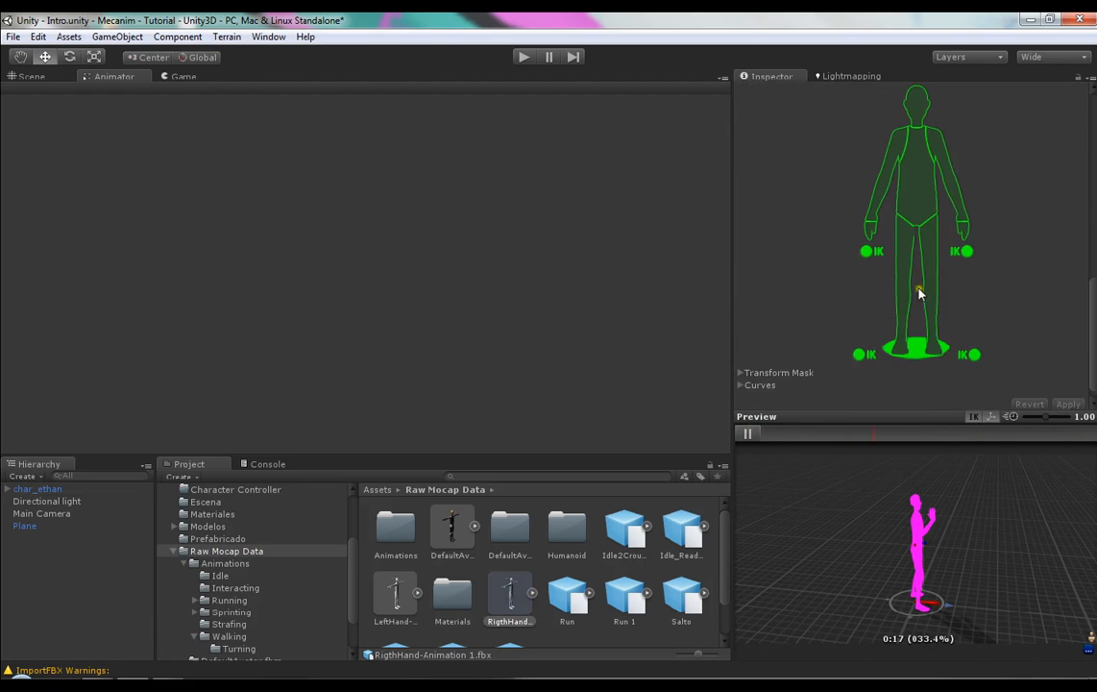
pyautogui.click(1033, 221)
pyautogui.click(921, 348)
pyautogui.click(865, 349)
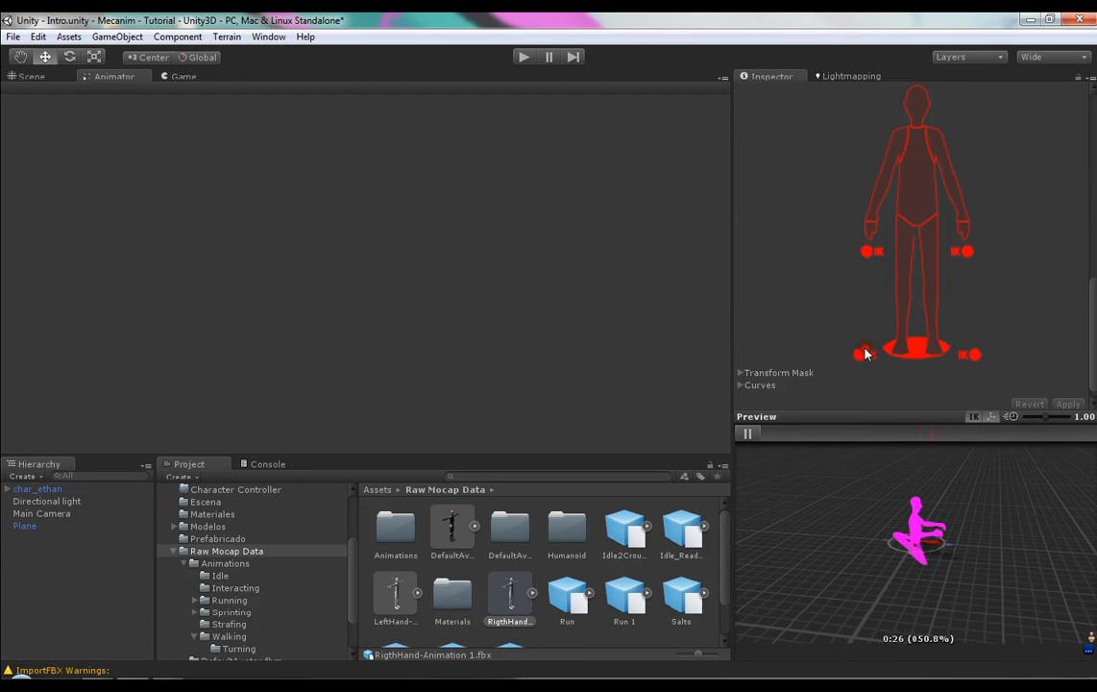
pyautogui.click(866, 251)
pyautogui.click(877, 197)
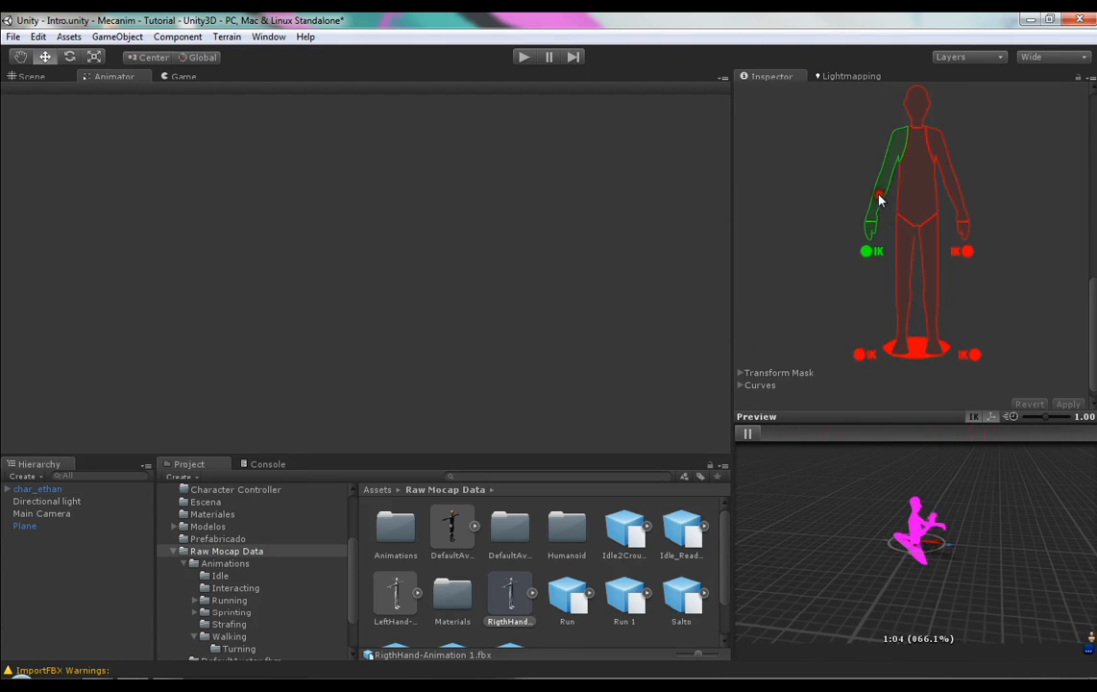
pyautogui.moveTo(875, 529)
pyautogui.mouseDown()
pyautogui.moveTo(850, 567)
pyautogui.moveTo(892, 534)
pyautogui.mouseUp()
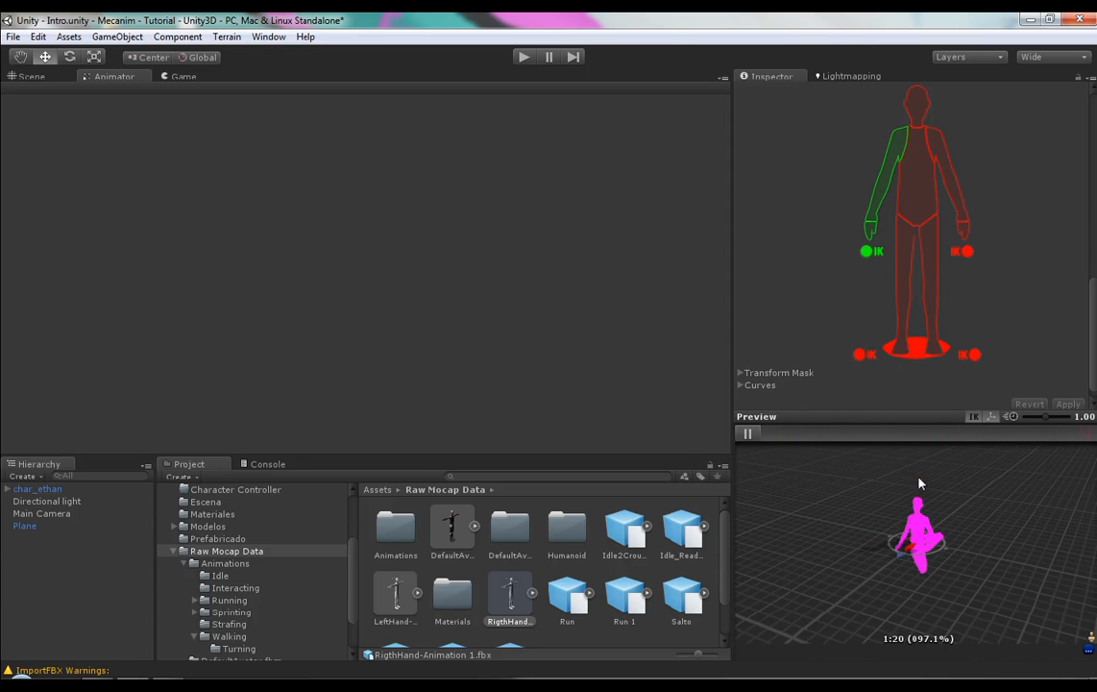